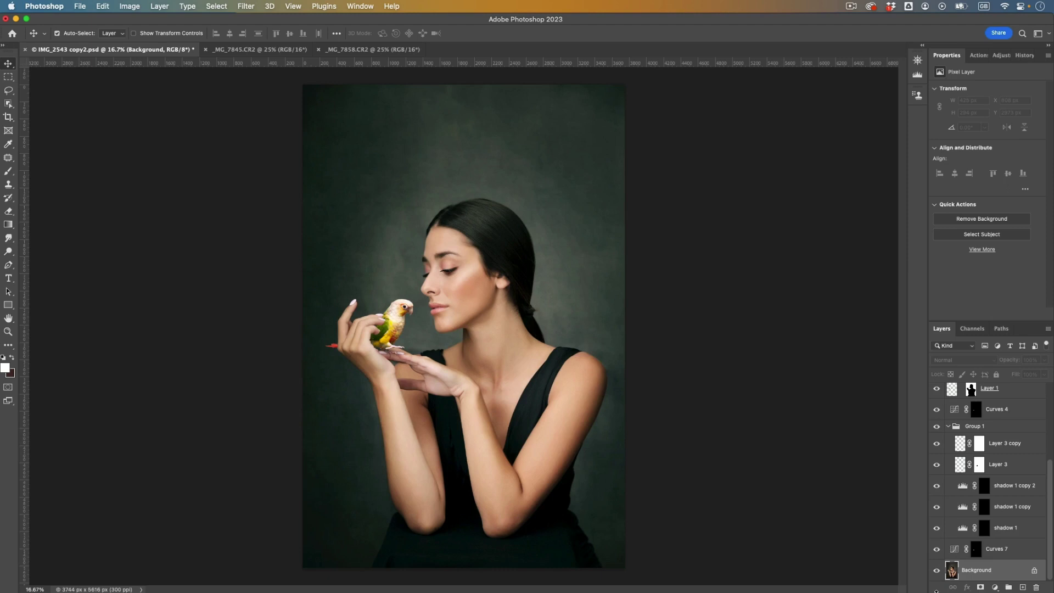
# - Hide every layer except Background in IMG_2543 copy2.psd and view the original parrot photo _MG_7845.CR2
pyautogui.keyDown('alt'); pyautogui.click(936, 570); pyautogui.keyUp('alt')
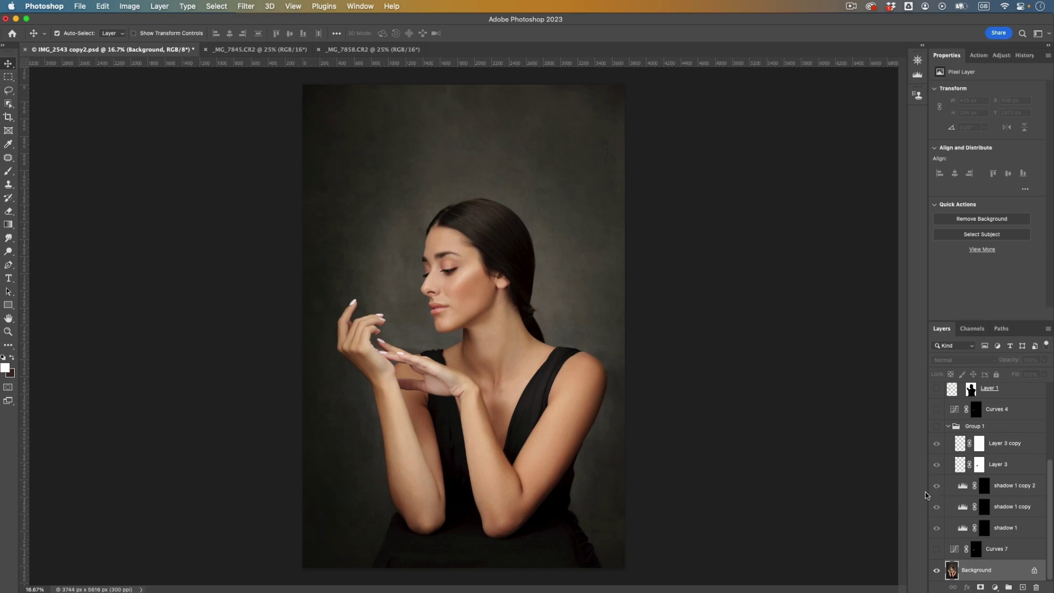
pyautogui.click(242, 50)
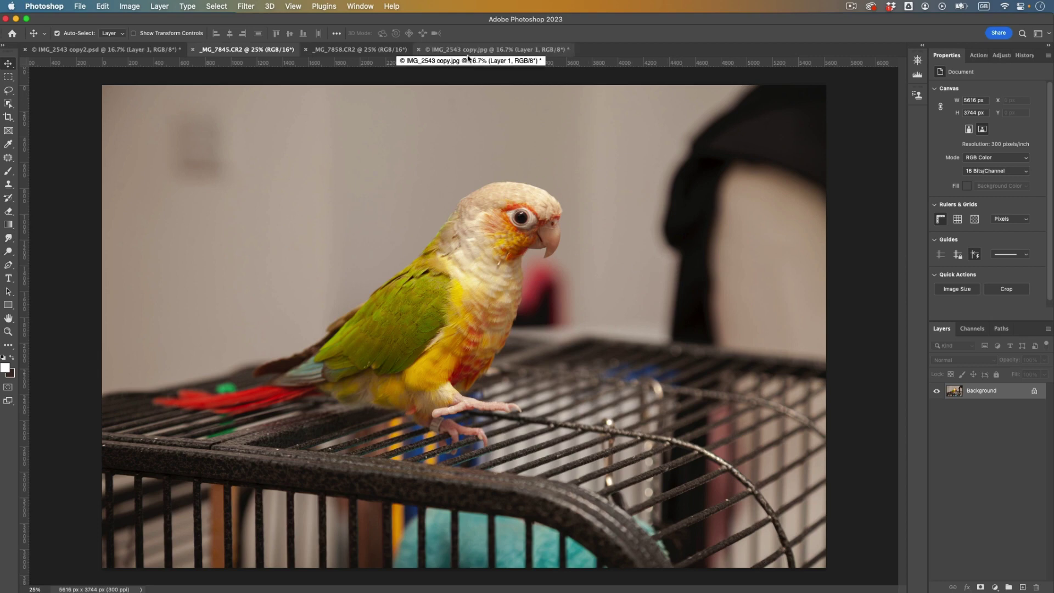
# - In IMG_2543 copy.jpg, scale the cut-out bird layer down to about 48.3% and place it on the woman's hands
pyautogui.moveTo(508, 51); pyautogui.dragTo(477, 394)
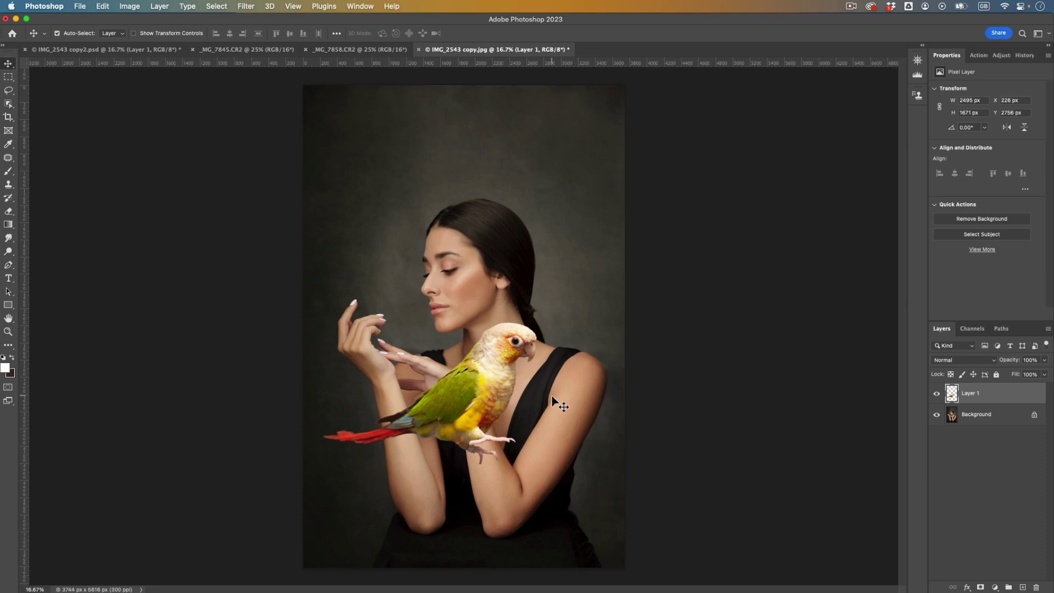
pyautogui.press('super+t')
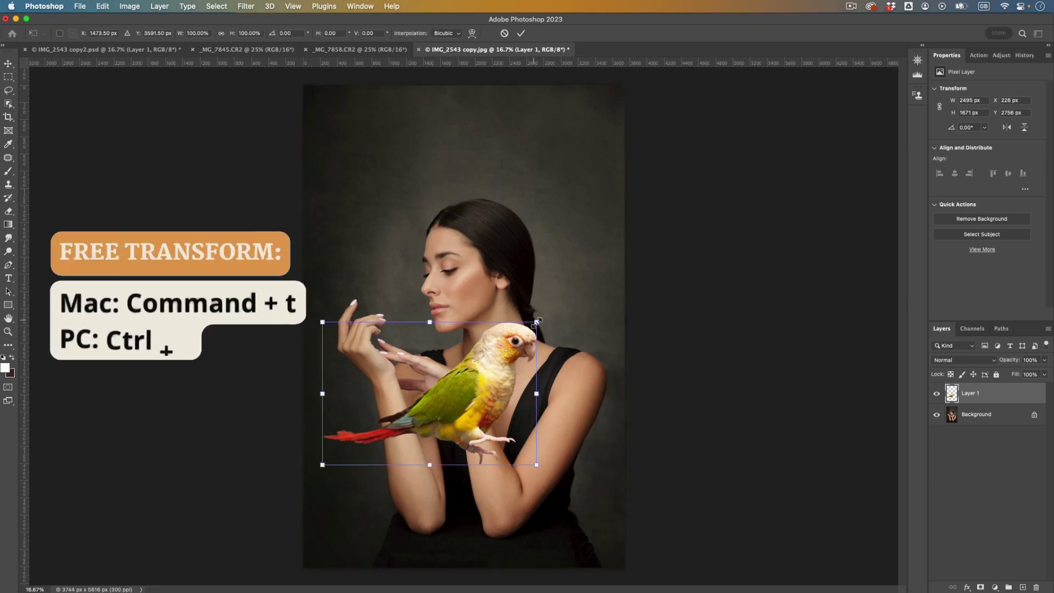
pyautogui.moveTo(535, 325); pyautogui.dragTo(424, 289)
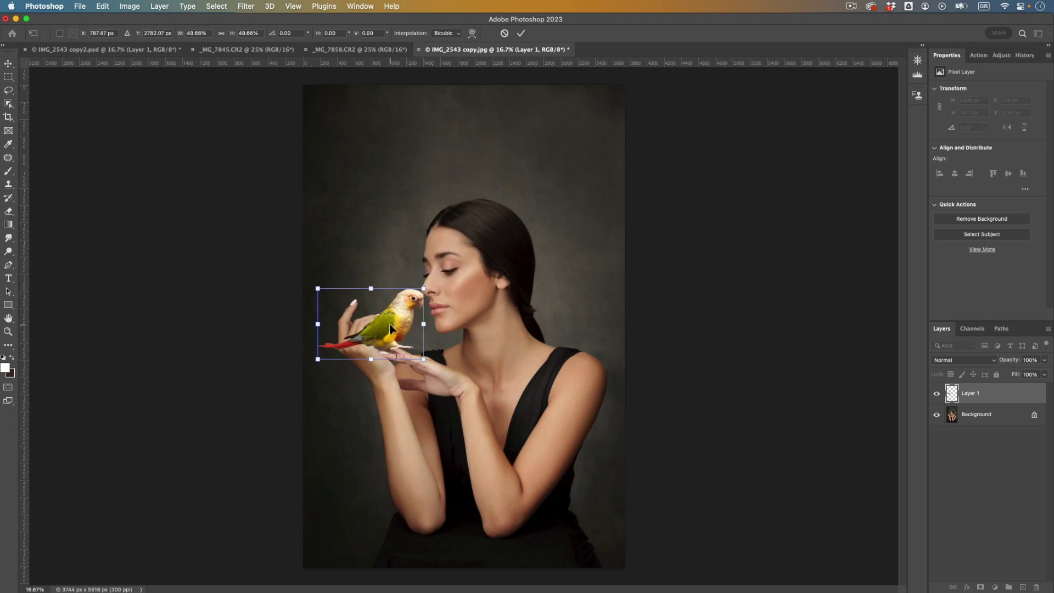
pyautogui.moveTo(390, 327); pyautogui.dragTo(386, 324)
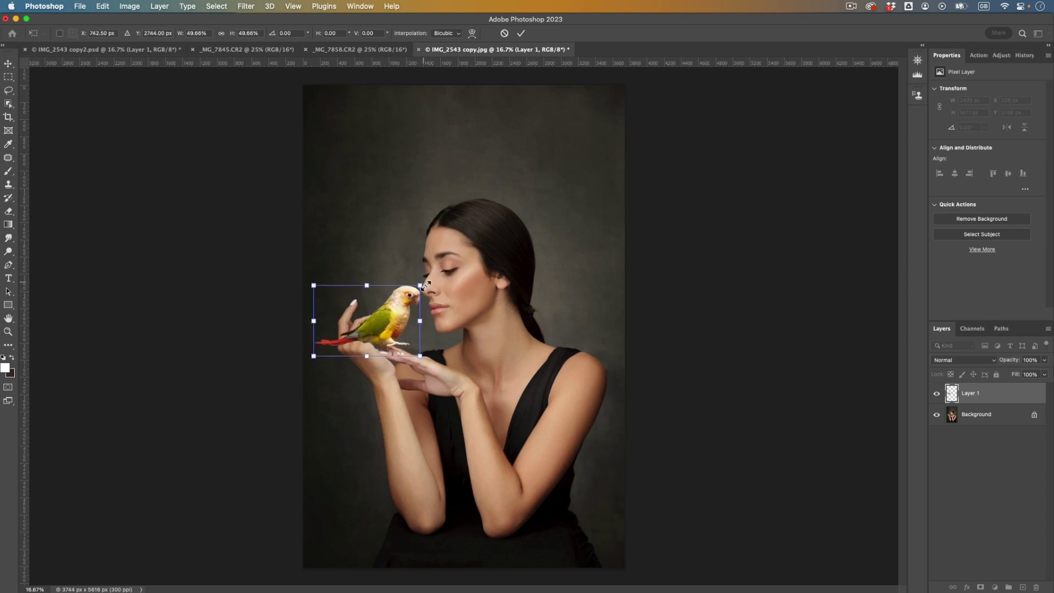
pyautogui.moveTo(421, 285); pyautogui.dragTo(416, 287)
pyautogui.moveTo(395, 322); pyautogui.dragTo(393, 327)
pyautogui.press('super+equal')
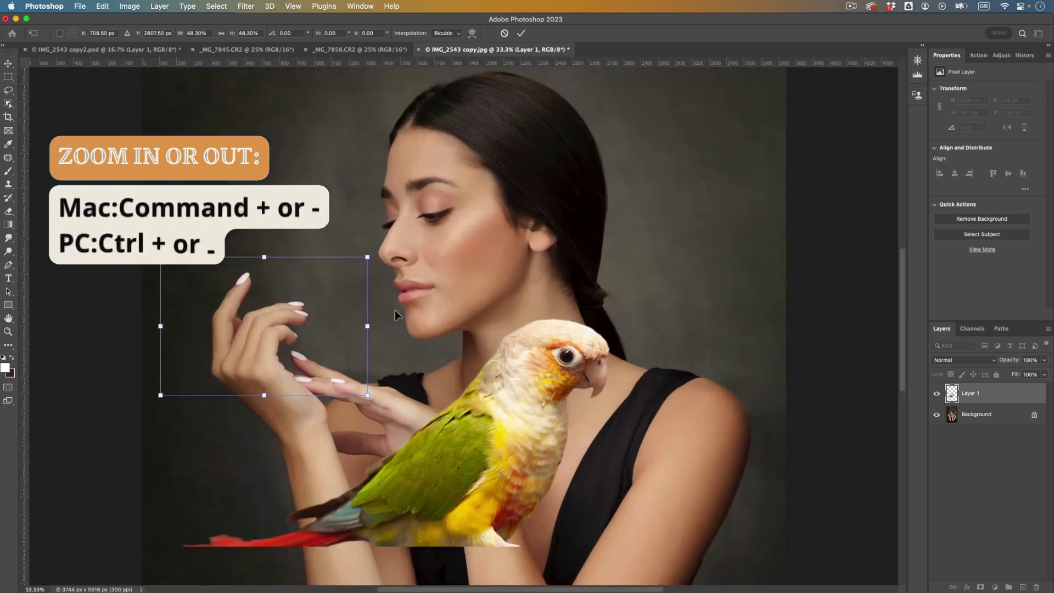
pyautogui.press('Return')
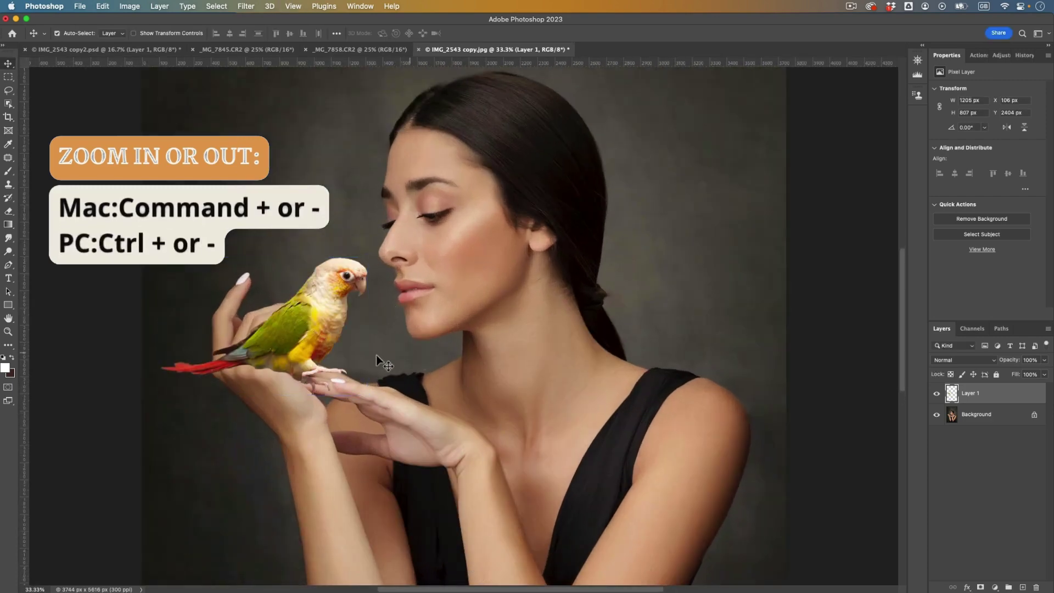
# - Nudge the bird upward, scale it to about 96.4% and reposition its feet on the fingers
pyautogui.hscroll(-1, 300, 327)
pyautogui.moveTo(317, 322); pyautogui.dragTo(317, 318)
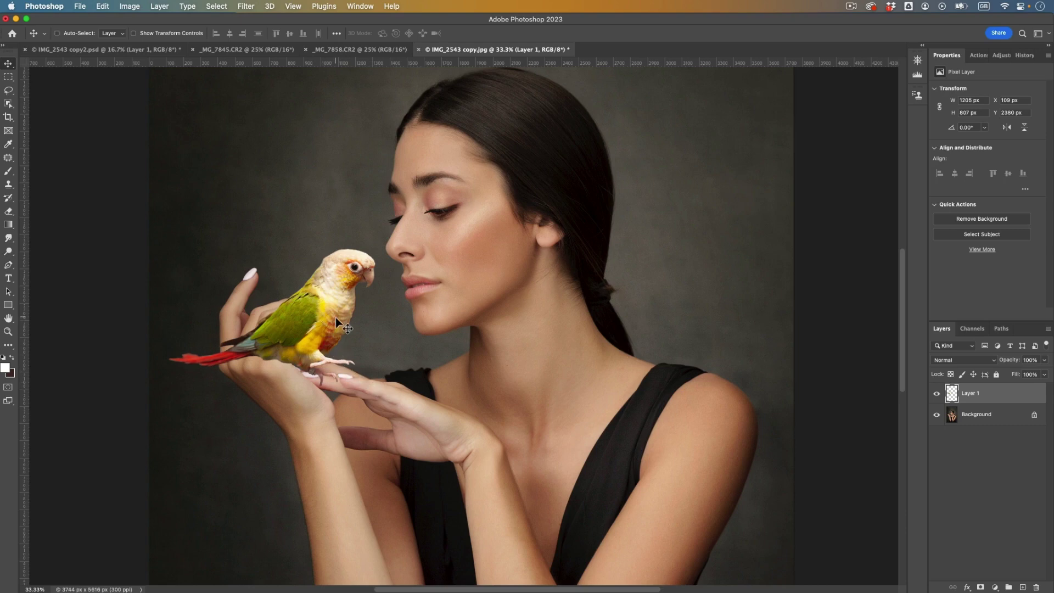
pyautogui.press('super+equal')
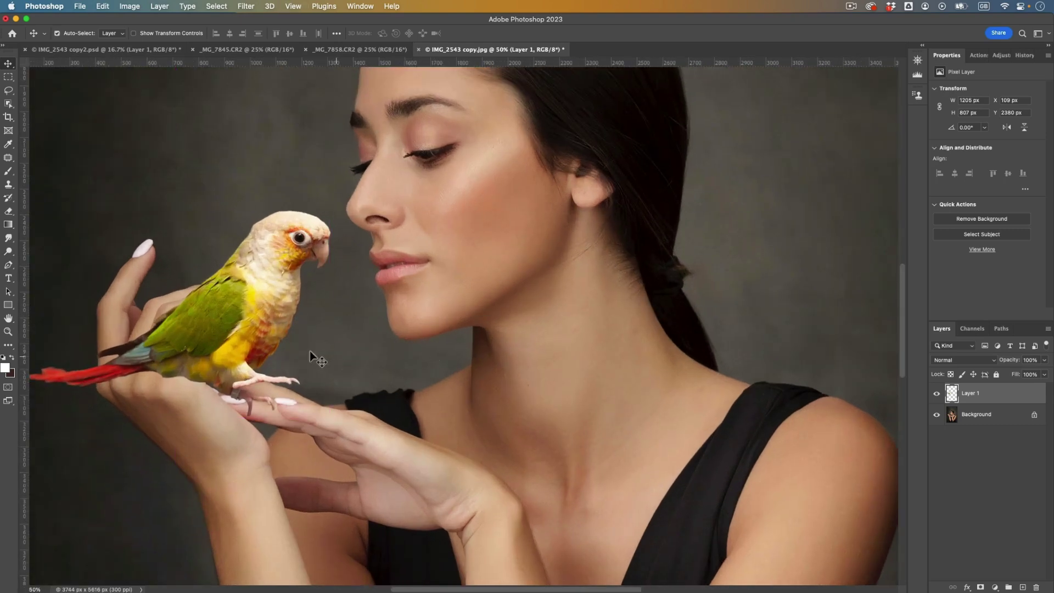
pyautogui.press('super+t')
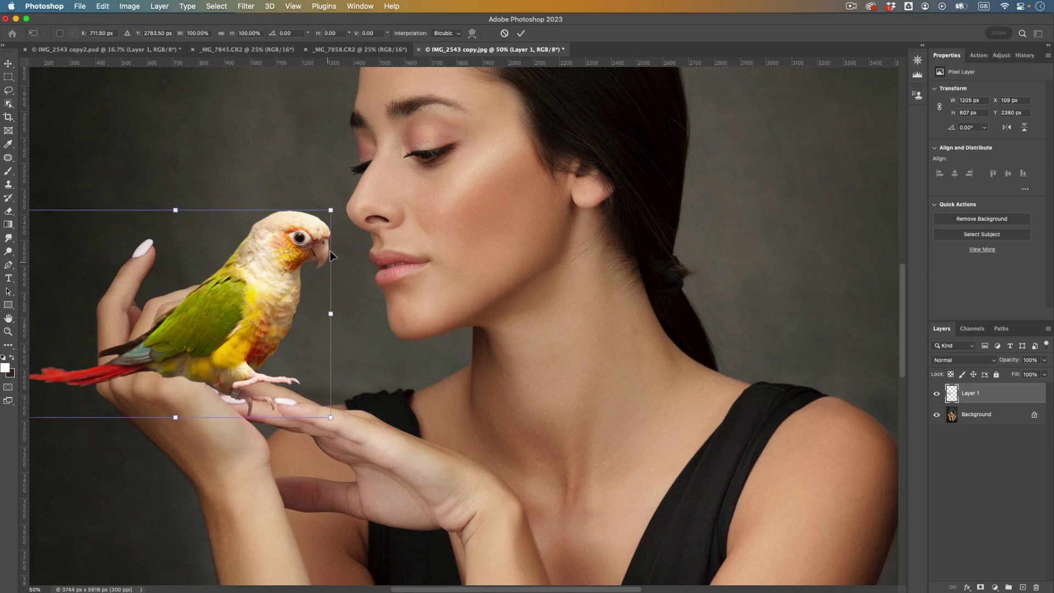
pyautogui.moveTo(334, 212); pyautogui.dragTo(326, 213)
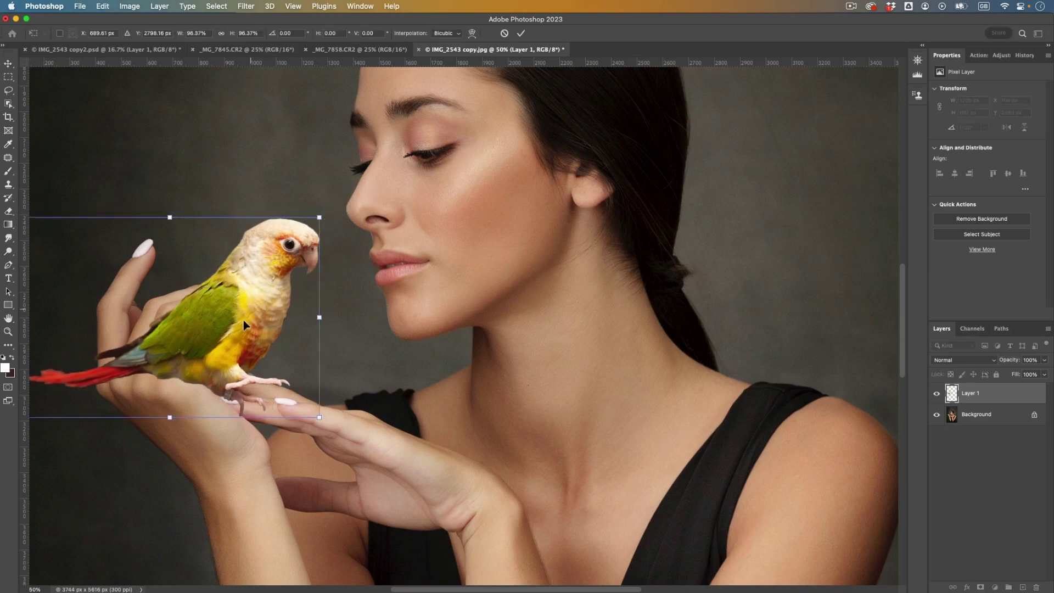
pyautogui.moveTo(241, 329); pyautogui.dragTo(248, 326)
pyautogui.press('Return')
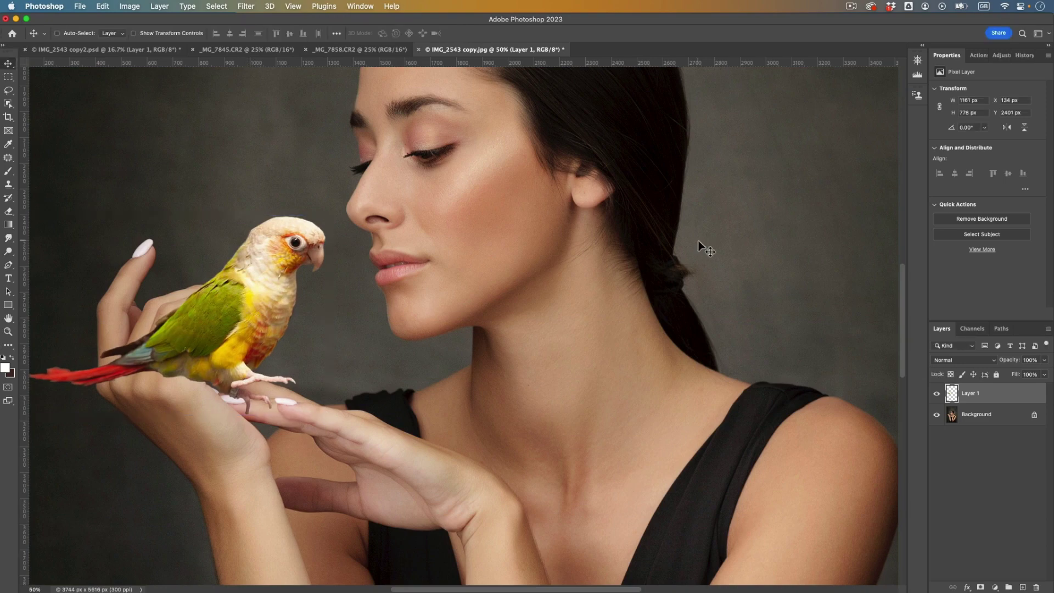
# - Shift the bird slightly toward the face, scale it to about 96.8% and settle it on the hand
pyautogui.press('super')
pyautogui.moveTo(238, 314); pyautogui.dragTo(244, 315)
pyautogui.press('super+t')
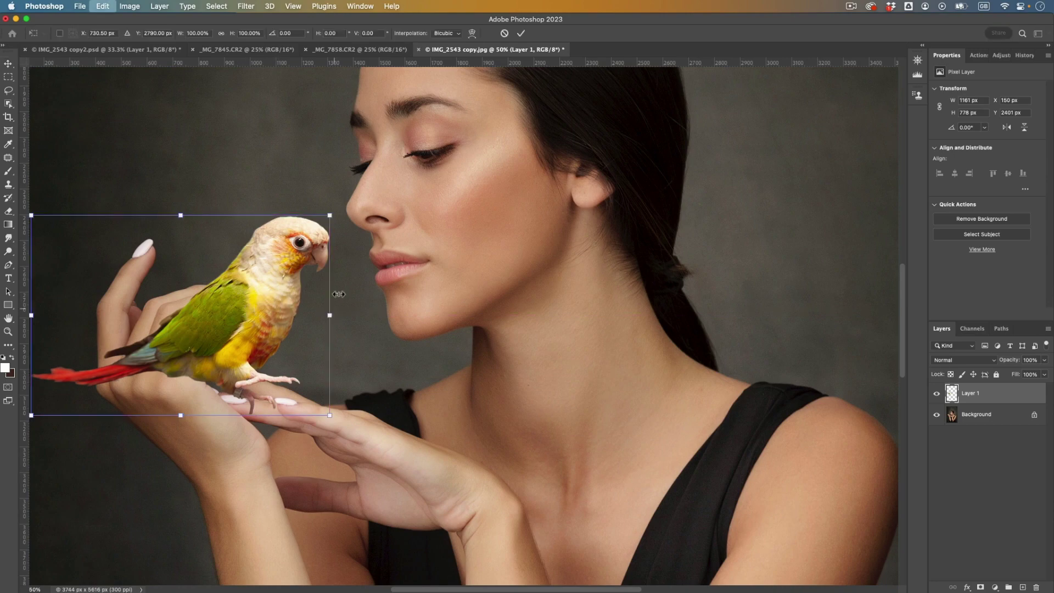
pyautogui.moveTo(32, 216); pyautogui.dragTo(40, 221)
pyautogui.moveTo(254, 337); pyautogui.dragTo(250, 333)
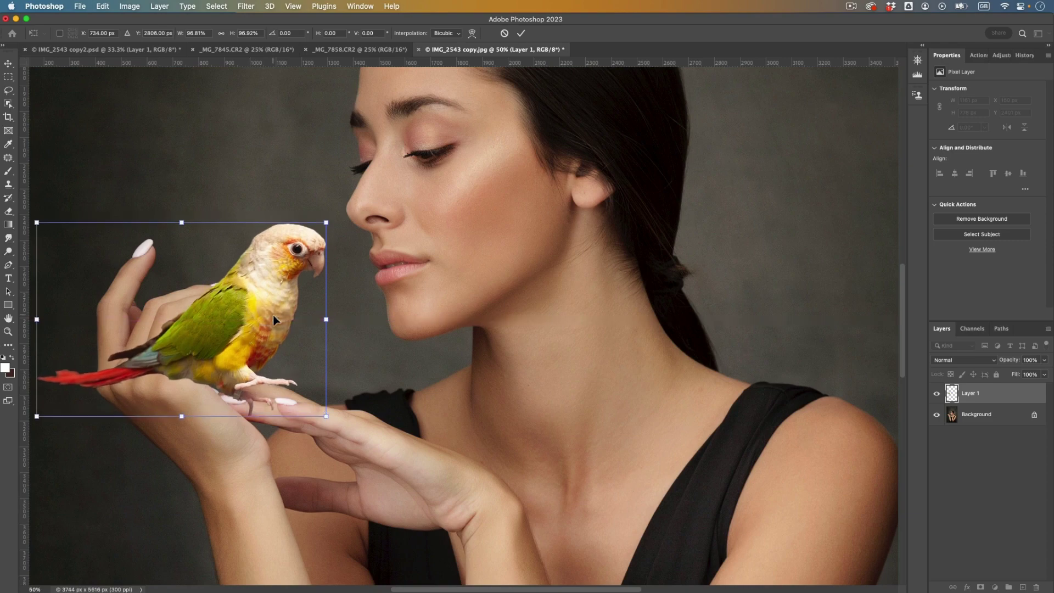
pyautogui.press('Return')
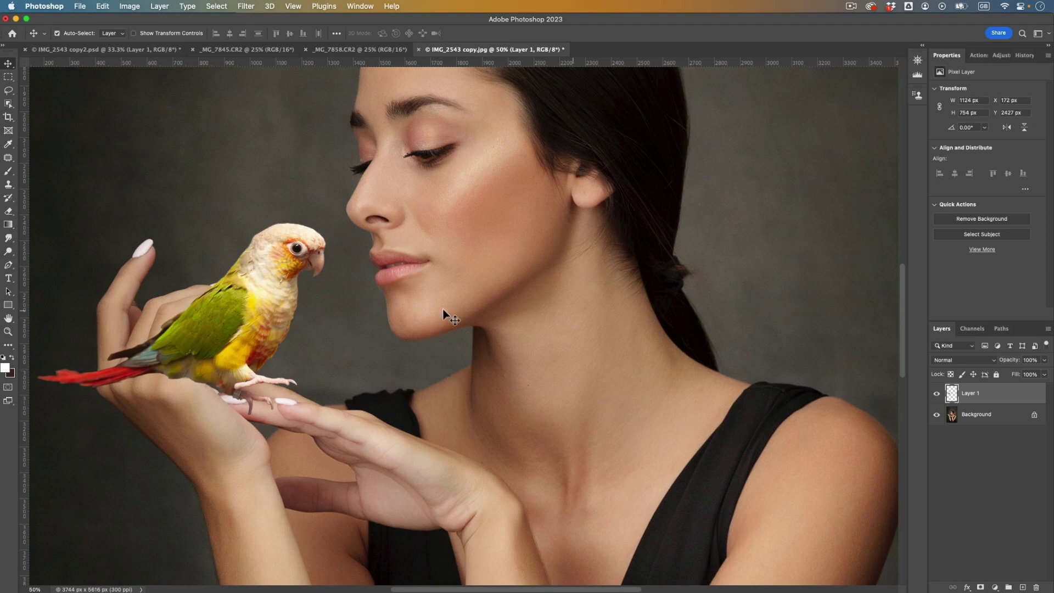
# - Hide the bird layer and select the hands on the Background layer with the Object Selection tool
pyautogui.click(936, 393)
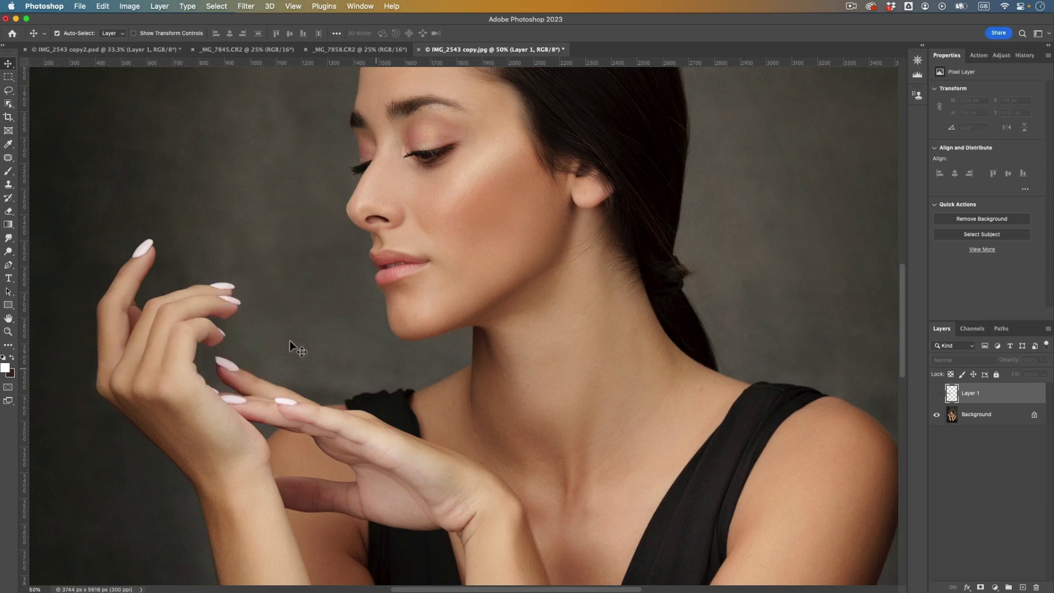
pyautogui.click(937, 393)
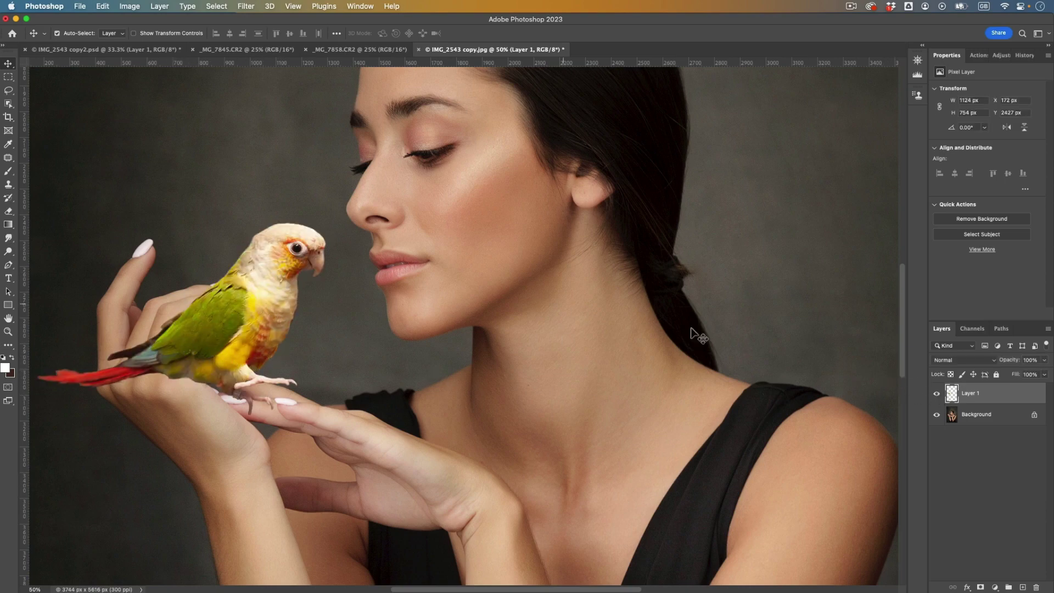
pyautogui.click(937, 393)
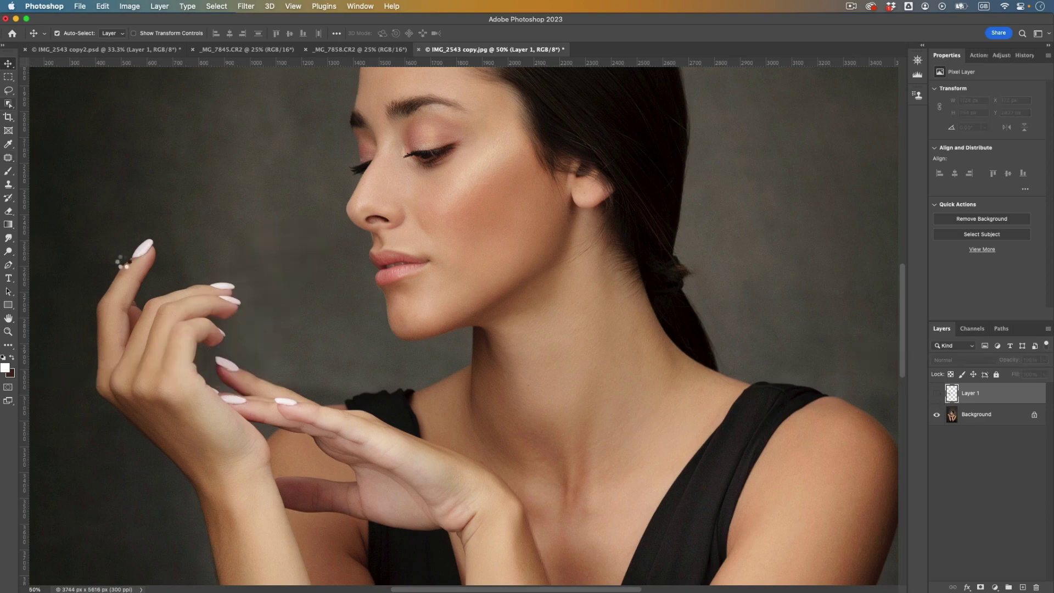
pyautogui.press('w')
pyautogui.hotkey('alt', '[')
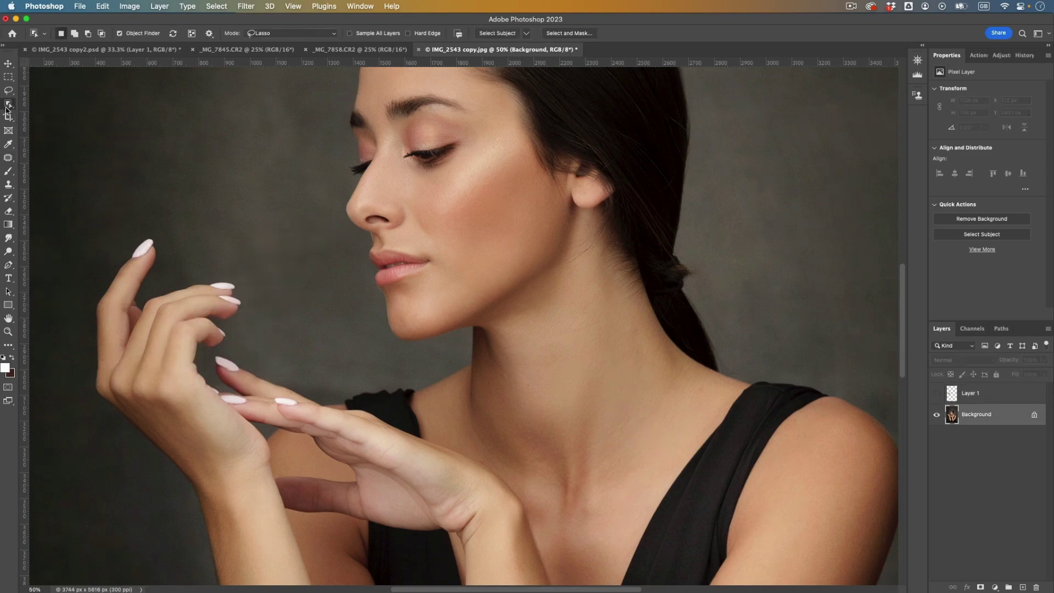
pyautogui.rightClick(7, 107)
pyautogui.click(35, 104)
pyautogui.moveTo(108, 263)
pyautogui.mouseDown()
pyautogui.moveTo(128, 228)
pyautogui.moveTo(176, 229)
pyautogui.moveTo(171, 274)
pyautogui.moveTo(240, 264)
pyautogui.moveTo(262, 305)
pyautogui.moveTo(241, 339)
pyautogui.moveTo(378, 396)
pyautogui.moveTo(358, 461)
pyautogui.moveTo(320, 506)
pyautogui.moveTo(201, 516)
pyautogui.moveTo(79, 396)
pyautogui.moveTo(61, 324)
pyautogui.moveTo(119, 235)
pyautogui.mouseUp()
# - Show the bird layer, add a layer mask from the hand selection and invert the mask
pyautogui.click(937, 393)
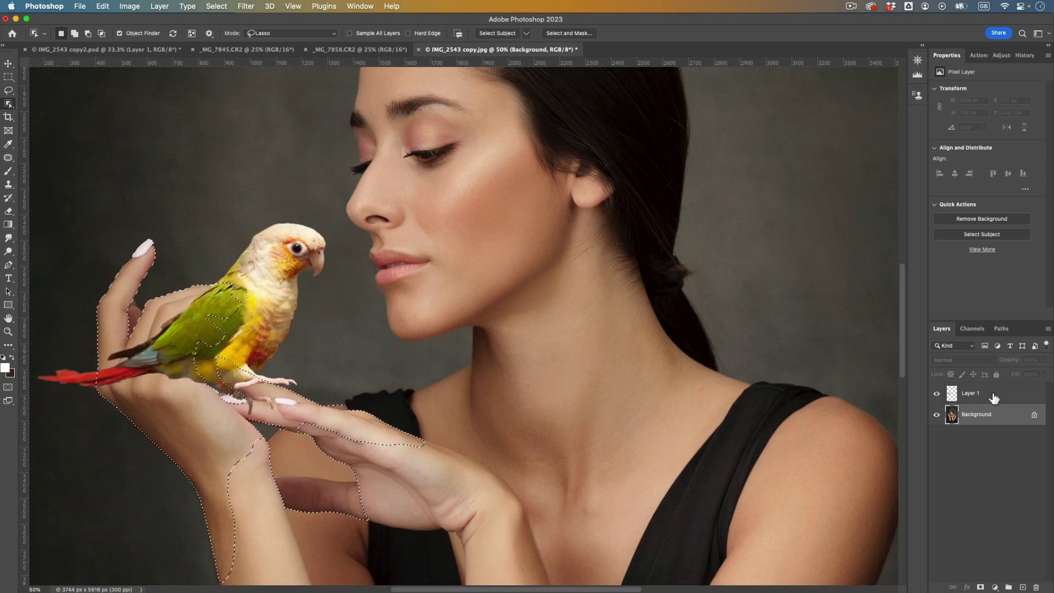
pyautogui.click(995, 398)
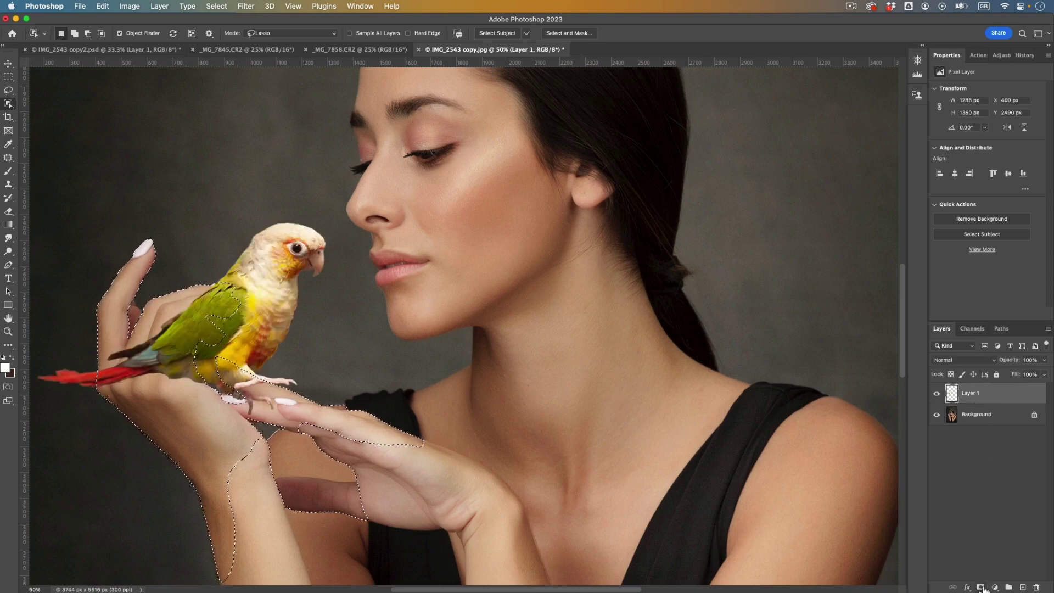
pyautogui.click(982, 587)
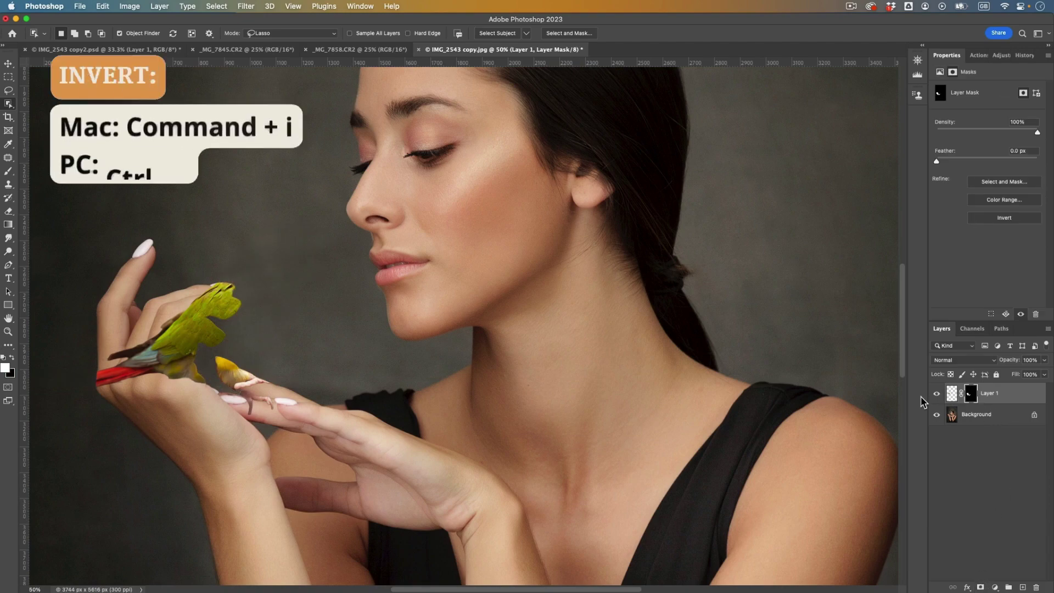
pyautogui.press('super+i')
# - Paint white with the Brush on the bird's layer mask over its feet, lower belly and the adjoining fingers
pyautogui.press('b')
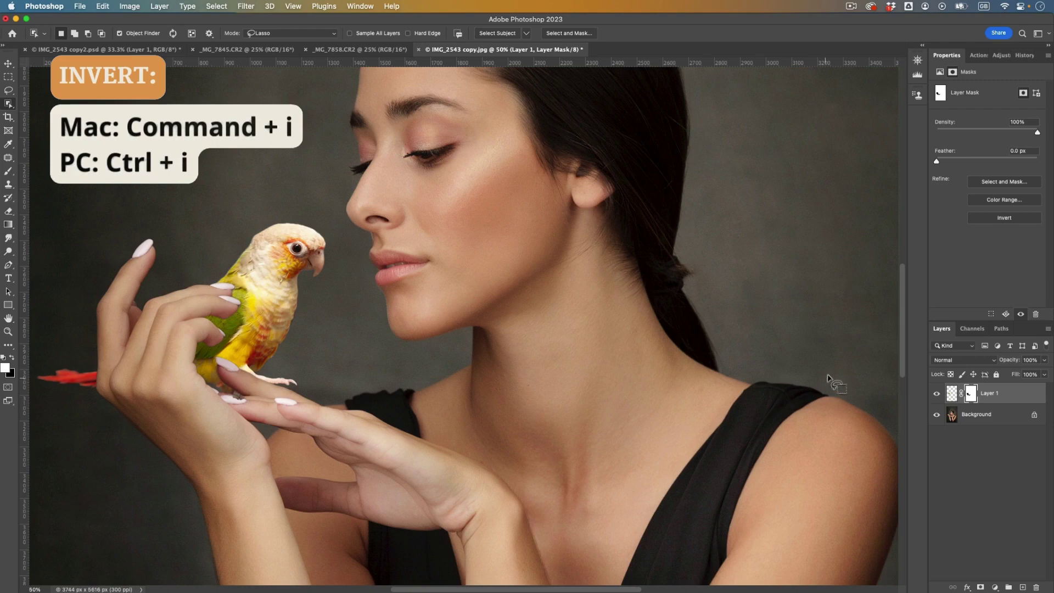
pyautogui.scroll(1, 340, 376)
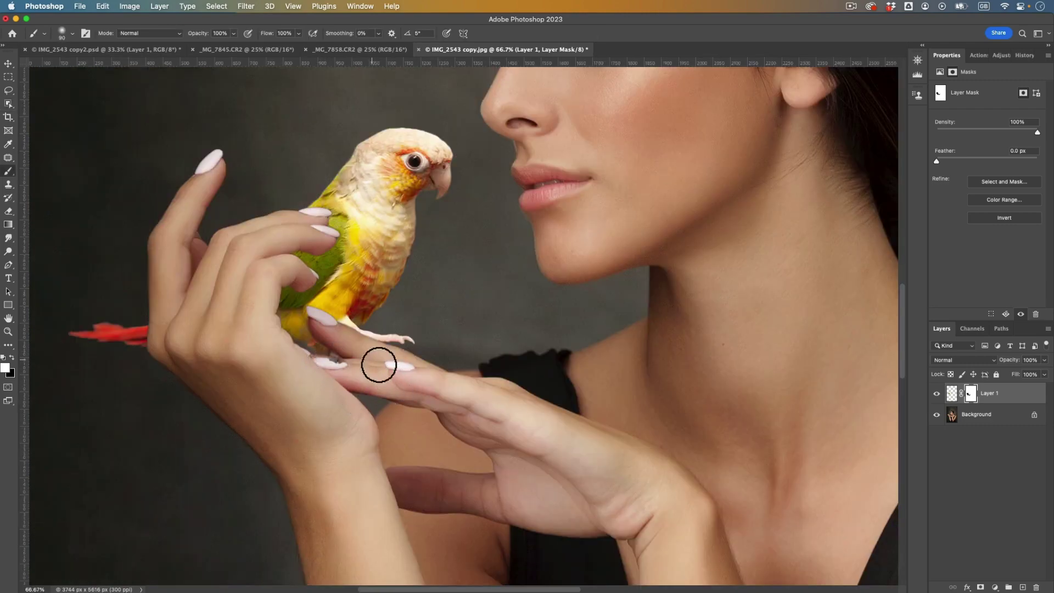
pyautogui.moveTo(378, 362)
pyautogui.mouseDown()
pyautogui.moveTo(335, 353)
pyautogui.moveTo(353, 367)
pyautogui.moveTo(346, 348)
pyautogui.moveTo(362, 357)
pyautogui.moveTo(325, 298)
pyautogui.moveTo(383, 364)
pyautogui.mouseUp()
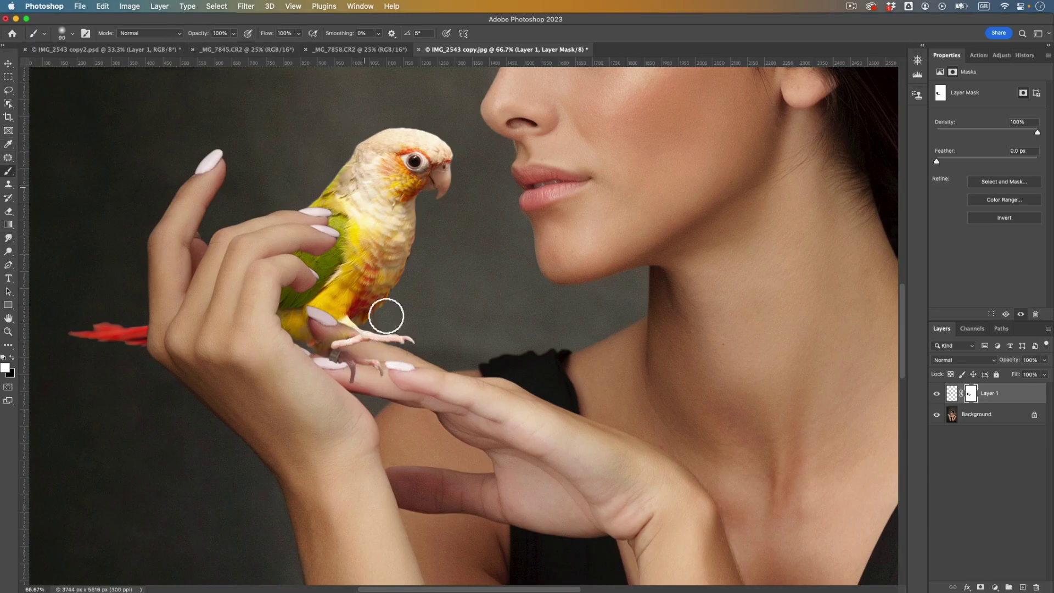
pyautogui.moveTo(335, 331)
pyautogui.mouseDown()
pyautogui.moveTo(322, 353)
pyautogui.moveTo(350, 366)
pyautogui.moveTo(361, 316)
pyautogui.moveTo(405, 380)
pyautogui.moveTo(367, 379)
pyautogui.moveTo(332, 342)
pyautogui.moveTo(320, 388)
pyautogui.moveTo(291, 343)
pyautogui.moveTo(308, 337)
pyautogui.moveTo(292, 365)
pyautogui.mouseUp()
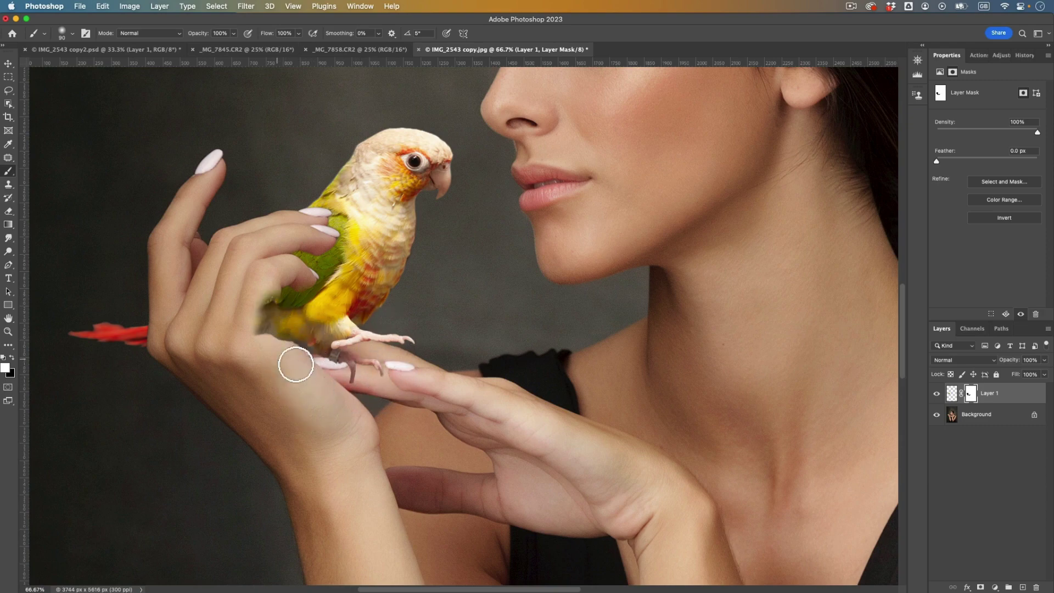
# - Paint black on the mask to bring back the covered fingers, and undo the mask brush strokes
pyautogui.press('x')
pyautogui.moveTo(273, 292)
pyautogui.mouseDown()
pyautogui.moveTo(267, 372)
pyautogui.moveTo(270, 271)
pyautogui.moveTo(270, 333)
pyautogui.moveTo(287, 357)
pyautogui.mouseUp()
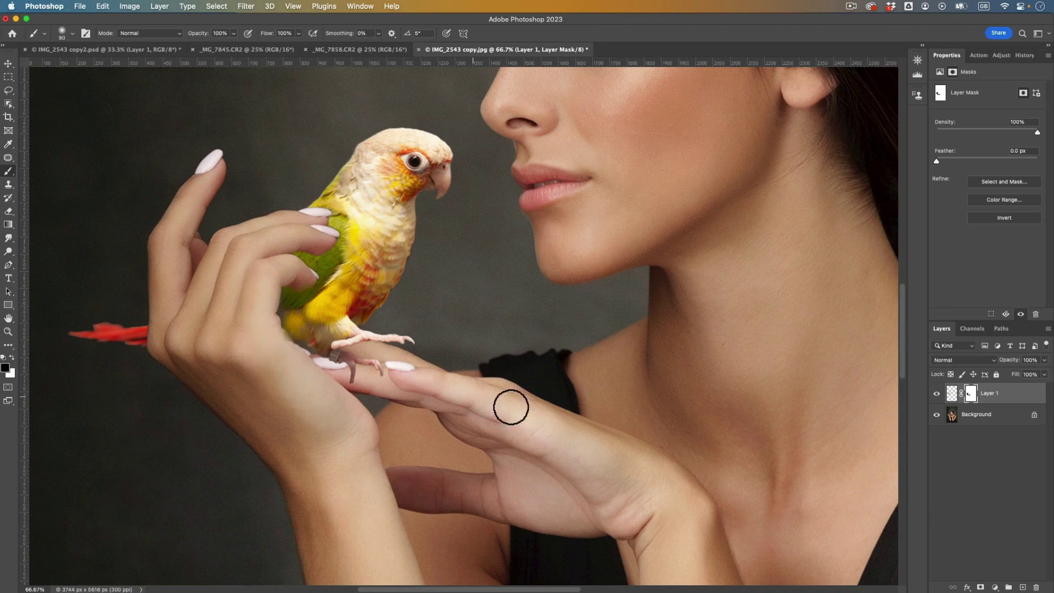
pyautogui.press('super+z')
pyautogui.press('super+z')
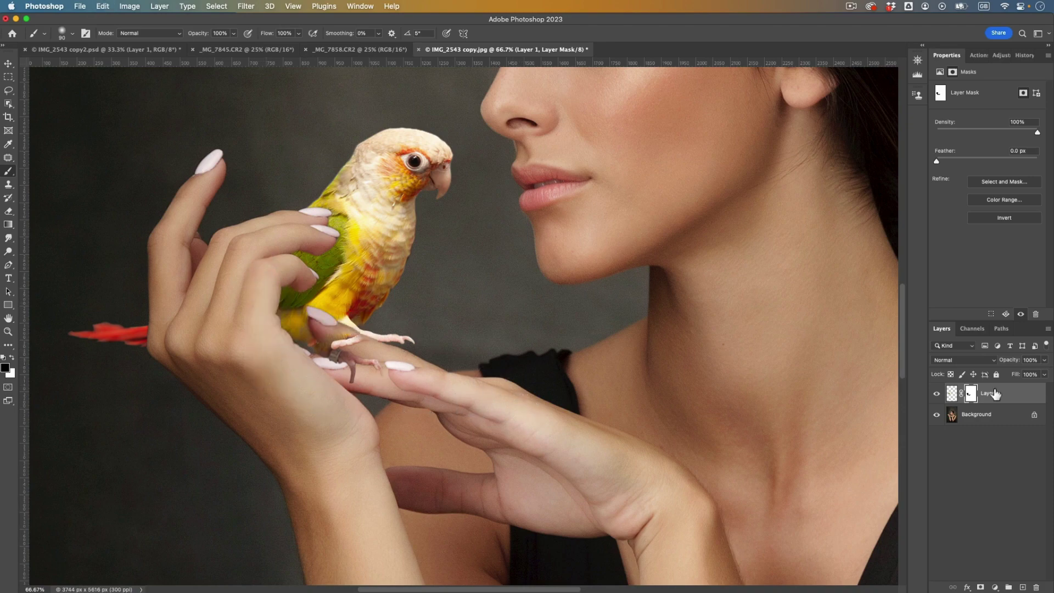
pyautogui.press('super+z')
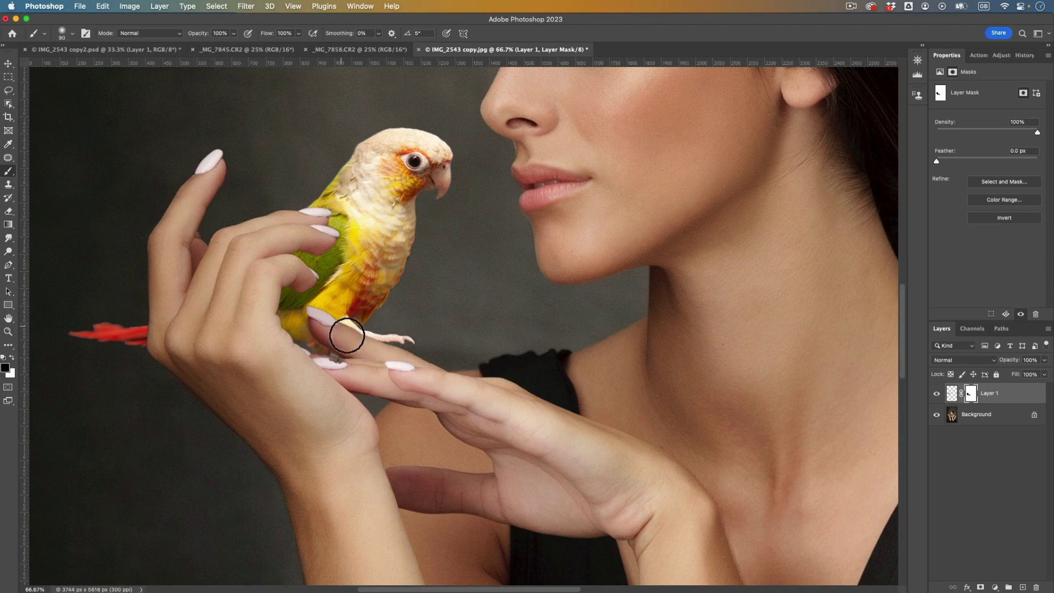
# - Paint on the bird's mask, using white to reveal its feet and lower belly in front of the fingers
pyautogui.moveTo(348, 336)
pyautogui.mouseDown()
pyautogui.moveTo(379, 338)
pyautogui.moveTo(367, 344)
pyautogui.moveTo(450, 332)
pyautogui.moveTo(503, 348)
pyautogui.moveTo(343, 316)
pyautogui.moveTo(371, 351)
pyautogui.moveTo(332, 315)
pyautogui.moveTo(315, 320)
pyautogui.moveTo(339, 362)
pyautogui.moveTo(311, 339)
pyautogui.moveTo(337, 343)
pyautogui.moveTo(373, 395)
pyautogui.moveTo(394, 388)
pyautogui.moveTo(391, 336)
pyautogui.mouseUp()
pyautogui.press('x')
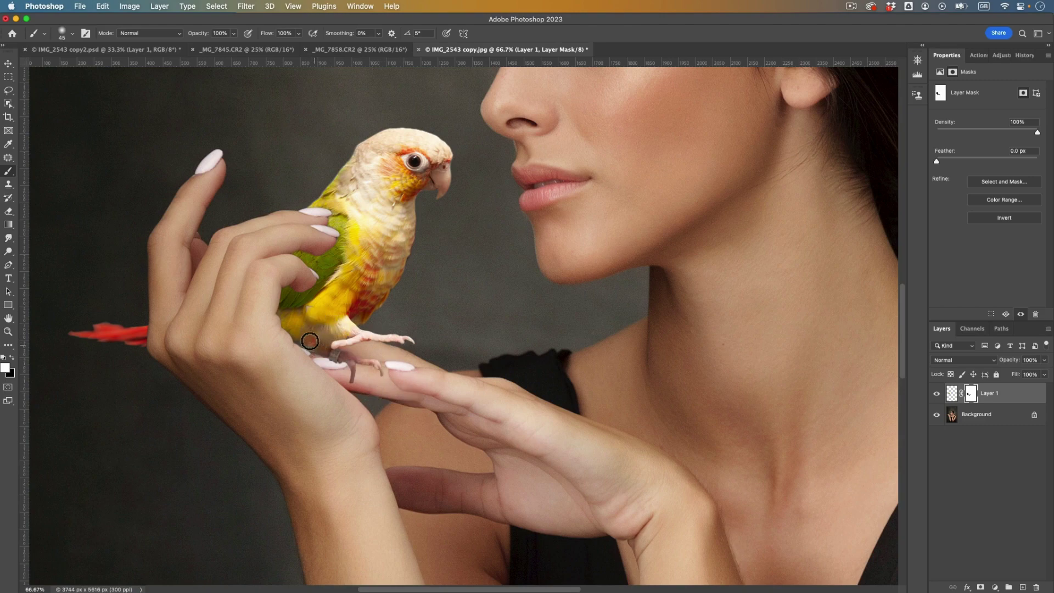
# - Disable the bird's layer mask to compare the unmasked bird, and enable the mask again
pyautogui.rightClick(971, 396)
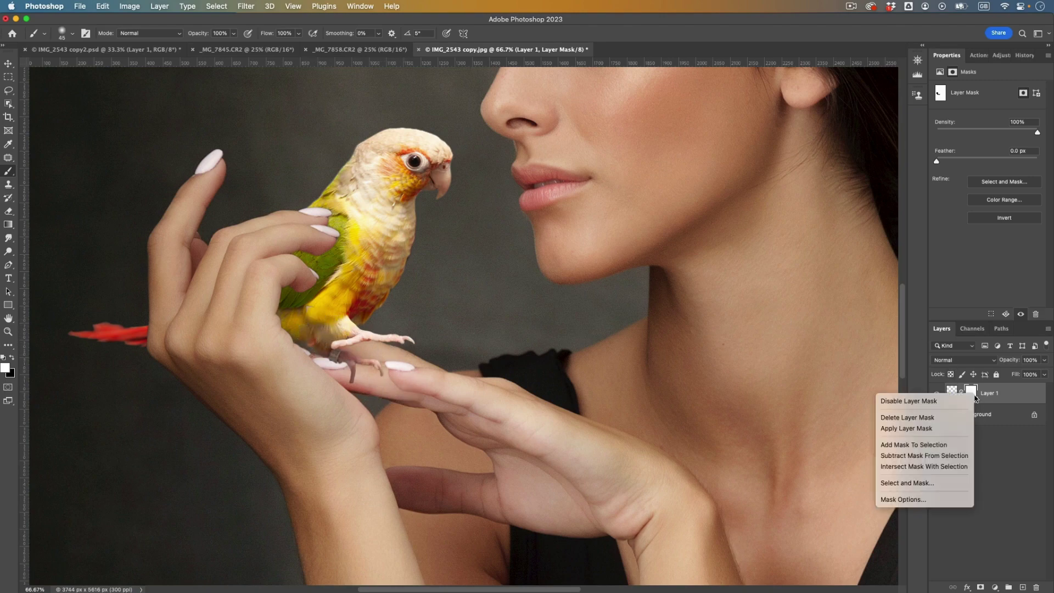
pyautogui.click(962, 403)
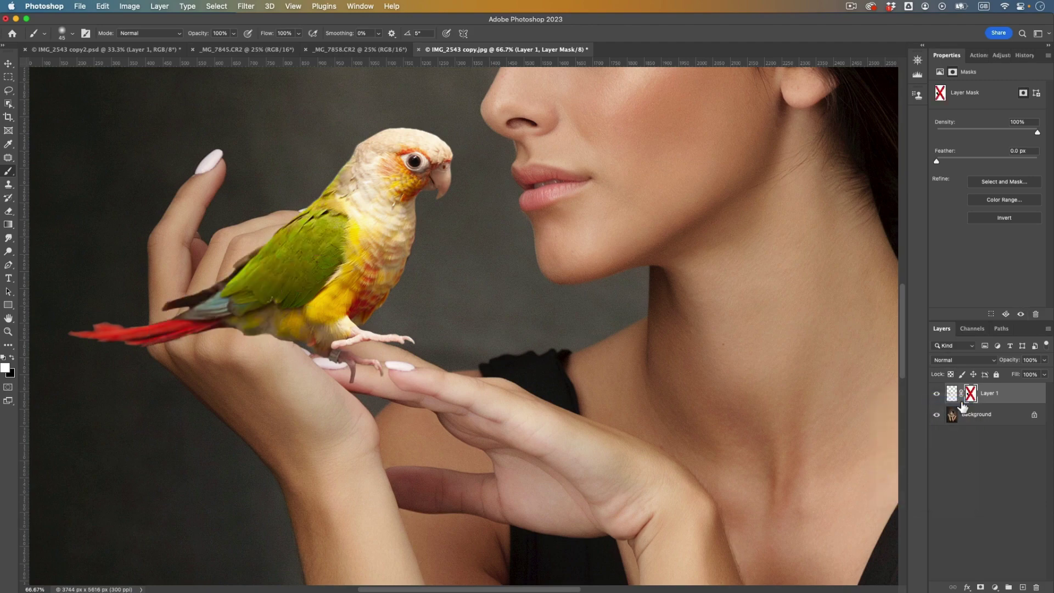
pyautogui.rightClick(973, 400)
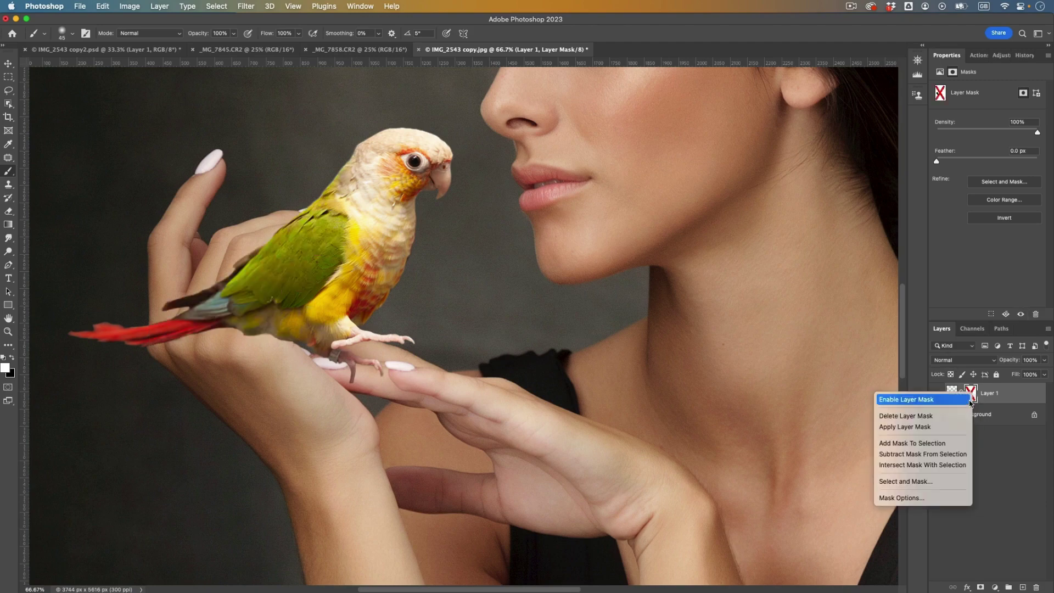
pyautogui.click(964, 401)
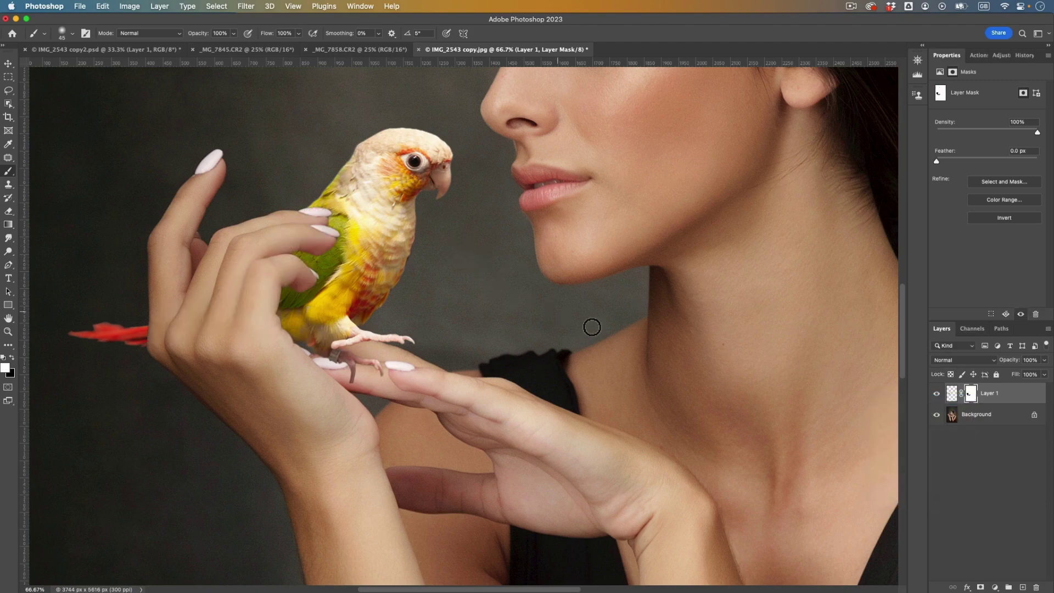
# - Scale the bird down to 98.27% of its size, working on the layer image and not its mask
pyautogui.press('super+minus')
pyautogui.press('super+minus')
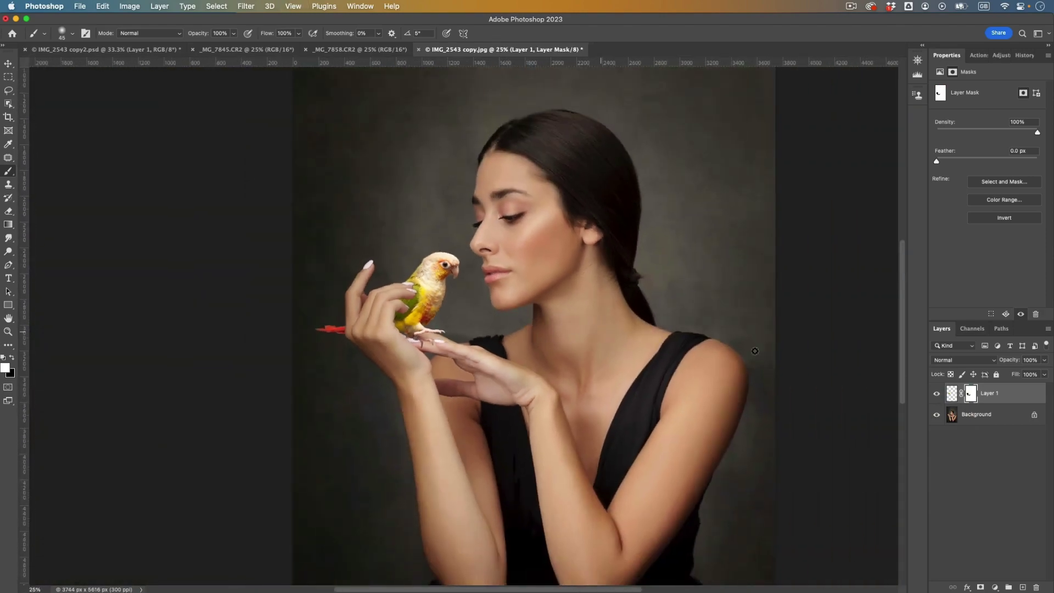
pyautogui.click(953, 393)
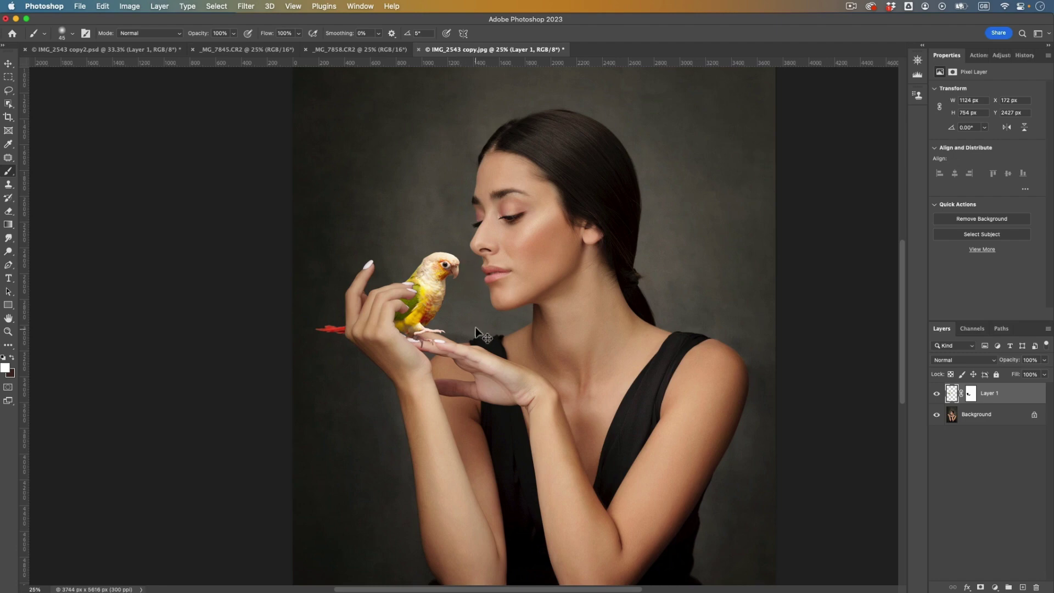
pyautogui.press('super+t')
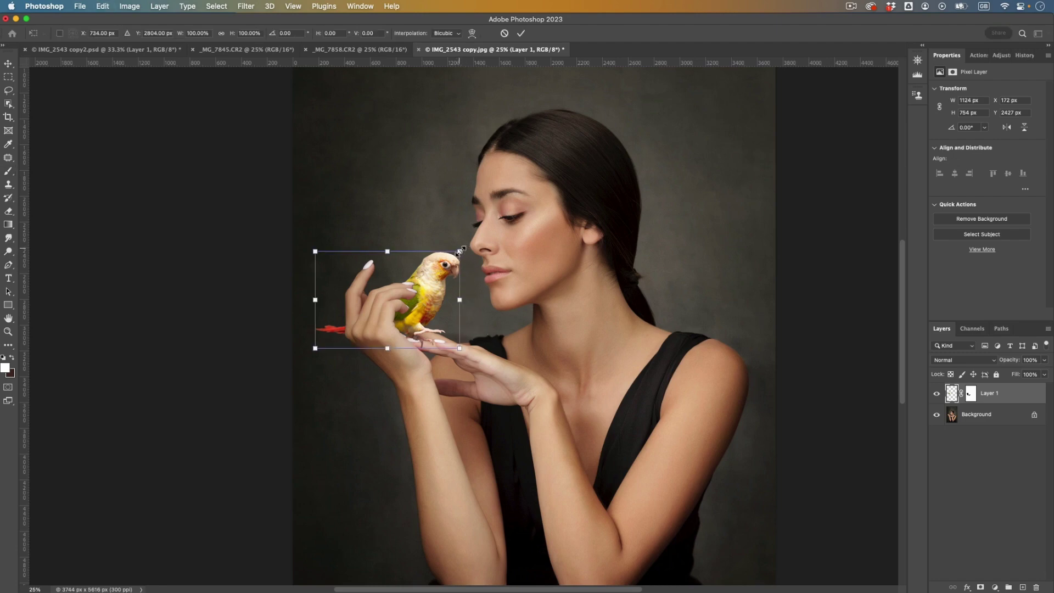
pyautogui.moveTo(460, 251); pyautogui.dragTo(457, 253)
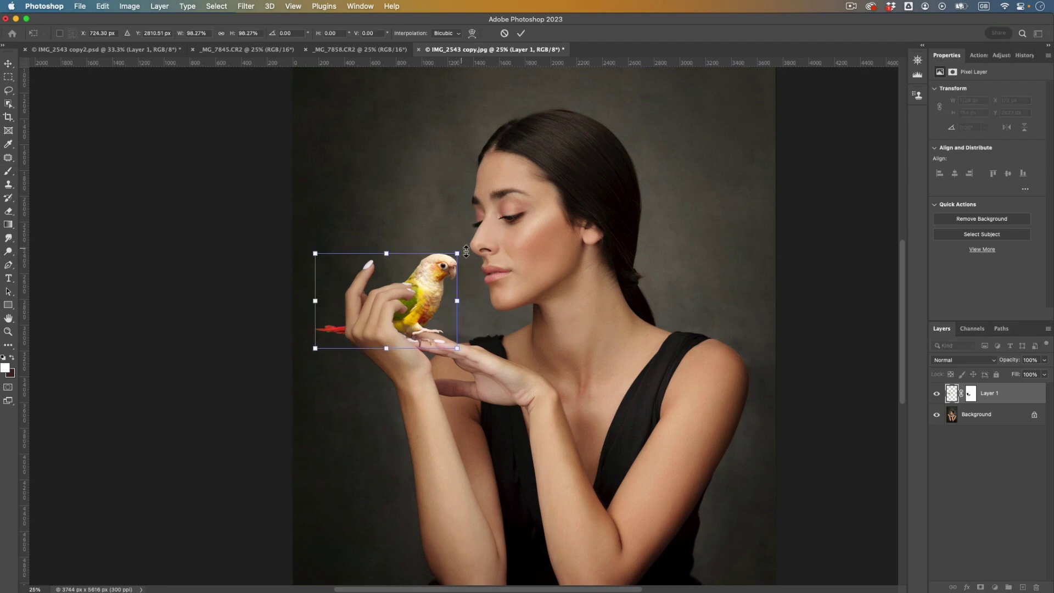
pyautogui.press('Return')
# - Unlink the bird from its mask, nudge it to X 189 px and Y 2438 px on the hand, and relink the mask
pyautogui.press('b')
pyautogui.press('super+plus')
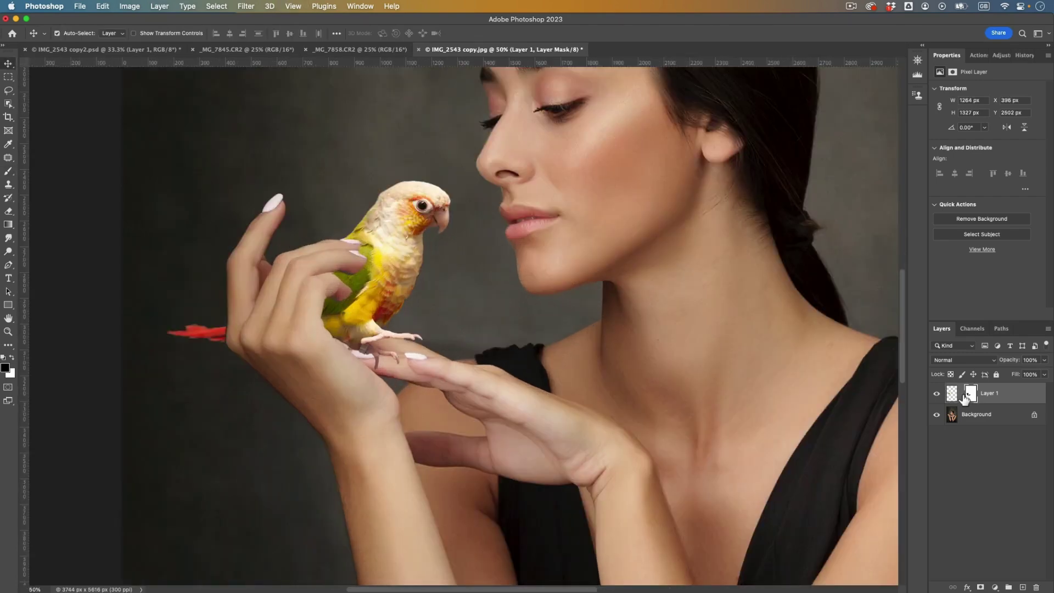
pyautogui.click(952, 396)
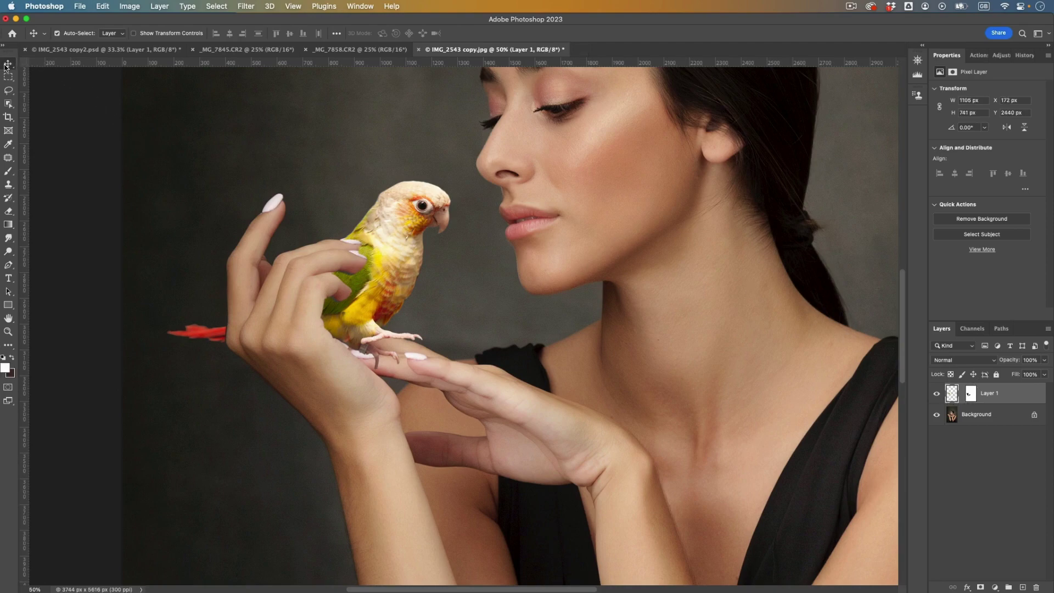
pyautogui.moveTo(387, 288)
pyautogui.mouseDown()
pyautogui.moveTo(386, 274)
pyautogui.moveTo(402, 293)
pyautogui.moveTo(397, 282)
pyautogui.moveTo(390, 290)
pyautogui.mouseUp()
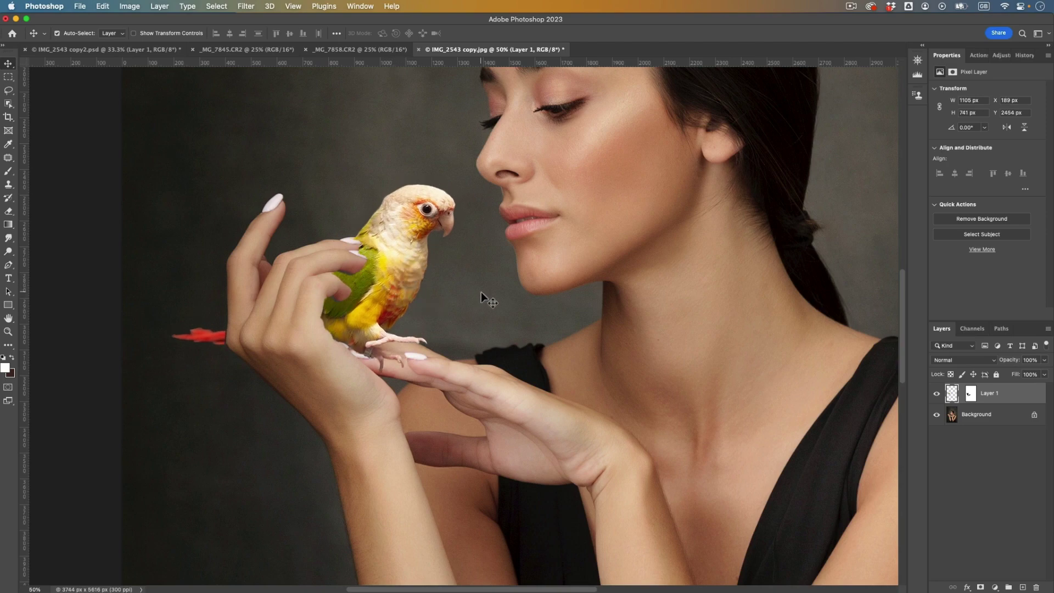
pyautogui.moveTo(437, 261); pyautogui.dragTo(436, 257)
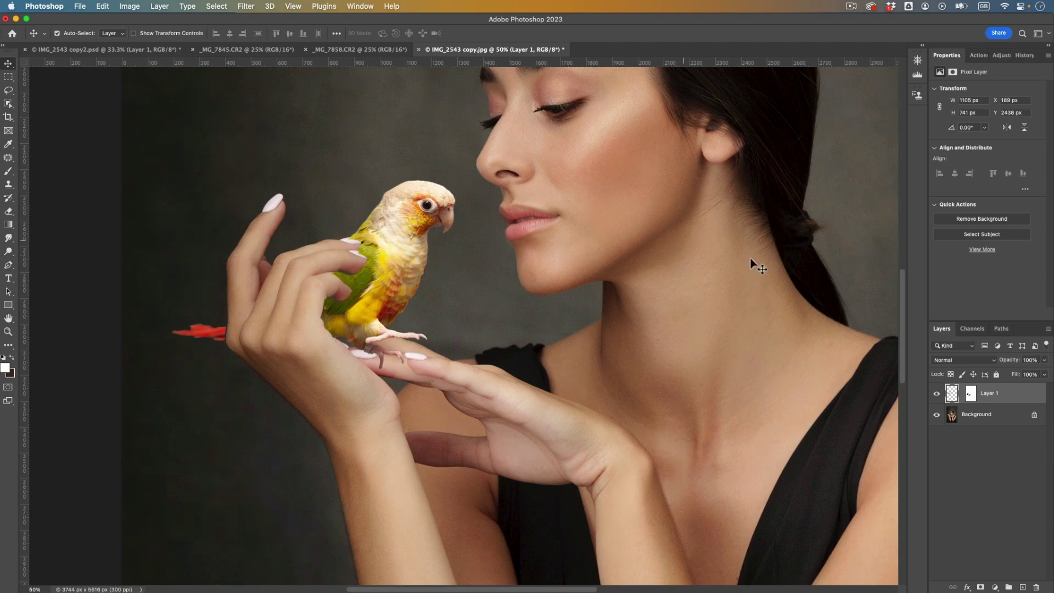
pyautogui.click(961, 393)
# - Compare the composite with the source parrot photo _MG_7845.CR2 and the layered version IMG_2543 copy2.psd
pyautogui.press('super+minus')
pyautogui.press('super+minus')
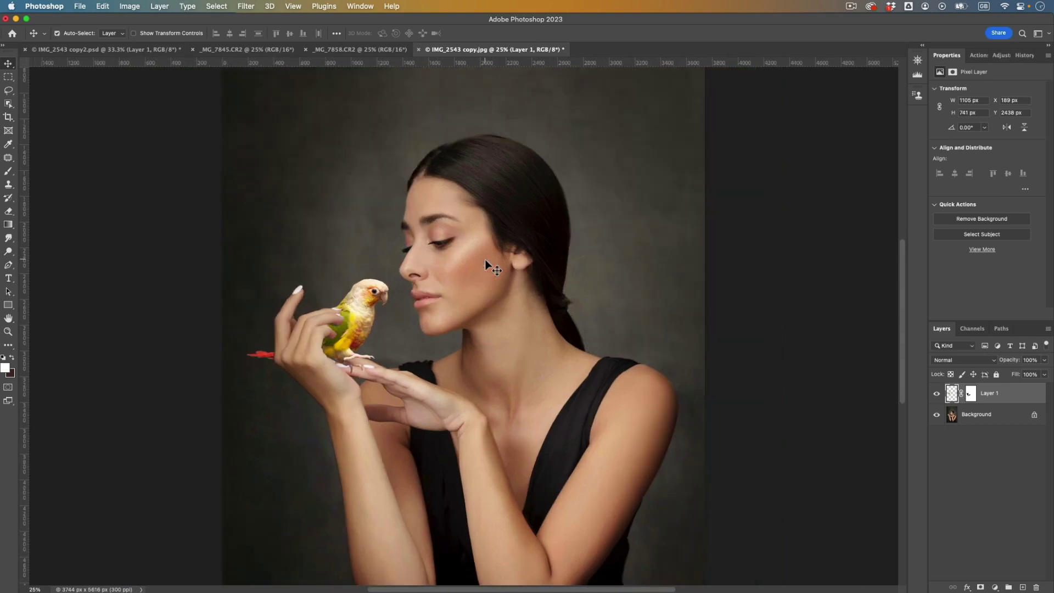
pyautogui.press('super+plus')
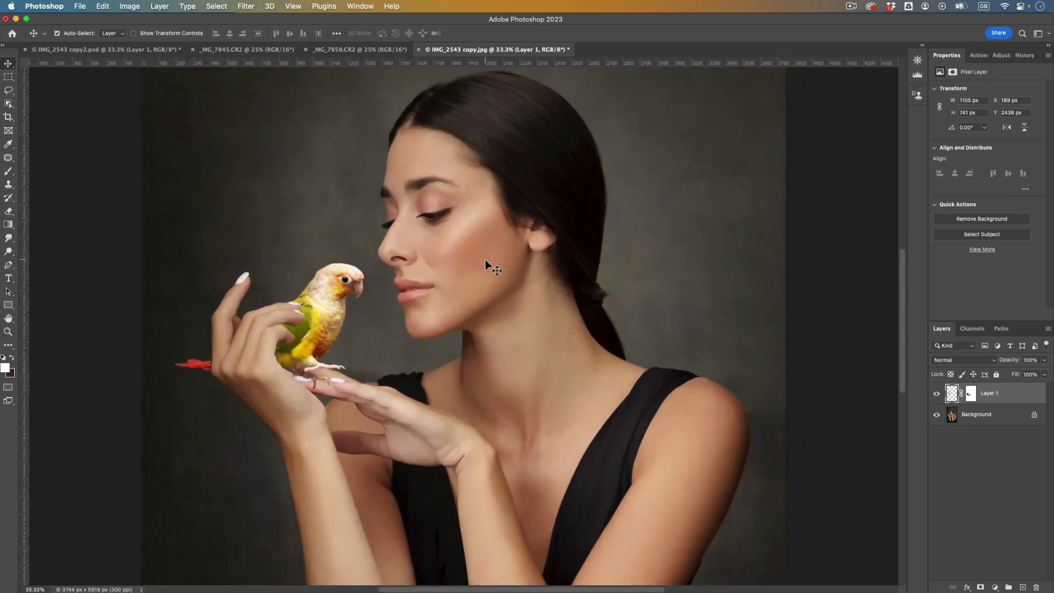
pyautogui.press('super+minus')
pyautogui.press('super+minus')
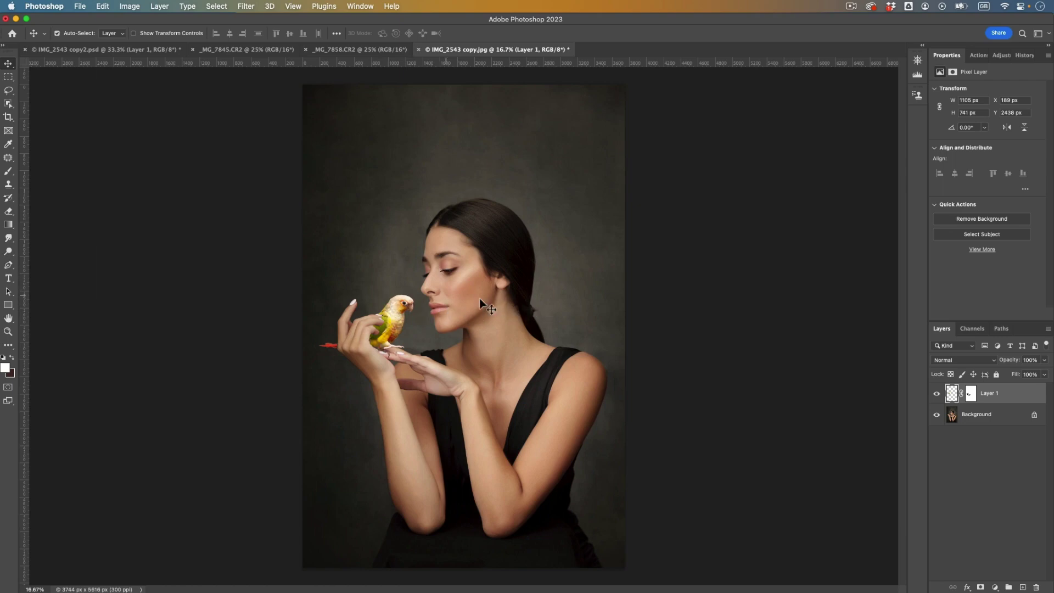
pyautogui.click(231, 50)
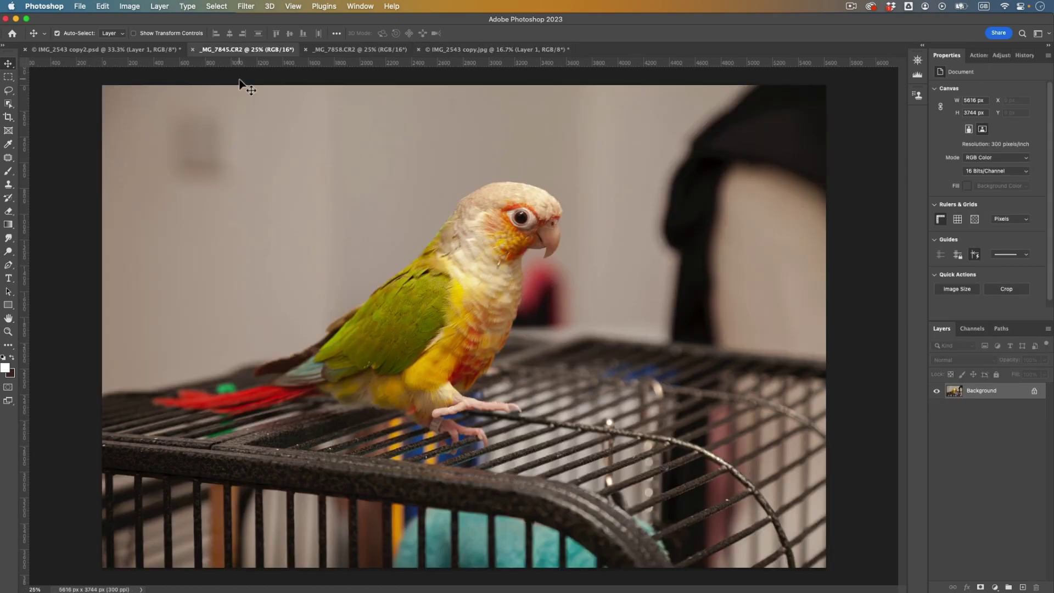
pyautogui.press('super+minus')
pyautogui.press('super+minus')
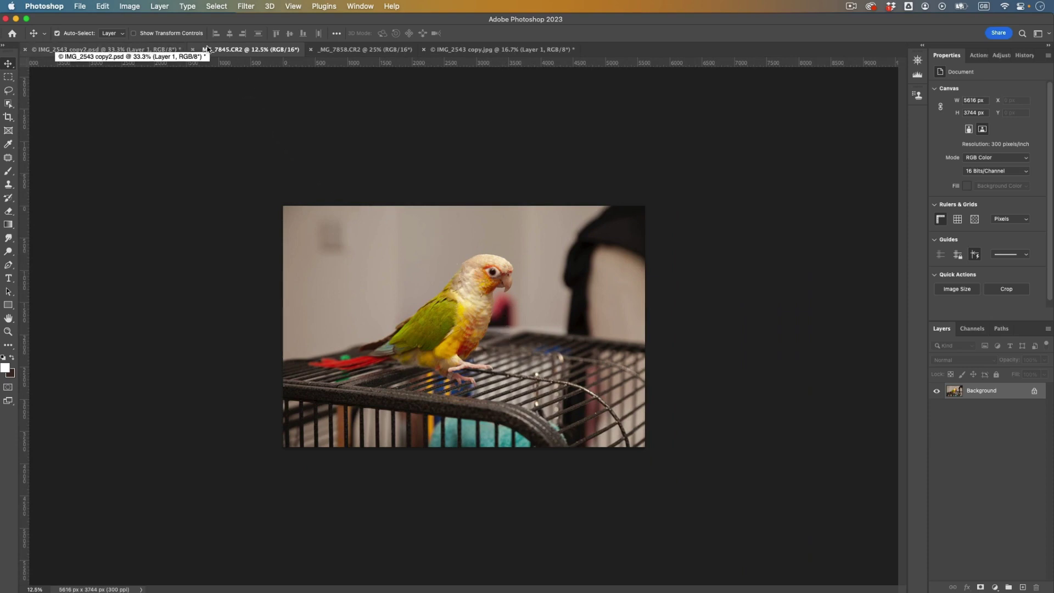
pyautogui.click(128, 50)
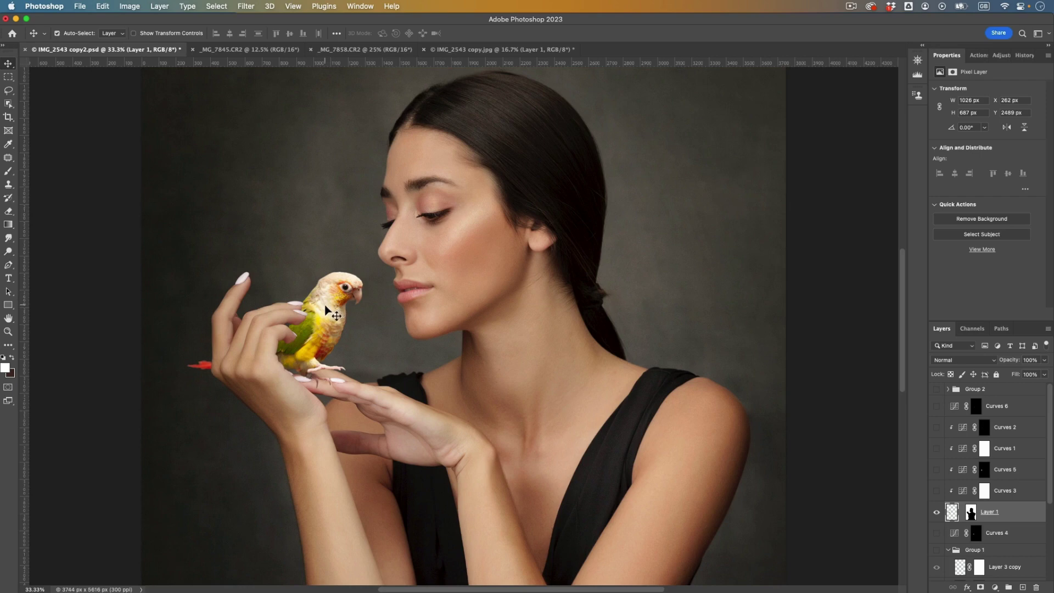
pyautogui.press('super+minus')
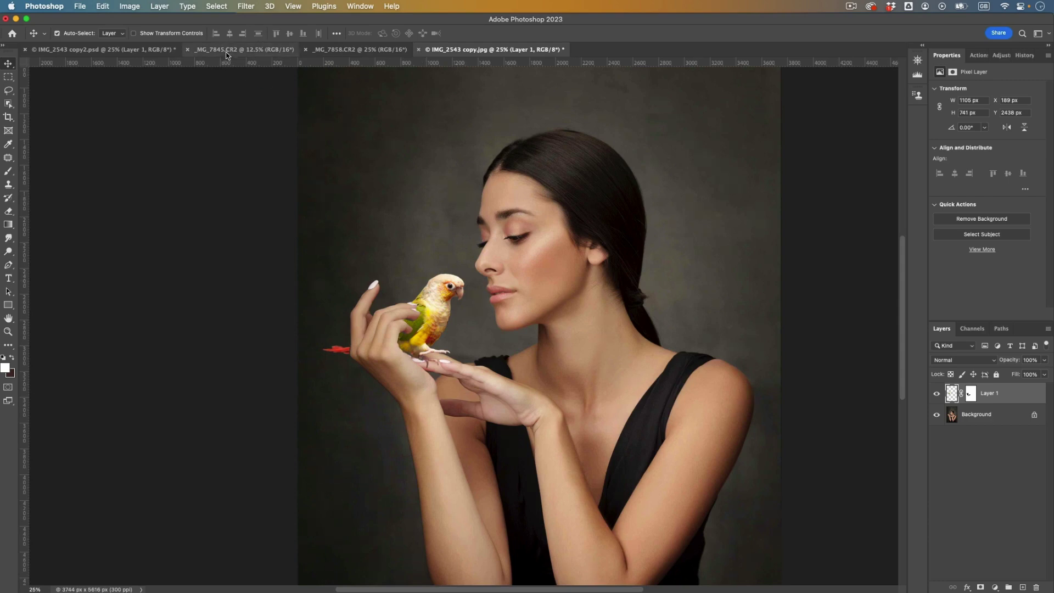
pyautogui.click(258, 49)
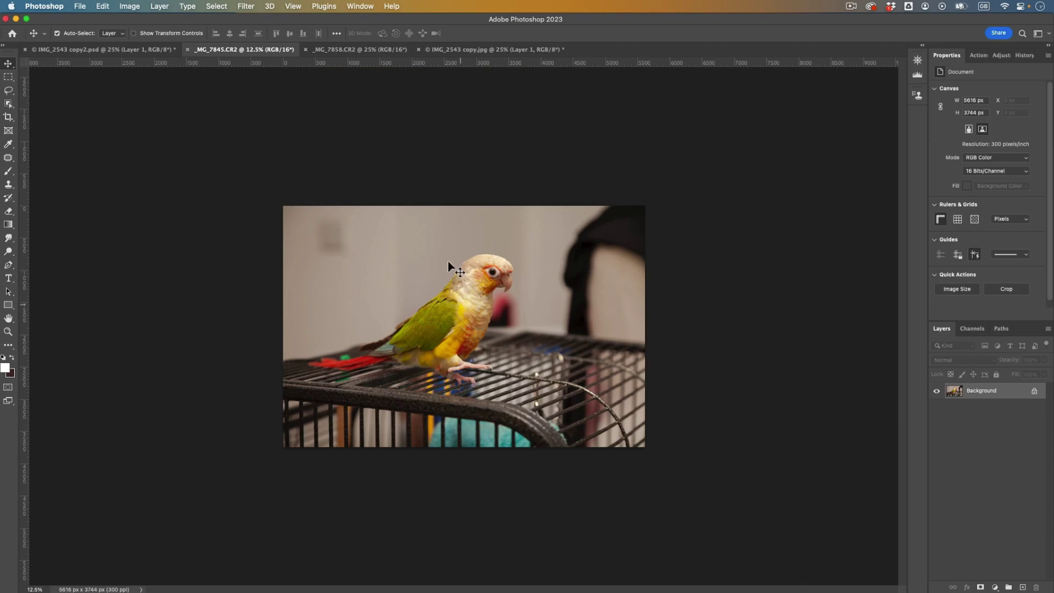
pyautogui.click(378, 51)
pyautogui.hotkey('ctrl', 'shift', 'Tab')
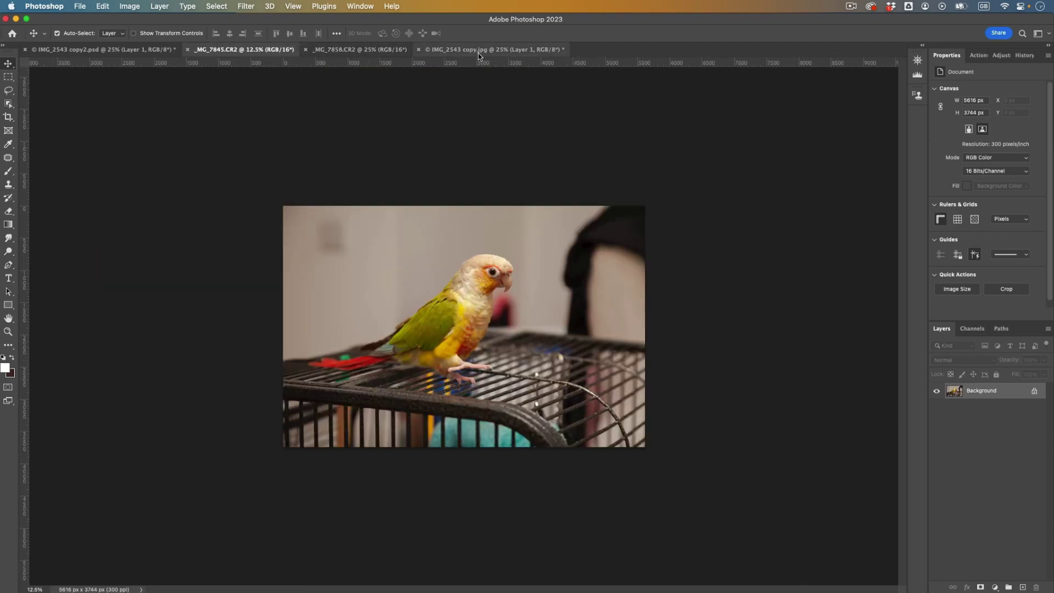
pyautogui.click(482, 51)
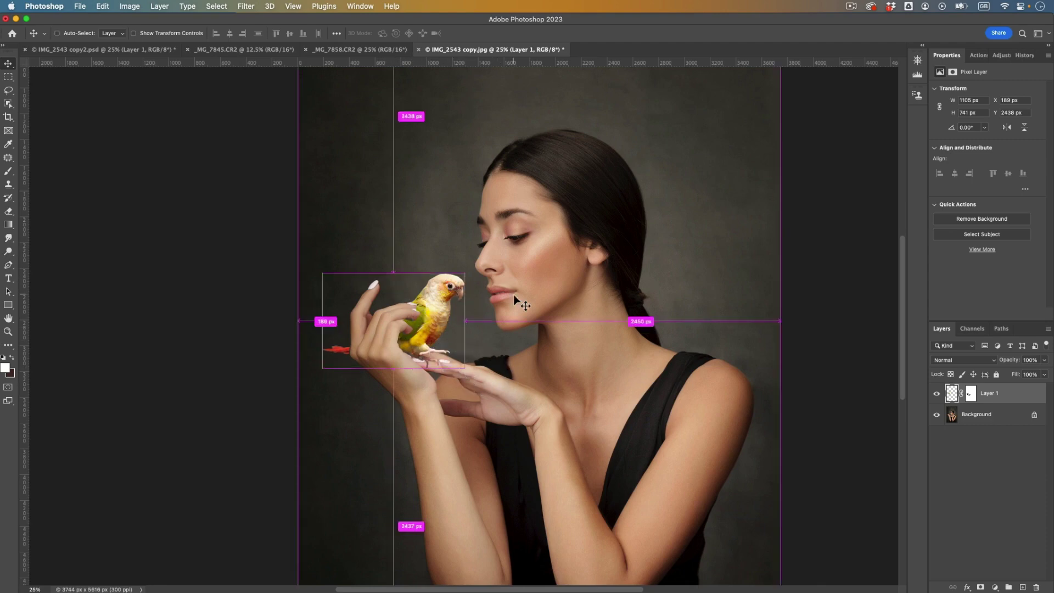
# - Examine the bird's edges and feet against the fingers in IMG_2543 copy.jpg, up close and in the whole portrait
pyautogui.press('super+equal')
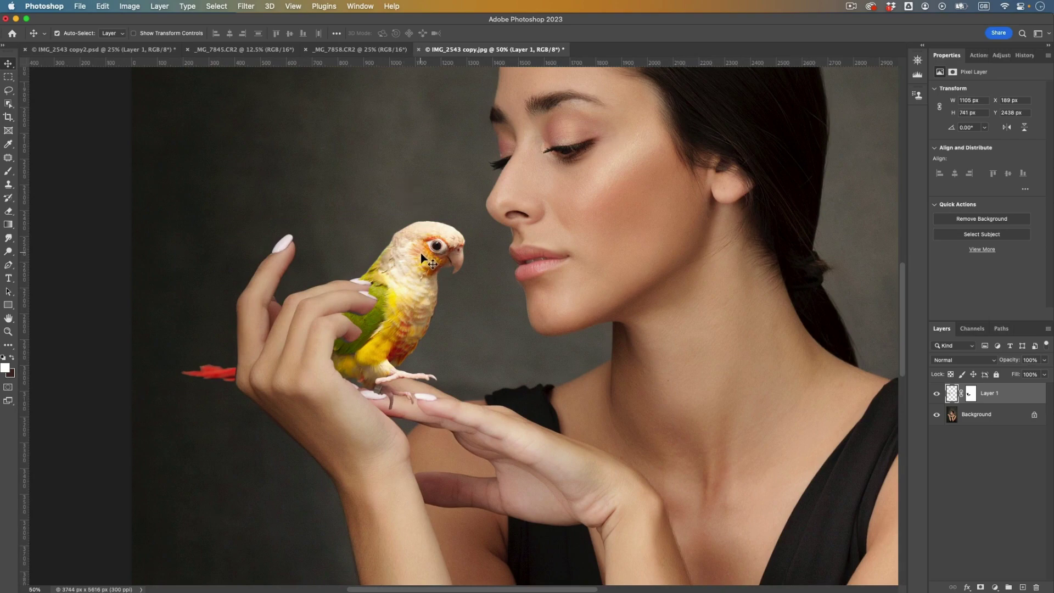
pyautogui.press('super+plus')
pyautogui.press('super+plus')
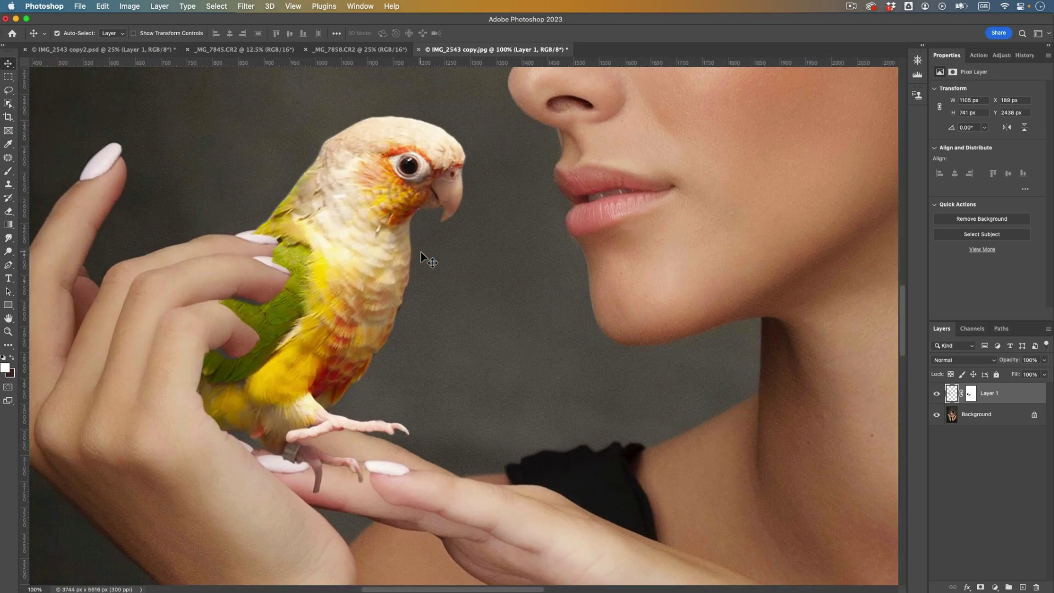
pyautogui.press('space')
pyautogui.moveTo(354, 264); pyautogui.dragTo(448, 327)
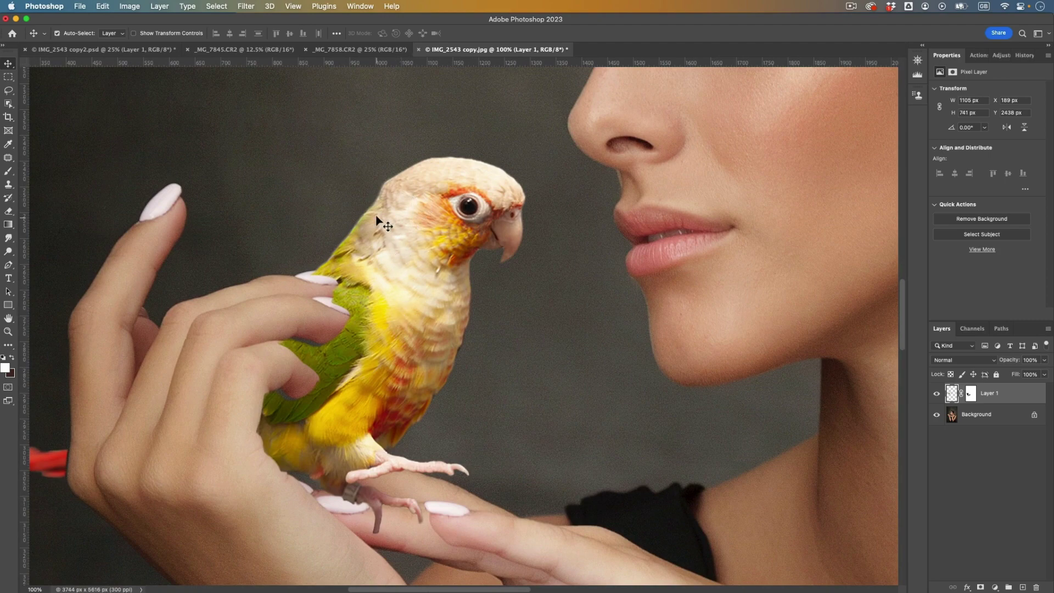
pyautogui.press('super+minus')
pyautogui.press('super+minus')
pyautogui.press('super+minus')
pyautogui.press('super+minus')
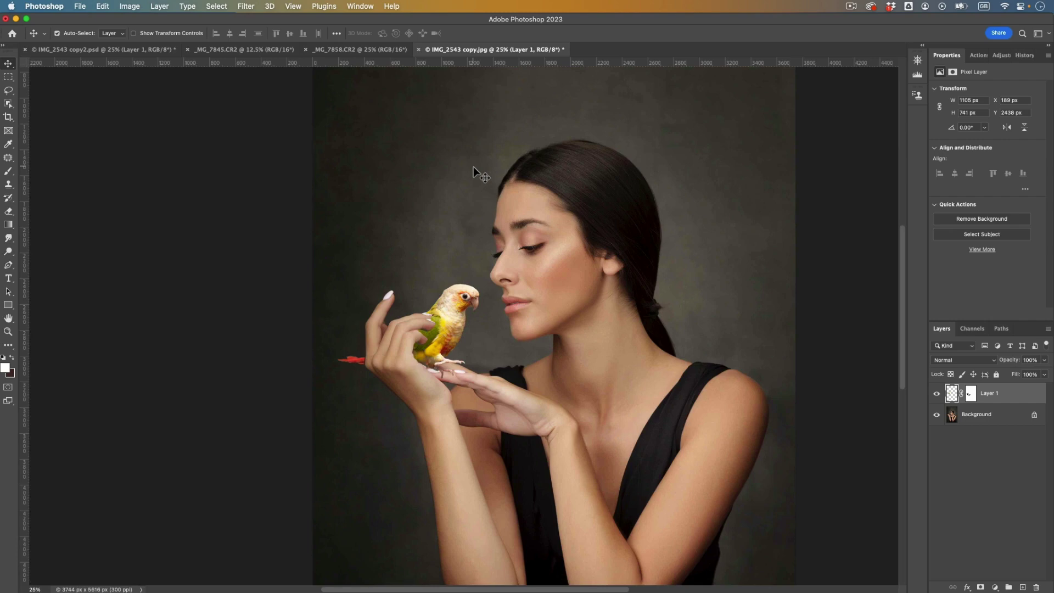
pyautogui.press('super+plus')
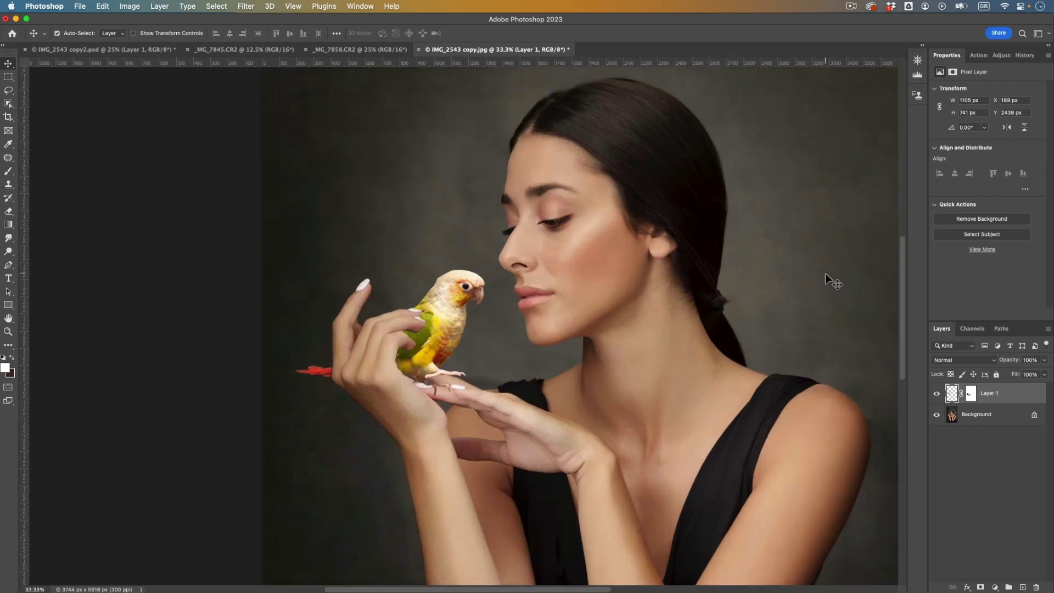
pyautogui.press('super+plus')
pyautogui.press('super+plus')
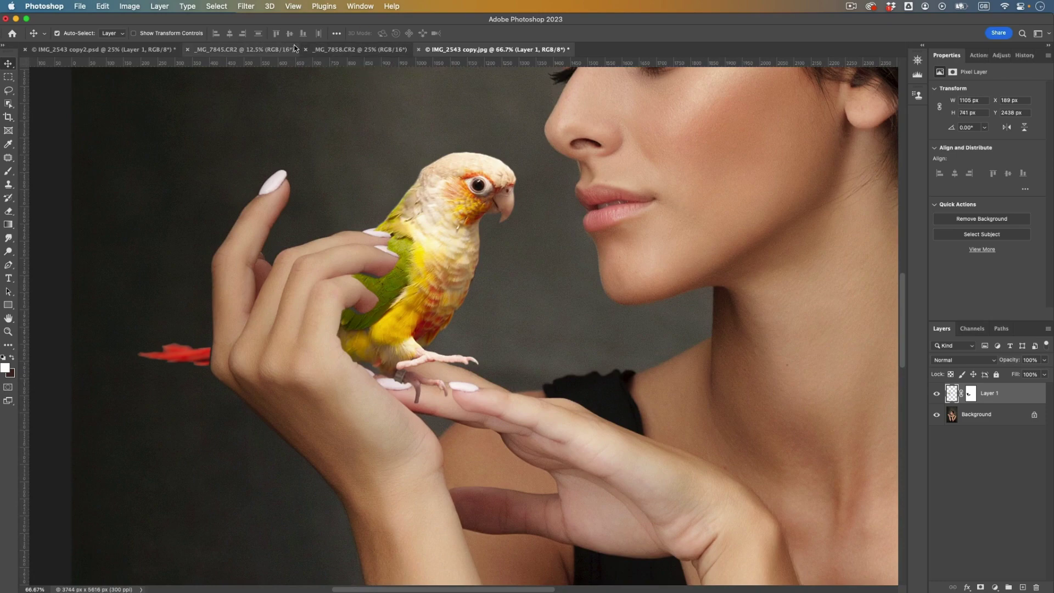
# - Examine how the parrot's feet grip the finger in the reference photo _MG_7858.CR2
pyautogui.click(360, 49)
pyautogui.press('super+plus')
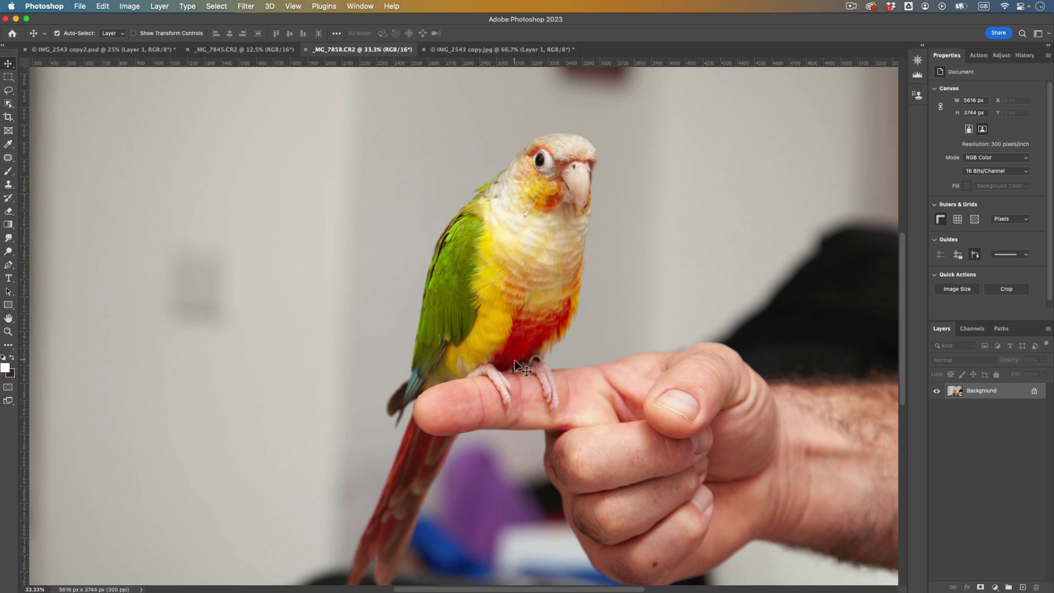
pyautogui.press('super+equal')
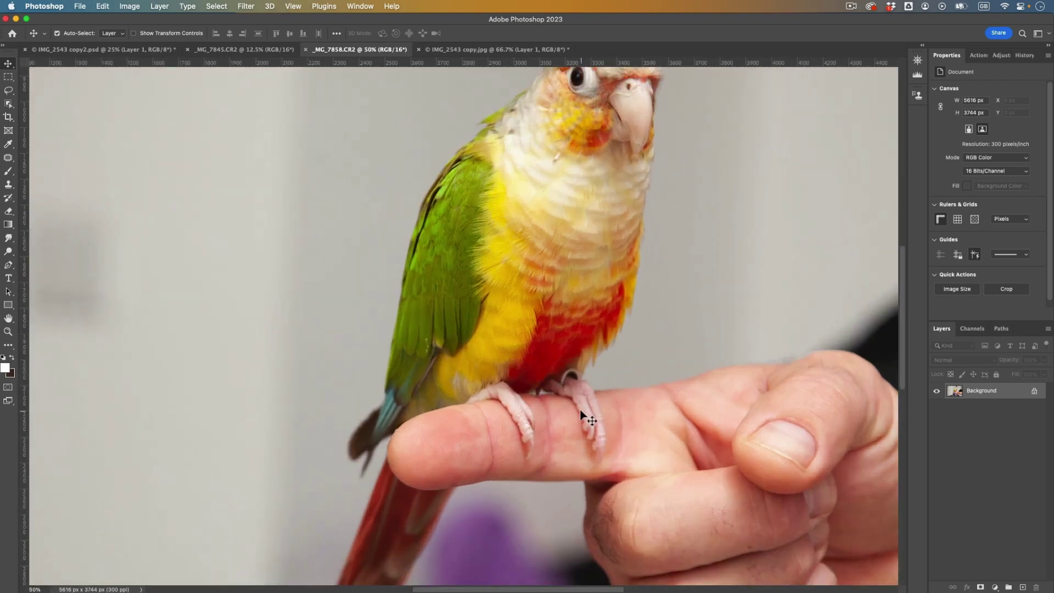
pyautogui.press('super+equal')
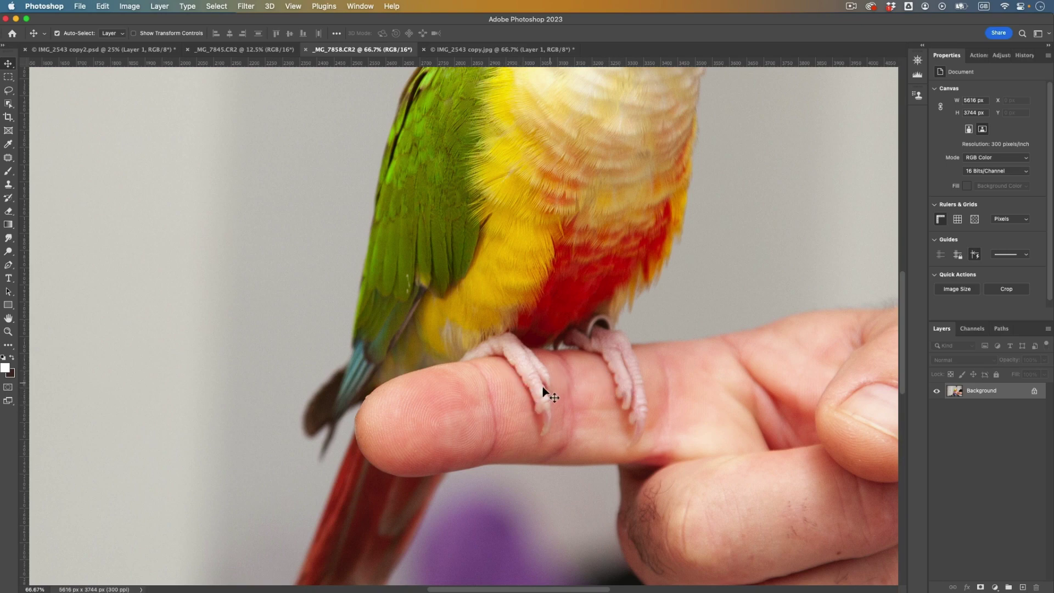
pyautogui.press('super+minus')
pyautogui.press('super+minus')
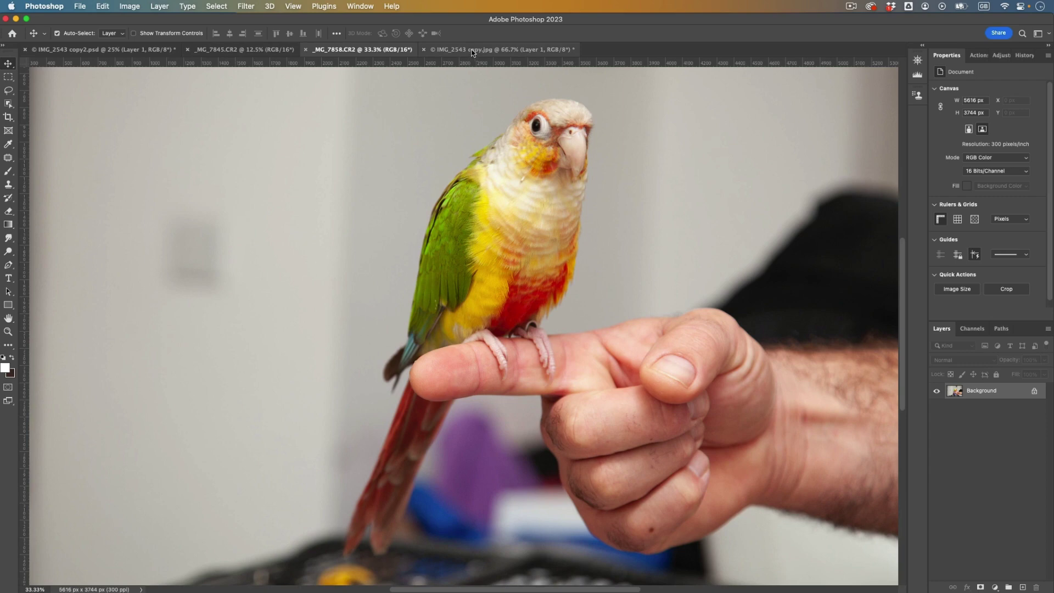
# - In IMG_2543 copy.jpg, rename the bird layer Rio and add an empty layer between it and the Background
pyautogui.click(496, 51)
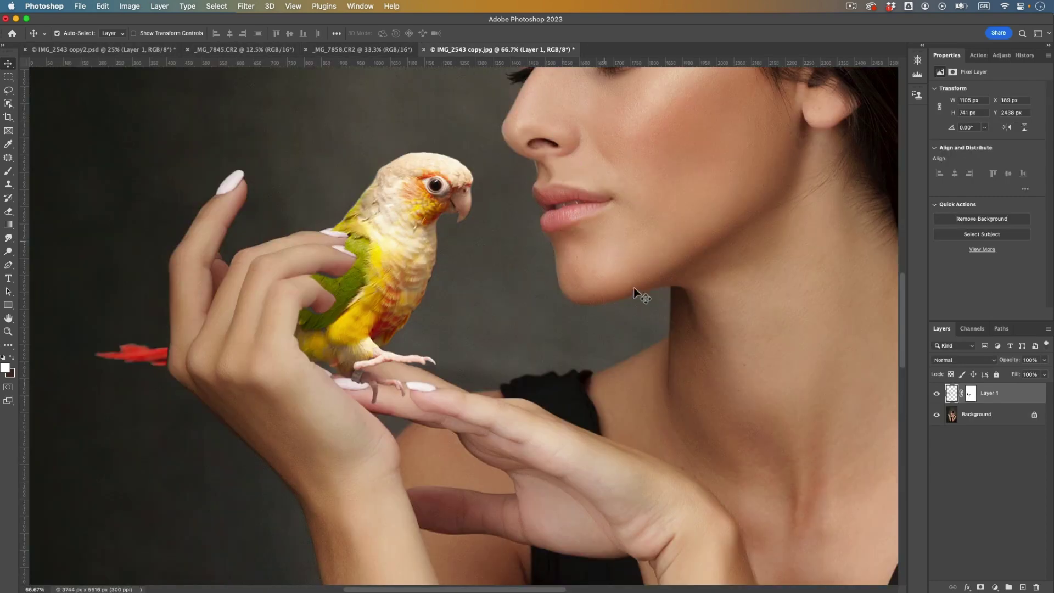
pyautogui.press('super+1')
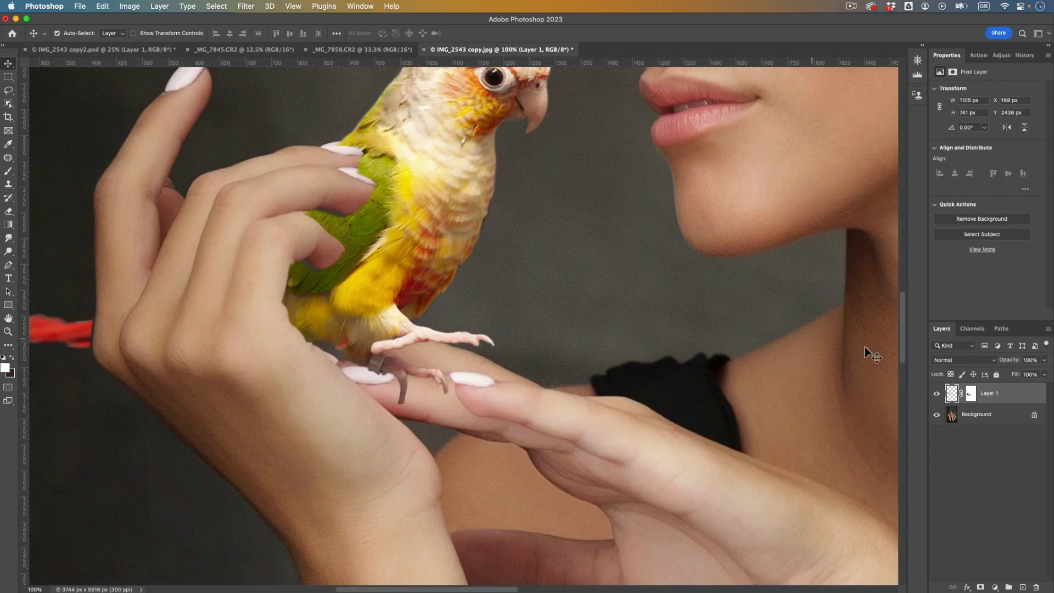
pyautogui.doubleClick(989, 394)
pyautogui.write('Rio')
pyautogui.press('Return')
pyautogui.click(978, 419)
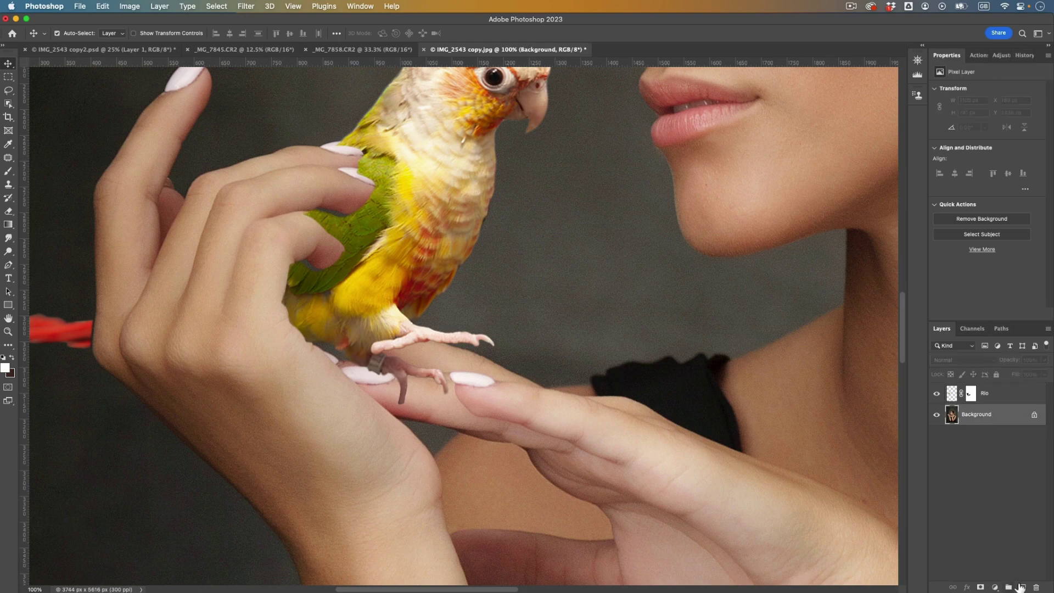
pyautogui.click(1024, 588)
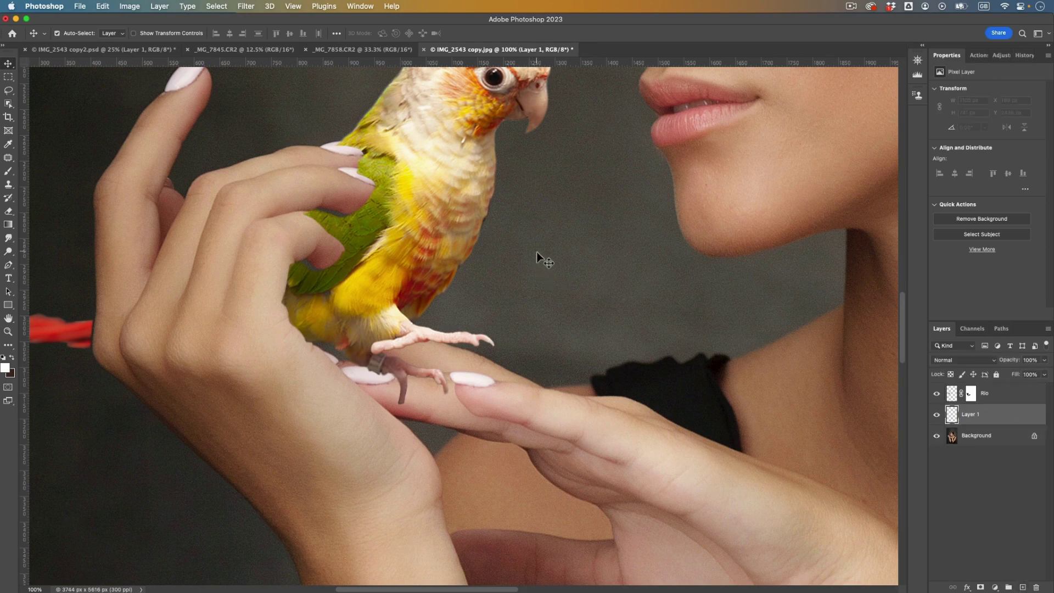
# - Paint black on the Rio layer's mask with a very small brush to clean up the edge and tip of the downward claw
pyautogui.press('super')
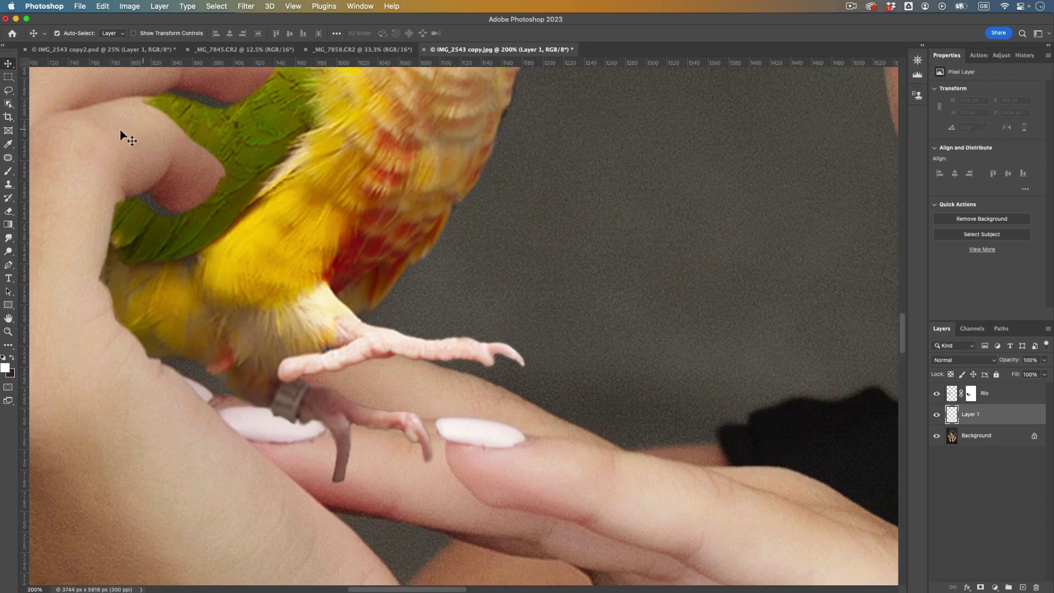
pyautogui.press('b')
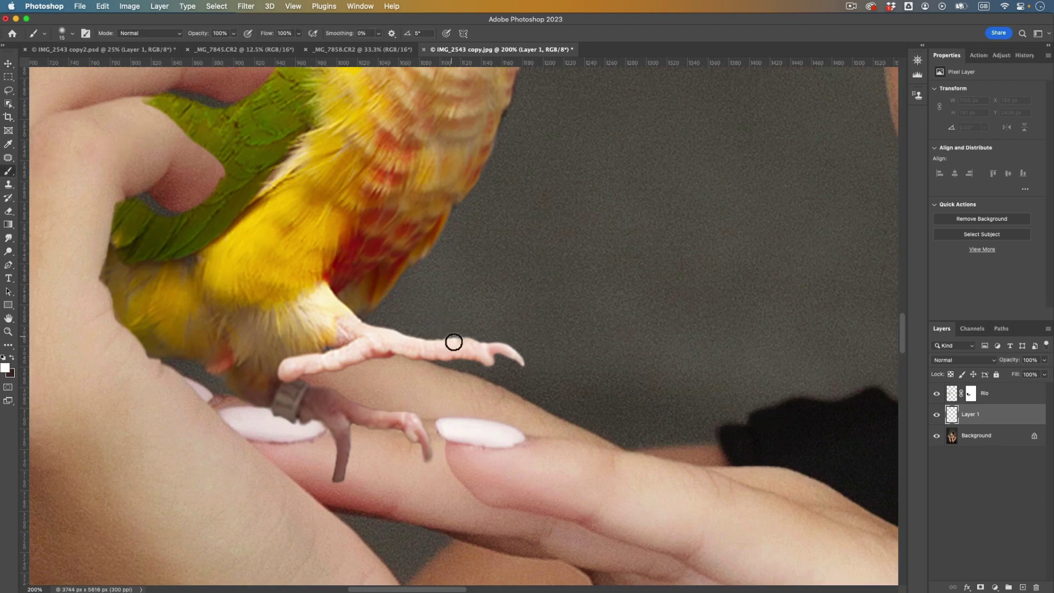
pyautogui.press('[')
pyautogui.press('[')
pyautogui.press('[')
pyautogui.press('[')
pyautogui.press('[')
pyautogui.press('[')
pyautogui.keyDown('alt'); pyautogui.click(391, 352); pyautogui.keyUp('alt')
pyautogui.click(970, 397)
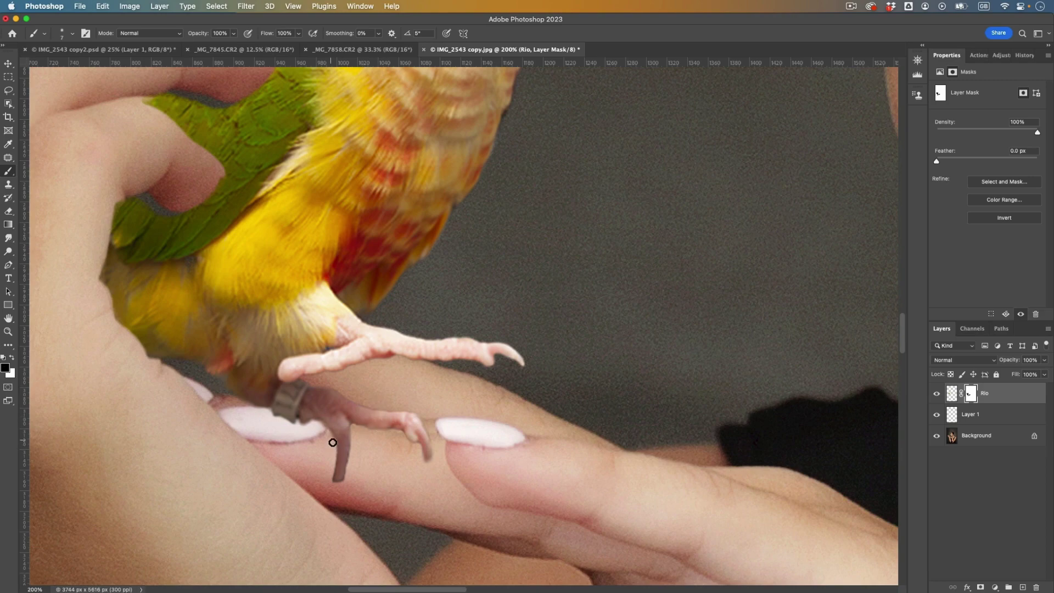
pyautogui.press('super+plus')
pyautogui.scroll(-4, 440, 406)
pyautogui.hscroll(-3, 441, 407)
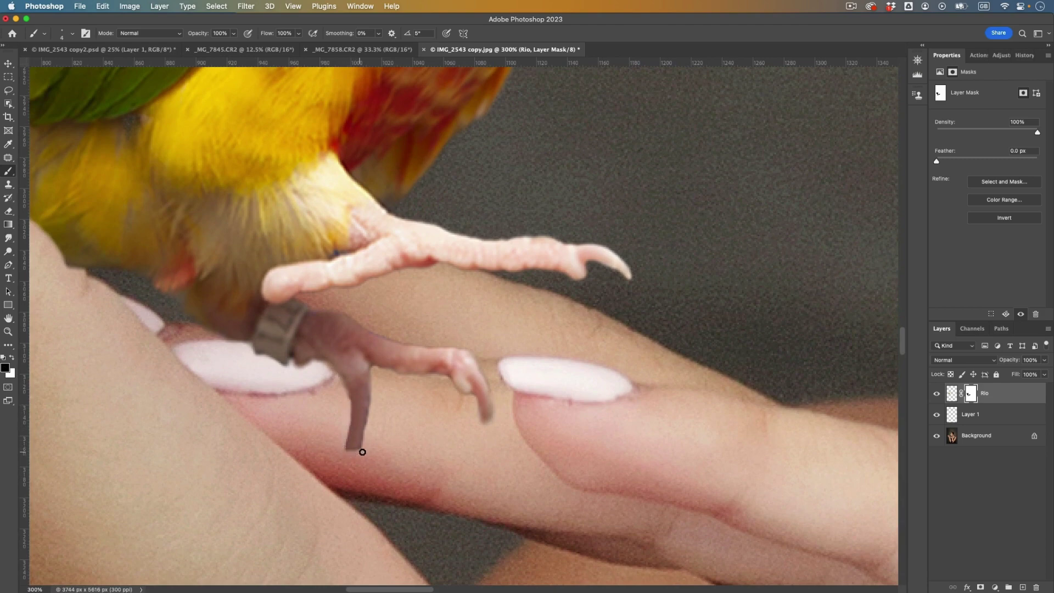
pyautogui.moveTo(363, 449)
pyautogui.mouseDown()
pyautogui.moveTo(353, 452)
pyautogui.moveTo(368, 367)
pyautogui.mouseUp()
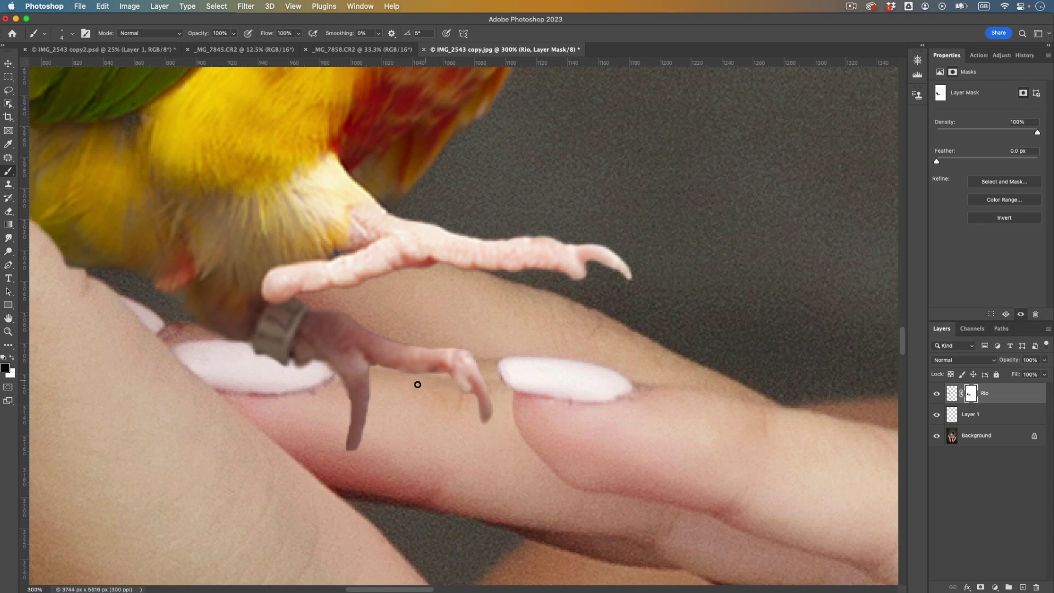
# - Examine the cleaned-up claw against the finger with the Rio layer hidden and shown, up close and from farther out
pyautogui.click(937, 393)
pyautogui.click(937, 394)
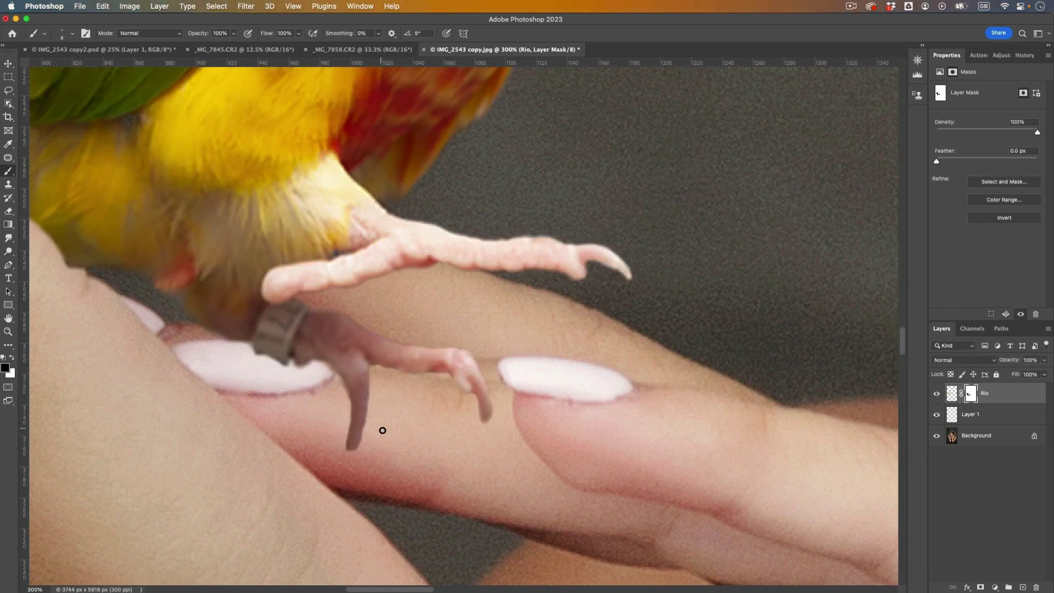
pyautogui.scroll(-5, 535, 339)
pyautogui.scroll(4, 536, 339)
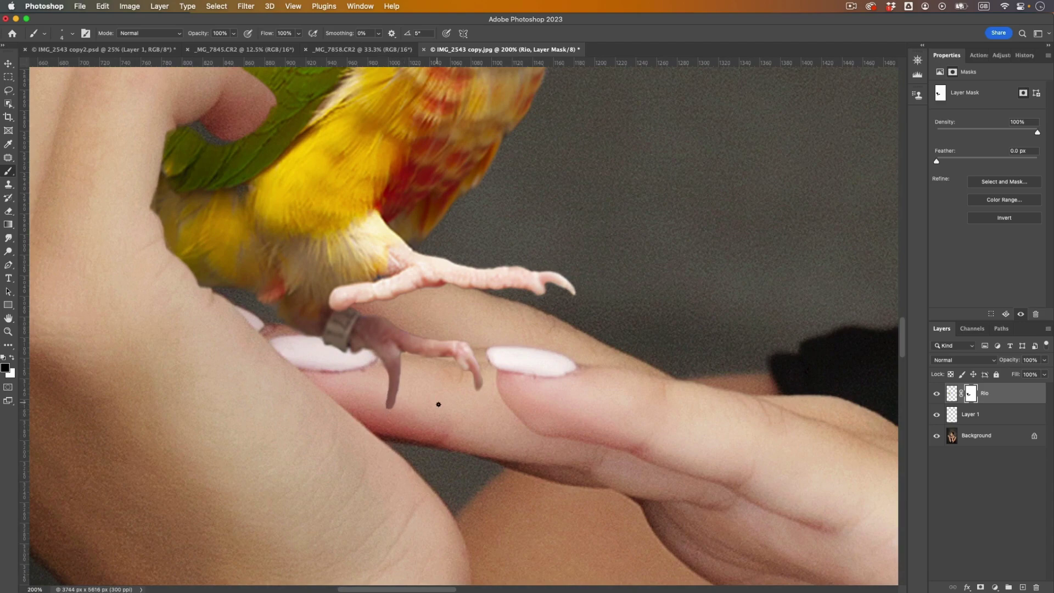
pyautogui.press('super+minus')
pyautogui.press('super+minus')
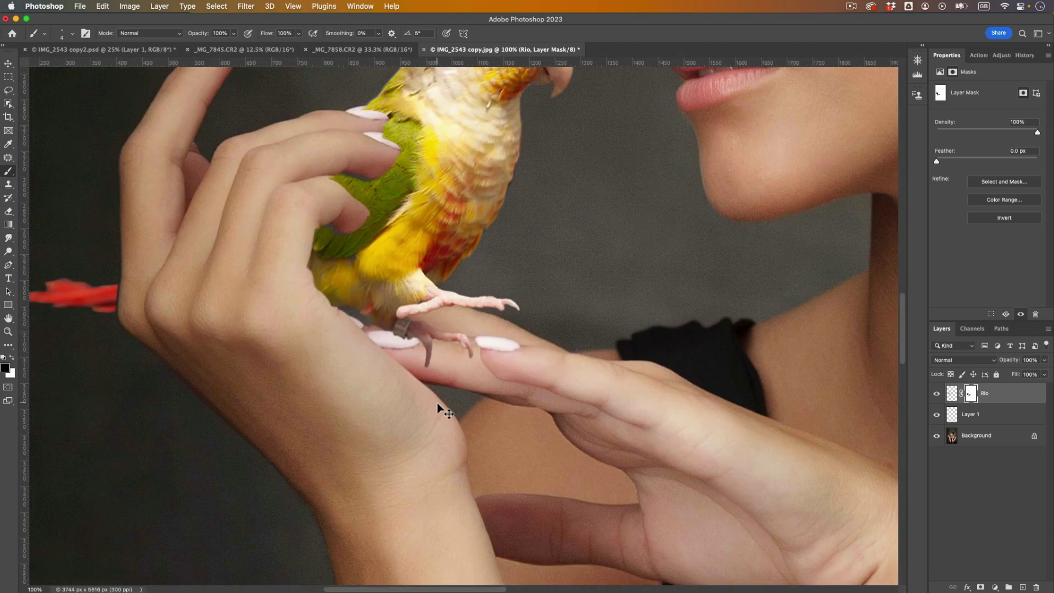
pyautogui.press('super+plus')
pyautogui.press('super+plus')
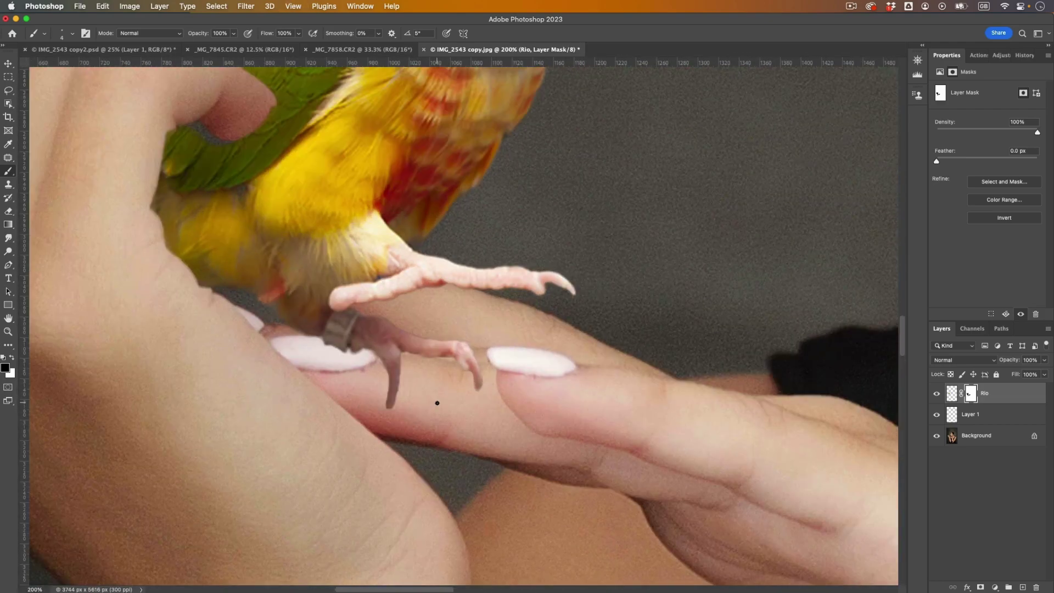
# - Rename the empty layer beneath Rio as "shadow 1"
pyautogui.doubleClick(970, 414)
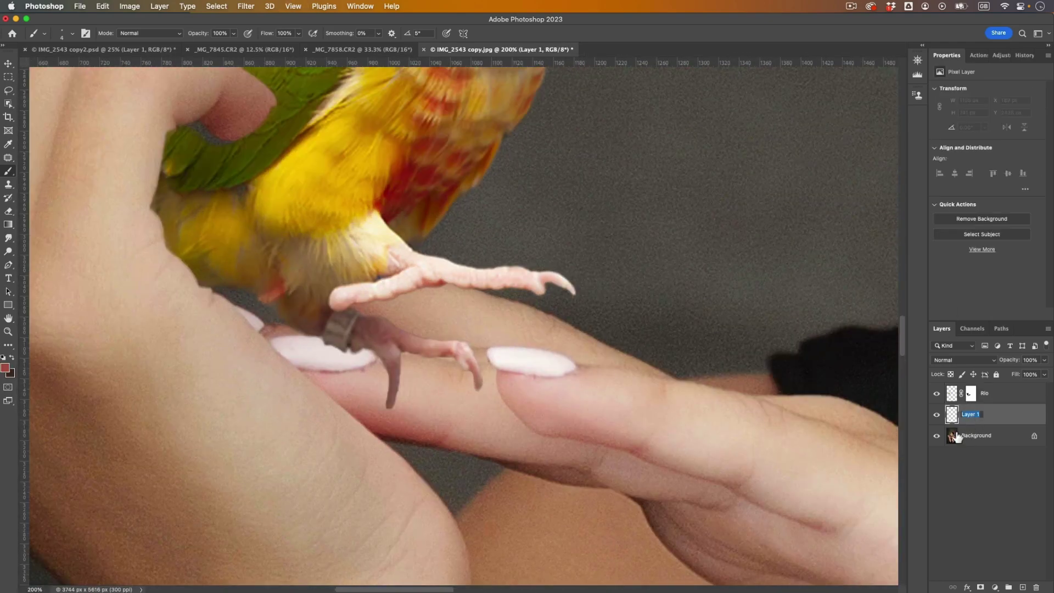
pyautogui.write('ds')
pyautogui.press('BackSpace')
pyautogui.write('shadow')
pyautogui.press('Return')
# - Sample a reddish skin tone as the foreground colour and darken it to #8e4c3c
pyautogui.keyDown('alt'); pyautogui.click(443, 284); pyautogui.keyUp('alt')
pyautogui.click(6, 369)
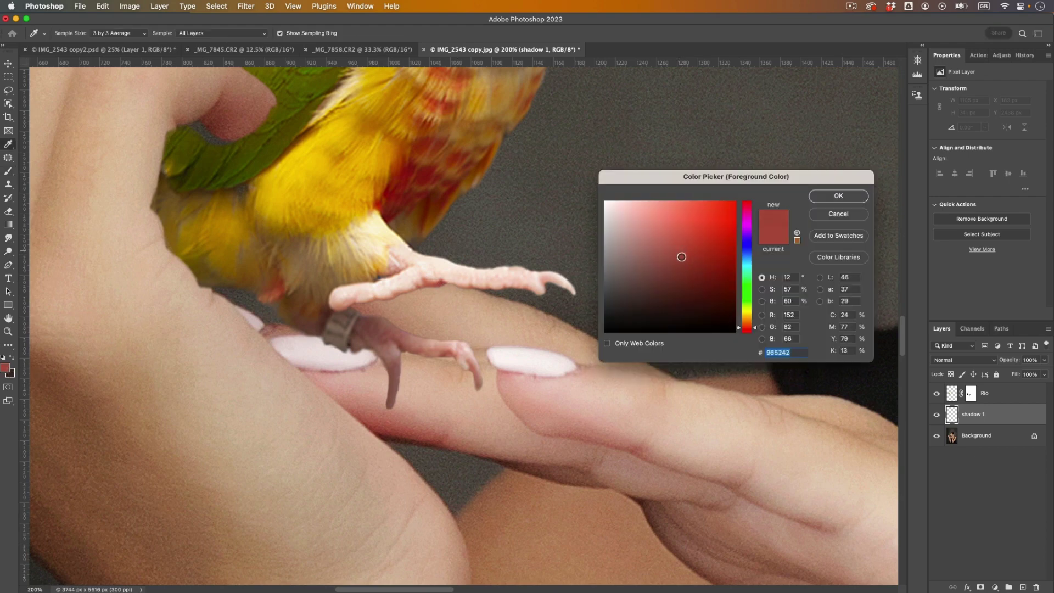
pyautogui.moveTo(681, 257); pyautogui.dragTo(679, 258)
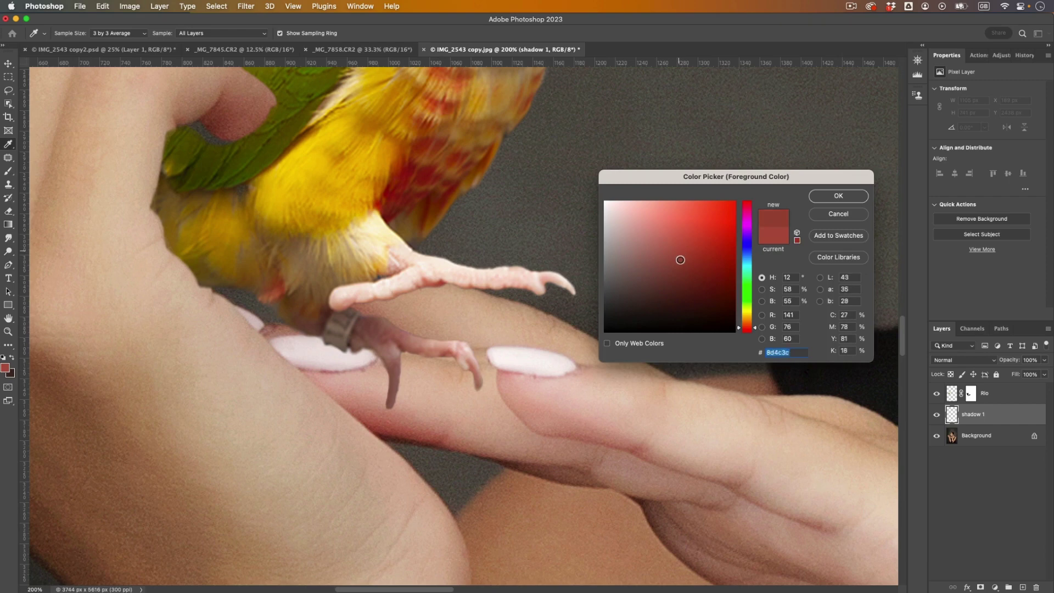
pyautogui.click(830, 199)
# - Try to paint a thin reddish contact shadow around the downward claw and under the front toe on shadow 1
pyautogui.moveTo(371, 353)
pyautogui.mouseDown()
pyautogui.moveTo(358, 346)
pyautogui.moveTo(379, 357)
pyautogui.moveTo(391, 395)
pyautogui.mouseUp()
pyautogui.moveTo(394, 383); pyautogui.dragTo(393, 392)
pyautogui.press('super+z')
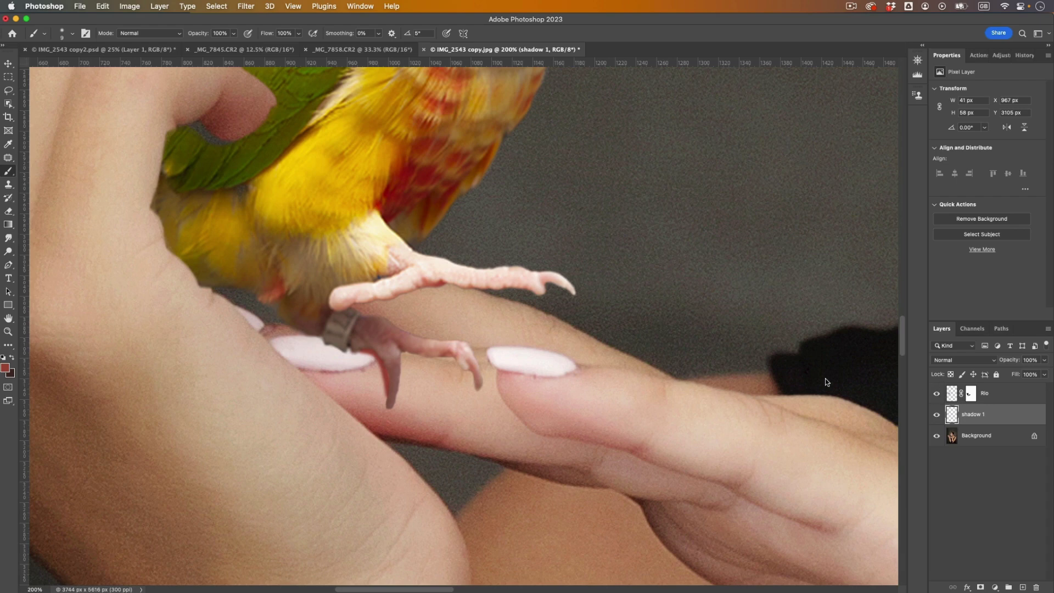
pyautogui.moveTo(391, 381)
pyautogui.mouseDown()
pyautogui.moveTo(391, 412)
pyautogui.moveTo(397, 396)
pyautogui.mouseUp()
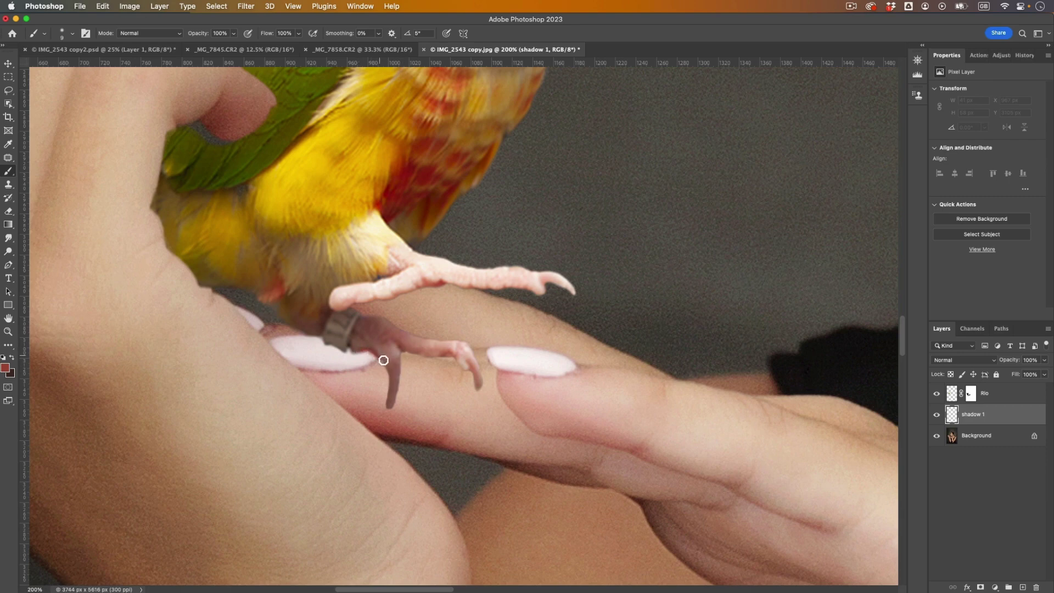
pyautogui.moveTo(390, 375); pyautogui.dragTo(388, 407)
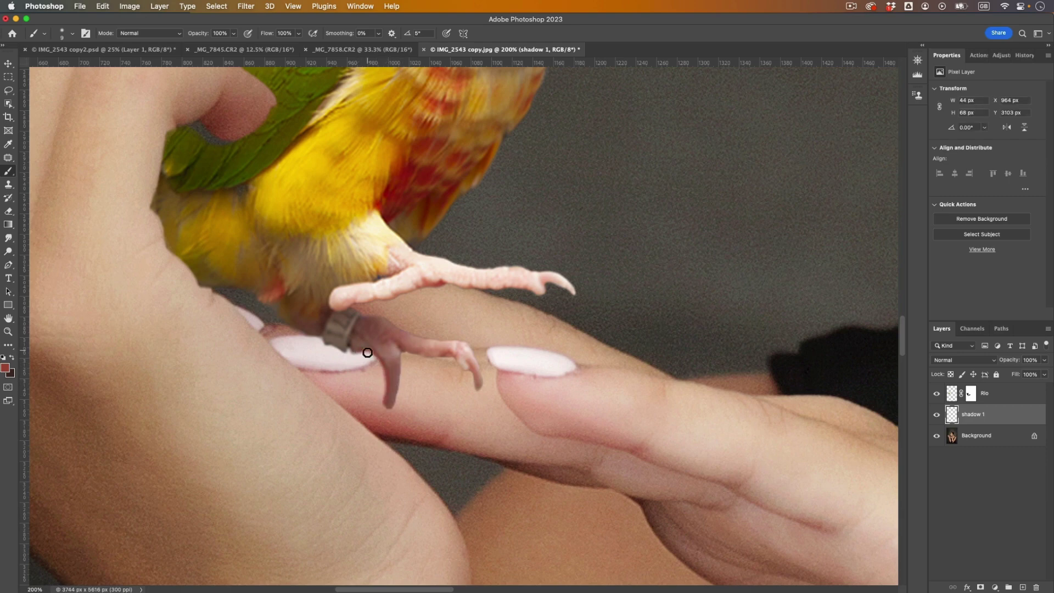
pyautogui.moveTo(366, 353); pyautogui.dragTo(388, 403)
pyautogui.moveTo(410, 352); pyautogui.dragTo(459, 363)
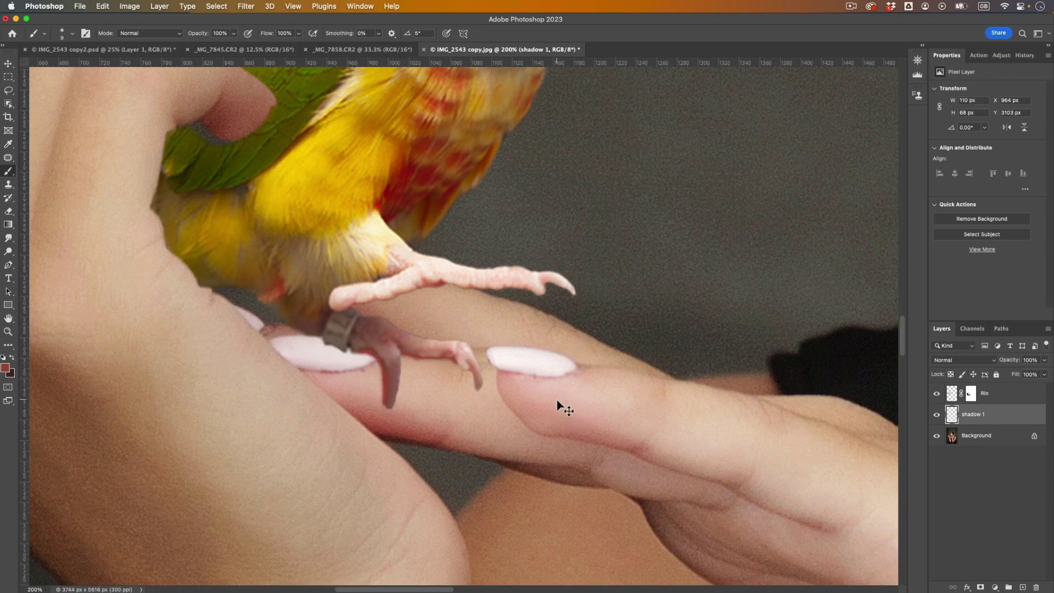
# - Undo the reddish shadow strokes around the claw and toe on shadow 1
pyautogui.press('super+minus')
pyautogui.press('super+minus')
pyautogui.press('super+minus')
pyautogui.press('super+plus')
pyautogui.press('super+plus')
pyautogui.press('super+plus')
pyautogui.press('super+z')
pyautogui.press('super+z')
pyautogui.press('super+z')
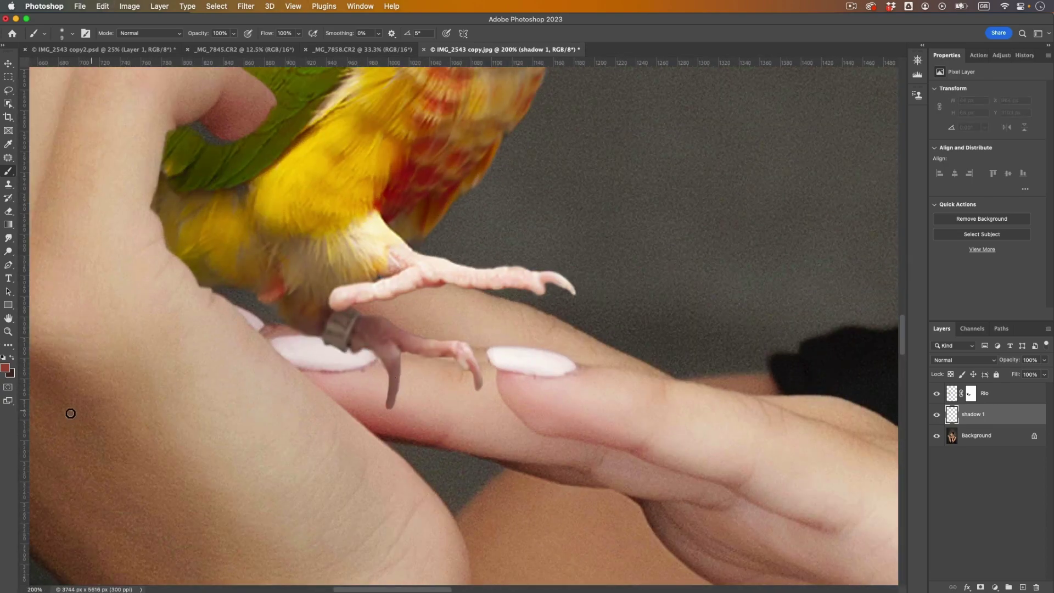
# - Darken the foreground colour to #5d3025 and paint contact shadows along the downward claw and under the front toe
pyautogui.click(6, 369)
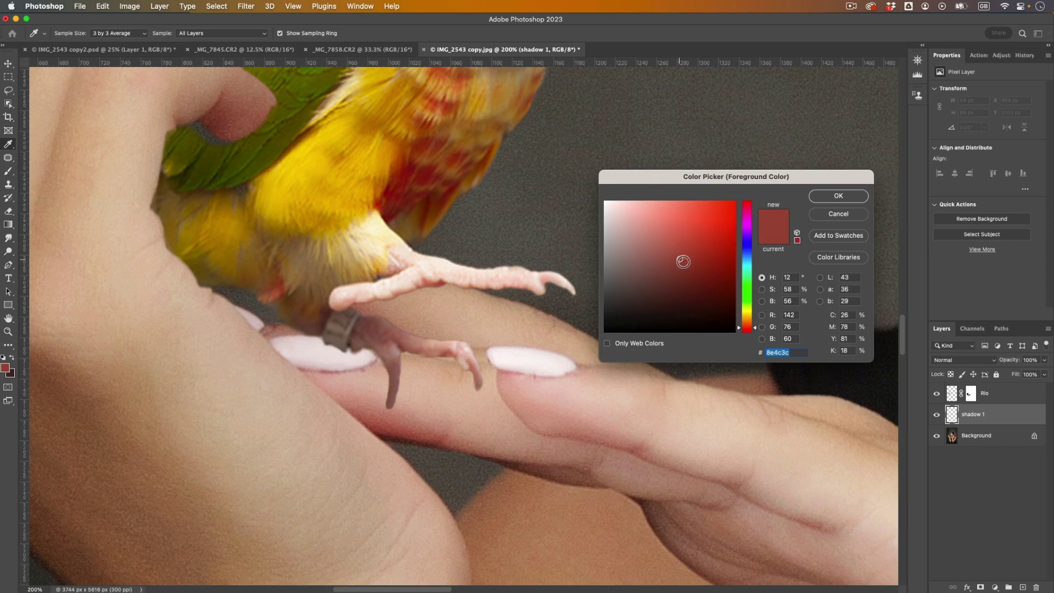
pyautogui.click(686, 273)
pyautogui.moveTo(686, 274); pyautogui.dragTo(686, 286)
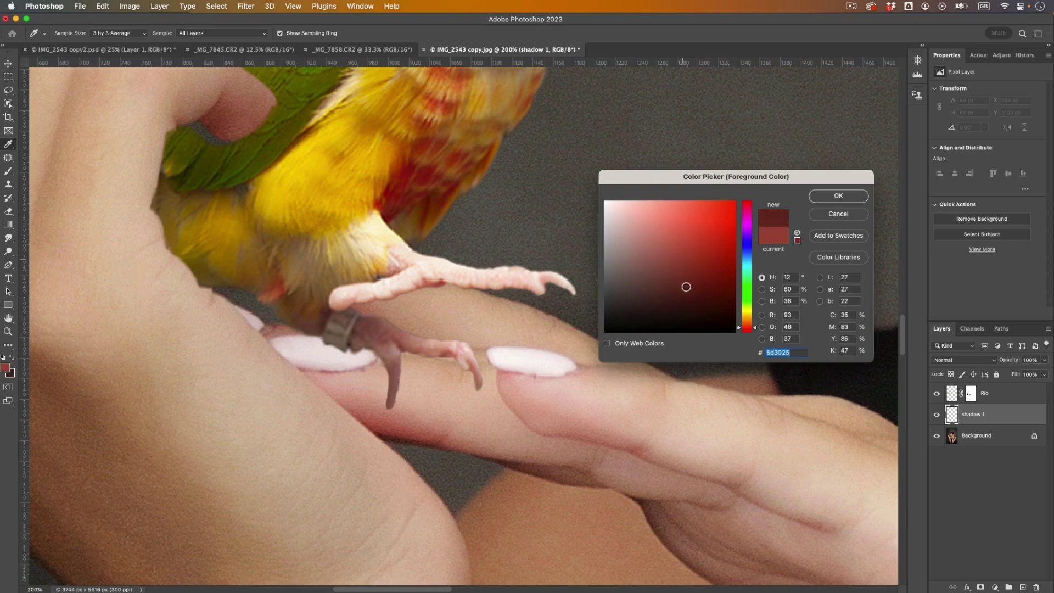
pyautogui.click(831, 199)
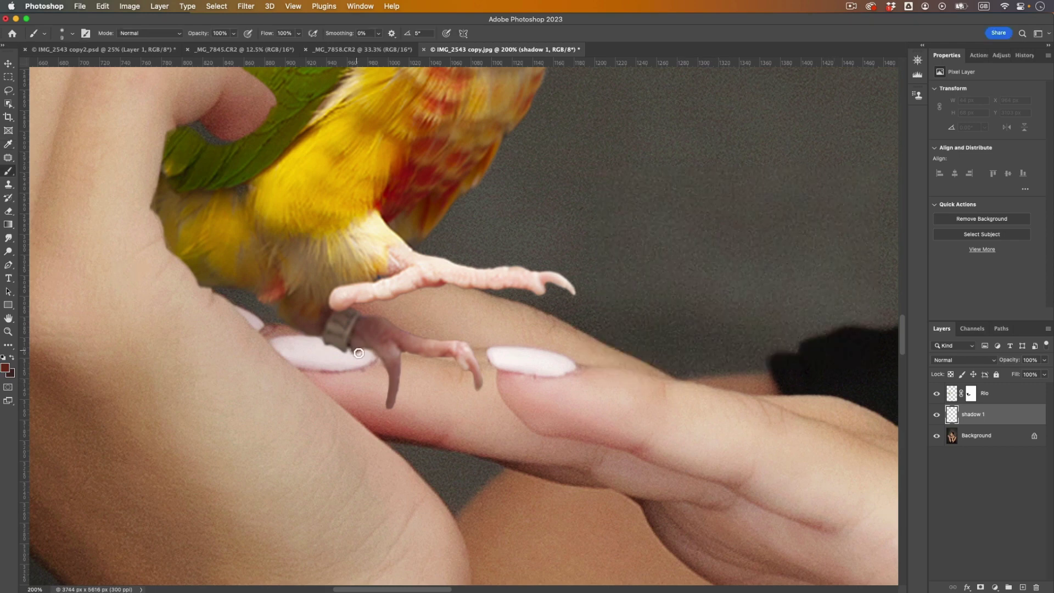
pyautogui.moveTo(359, 353)
pyautogui.mouseDown()
pyautogui.moveTo(386, 367)
pyautogui.moveTo(388, 405)
pyautogui.mouseUp()
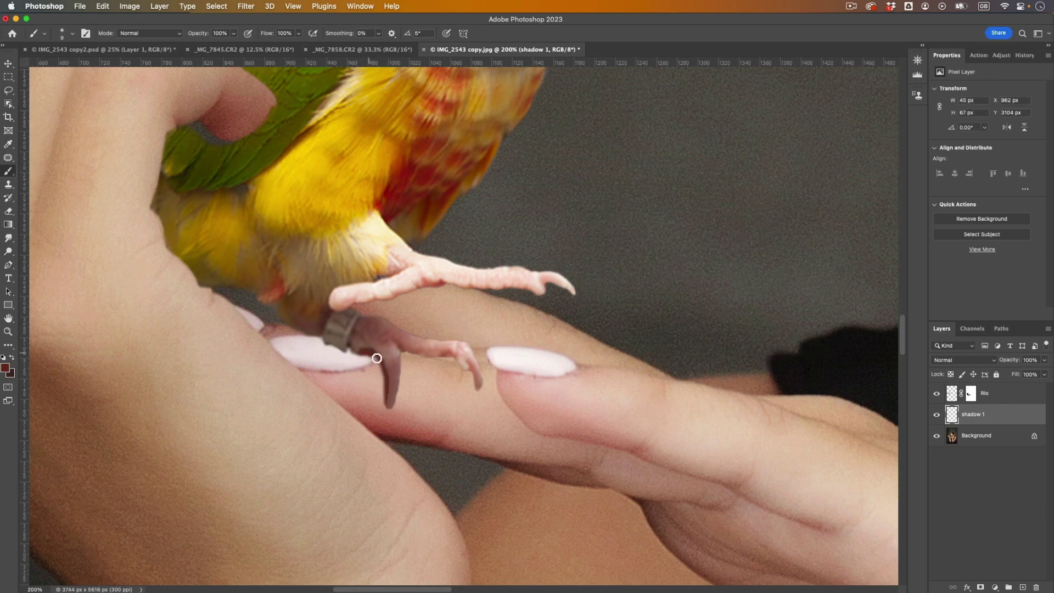
pyautogui.moveTo(376, 358); pyautogui.dragTo(389, 405)
pyautogui.moveTo(408, 353)
pyautogui.mouseDown()
pyautogui.moveTo(453, 360)
pyautogui.moveTo(479, 391)
pyautogui.mouseUp()
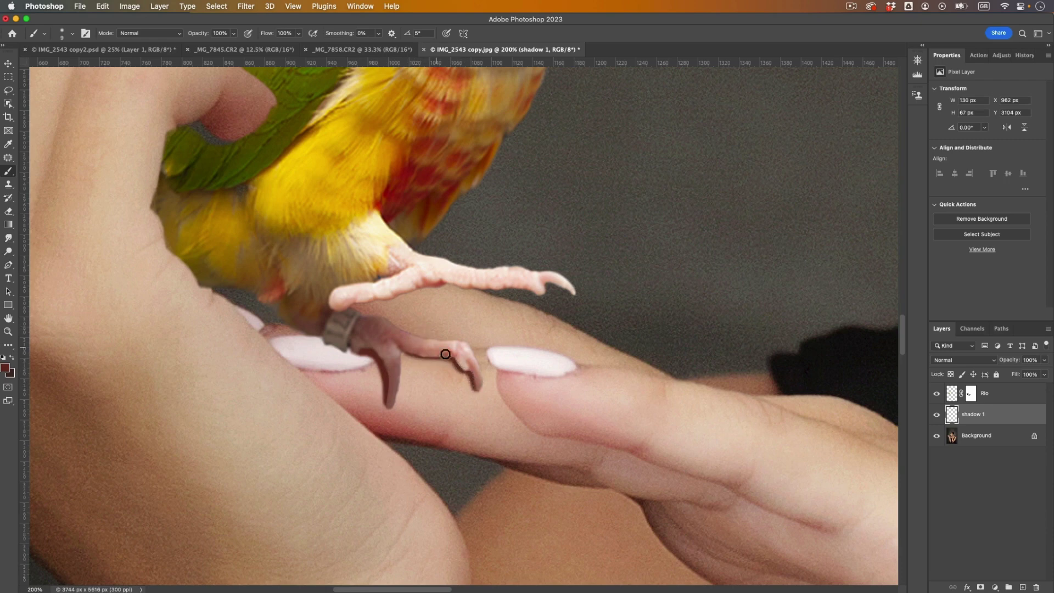
# - Soften the painted claw and toe shadows on shadow 1 with a slight Gaussian Blur
pyautogui.press('super+minus')
pyautogui.press('super+minus')
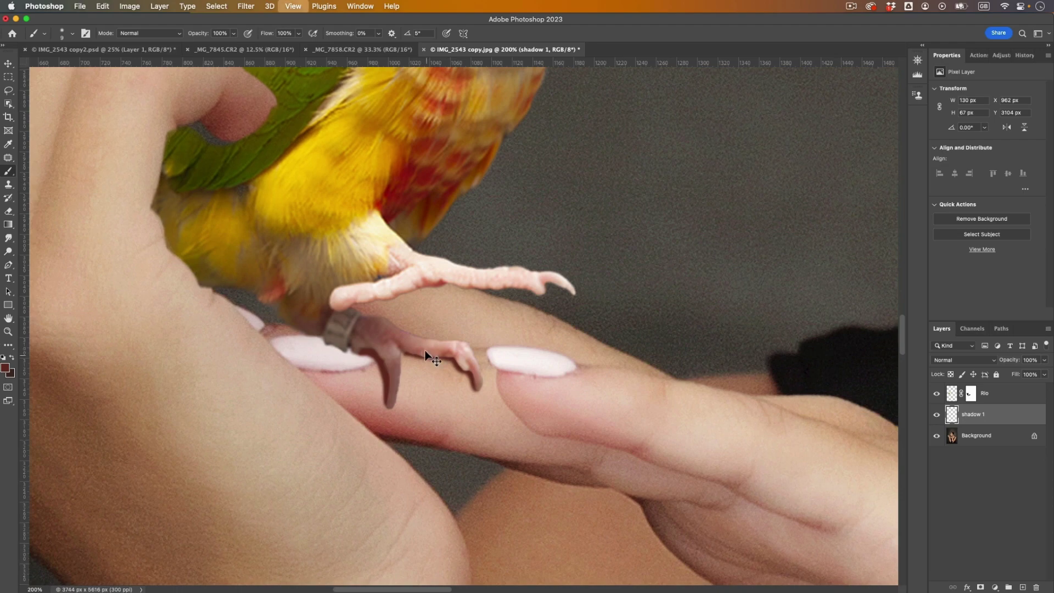
pyautogui.scroll(-2, 426, 354)
pyautogui.scroll(4, 429, 356)
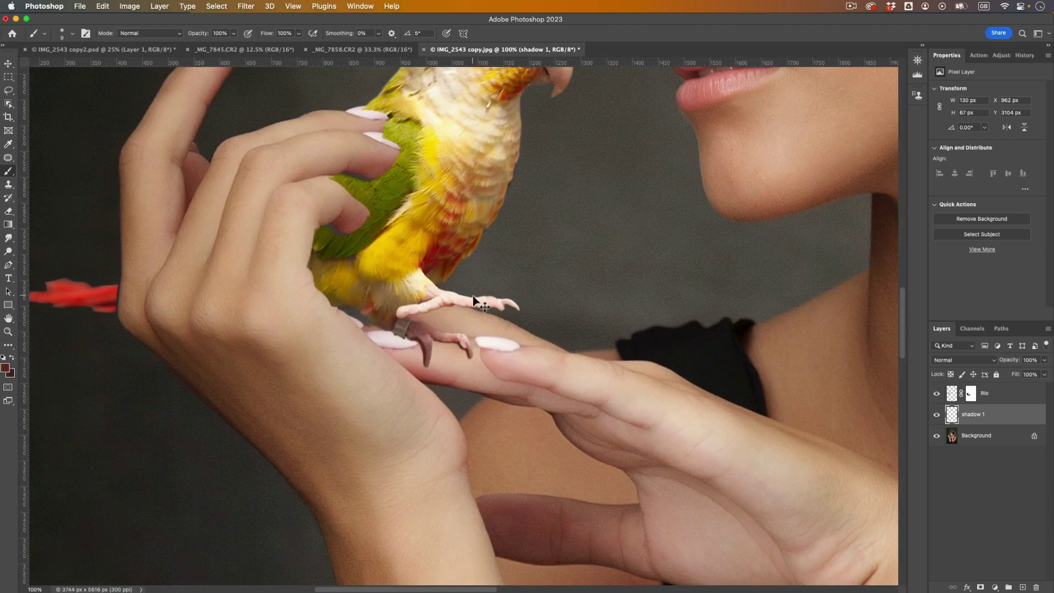
pyautogui.scroll(2, 475, 299)
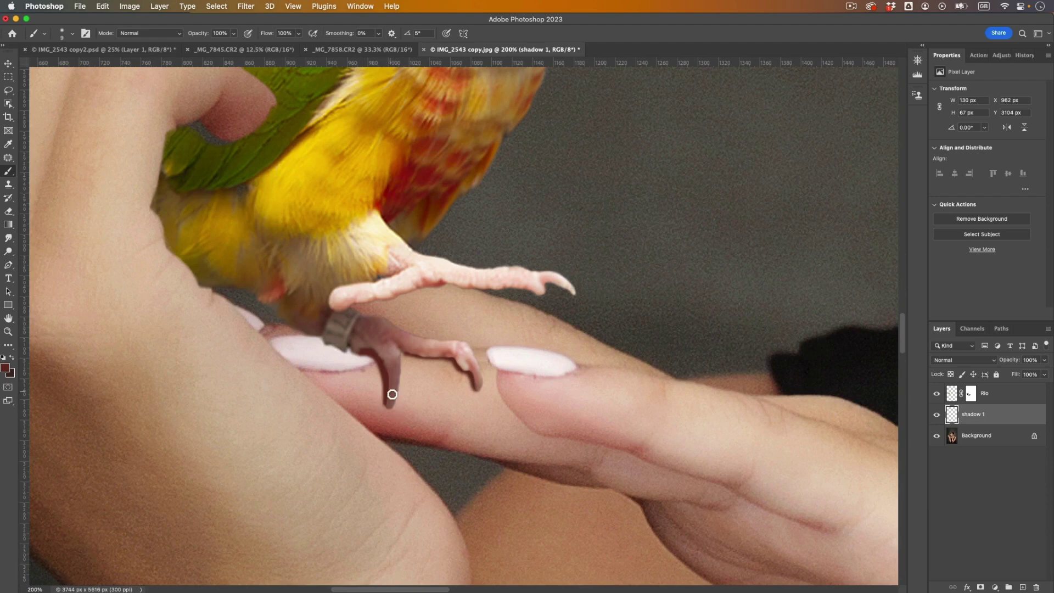
pyautogui.press('super+alt+f')
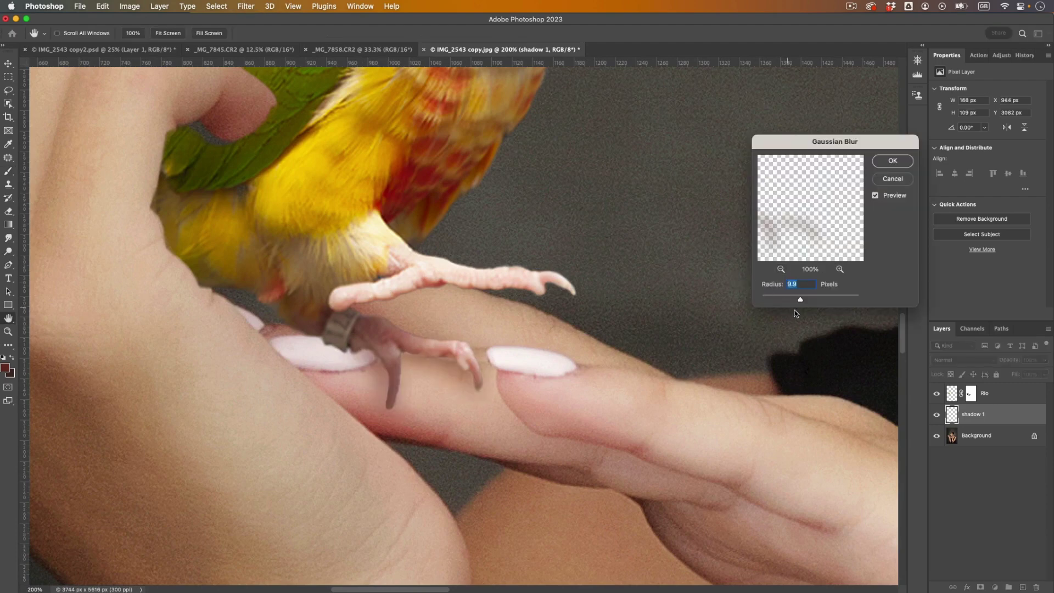
pyautogui.moveTo(800, 301); pyautogui.dragTo(767, 300)
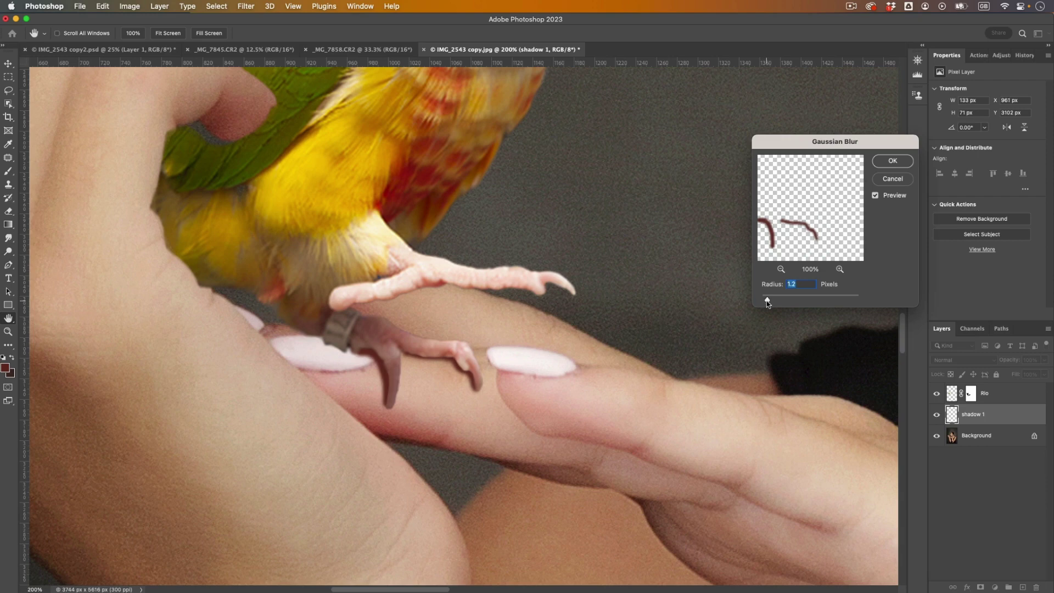
pyautogui.moveTo(768, 300); pyautogui.dragTo(768, 301)
pyautogui.click(880, 159)
# - Add a layer mask to shadow 1 and fade the shadow beside the downward claw with a larger black brush at 50% opacity
pyautogui.press('super+minus')
pyautogui.press('super+minus')
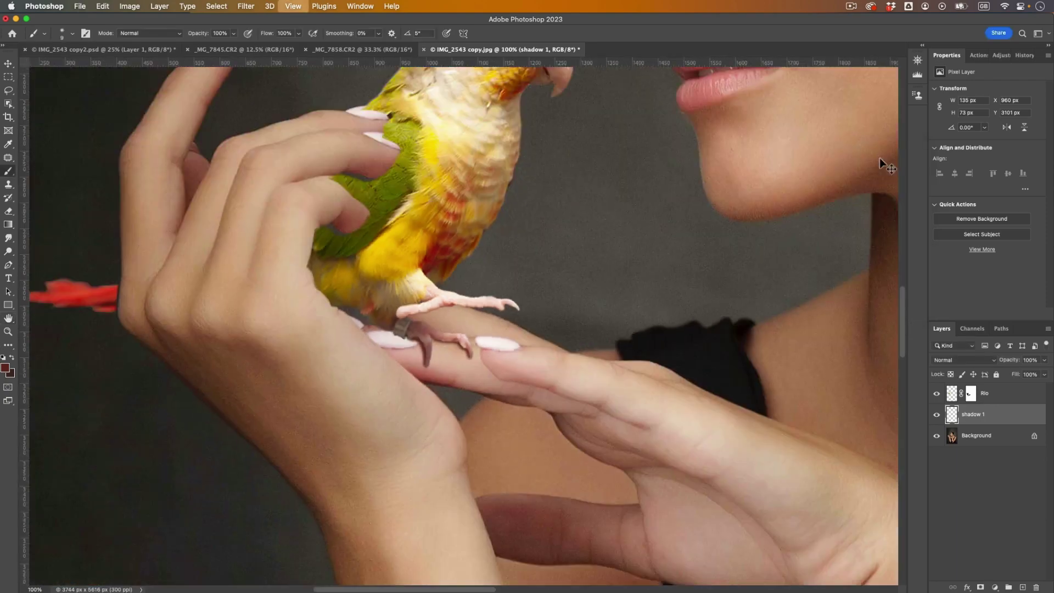
pyautogui.press('super+minus')
pyautogui.press('super+plus')
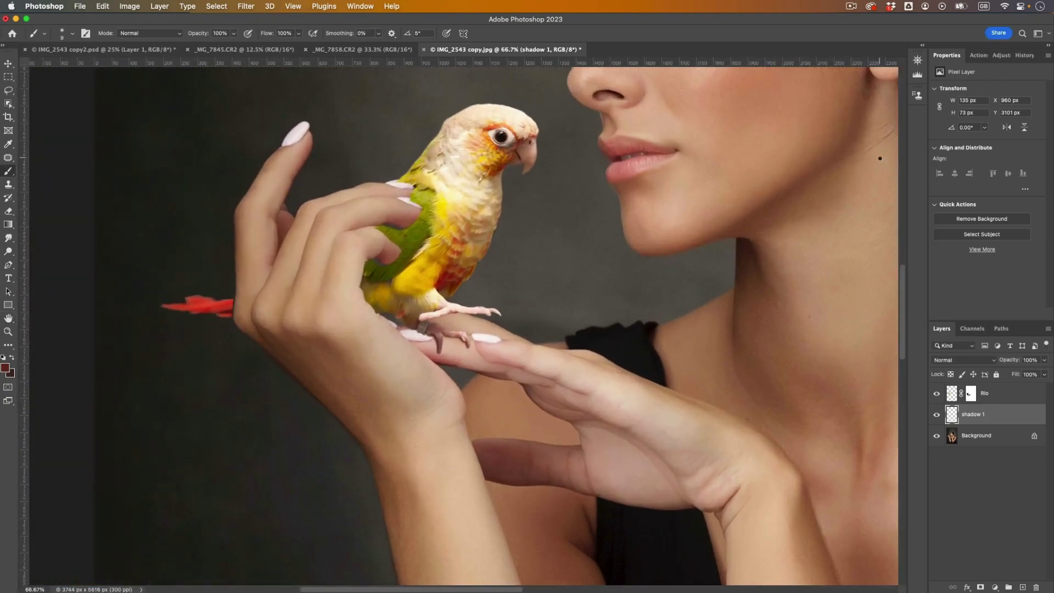
pyautogui.press('super+plus')
pyautogui.press('super+plus')
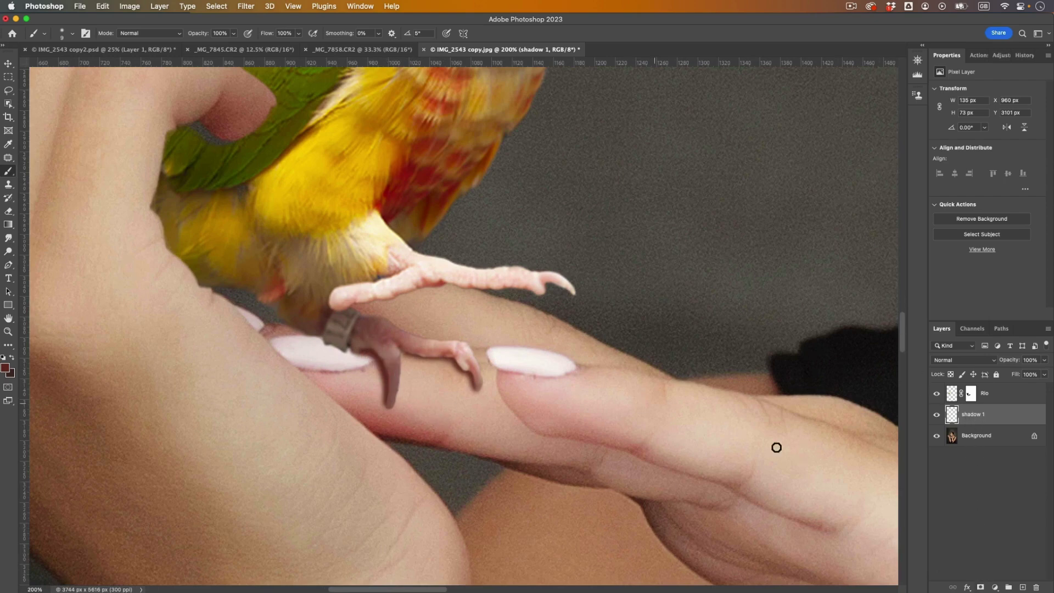
pyautogui.click(980, 586)
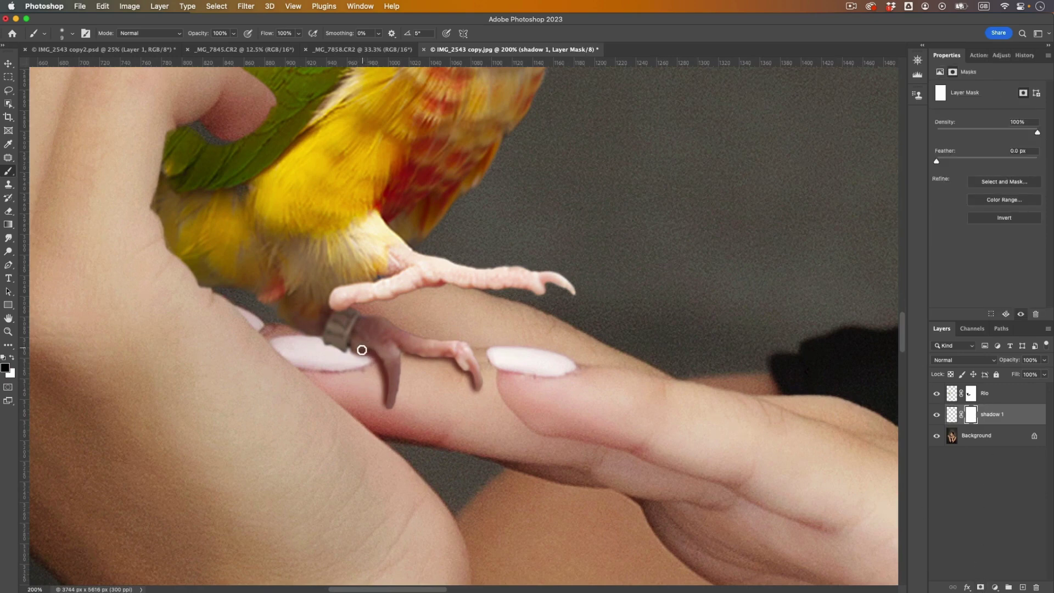
pyautogui.press(']')
pyautogui.press(']')
pyautogui.press(']')
pyautogui.press(']')
pyautogui.press('5')
pyautogui.moveTo(369, 370); pyautogui.dragTo(382, 410)
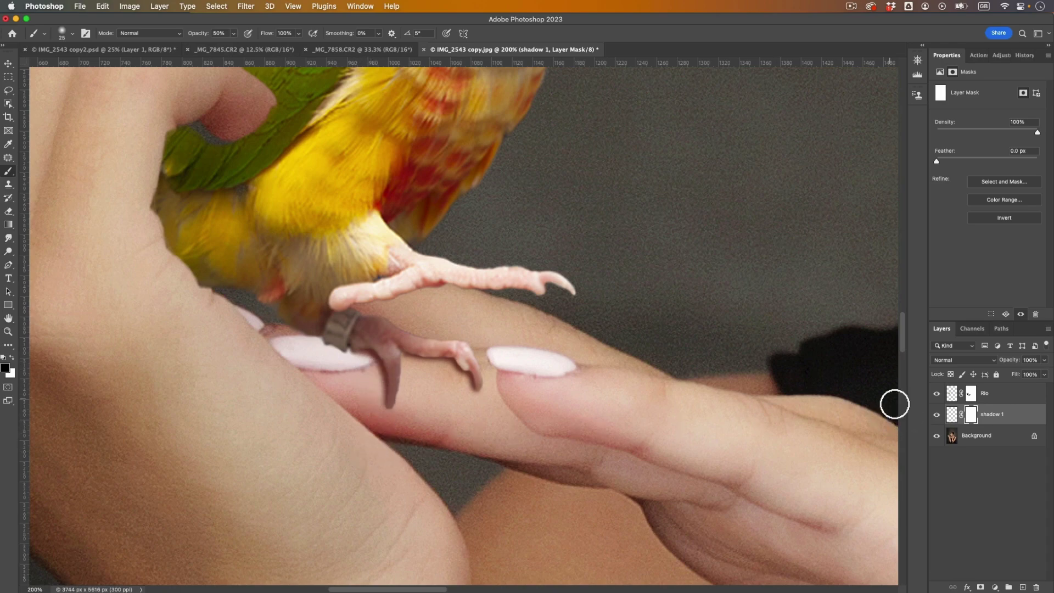
# - Compare the feet on the finger with the shadow 1 layer hidden and shown, in the wider portrait and up close
pyautogui.press('super+minus')
pyautogui.press('super+minus')
pyautogui.press('super+minus')
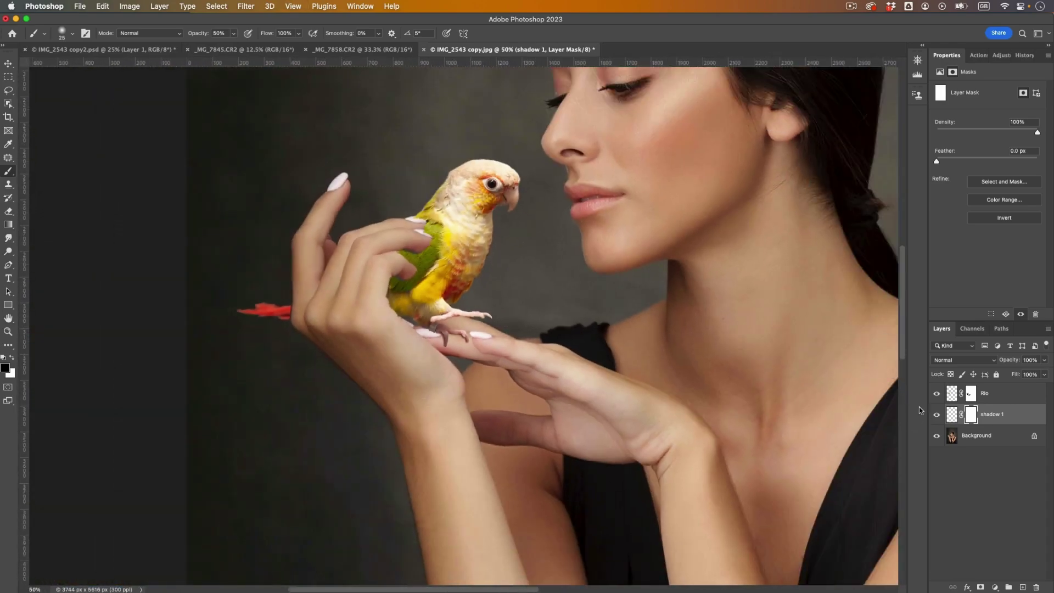
pyautogui.click(937, 416)
pyautogui.click(937, 416)
pyautogui.press('super+plus')
pyautogui.press('super+plus')
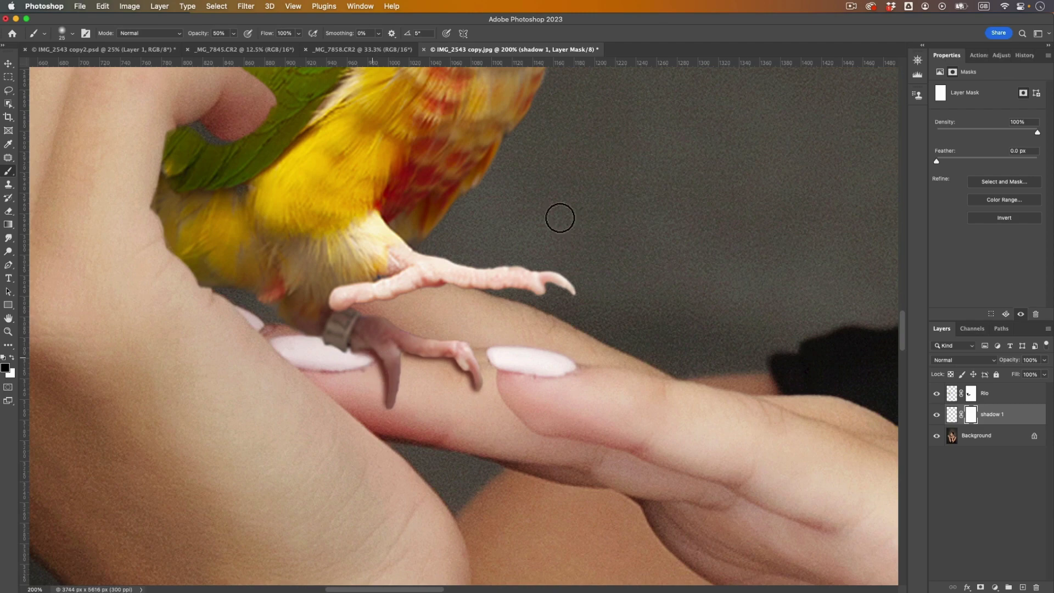
# - Review the finished parrot composite in IMG_2543 copy2.psd as a reference, close up and wide, and return to IMG_2543 copy.jpg
pyautogui.click(181, 49)
pyautogui.press('super+plus')
pyautogui.press('super+plus')
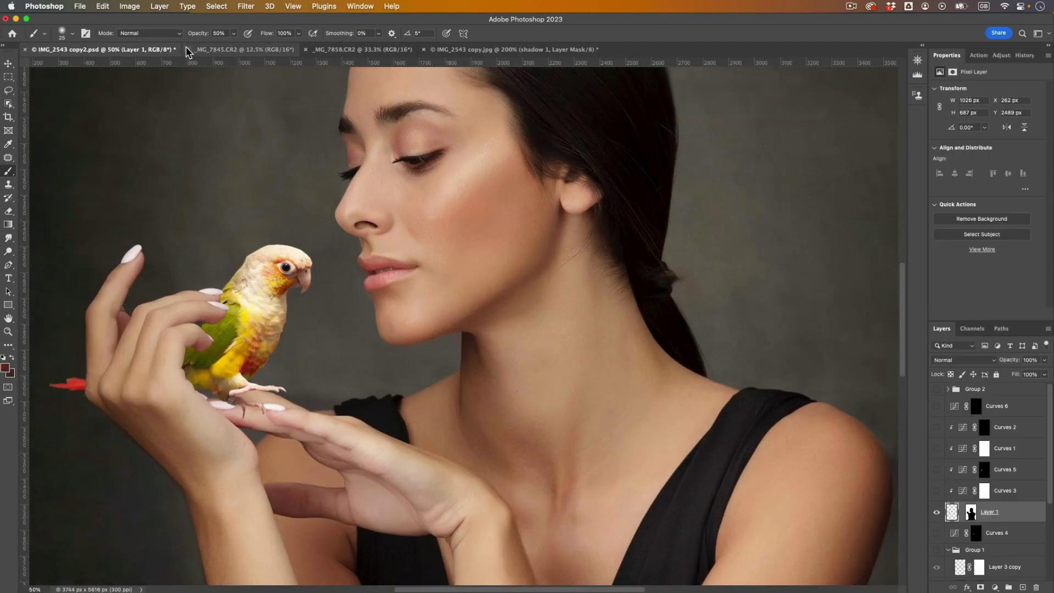
pyautogui.press('super+minus')
pyautogui.press('super+minus')
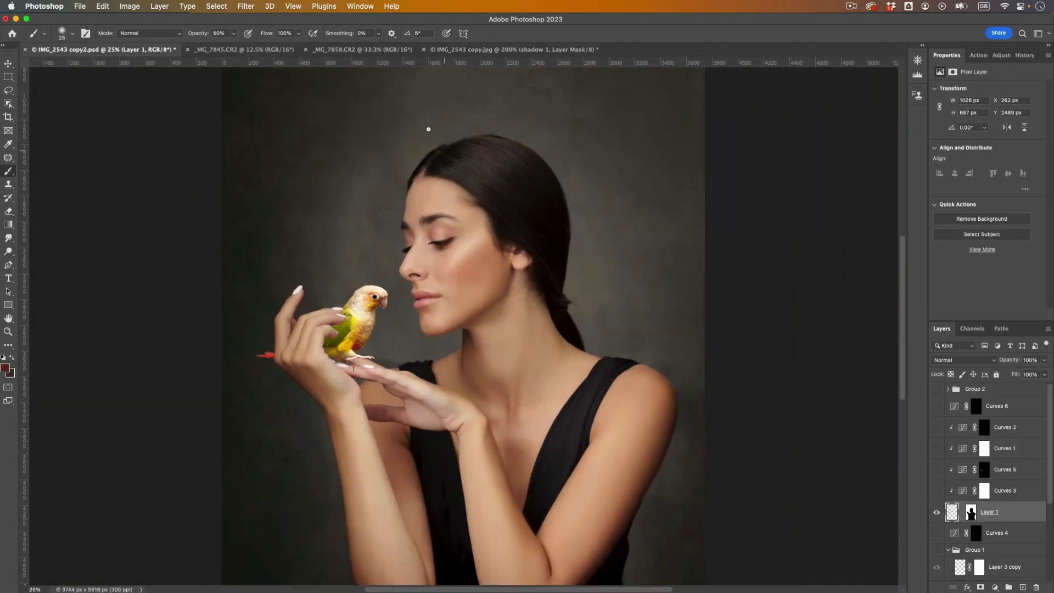
pyautogui.click(465, 48)
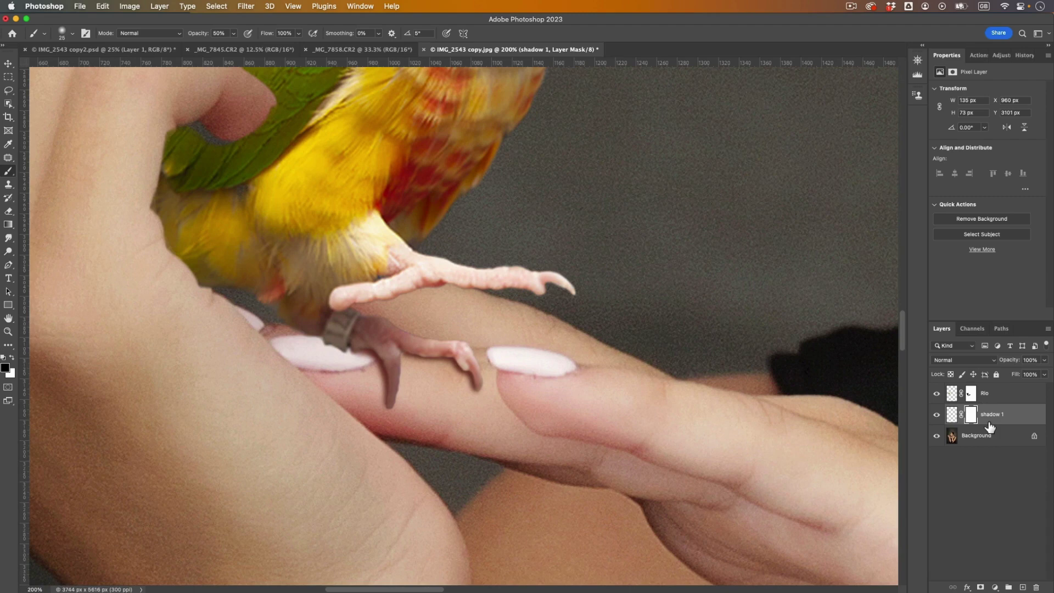
# - Duplicate the shadow 1 layer and apply a Gaussian Blur with a 5.8-pixel radius to the copy
pyautogui.press('super+j')
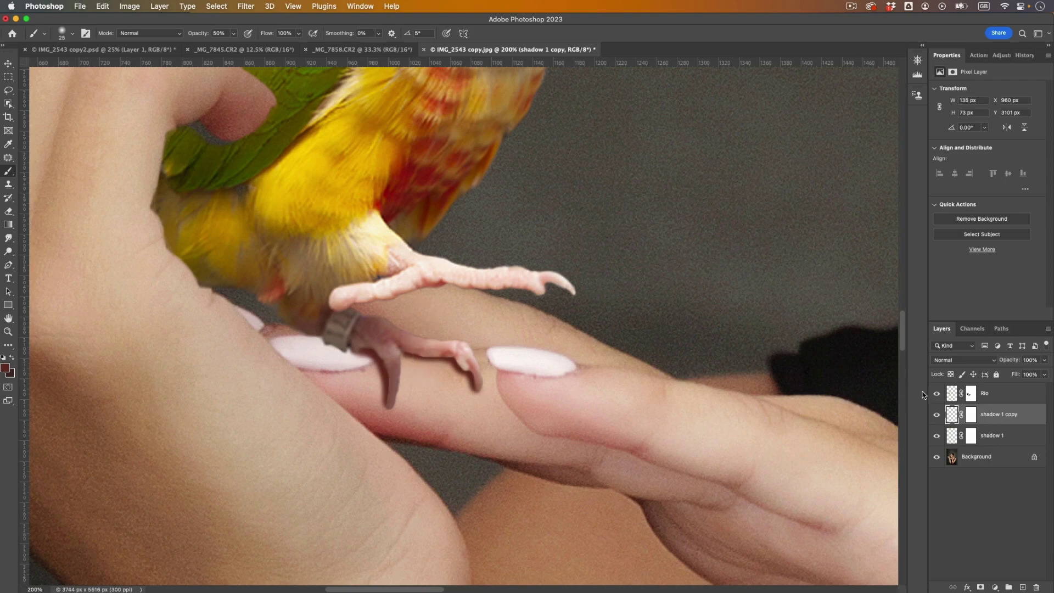
pyautogui.doubleClick(952, 420)
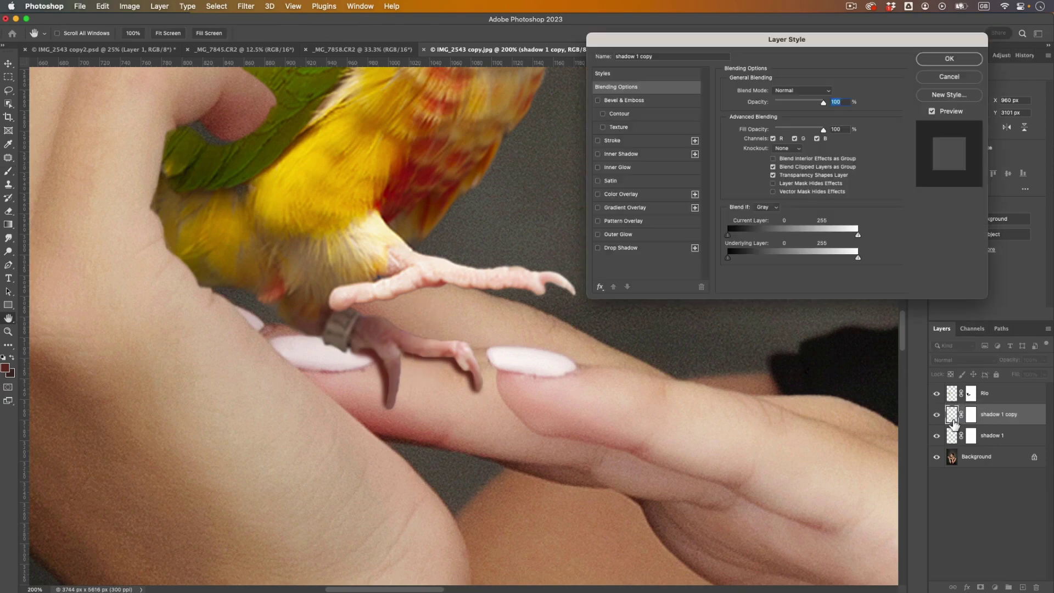
pyautogui.click(961, 77)
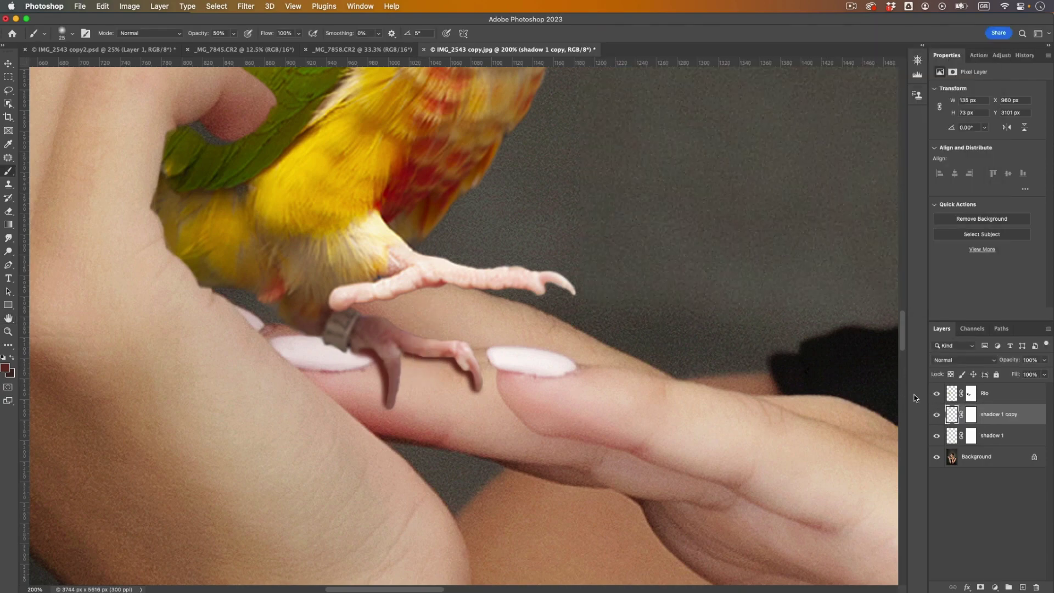
pyautogui.click(246, 6)
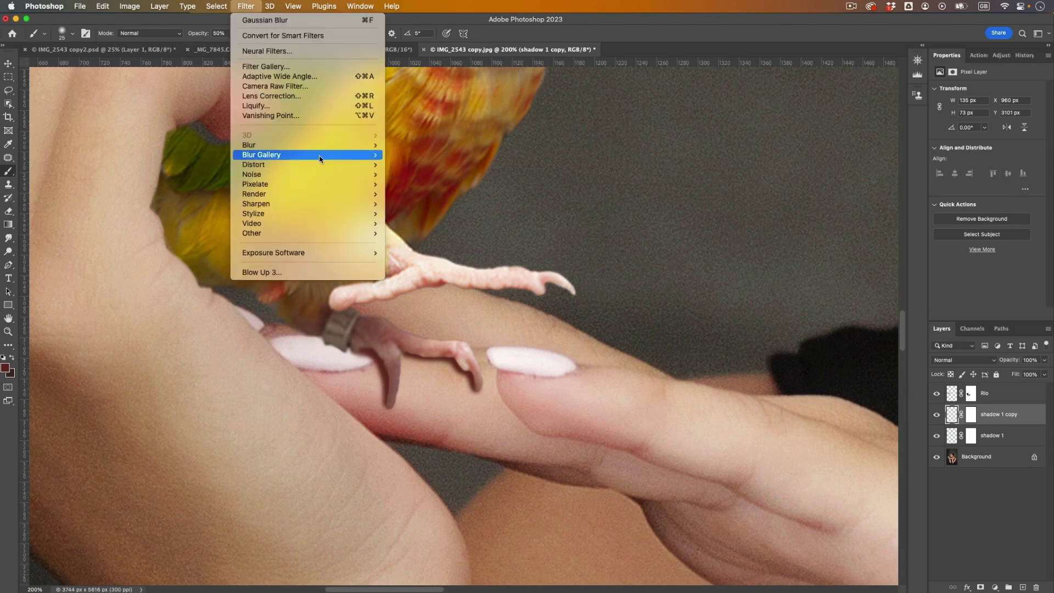
pyautogui.moveTo(370, 147)
pyautogui.click(418, 184)
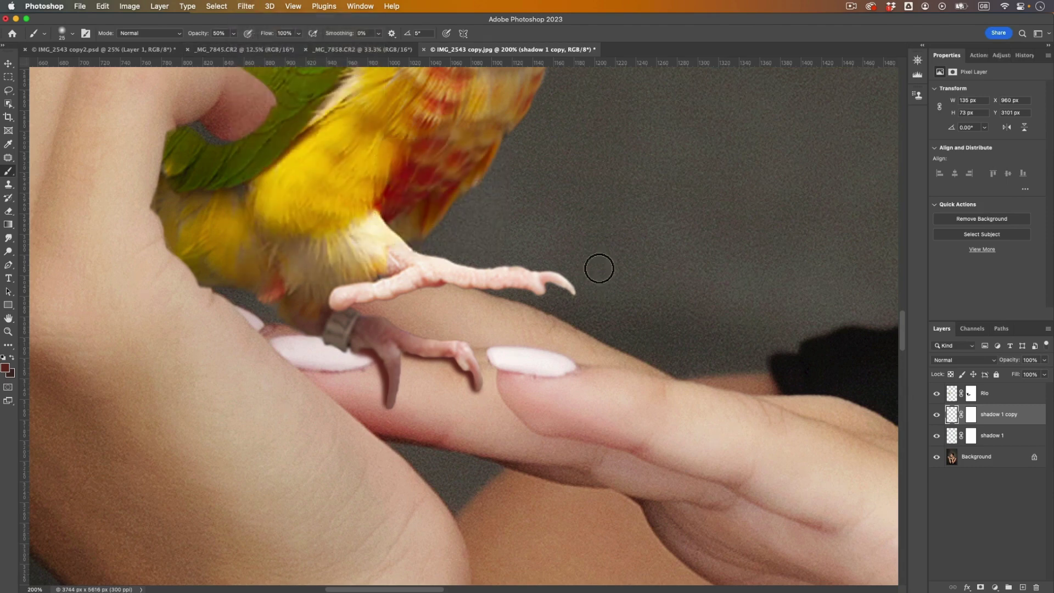
pyautogui.moveTo(771, 299); pyautogui.dragTo(782, 301)
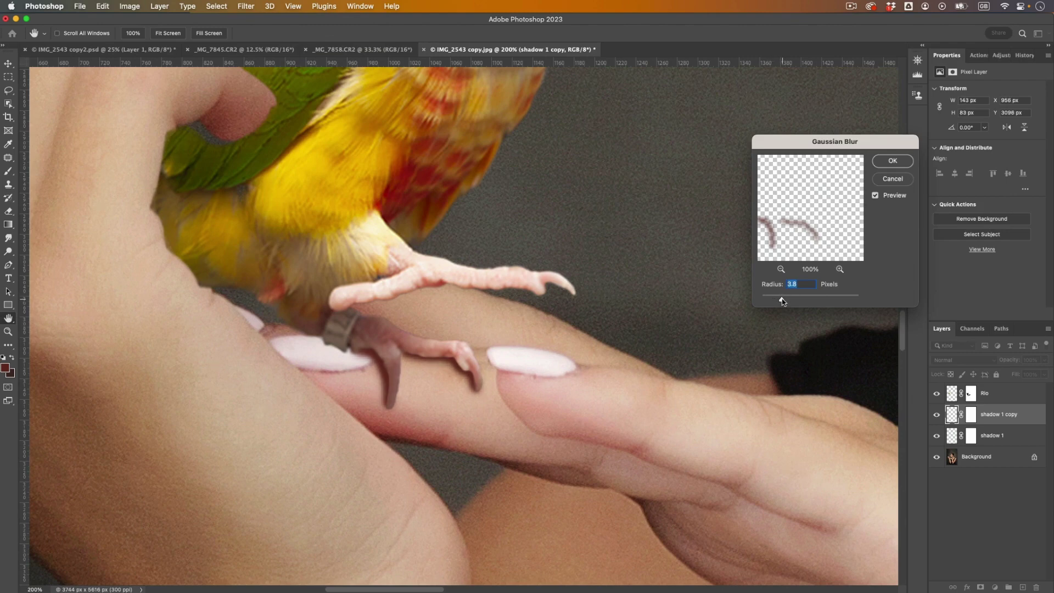
pyautogui.moveTo(797, 238); pyautogui.dragTo(797, 228)
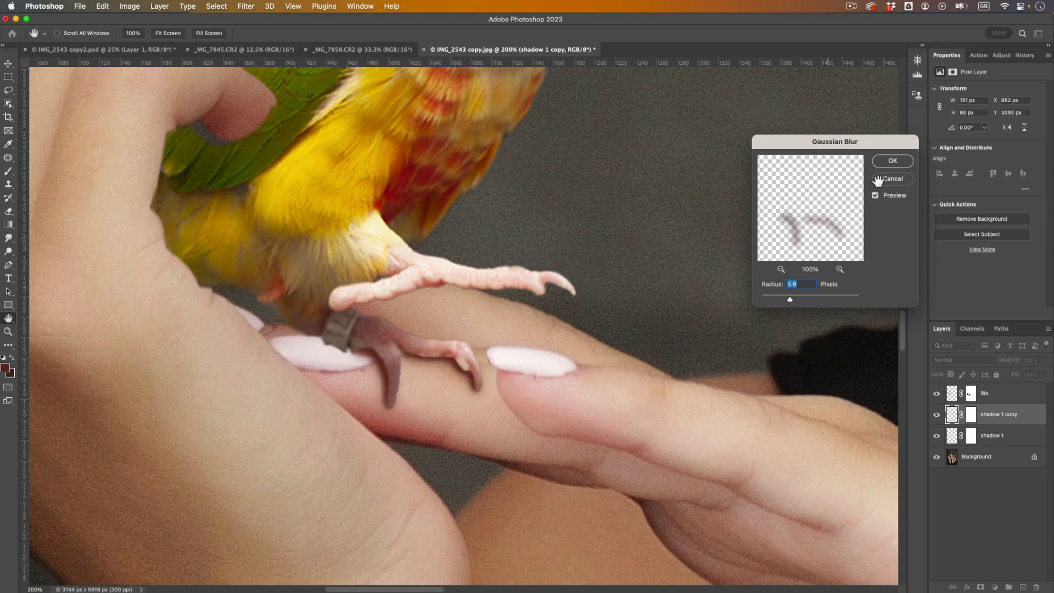
pyautogui.click(894, 161)
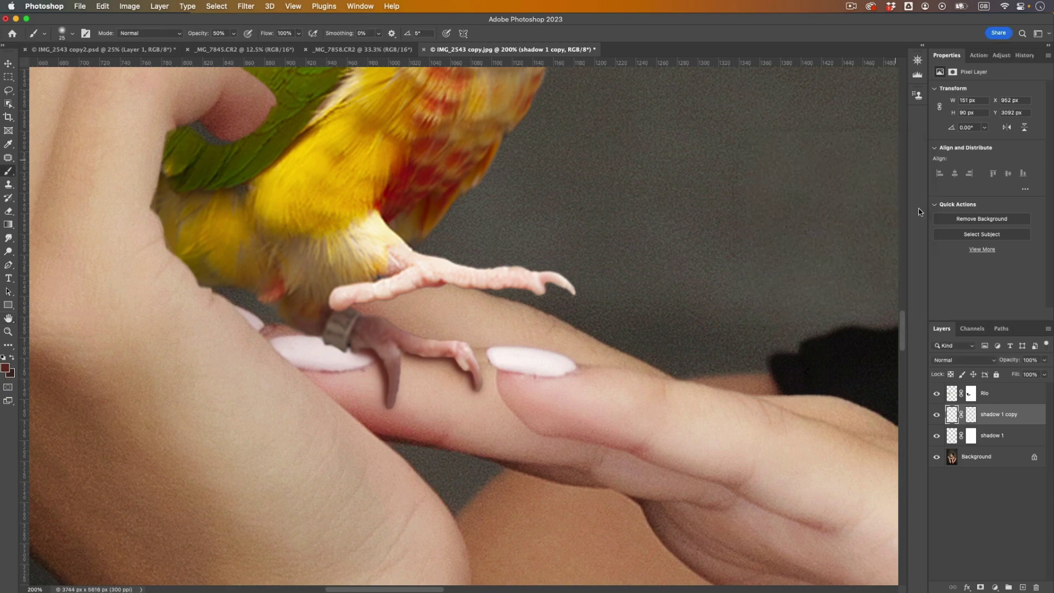
# - Reduce the blurred shadow copy to 50% opacity and compare the feet with that layer hidden and shown
pyautogui.click(939, 417)
pyautogui.click(939, 416)
pyautogui.press('super+minus')
pyautogui.press('super+minus')
pyautogui.press('super+minus')
pyautogui.press('super+plus')
pyautogui.press('super+plus')
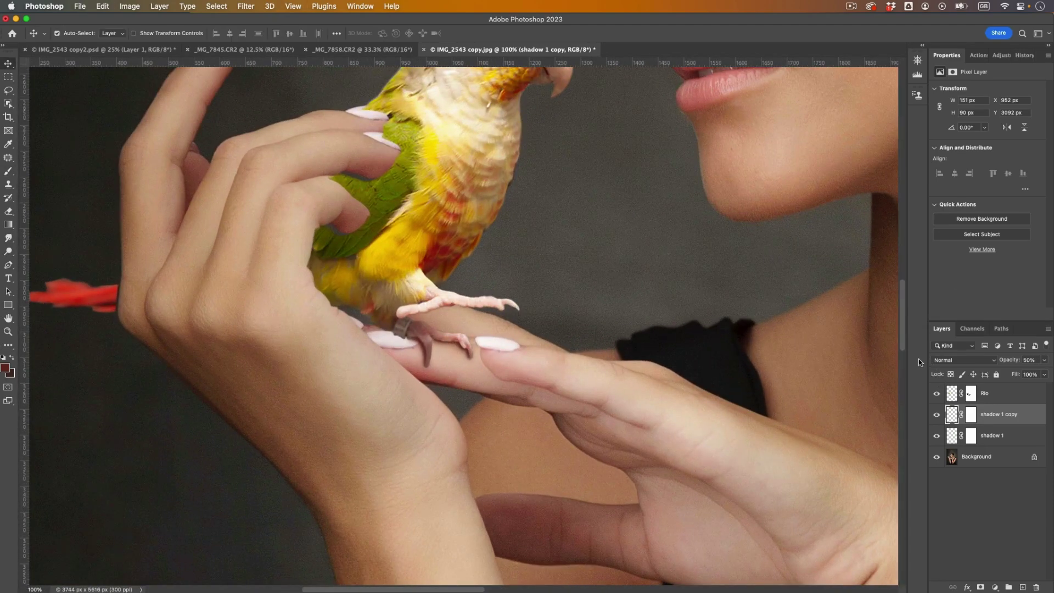
pyautogui.click(938, 416)
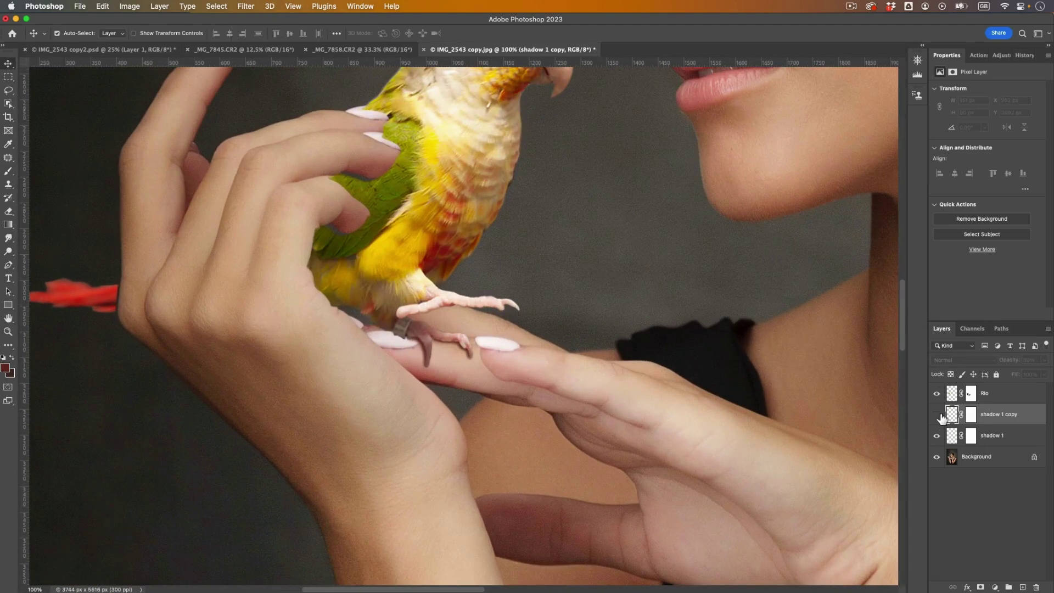
pyautogui.click(938, 415)
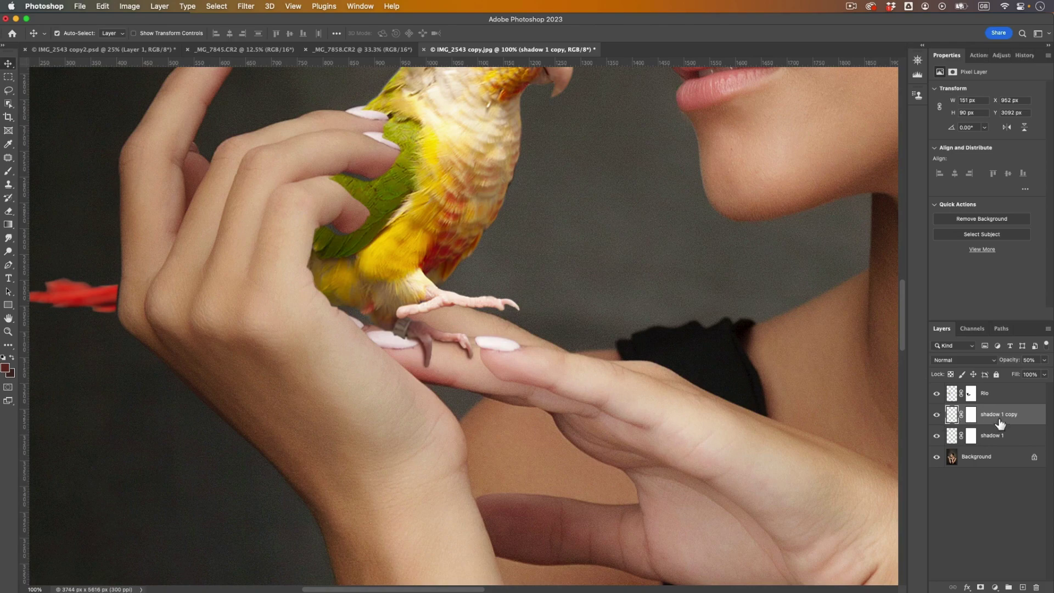
pyautogui.click(938, 416)
pyautogui.click(938, 415)
# - Rename the blurred shadow 1 copy layer as shadow 2
pyautogui.click(1010, 442)
pyautogui.doubleClick(1008, 416)
pyautogui.press('Right')
pyautogui.write('2')
pyautogui.press('Return')
# - Duplicate shadow 1 again, move the copy above shadow 2, and rename it shadow 3
pyautogui.click(1012, 441)
pyautogui.press('super+j')
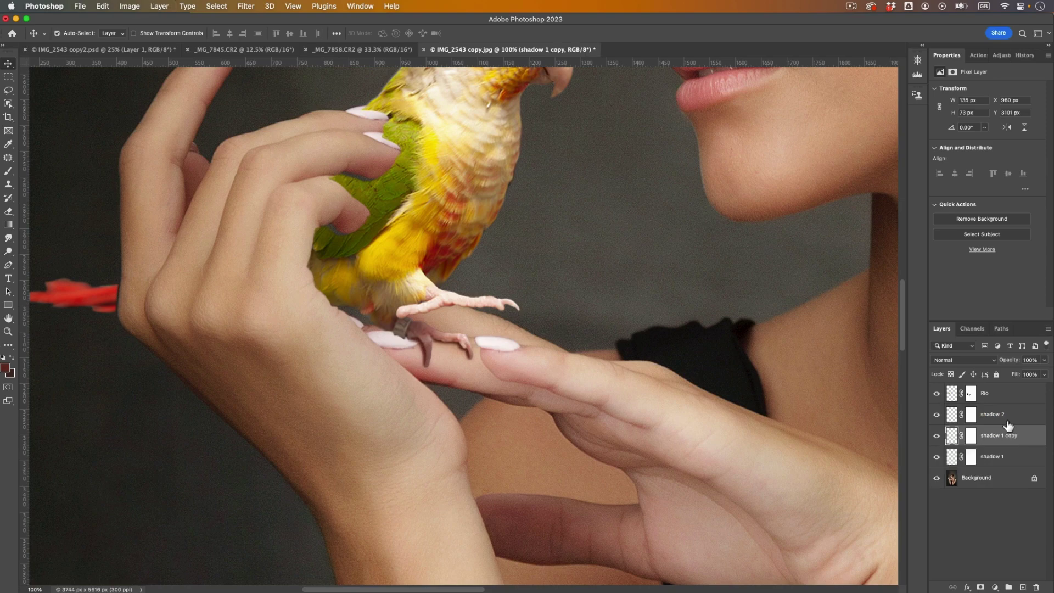
pyautogui.moveTo(1005, 441)
pyautogui.mouseDown()
pyautogui.moveTo(997, 448)
pyautogui.moveTo(1012, 423)
pyautogui.mouseUp()
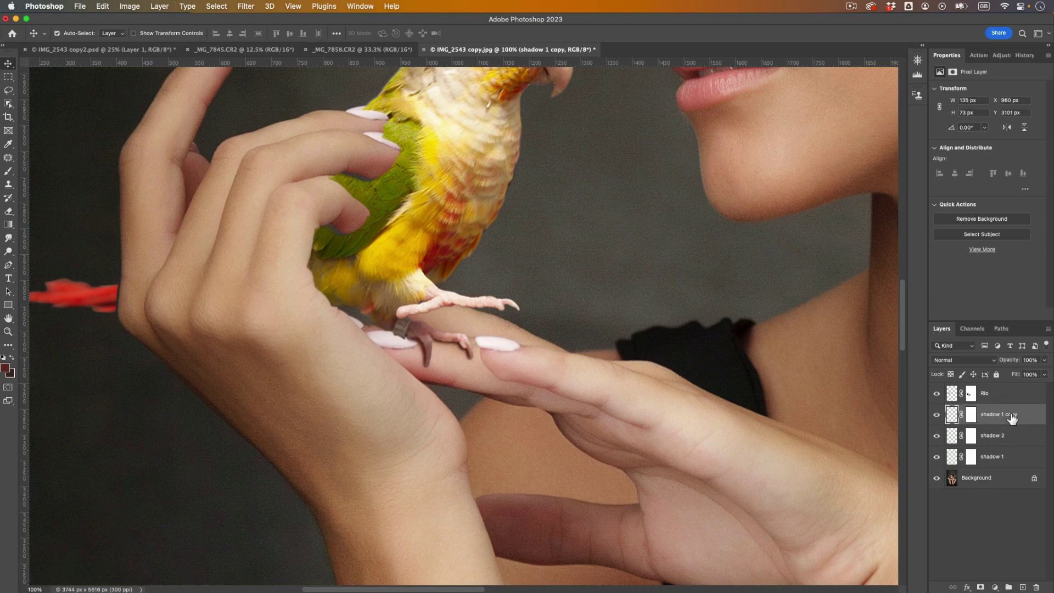
pyautogui.doubleClick(1002, 414)
pyautogui.write('3')
pyautogui.press('Return')
# - Apply a Gaussian Blur with an 8.9-pixel radius to the shadow 3 layer
pyautogui.click(242, 5)
pyautogui.moveTo(321, 144)
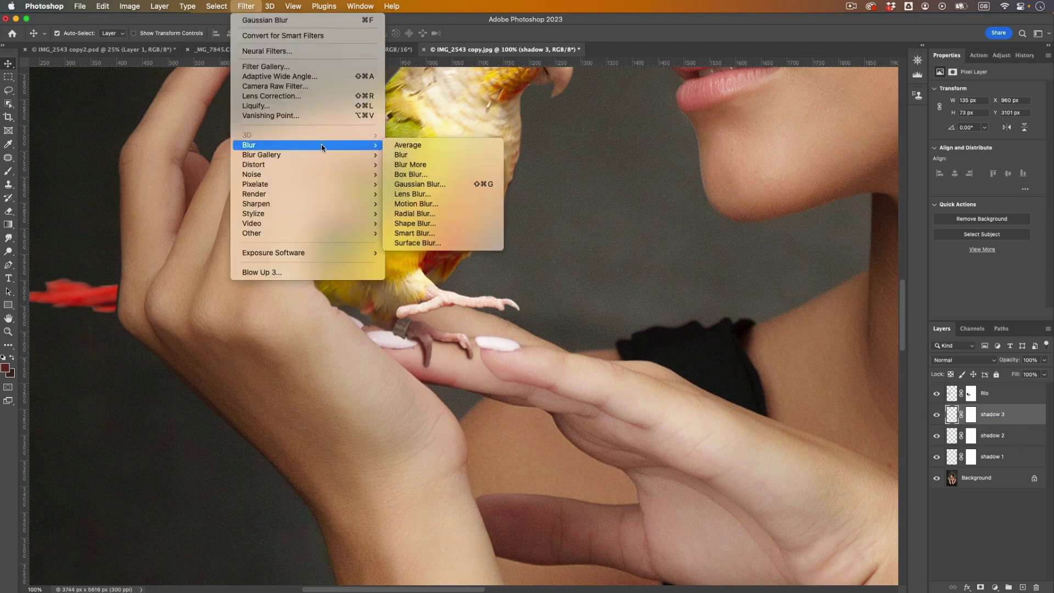
pyautogui.click(434, 184)
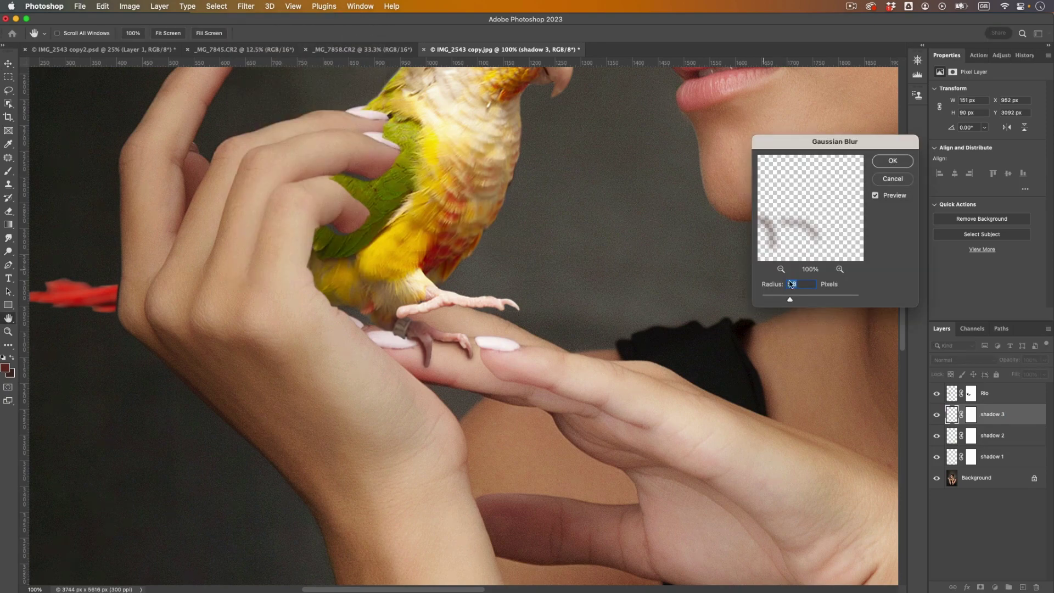
pyautogui.moveTo(792, 298); pyautogui.dragTo(800, 301)
pyautogui.moveTo(811, 225); pyautogui.dragTo(818, 217)
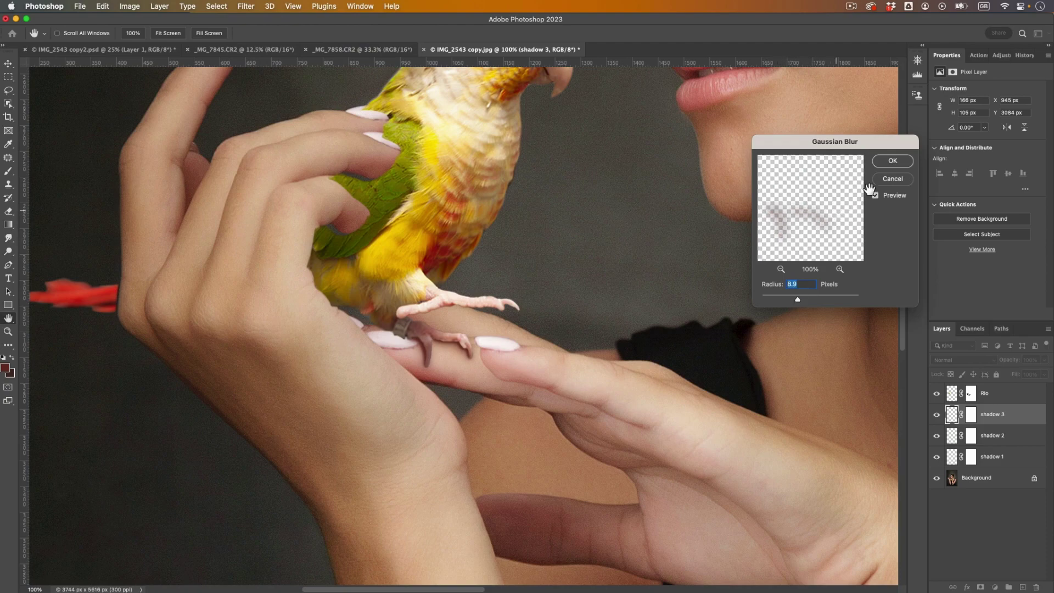
pyautogui.click(892, 161)
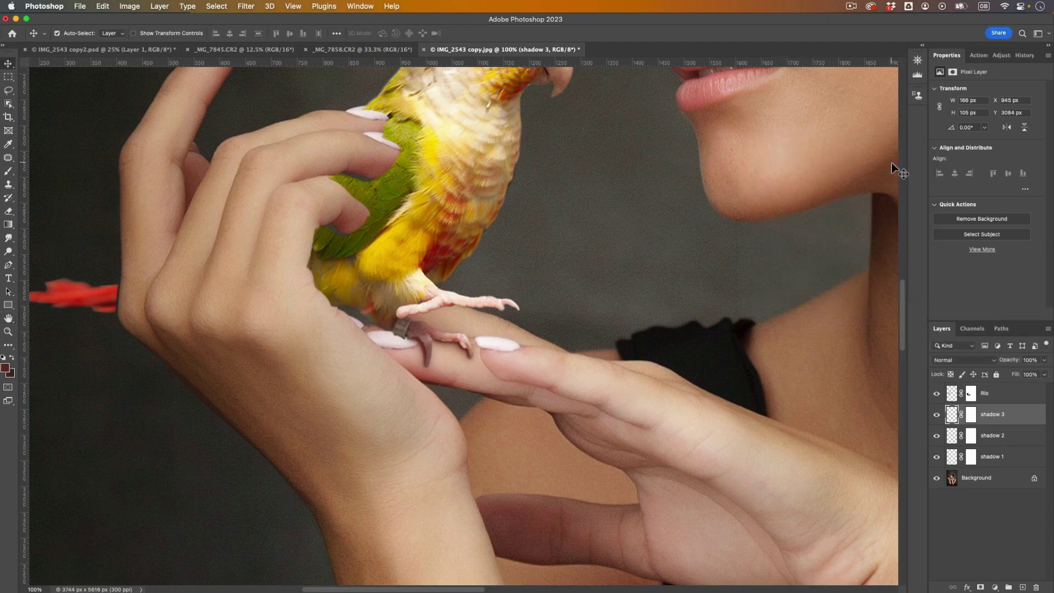
# - Lower shadow 3 to 80% opacity and check its effect around the feet with the layer hidden and shown
pyautogui.click(938, 415)
pyautogui.click(940, 414)
pyautogui.press('super+minus')
pyautogui.press('super+plus')
pyautogui.press('super+plus')
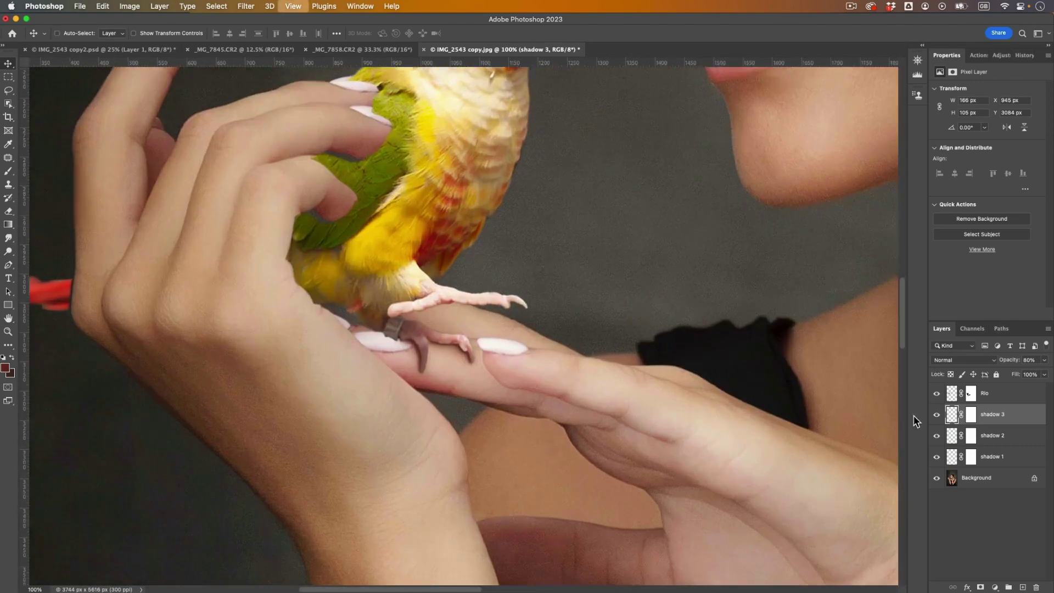
pyautogui.press('super+minus')
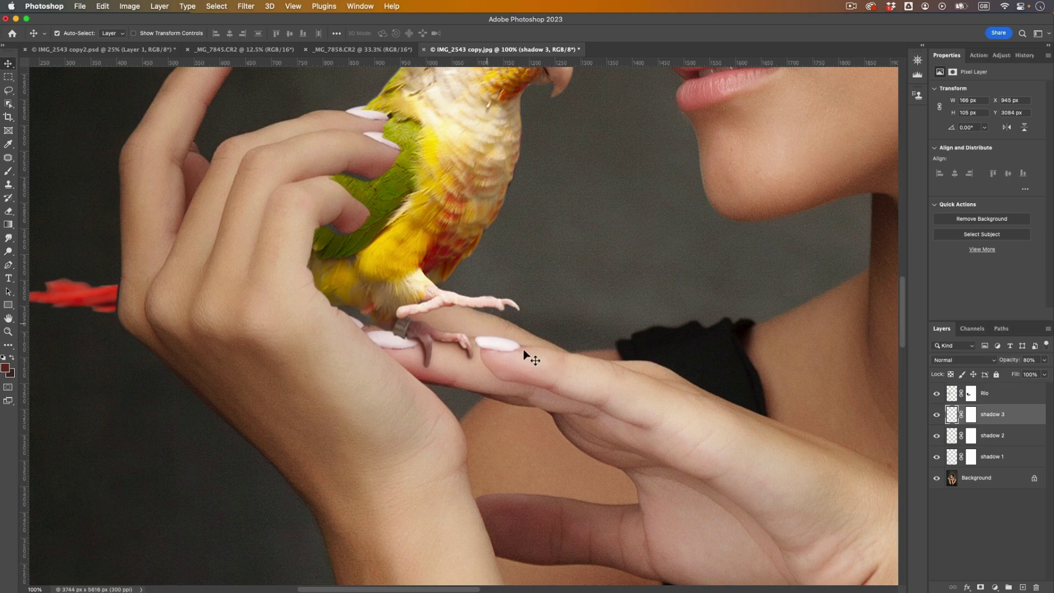
# - Add a new layer above shadow 3, sample a reddish tone near the foot, and darken the foreground colour to a deep red-brown
pyautogui.click(1023, 588)
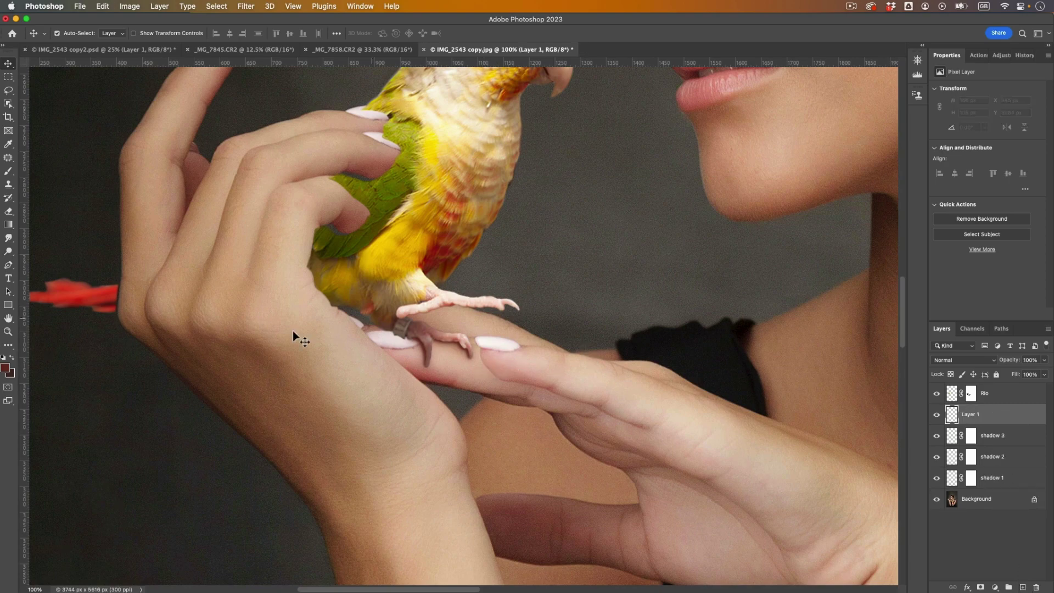
pyautogui.press('b')
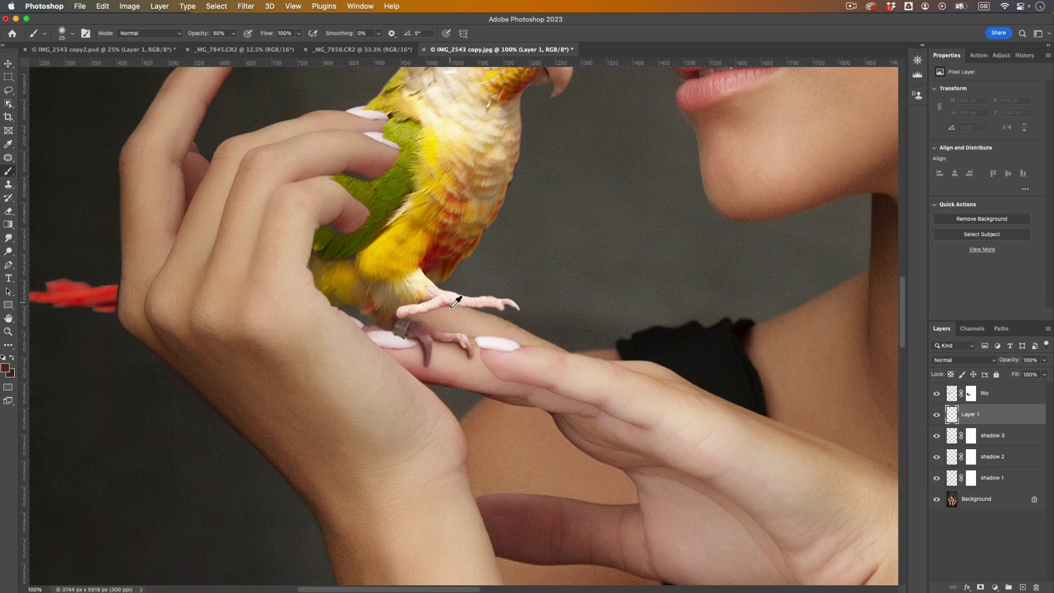
pyautogui.scroll(2, 454, 303)
pyautogui.keyDown('alt'); pyautogui.click(448, 282); pyautogui.keyUp('alt')
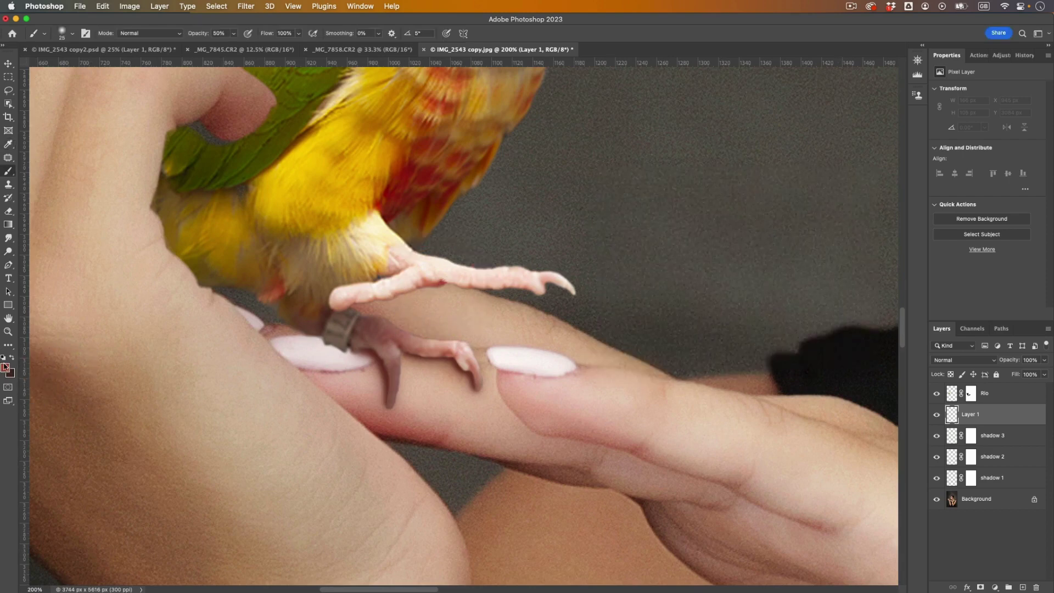
pyautogui.click(5, 367)
pyautogui.moveTo(686, 252); pyautogui.dragTo(683, 272)
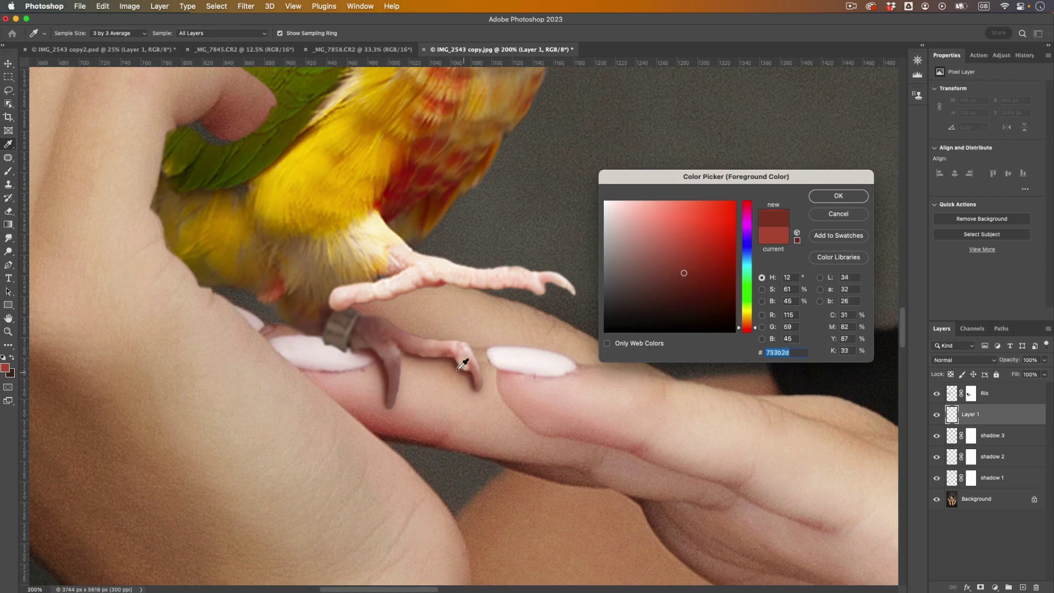
pyautogui.moveTo(687, 275); pyautogui.dragTo(689, 281)
pyautogui.click(855, 196)
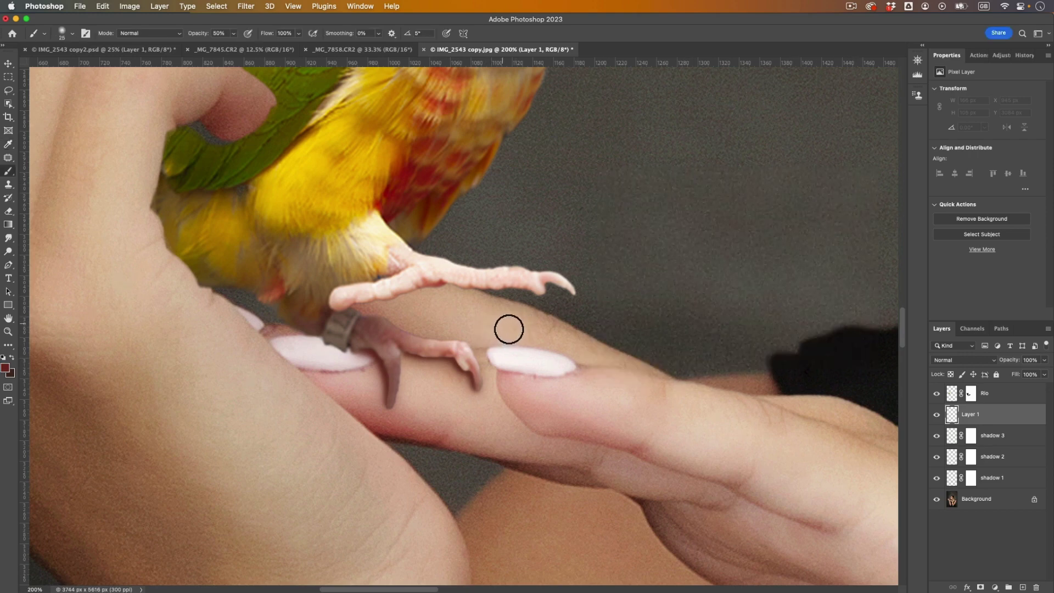
# - Paint a shadow over the fingernail beneath the raised foot on Layer 1 with a 35-pixel brush at 50% opacity
pyautogui.press('[')
pyautogui.press(']')
pyautogui.press(']')
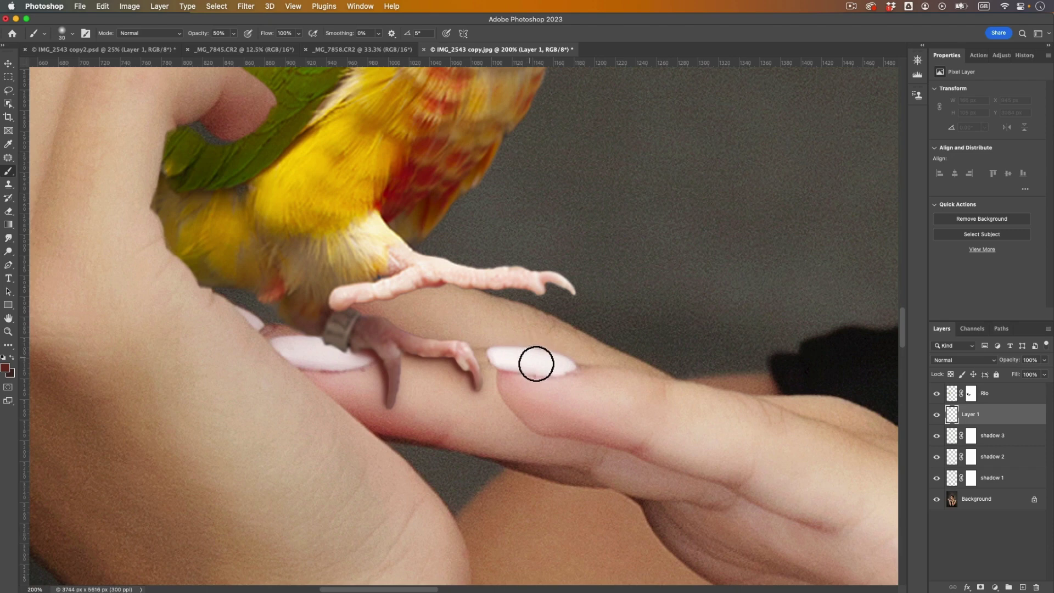
pyautogui.press(']')
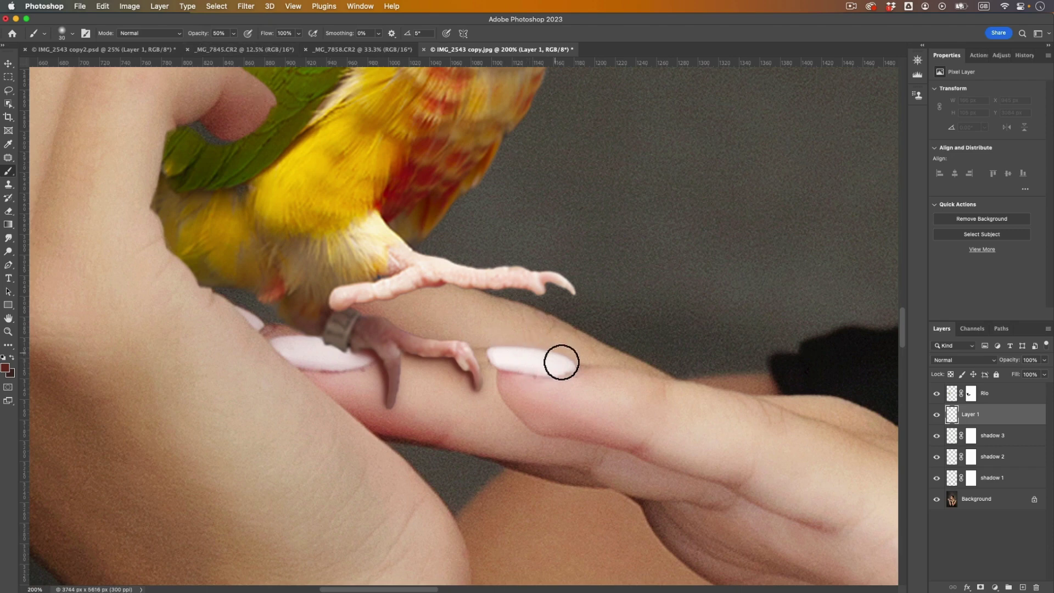
pyautogui.click(547, 366)
pyautogui.moveTo(547, 366)
pyautogui.mouseDown()
pyautogui.moveTo(569, 372)
pyautogui.moveTo(516, 366)
pyautogui.moveTo(587, 371)
pyautogui.moveTo(550, 370)
pyautogui.mouseUp()
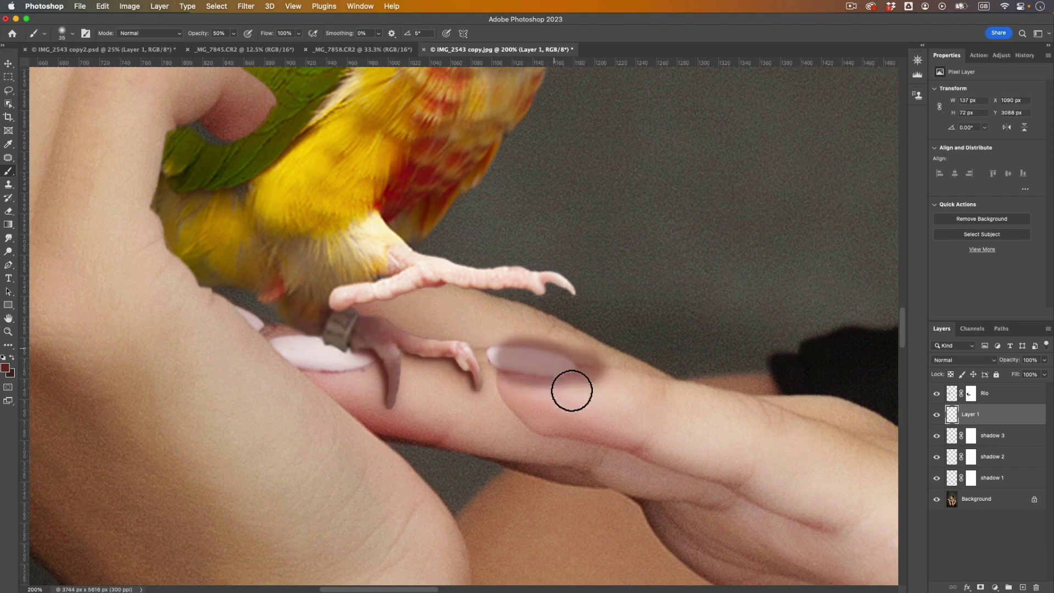
pyautogui.press('super+minus')
pyautogui.press('super+minus')
pyautogui.press('super+minus')
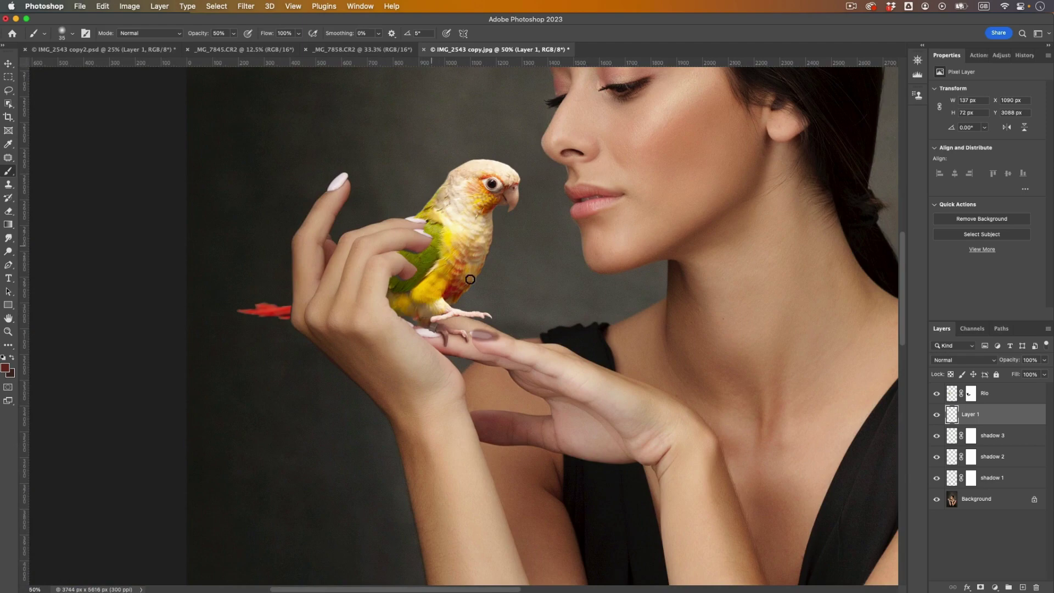
pyautogui.press('super+plus')
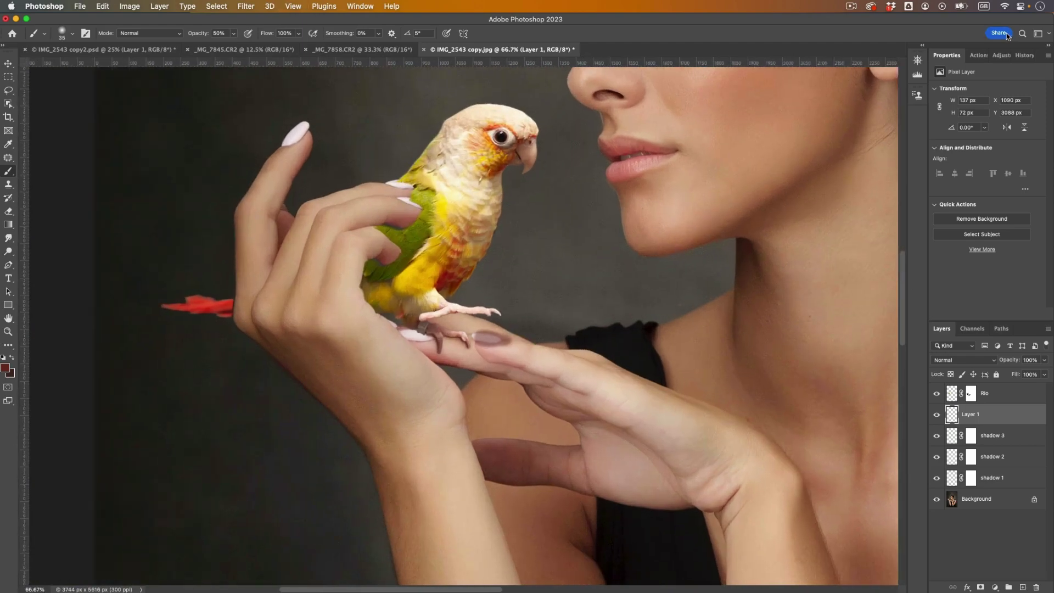
pyautogui.press('super+plus')
pyautogui.click(246, 6)
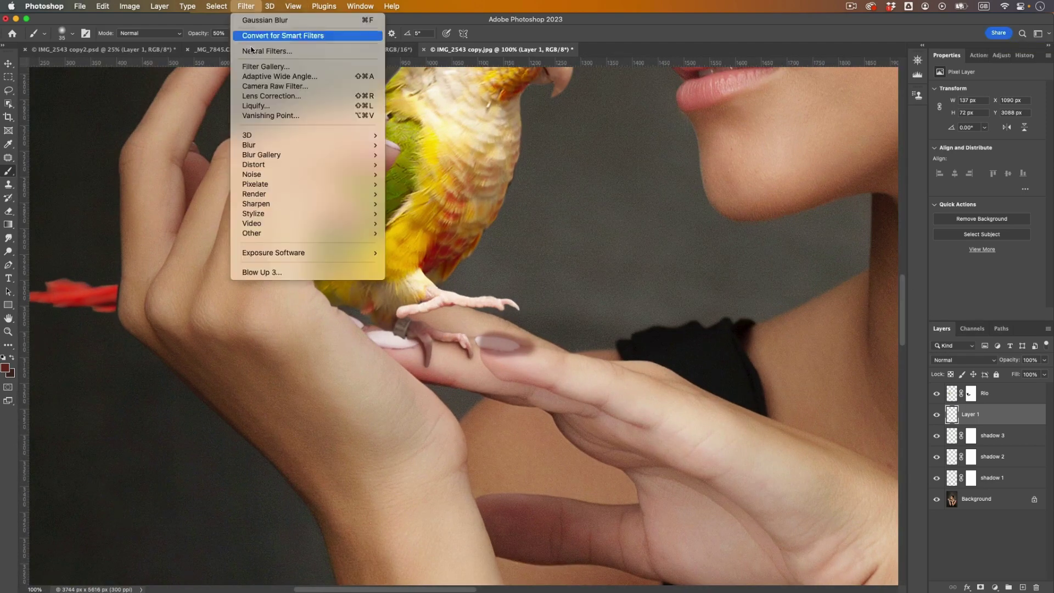
pyautogui.moveTo(326, 148)
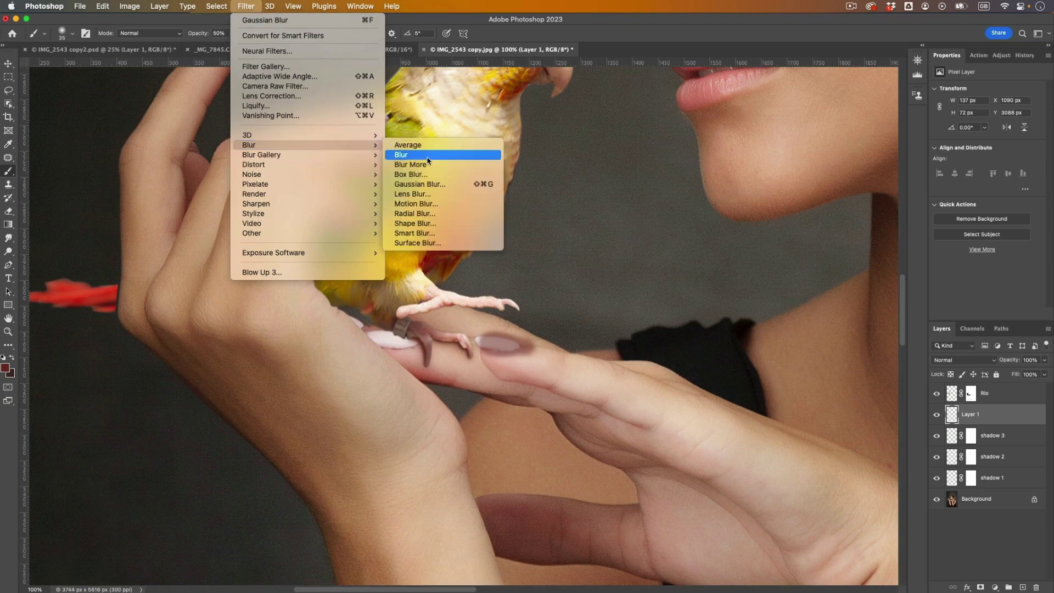
pyautogui.click(439, 186)
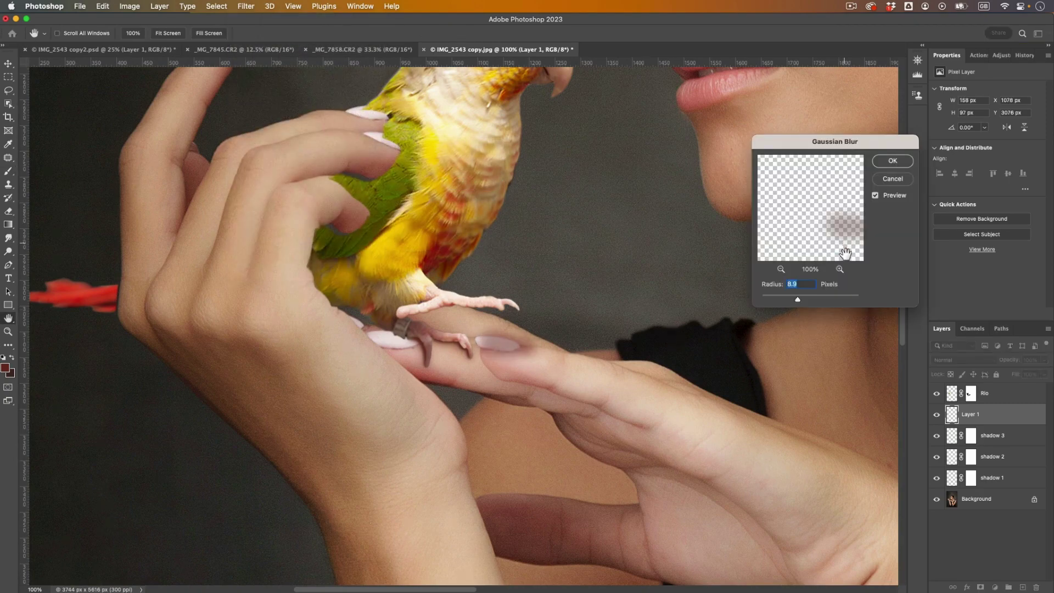
pyautogui.write('8')
pyautogui.press('Return')
pyautogui.press('b')
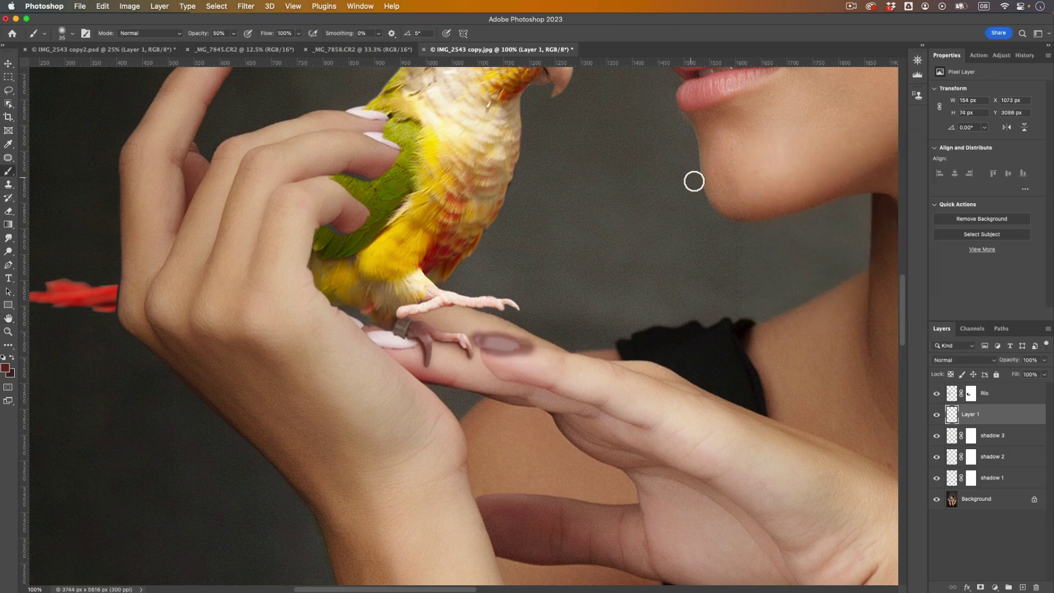
# - Undo the fingernail shadow and repaint it over the nail on Layer 1 with a 45-pixel brush at 50% opacity
pyautogui.press('super+z')
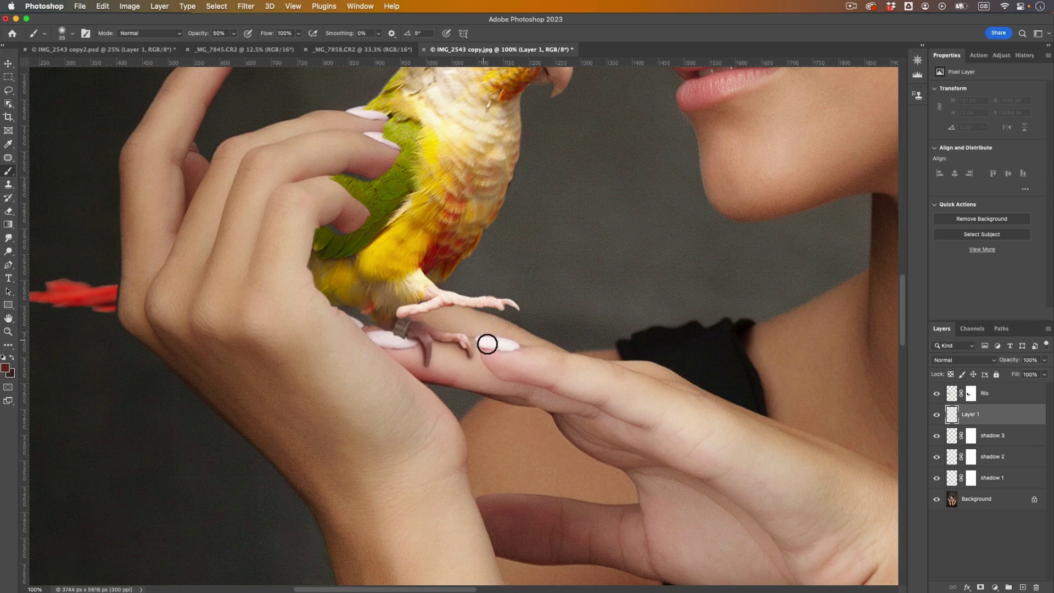
pyautogui.press(']')
pyautogui.moveTo(500, 347); pyautogui.dragTo(523, 346)
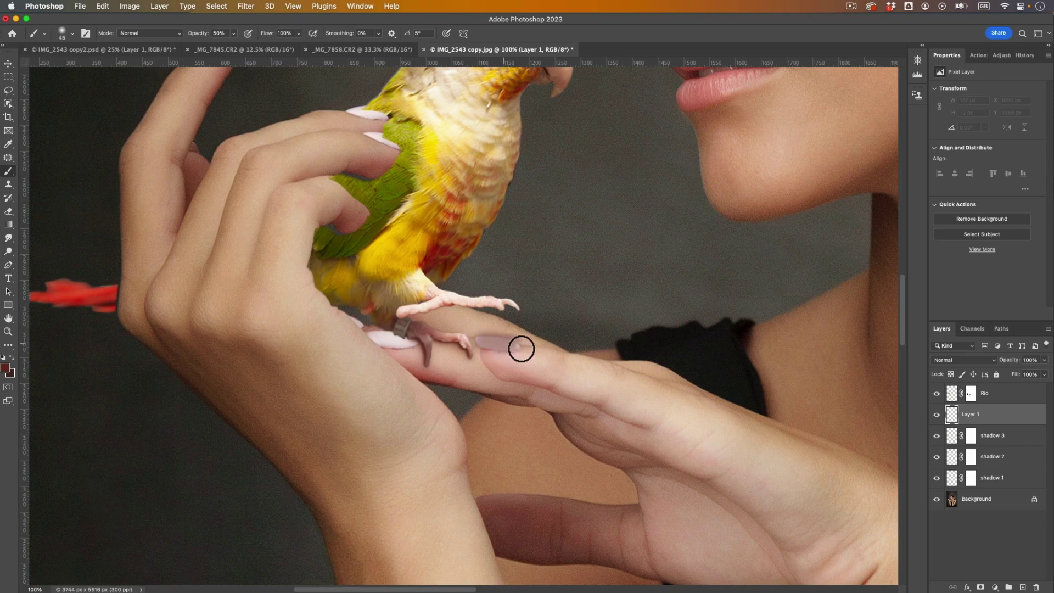
# - Apply a Gaussian Blur with a 14.8-pixel radius to the fingernail shadow on Layer 1
pyautogui.click(245, 6)
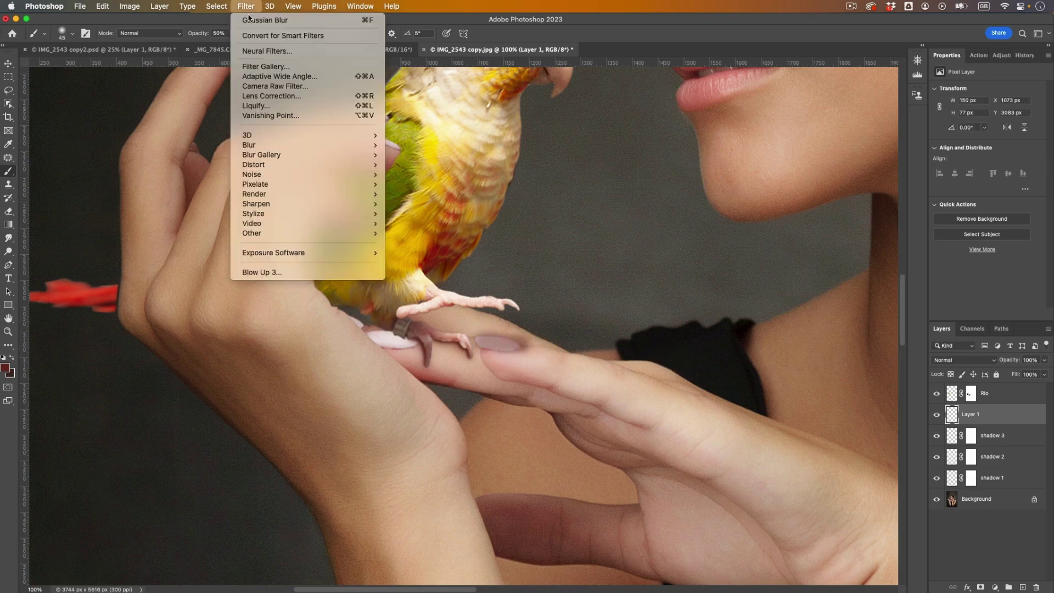
pyautogui.moveTo(306, 145)
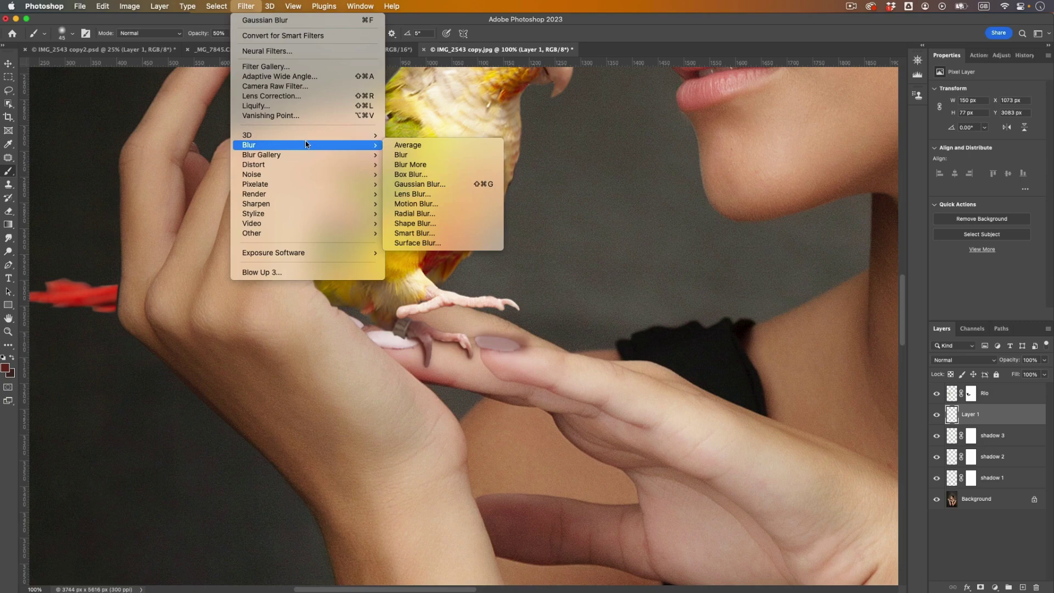
pyautogui.click(423, 184)
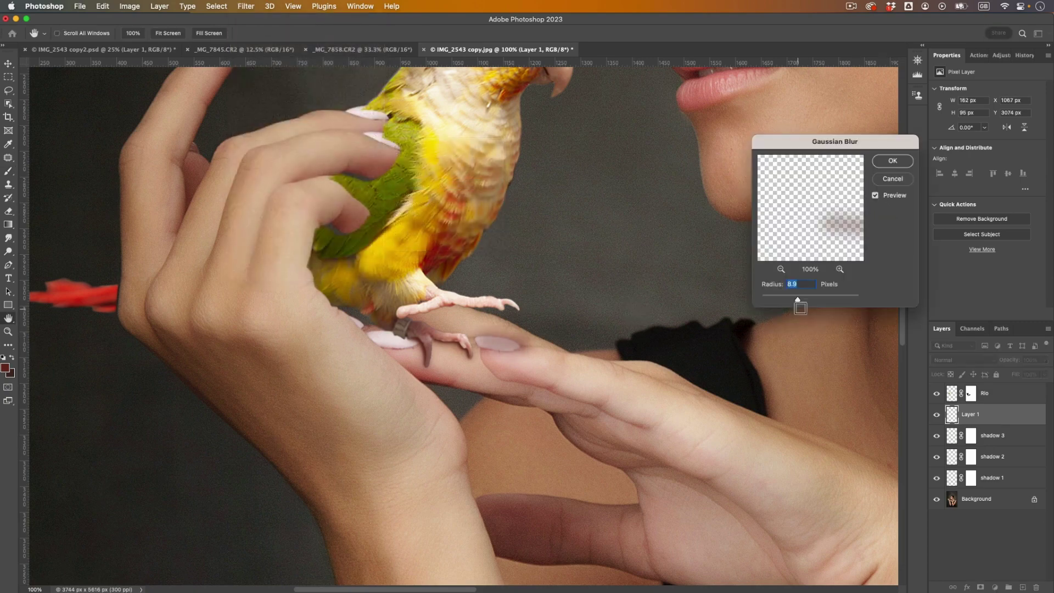
pyautogui.moveTo(799, 300); pyautogui.dragTo(803, 301)
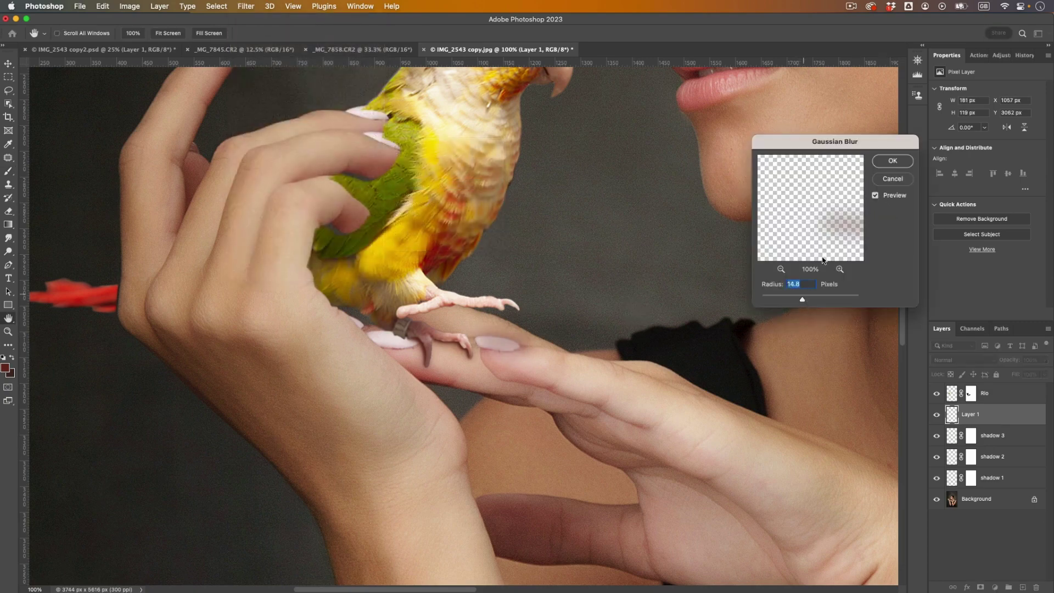
pyautogui.click(891, 161)
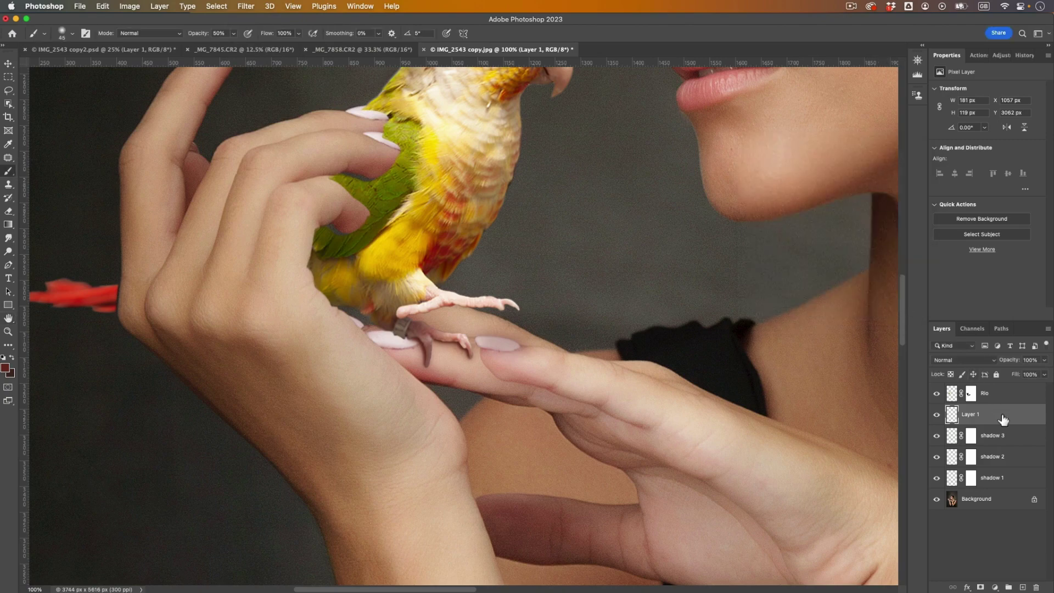
# - Lower Layer 1 to 80% opacity and add a layer mask to it
pyautogui.press('v')
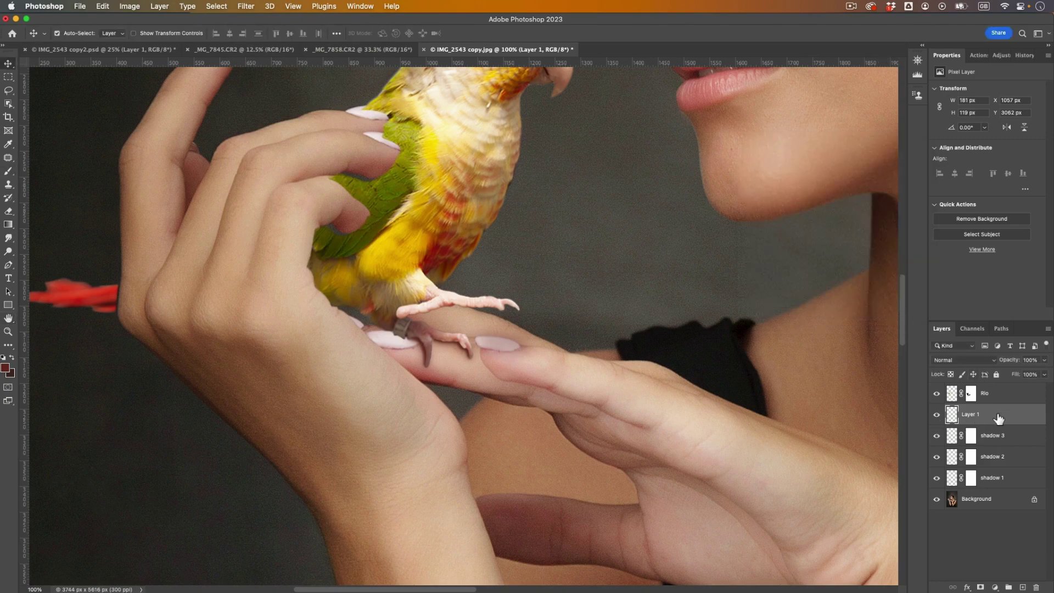
pyautogui.press('8')
pyautogui.click(982, 588)
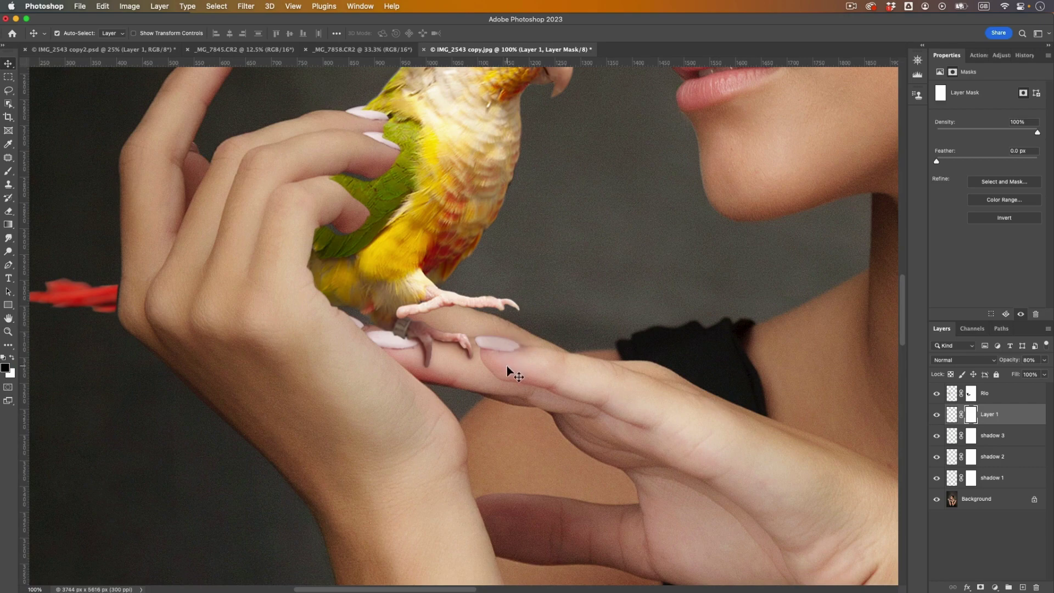
# - Mask the shadow spill around the fingernail on Layer 1 with a 35-pixel black brush at 50% opacity
pyautogui.click(8, 171)
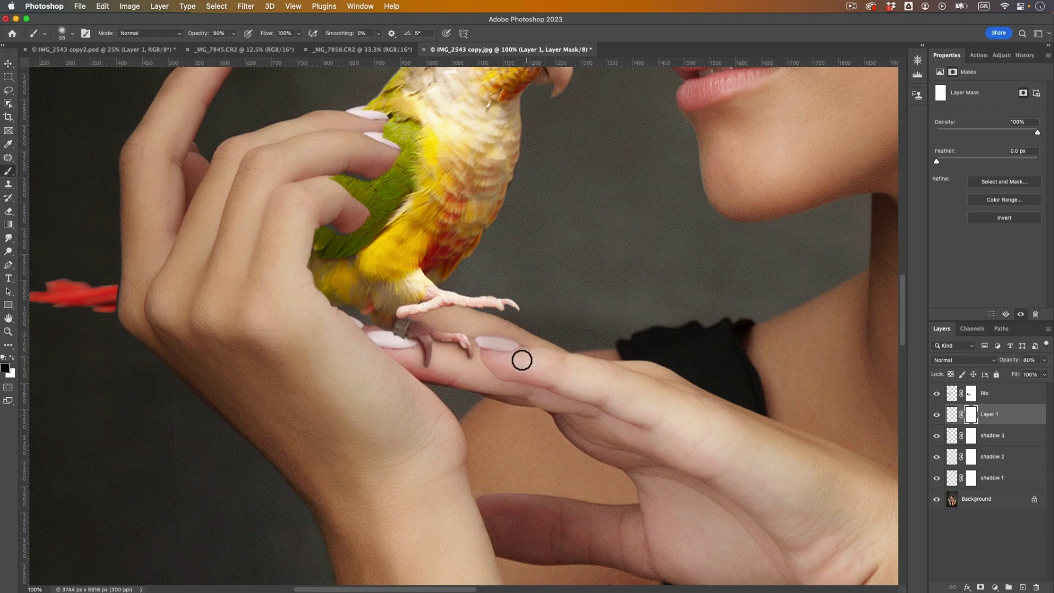
pyautogui.press('[')
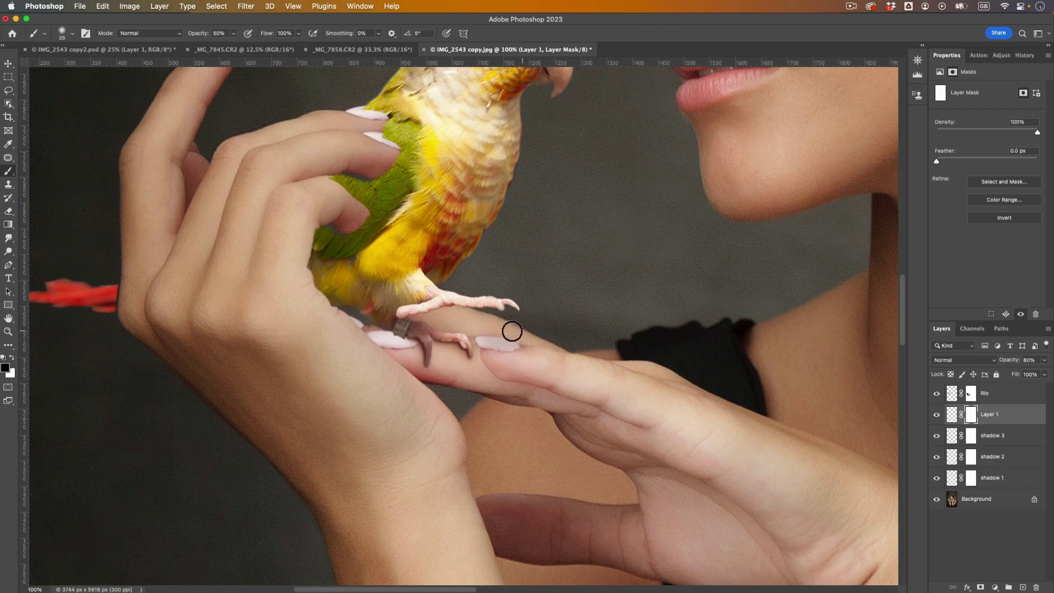
pyautogui.press('super+minus')
pyautogui.press('super+minus')
pyautogui.press('super+minus')
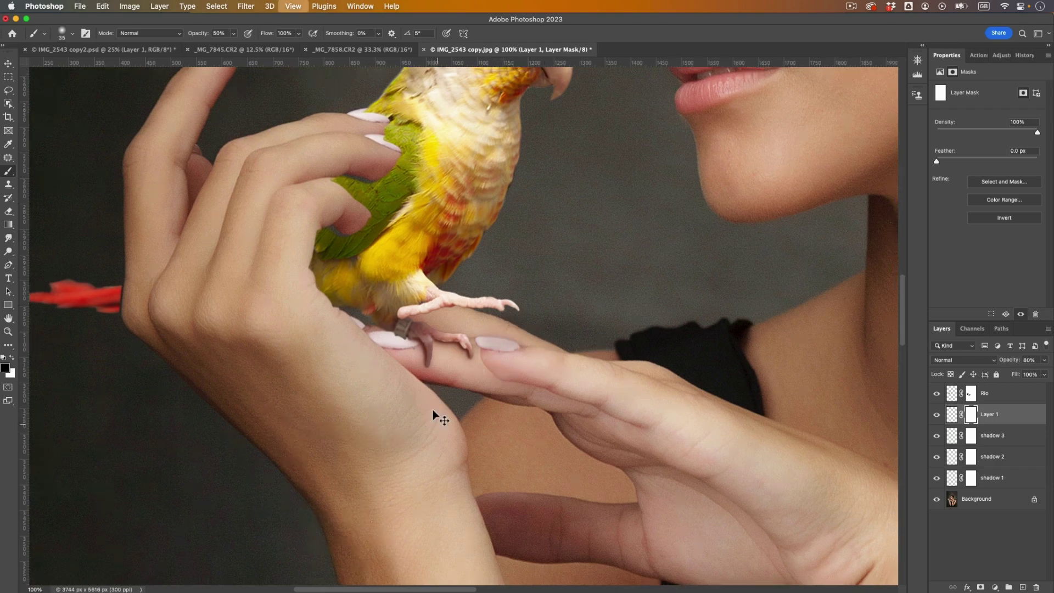
pyautogui.press('super+plus')
pyautogui.press('super+plus')
pyautogui.press('super+plus')
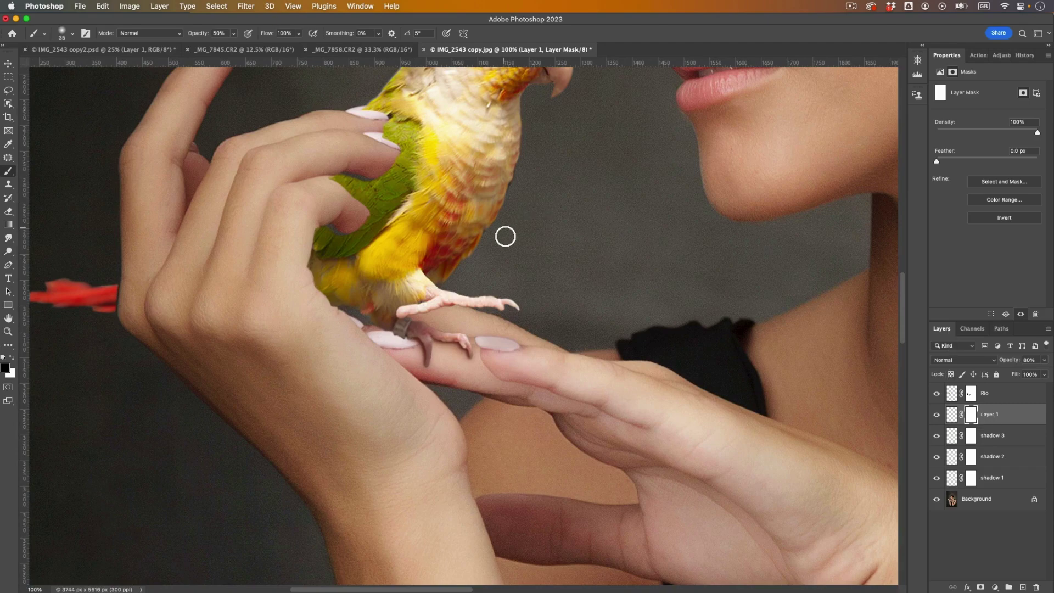
pyautogui.press('super+minus')
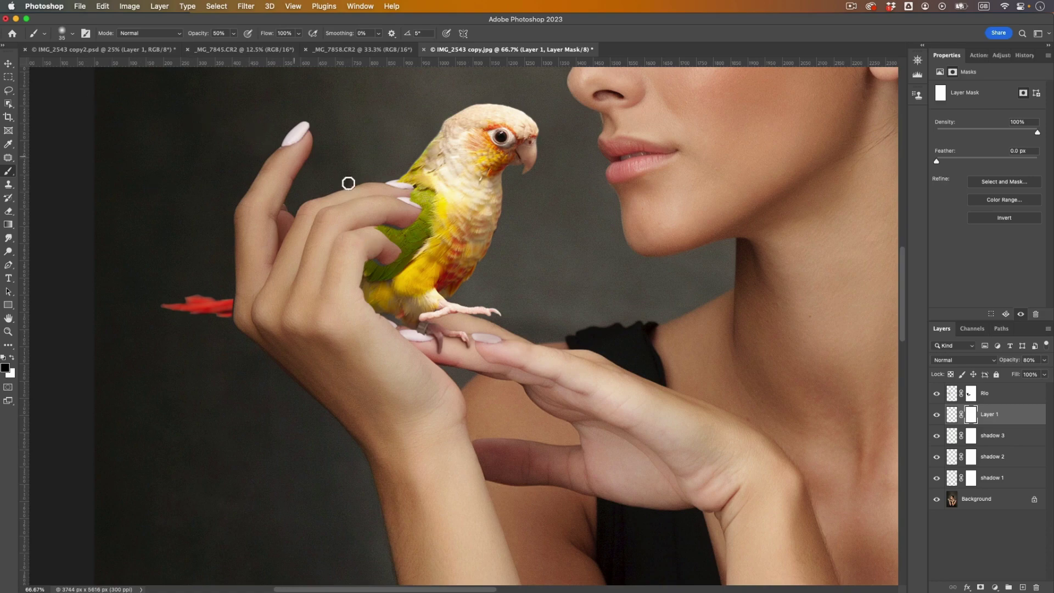
# - Add a Curves adjustment above Layer 1 and darken the tone sampled on the finger from input 187 to output 165
pyautogui.press(']')
pyautogui.press(']')
pyautogui.press(']')
pyautogui.click(952, 414)
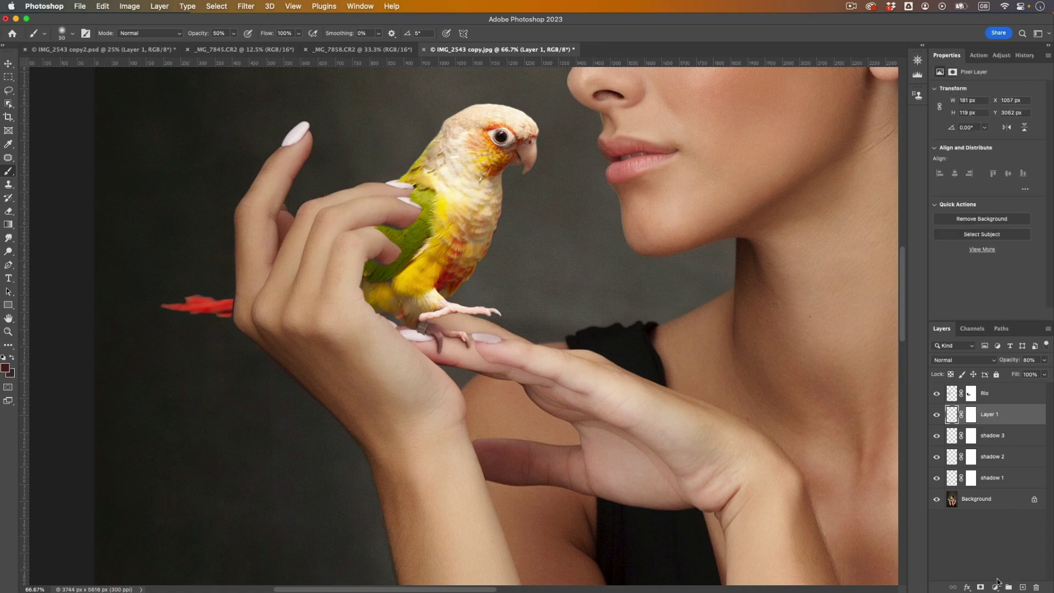
pyautogui.click(995, 587)
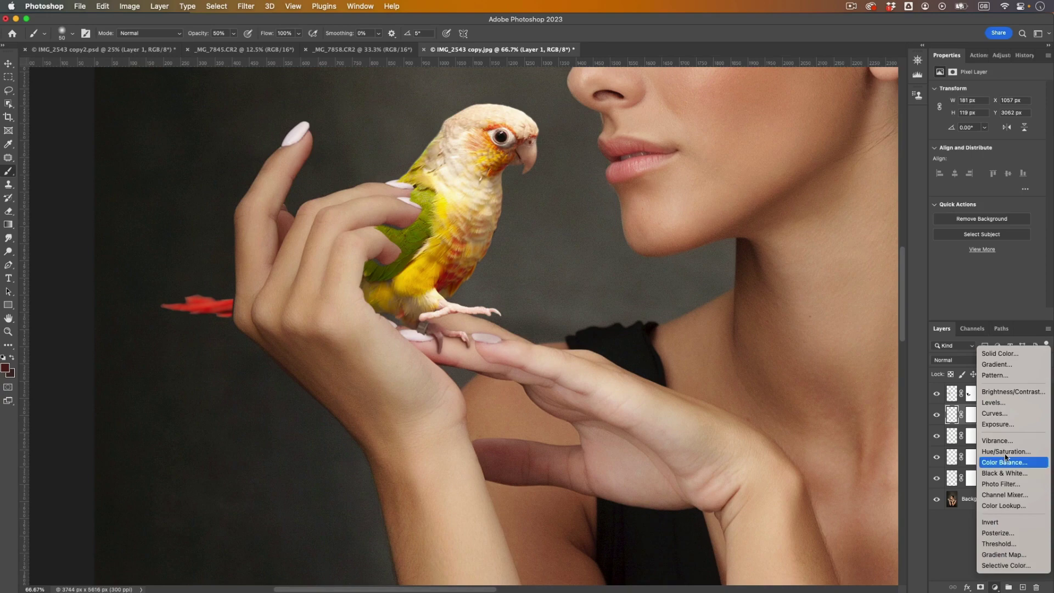
pyautogui.click(1005, 411)
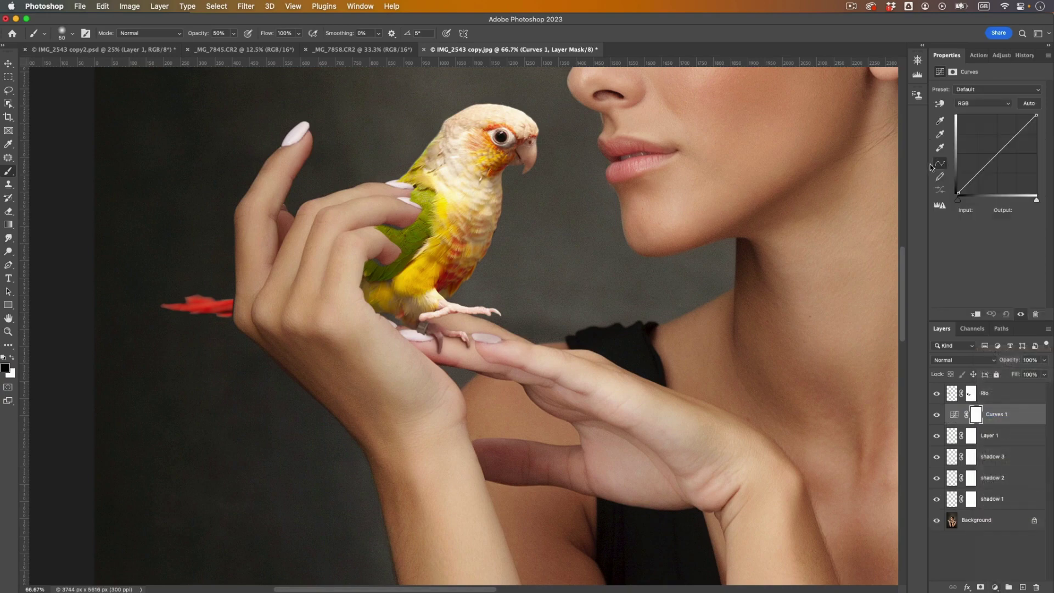
pyautogui.click(941, 103)
pyautogui.click(472, 324)
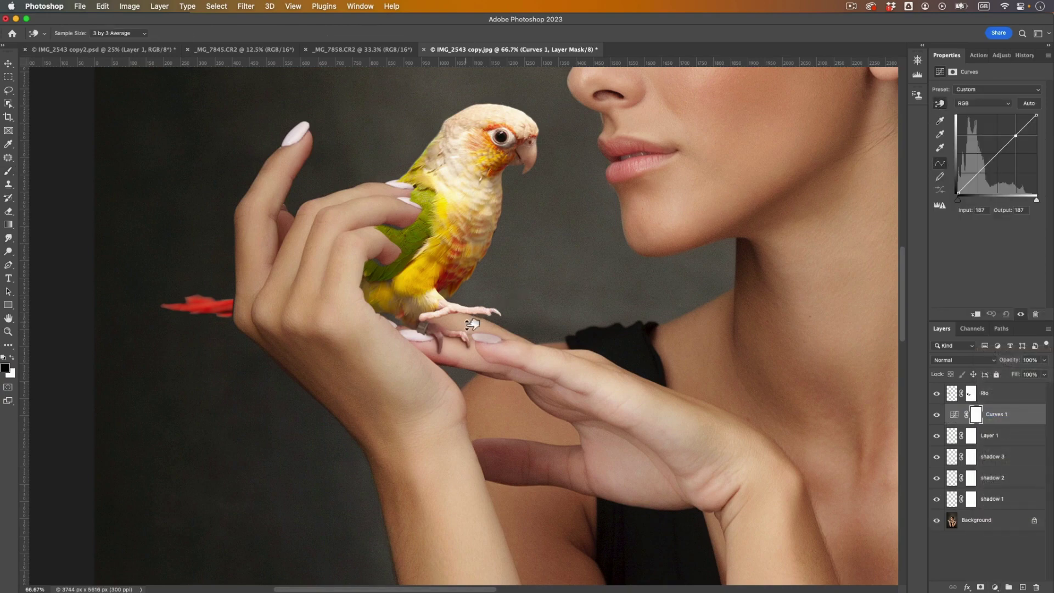
pyautogui.moveTo(473, 324); pyautogui.dragTo(473, 336)
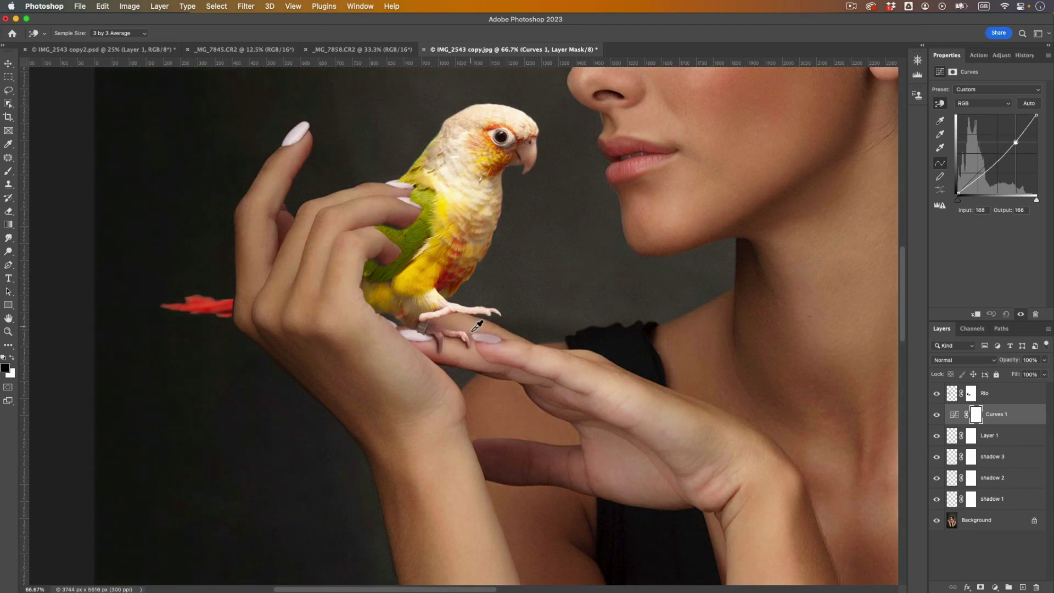
# - Invert the Curves 1 mask to black and paint white at 50% opacity over the fingers beneath the parrot's feet
pyautogui.press('super+i')
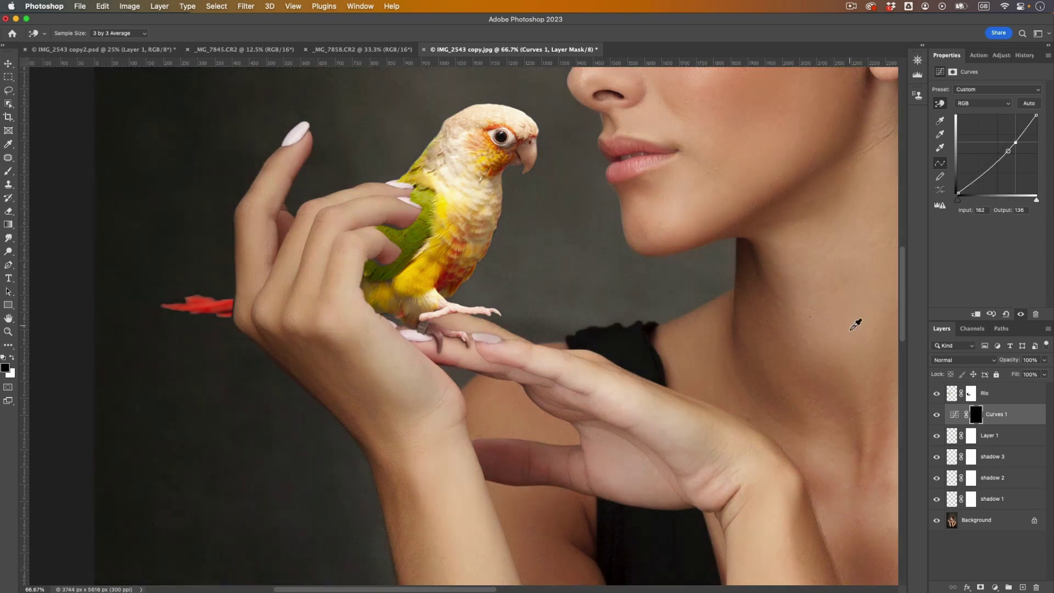
pyautogui.press('b')
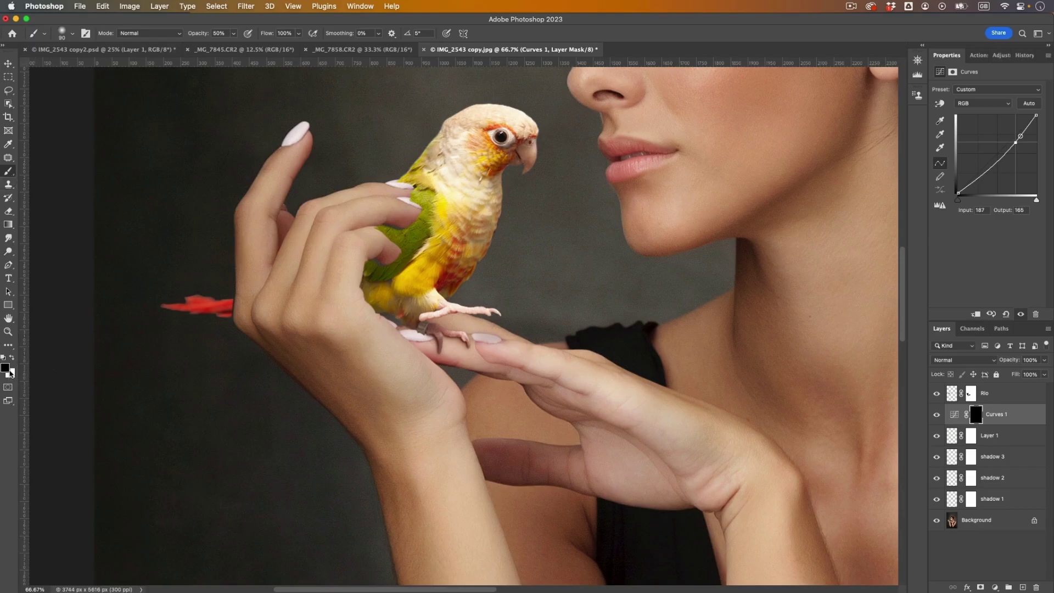
pyautogui.press('x')
pyautogui.press(']')
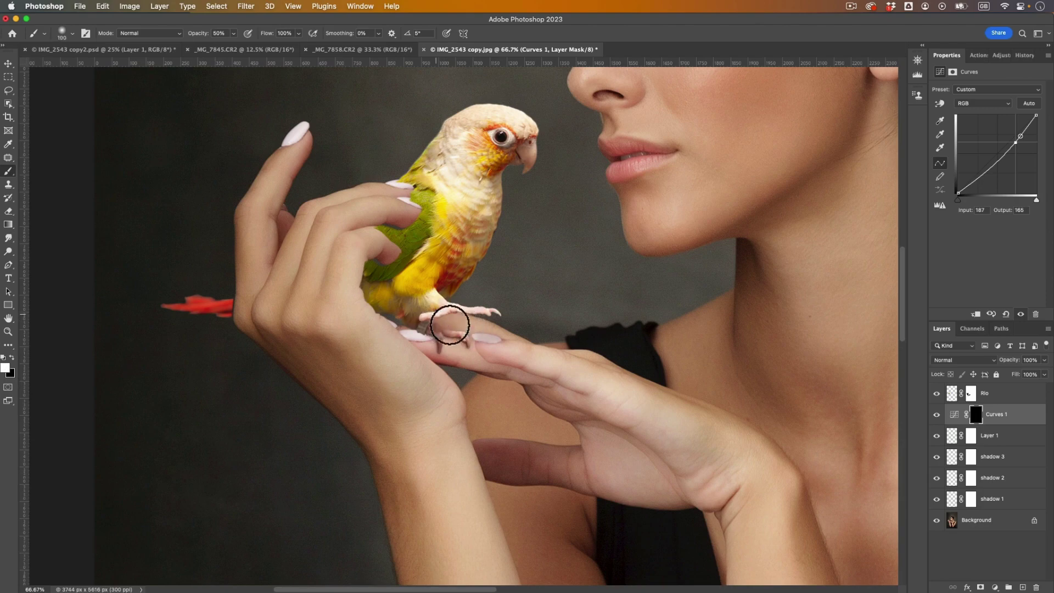
pyautogui.press('[')
pyautogui.press('[')
pyautogui.press('[')
pyautogui.press('[')
pyautogui.press('[')
pyautogui.press('[')
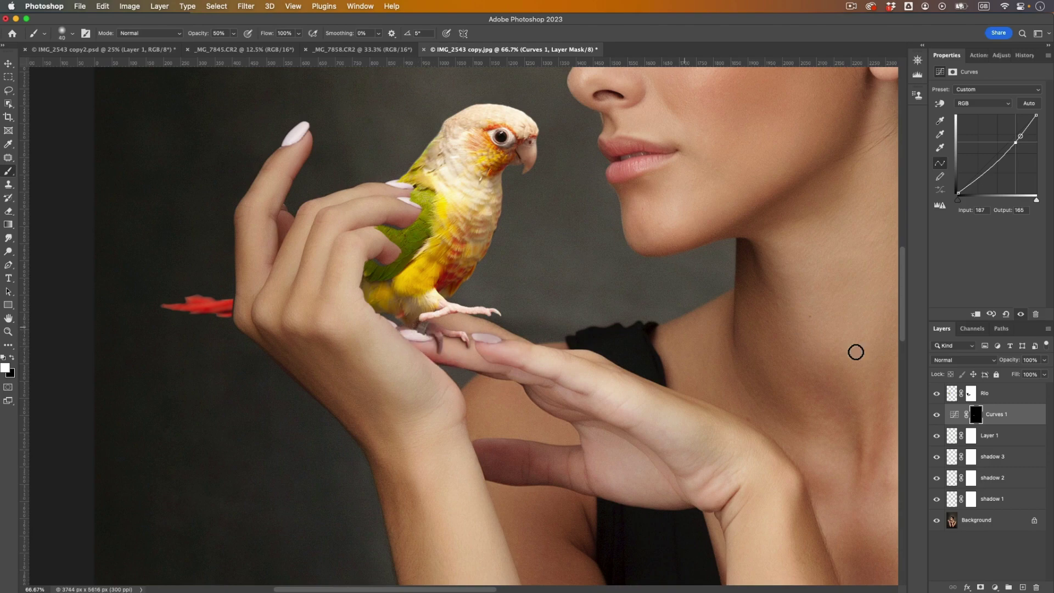
pyautogui.press('[')
pyautogui.press('[')
pyautogui.press(']')
pyautogui.press(']')
pyautogui.press(']')
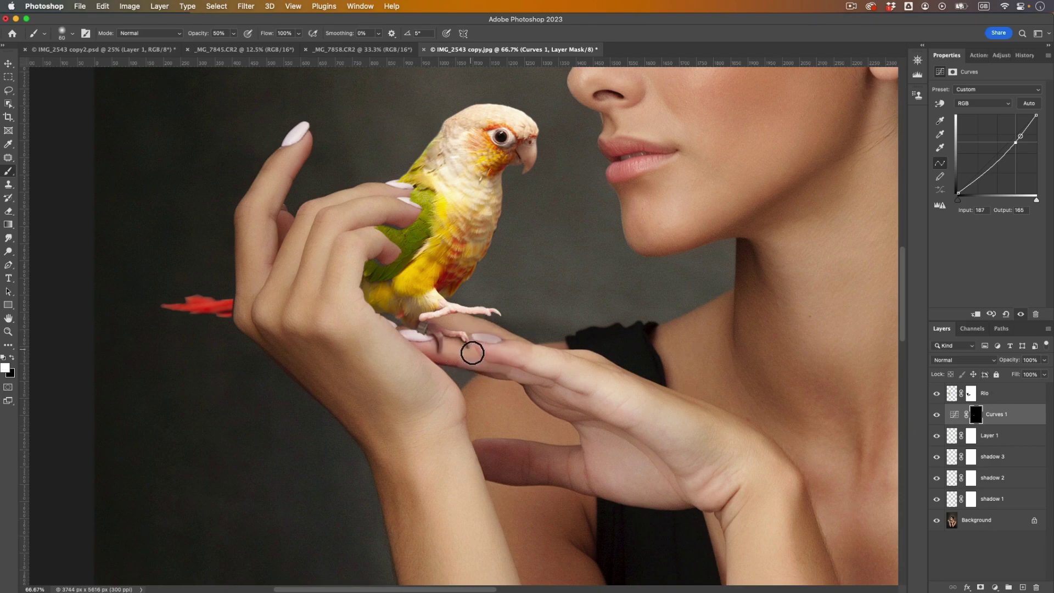
pyautogui.press(']')
pyautogui.press(']')
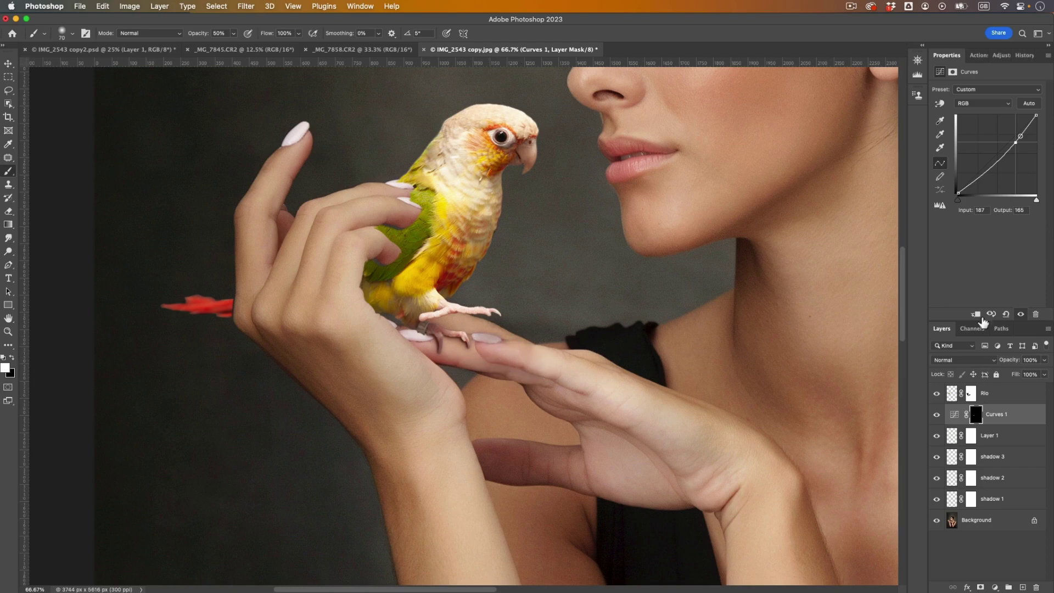
# - Feather the Curves 1 mask by 4.5 px and compare the shading with the layer hidden and shown
pyautogui.click(938, 415)
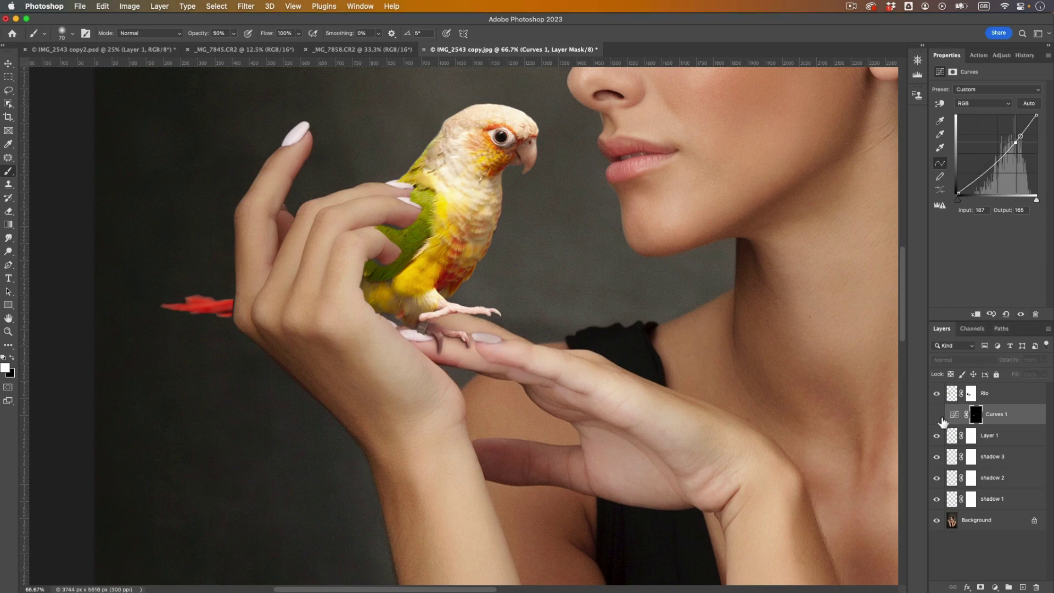
pyautogui.click(937, 416)
pyautogui.click(978, 418)
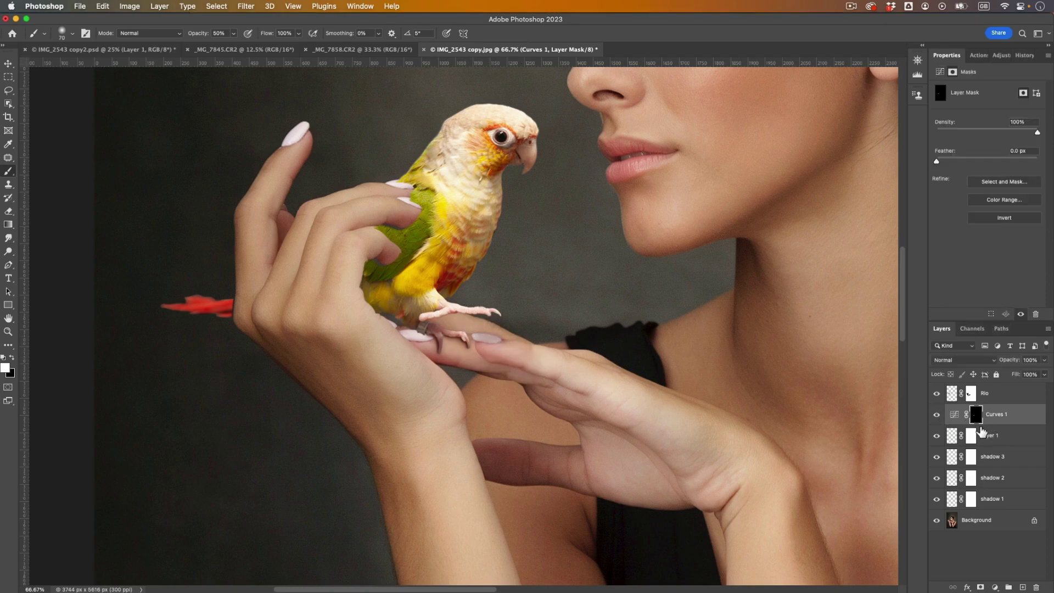
pyautogui.click(939, 415)
pyautogui.click(939, 415)
pyautogui.press('[')
pyautogui.click(937, 414)
pyautogui.click(937, 415)
# - Compare the whole portrait with the Curves 1 layer hidden and shown
pyautogui.press('super+minus')
pyautogui.press('super+minus')
pyautogui.press('super+minus')
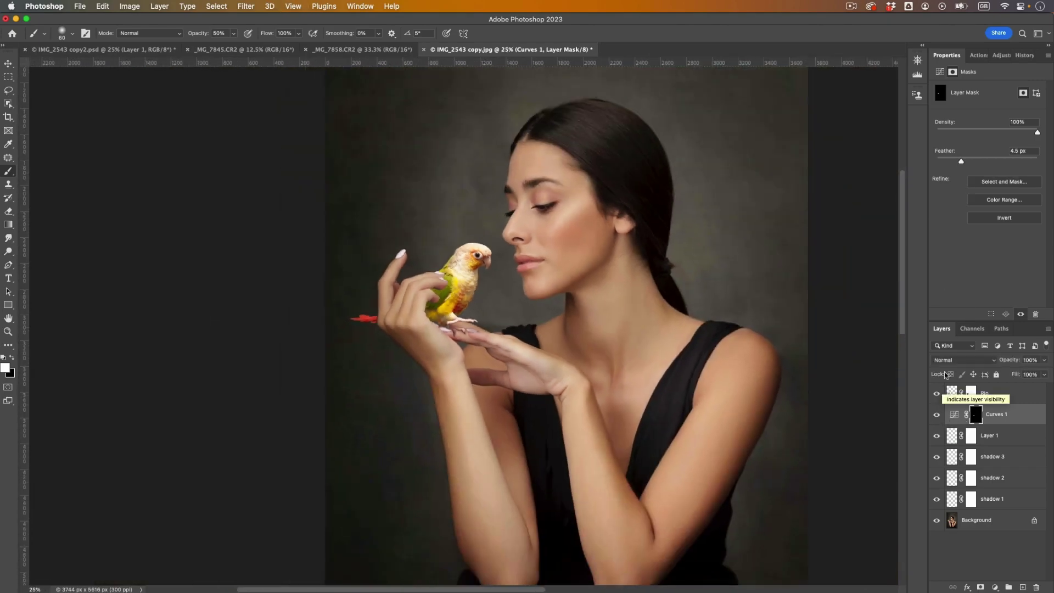
pyautogui.click(938, 415)
pyautogui.click(938, 415)
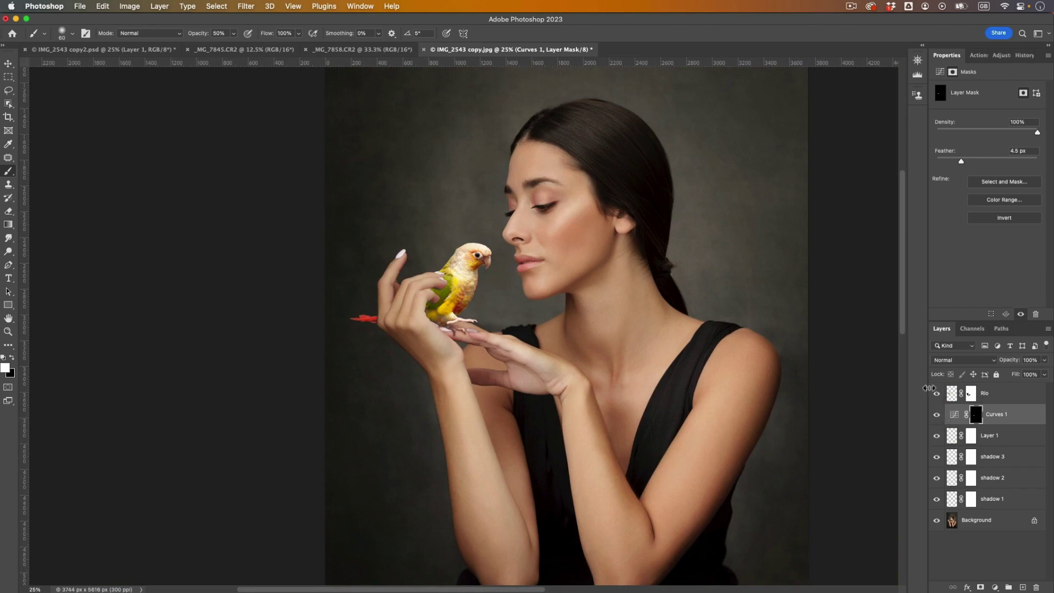
# - Add a second Curves adjustment above Curves 1 and darken the tone sampled on the fingernail from input 214 to output 181
pyautogui.press('super+1')
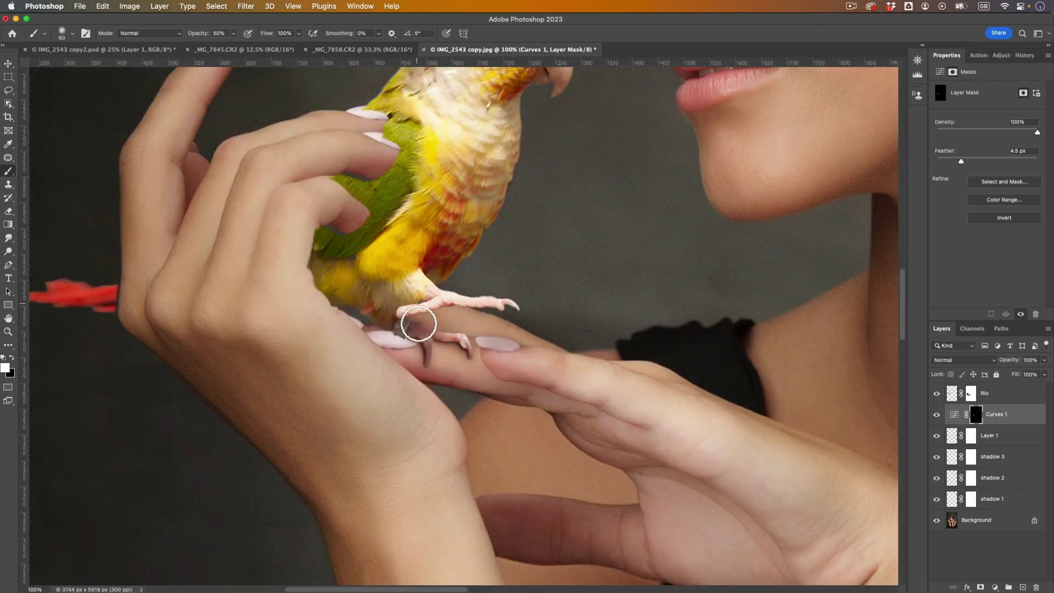
pyautogui.press('[')
pyautogui.press('[')
pyautogui.press('[')
pyautogui.press('[')
pyautogui.press(']')
pyautogui.press(']')
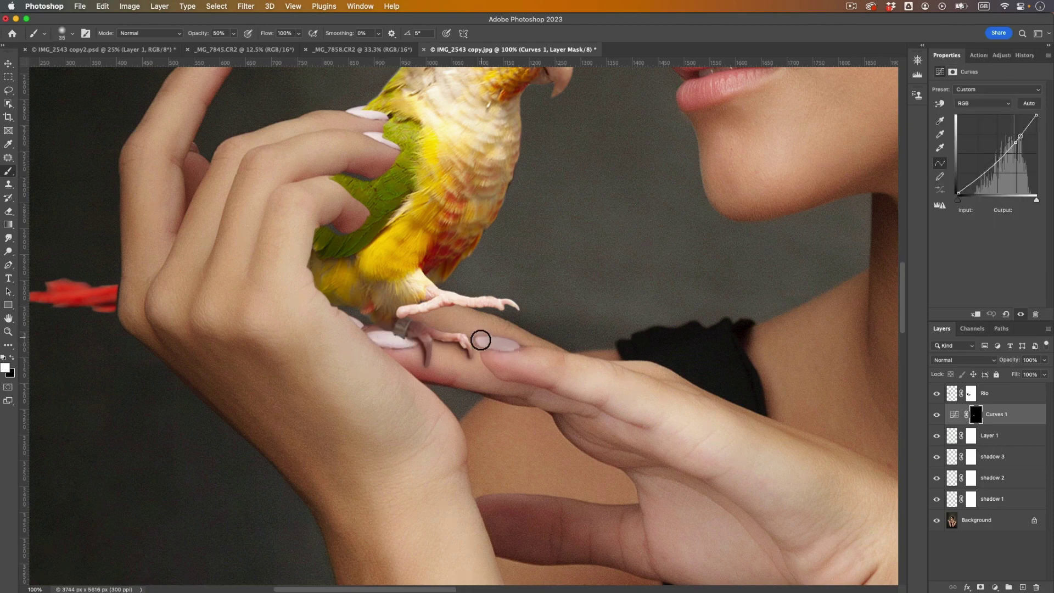
pyautogui.click(1000, 588)
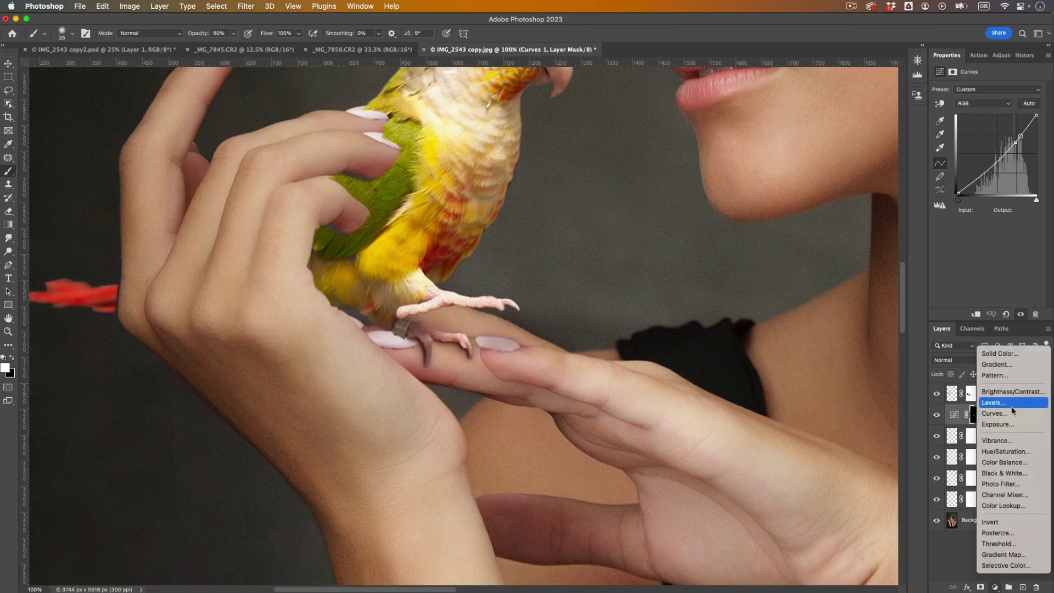
pyautogui.click(1012, 414)
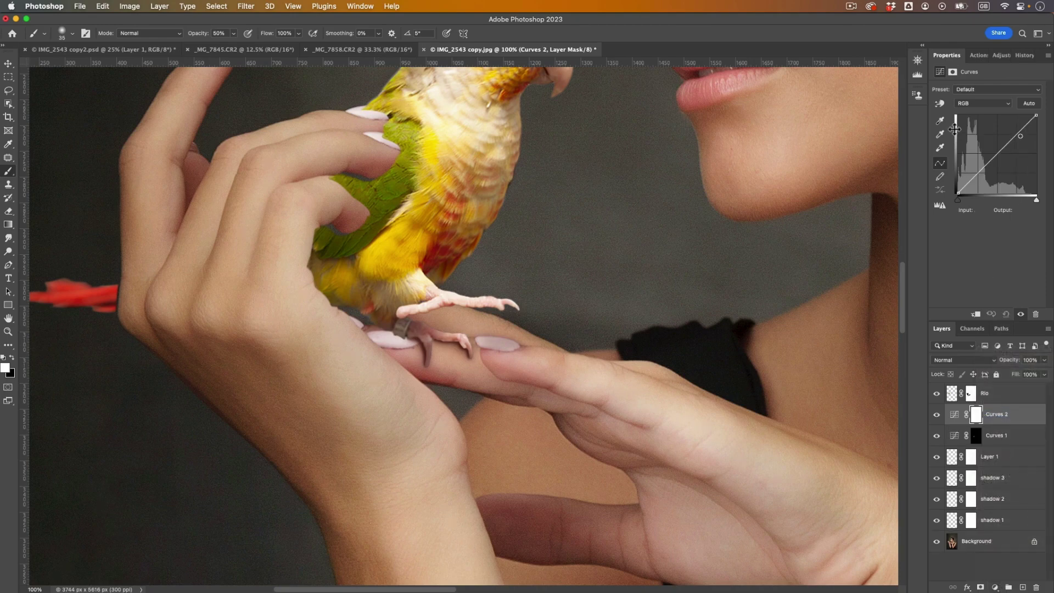
pyautogui.click(941, 104)
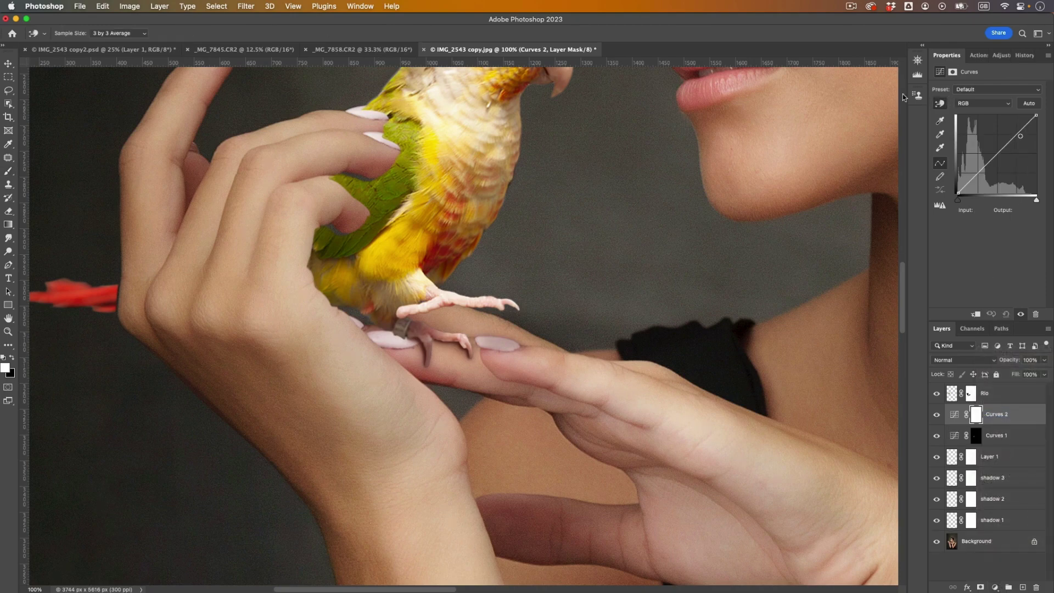
pyautogui.click(392, 341)
pyautogui.moveTo(393, 340); pyautogui.dragTo(391, 356)
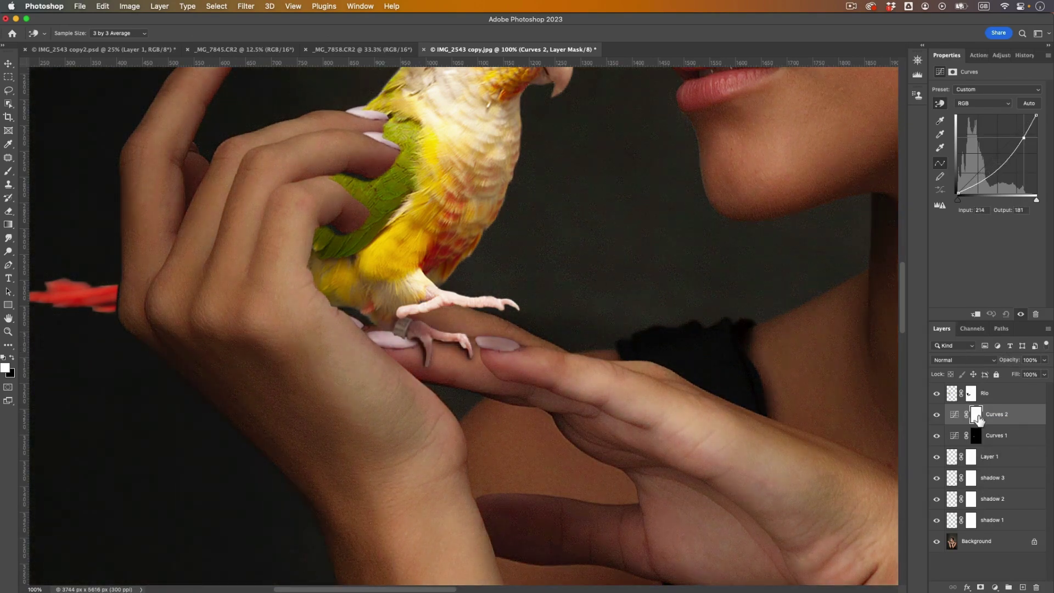
# - Invert the Curves 2 mask to black and paint white at 50% opacity over the fingernails and fingertip behind the parrot's foot
pyautogui.click(976, 416)
pyautogui.press('super+i')
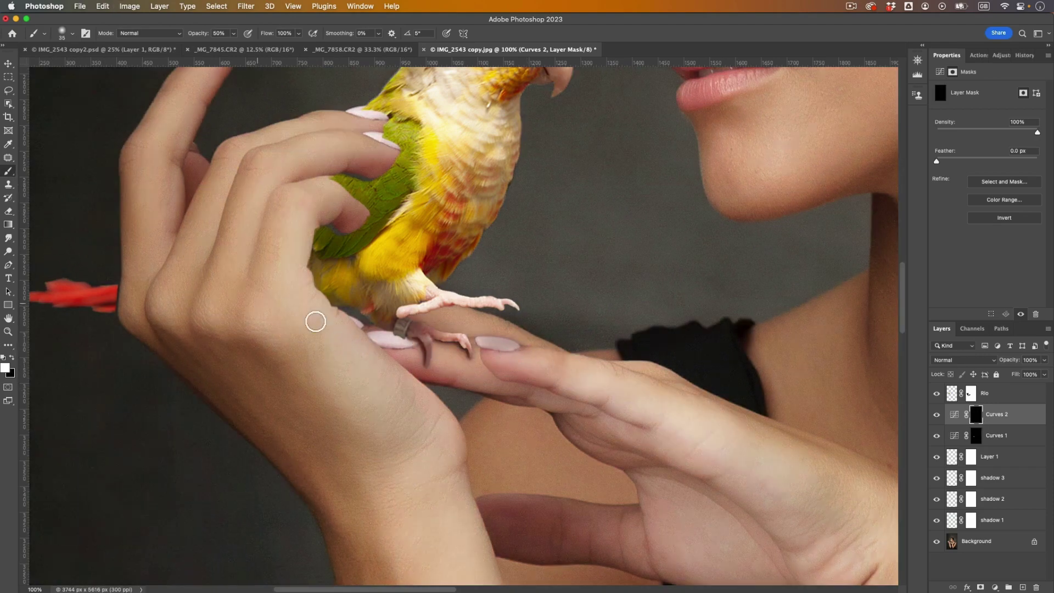
pyautogui.press(']')
pyautogui.press(']')
pyautogui.moveTo(365, 334)
pyautogui.mouseDown()
pyautogui.moveTo(422, 357)
pyautogui.moveTo(373, 332)
pyautogui.mouseUp()
pyautogui.press('[')
pyautogui.press('[')
pyautogui.press('[')
pyautogui.press('[')
pyautogui.press('[')
pyautogui.press('[')
pyautogui.press('[')
pyautogui.press('[')
pyautogui.press('[')
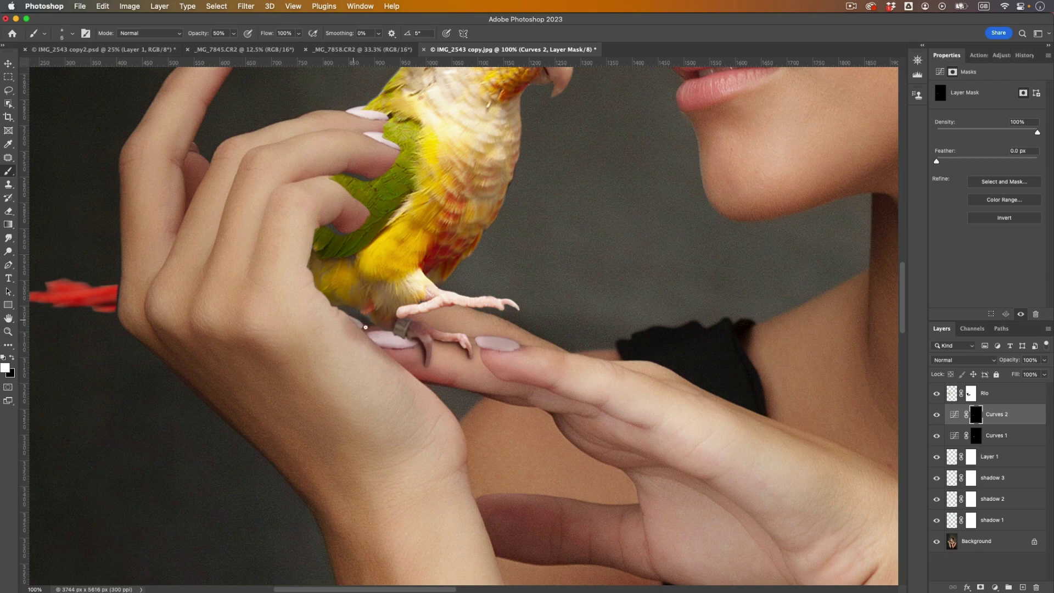
pyautogui.press(']')
pyautogui.press(']')
pyautogui.press(']')
pyautogui.press(']')
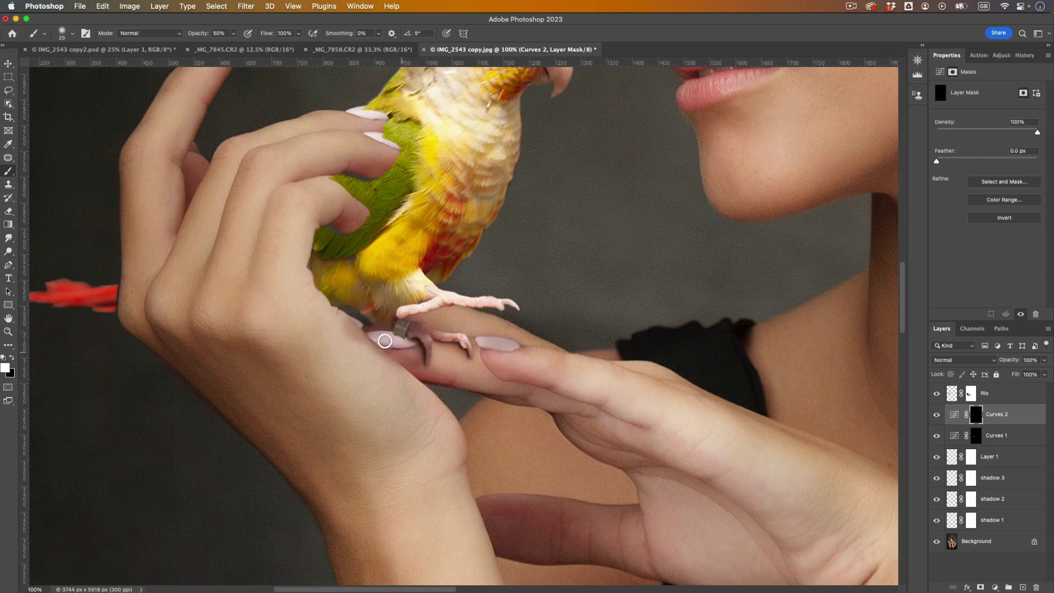
# - Paint black on the Curves 2 mask along the palm edge to clear the shading that spilled onto the front hand
pyautogui.press('[')
pyautogui.press('[')
pyautogui.press('[')
pyautogui.press(']')
pyautogui.press(']')
pyautogui.press(']')
pyautogui.press('x')
pyautogui.moveTo(355, 331); pyautogui.dragTo(383, 358)
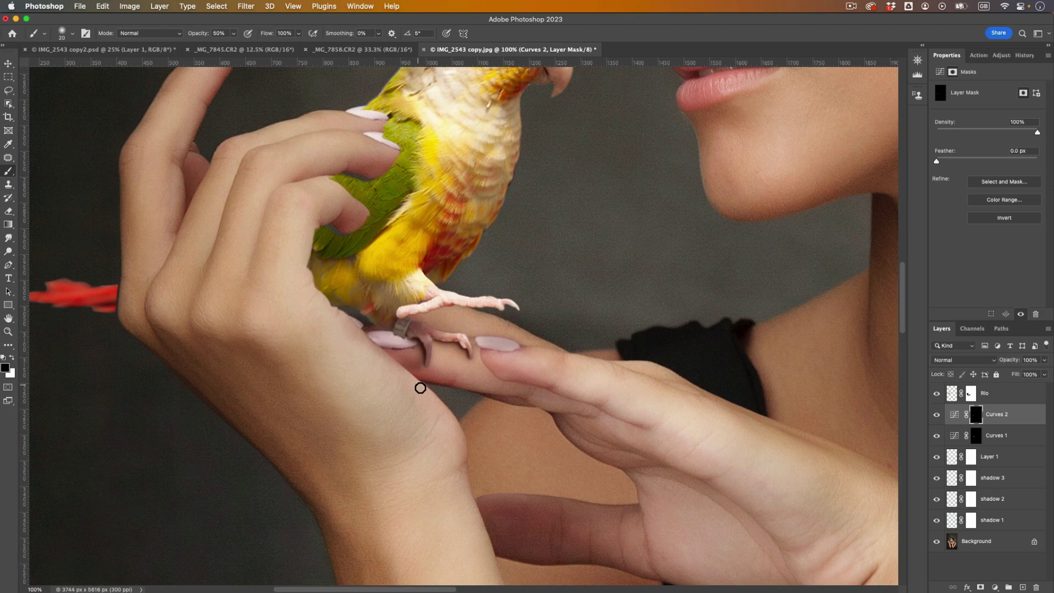
# - Compare the image with Curves 2 hidden and shown, and feather its mask by 13.5 px
pyautogui.scroll(-3, 420, 387)
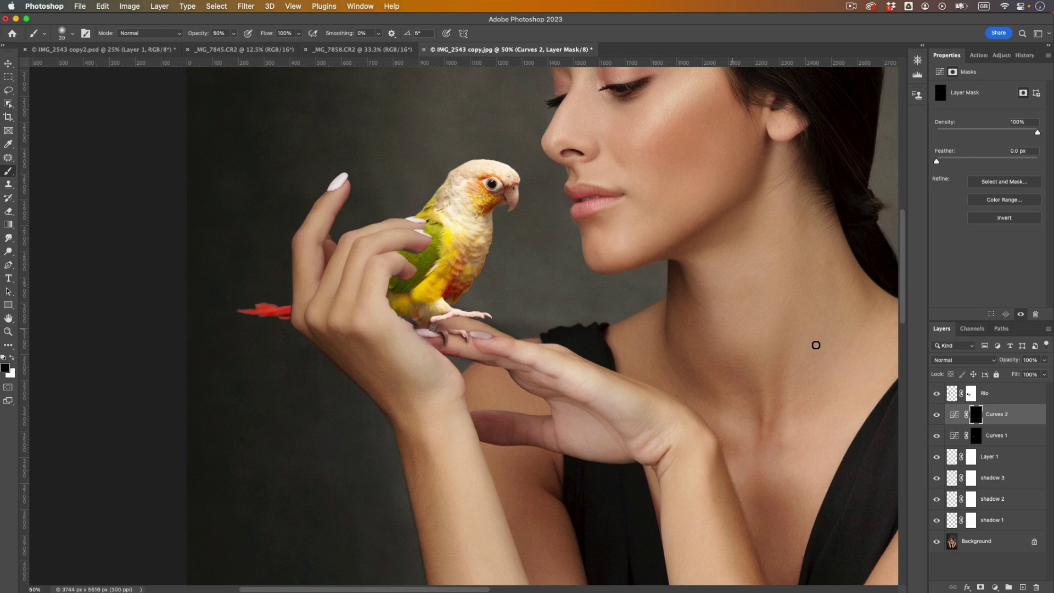
pyautogui.click(937, 415)
pyautogui.click(938, 416)
pyautogui.scroll(-2, 460, 383)
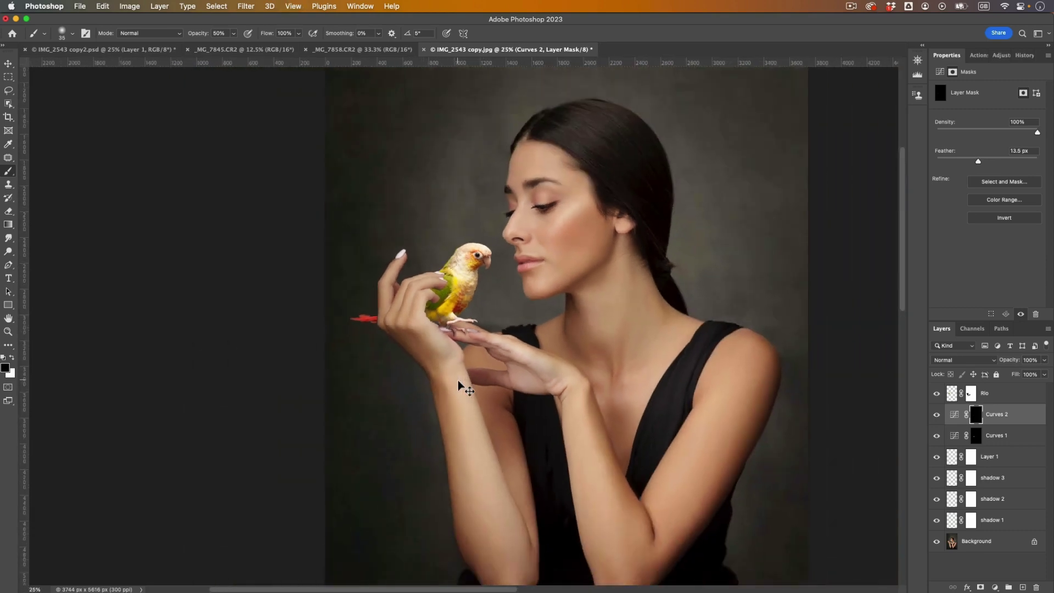
# - Add an empty layer above Curves 2 and set the foreground colour to the dark brown #371b14 for painting
pyautogui.scroll(3, 461, 383)
pyautogui.press('super+equal')
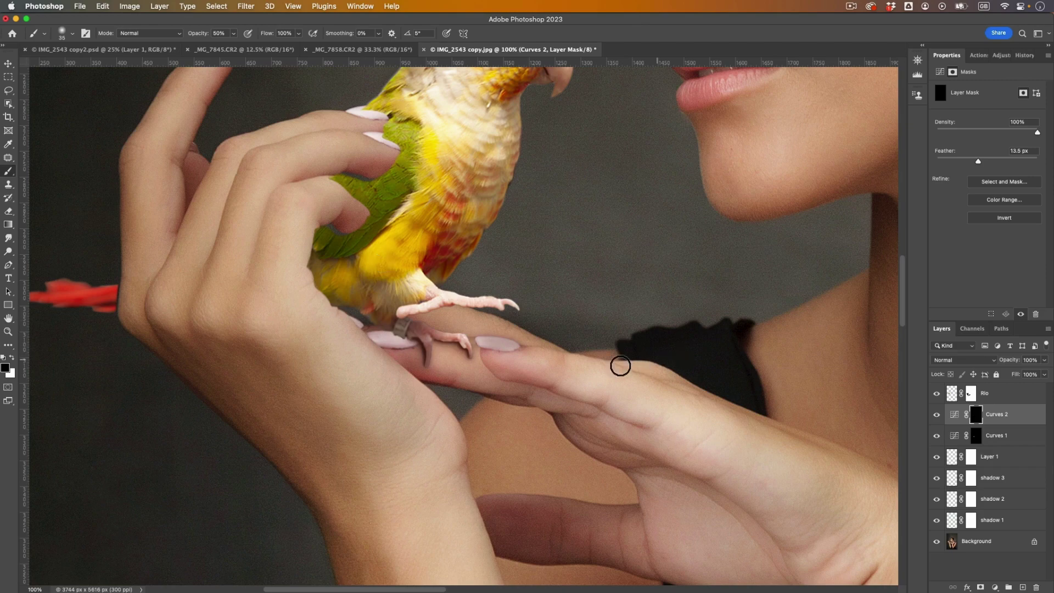
pyautogui.keyDown('alt'); pyautogui.click(423, 347); pyautogui.keyUp('alt')
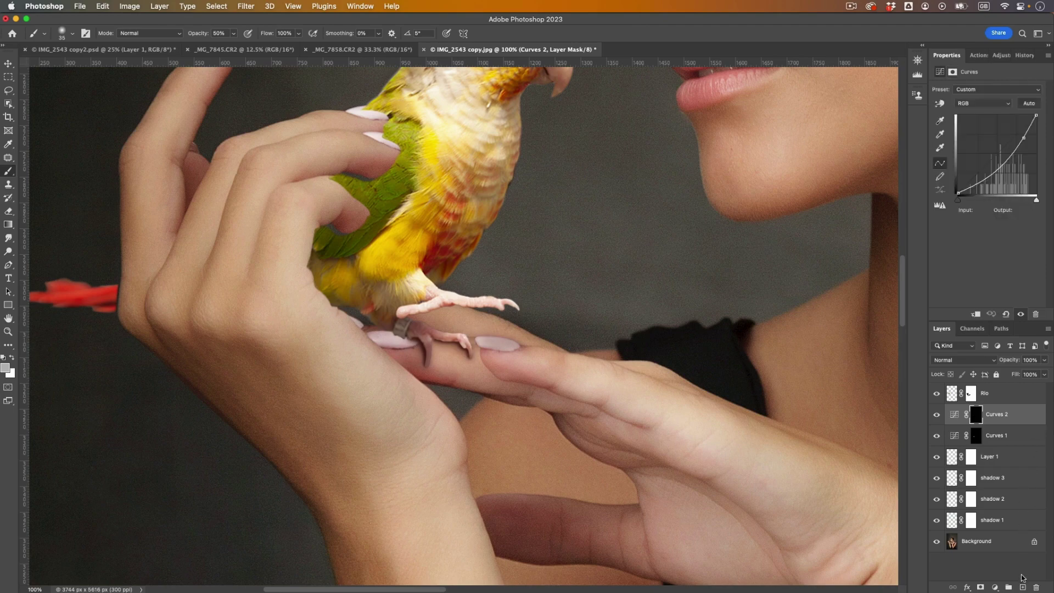
pyautogui.click(1022, 587)
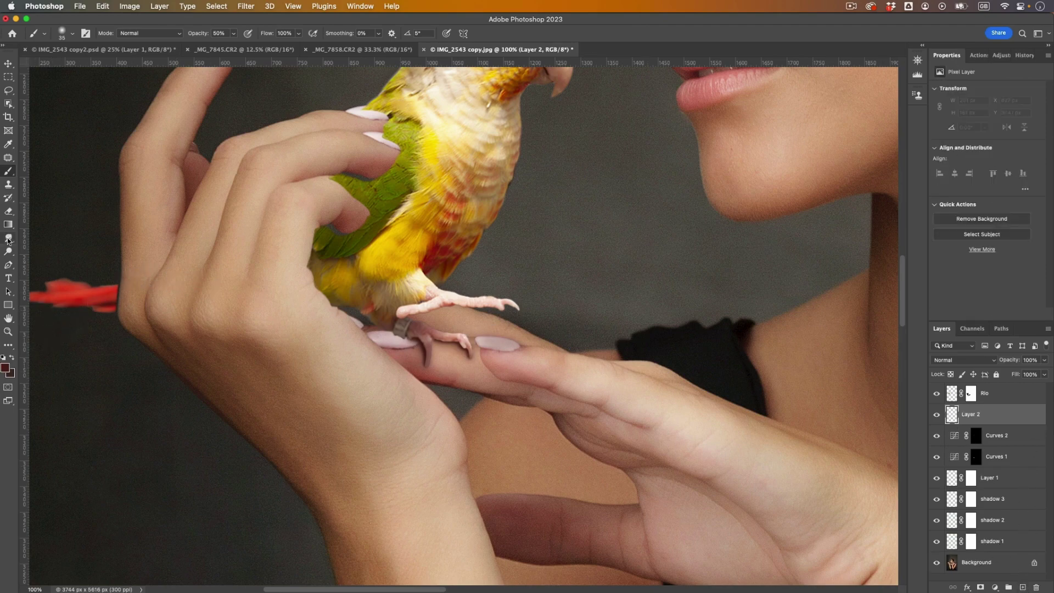
pyautogui.click(7, 370)
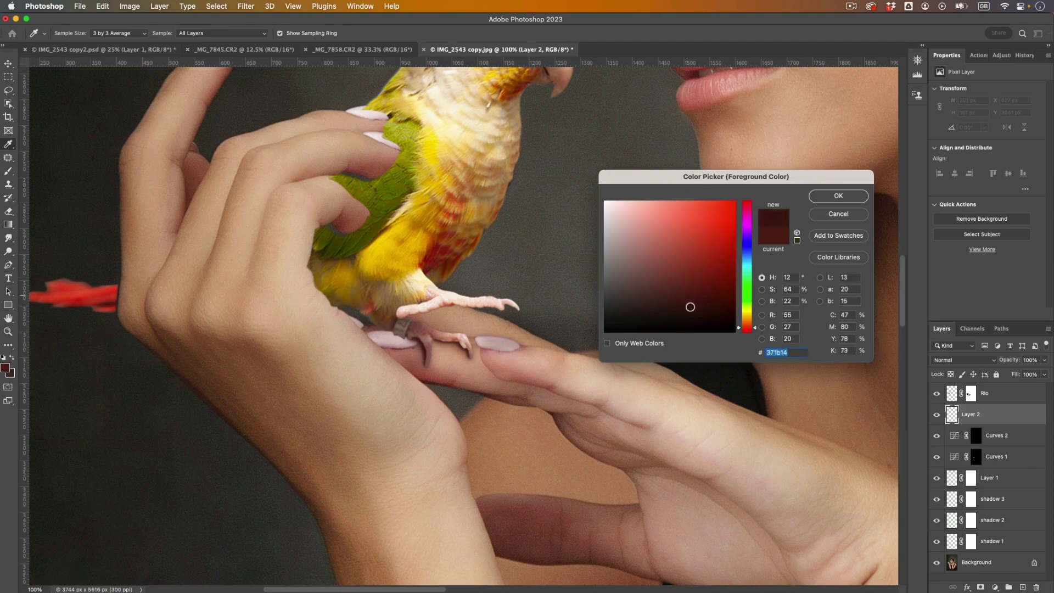
pyautogui.click(831, 199)
pyautogui.press('b')
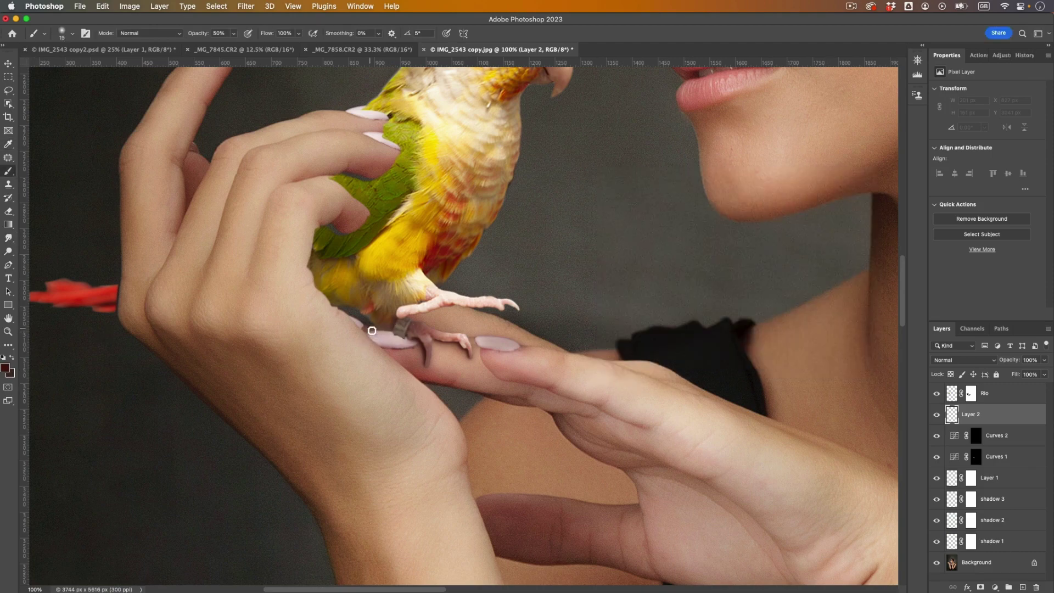
# - Paint dark brown over the two shaded fingernails beneath the parrot on Layer 2 with a small brush
pyautogui.press('super+plus')
pyautogui.press('[')
pyautogui.press('[')
pyautogui.press('[')
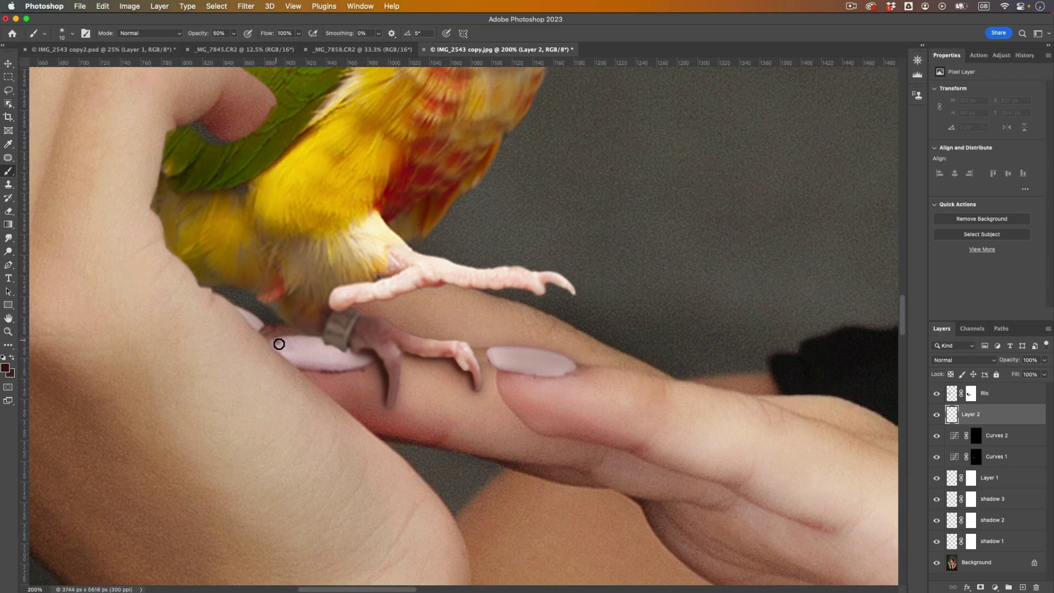
pyautogui.click(279, 344)
pyautogui.press('super+z')
pyautogui.press('super+z')
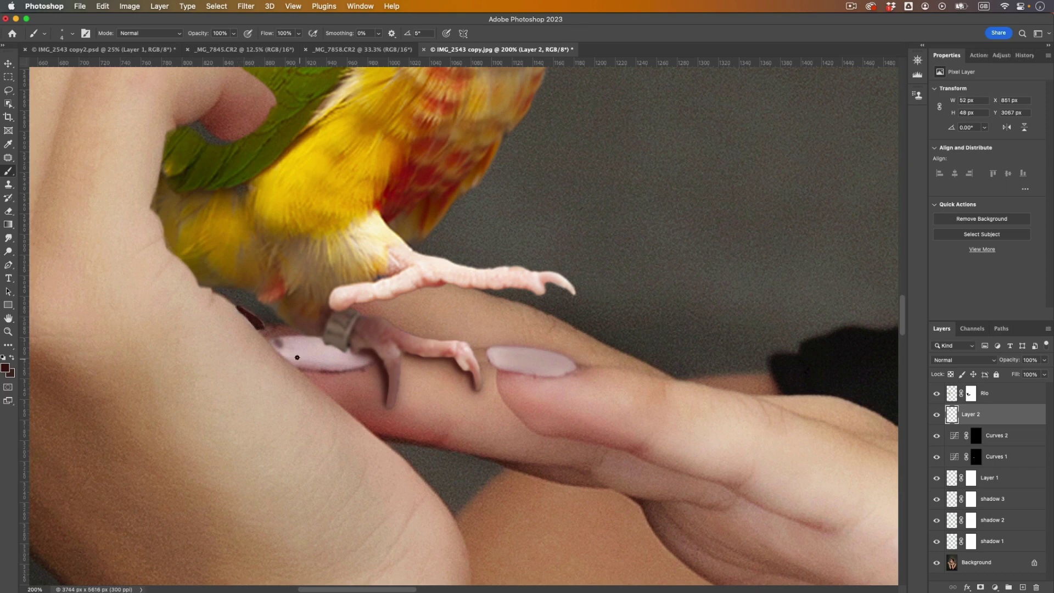
pyautogui.moveTo(286, 349)
pyautogui.mouseDown()
pyautogui.moveTo(277, 344)
pyautogui.moveTo(303, 365)
pyautogui.moveTo(333, 366)
pyautogui.moveTo(322, 368)
pyautogui.moveTo(368, 364)
pyautogui.moveTo(338, 369)
pyautogui.moveTo(369, 354)
pyautogui.moveTo(294, 342)
pyautogui.moveTo(346, 356)
pyautogui.moveTo(292, 354)
pyautogui.moveTo(316, 360)
pyautogui.moveTo(302, 357)
pyautogui.moveTo(357, 358)
pyautogui.moveTo(308, 367)
pyautogui.moveTo(289, 350)
pyautogui.moveTo(358, 367)
pyautogui.moveTo(302, 343)
pyautogui.moveTo(298, 355)
pyautogui.mouseUp()
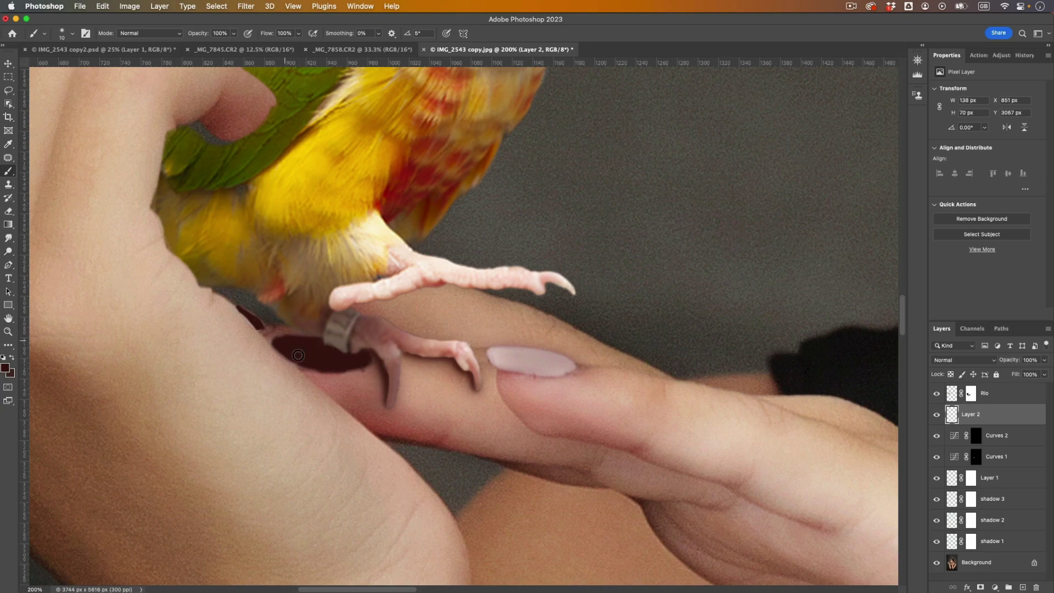
pyautogui.hotkey('ctrl', '-')
pyautogui.hotkey('ctrl', '-')
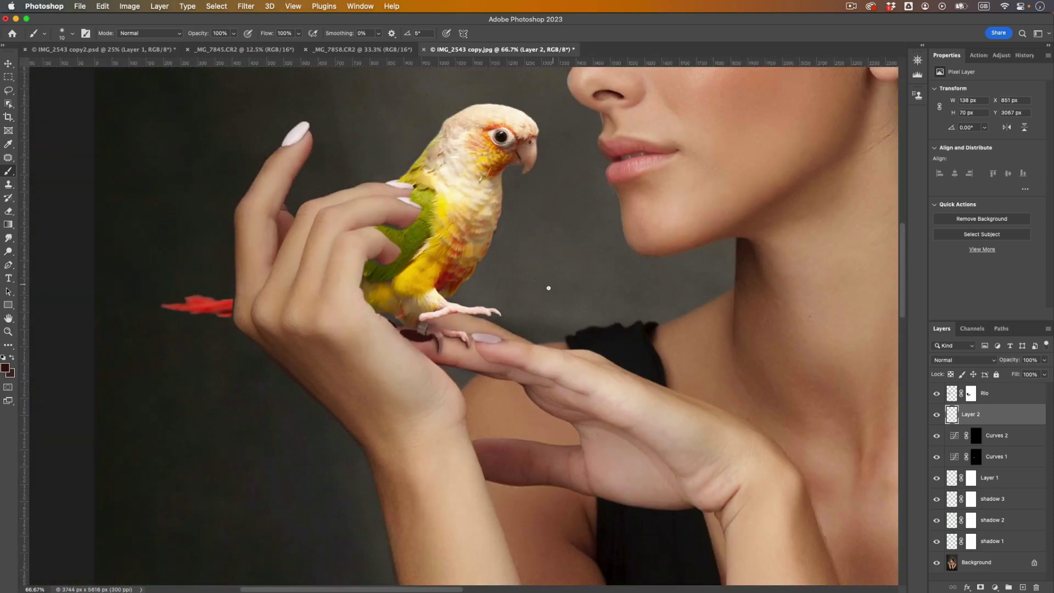
pyautogui.click(246, 6)
pyautogui.moveTo(364, 146)
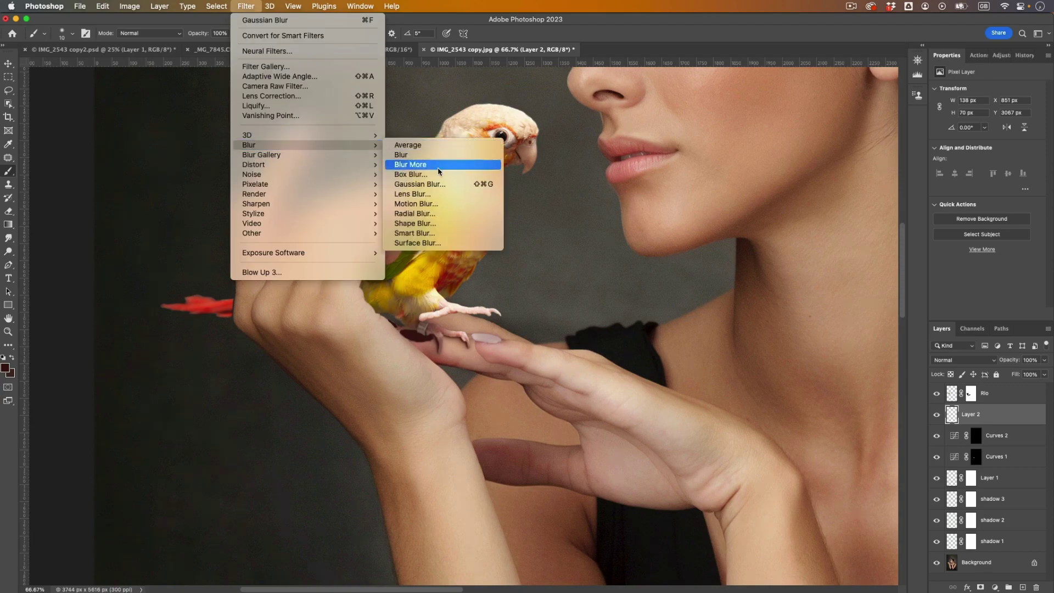
pyautogui.click(434, 184)
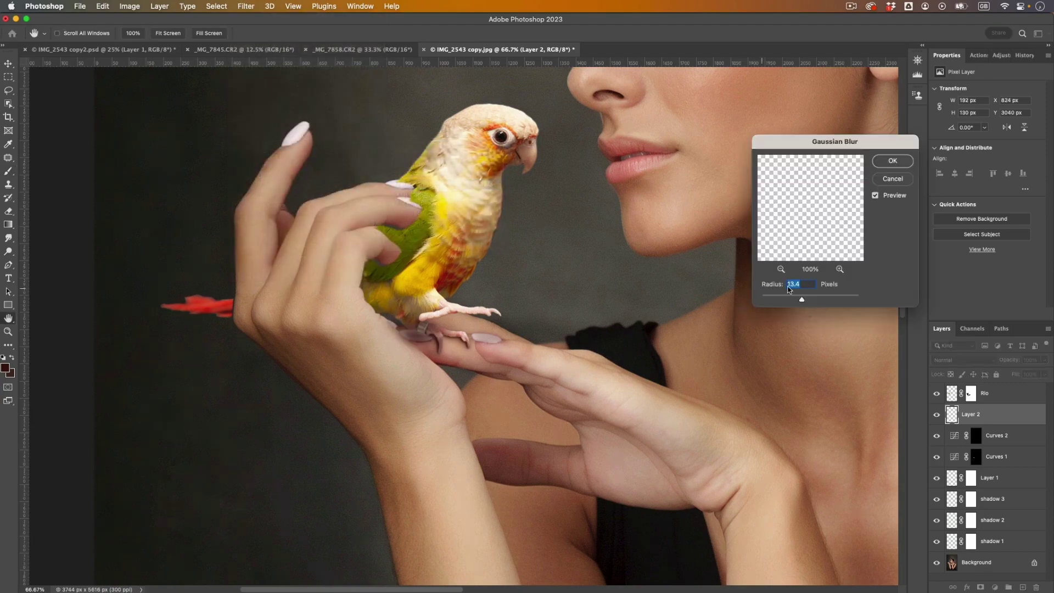
pyautogui.click(893, 181)
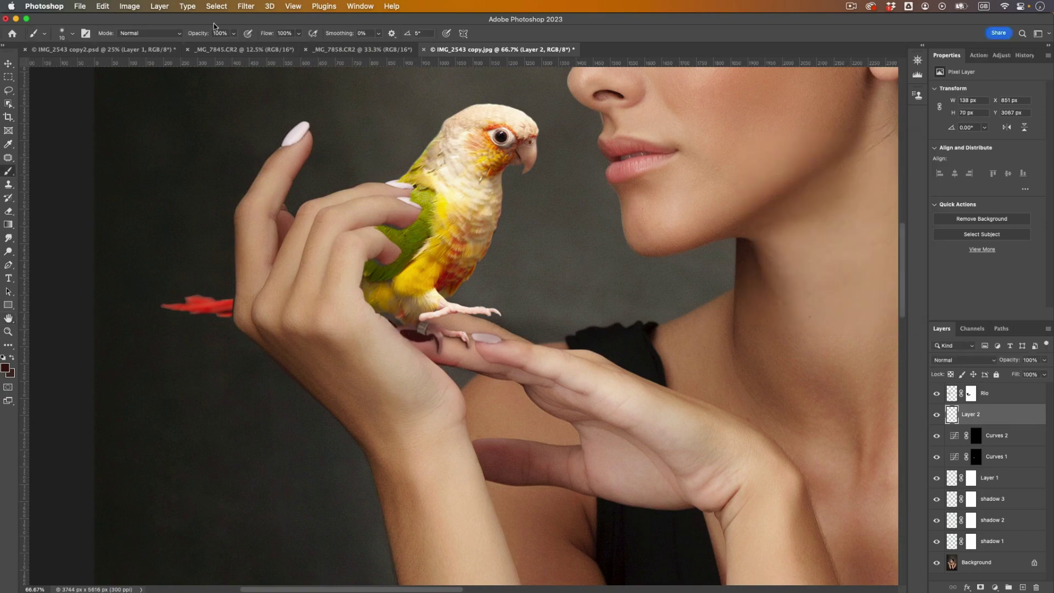
# - Apply a Gaussian Blur with a radius of 34.6 pixels to the painted shadow on Layer 2
pyautogui.click(245, 5)
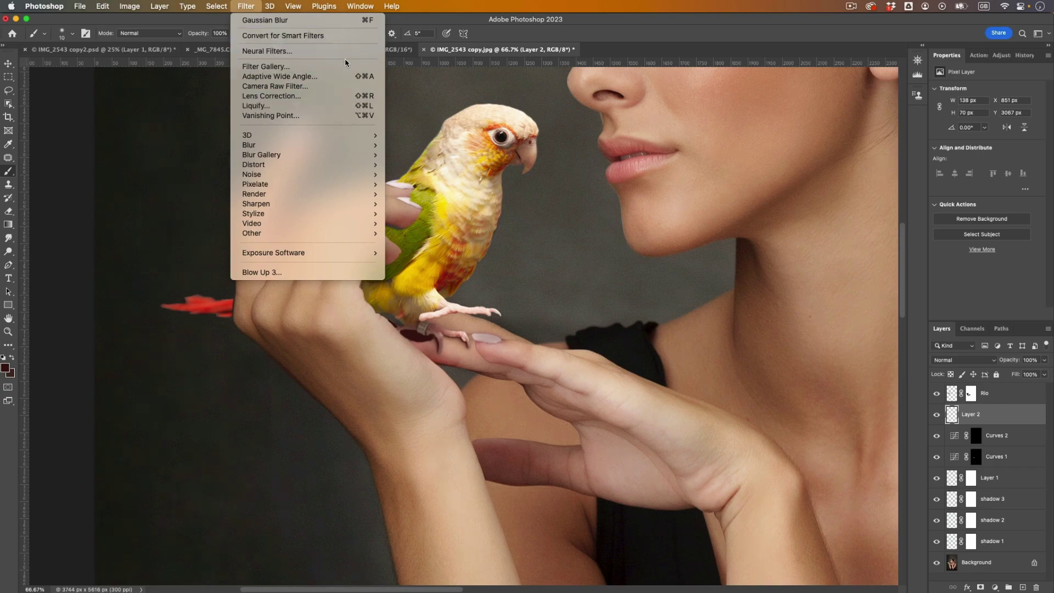
pyautogui.moveTo(340, 144)
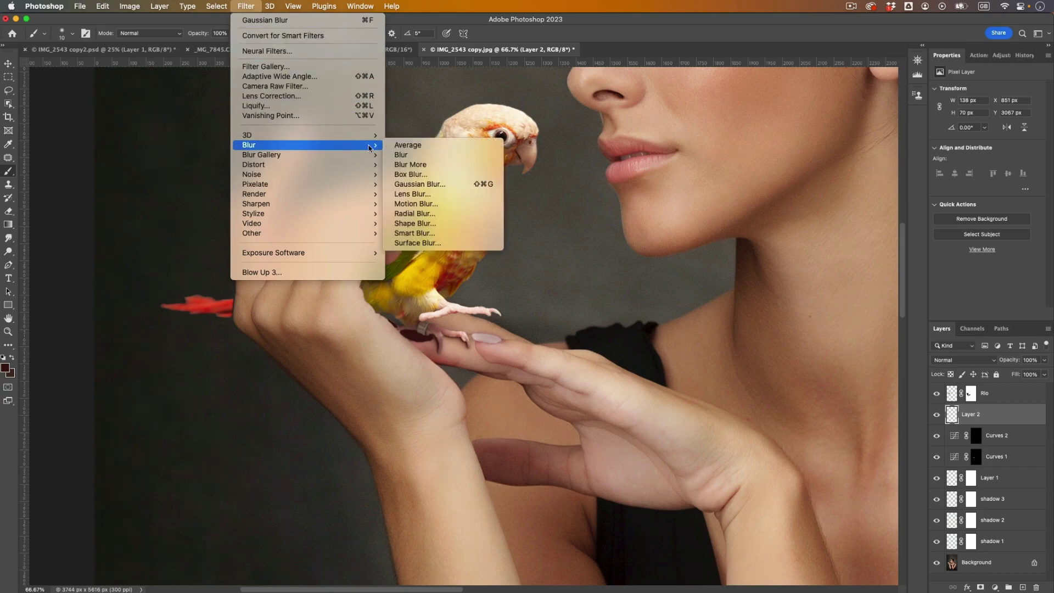
pyautogui.click(428, 185)
pyautogui.moveTo(809, 299); pyautogui.dragTo(812, 300)
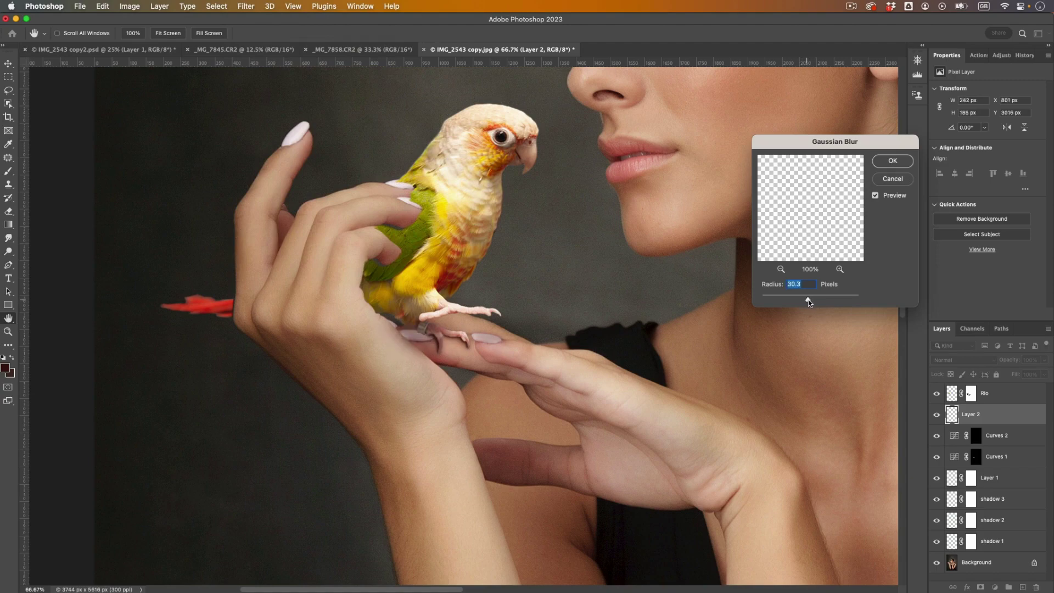
pyautogui.moveTo(808, 302); pyautogui.dragTo(810, 302)
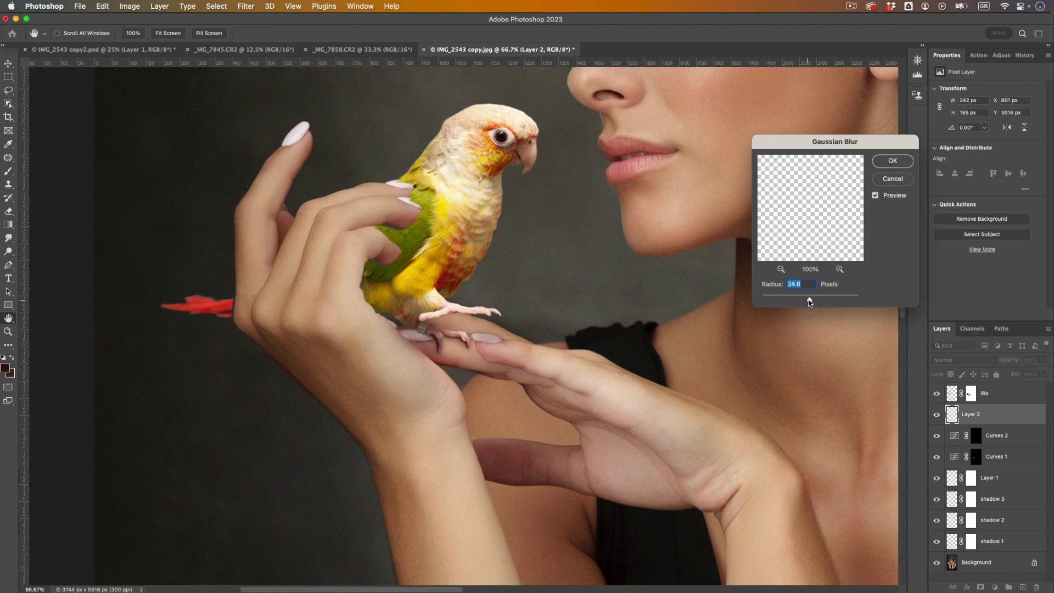
pyautogui.click(891, 161)
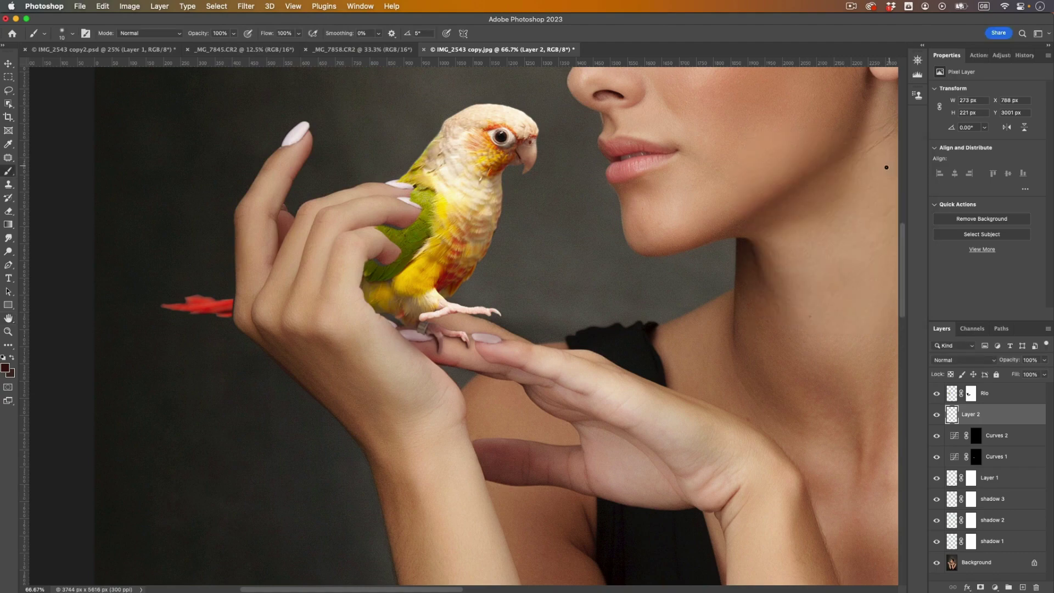
# - Add a layer mask to Layer 2 and paint black where its shadow spills onto the front palm's edge
pyautogui.click(936, 416)
pyautogui.click(936, 416)
pyautogui.click(982, 588)
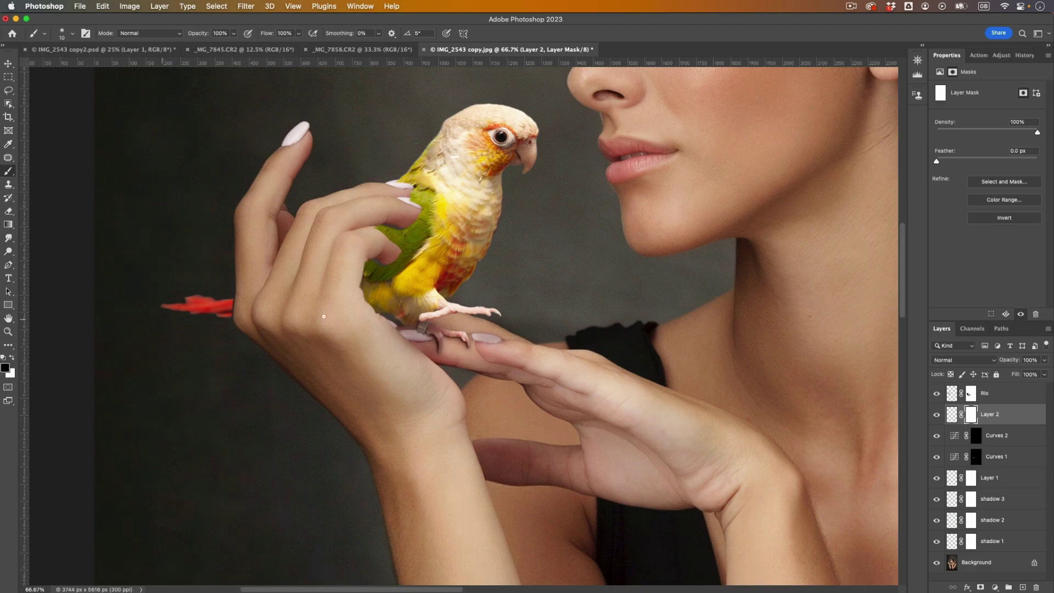
pyautogui.press(']')
pyautogui.press(']')
pyautogui.press(']')
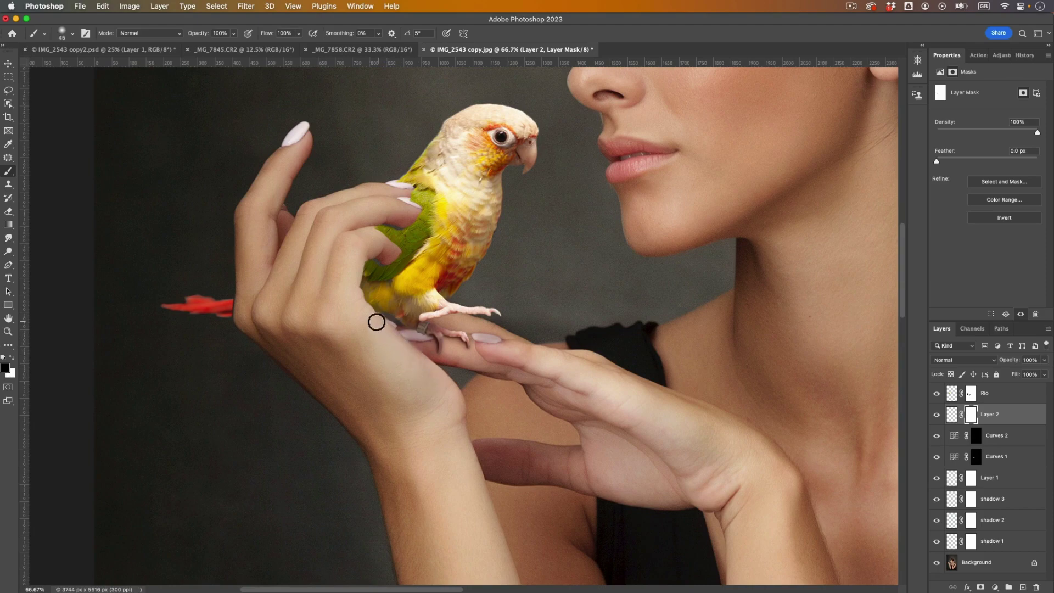
# - Compare the portrait with Layer 2 hidden and shown
pyautogui.click(937, 415)
pyautogui.click(937, 414)
pyautogui.press('super+minus')
pyautogui.press('super+minus')
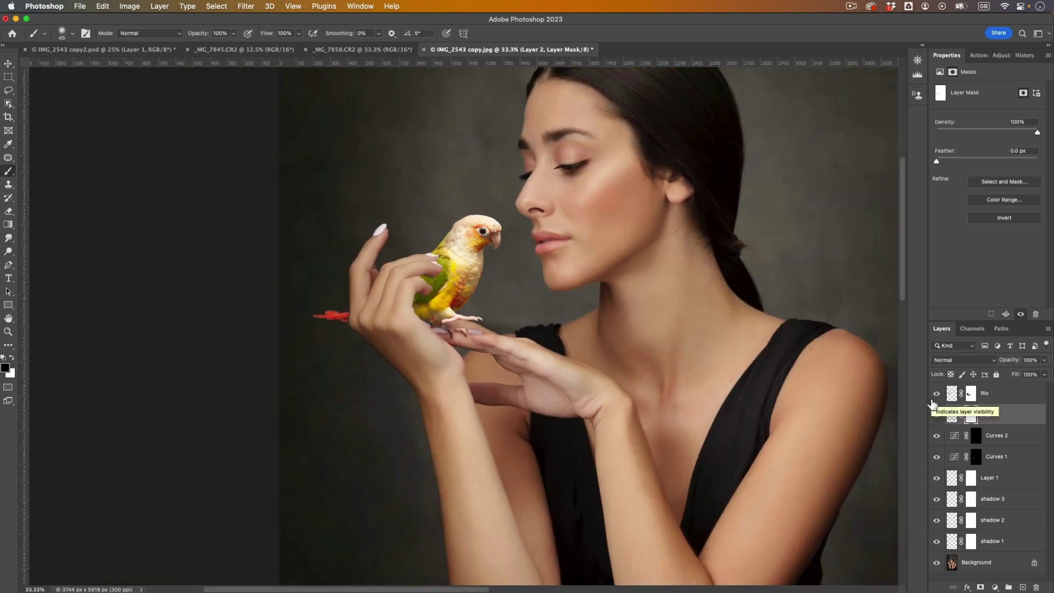
# - Select the Rio layer's image and nudge the parrot slightly so its feet rest naturally on the fingers
pyautogui.press('super+plus')
pyautogui.press('super+plus')
pyautogui.scroll(3, 494, 264)
pyautogui.hscroll(-1, 494, 265)
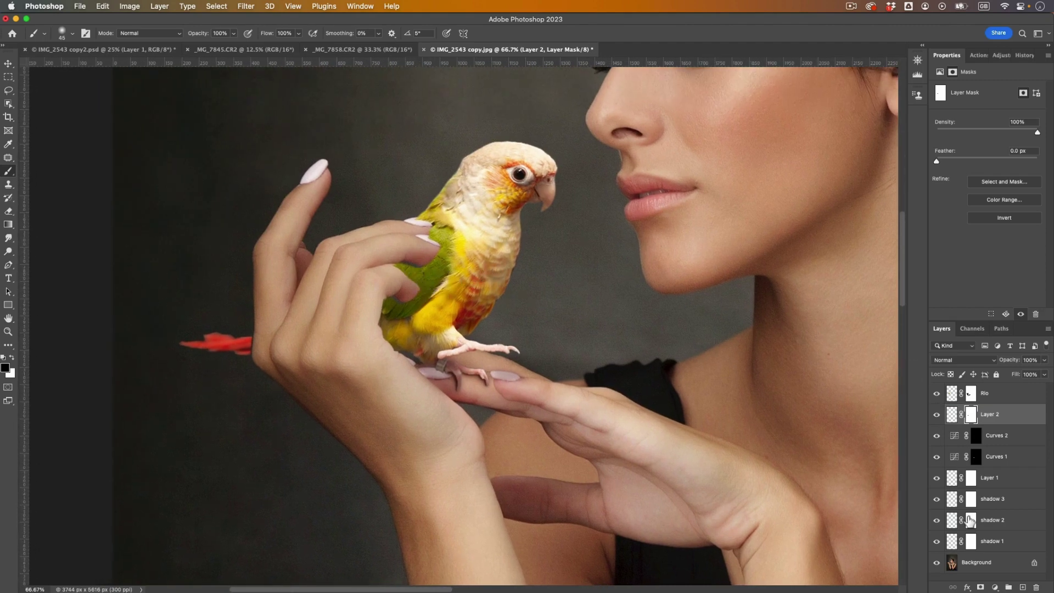
pyautogui.hotkey('alt', ']')
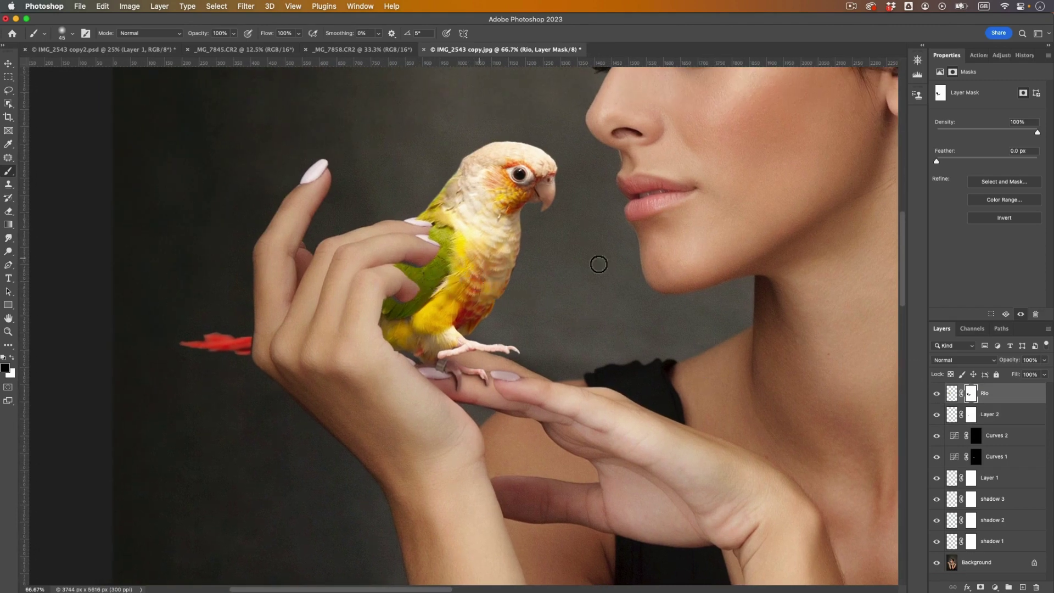
pyautogui.click(956, 396)
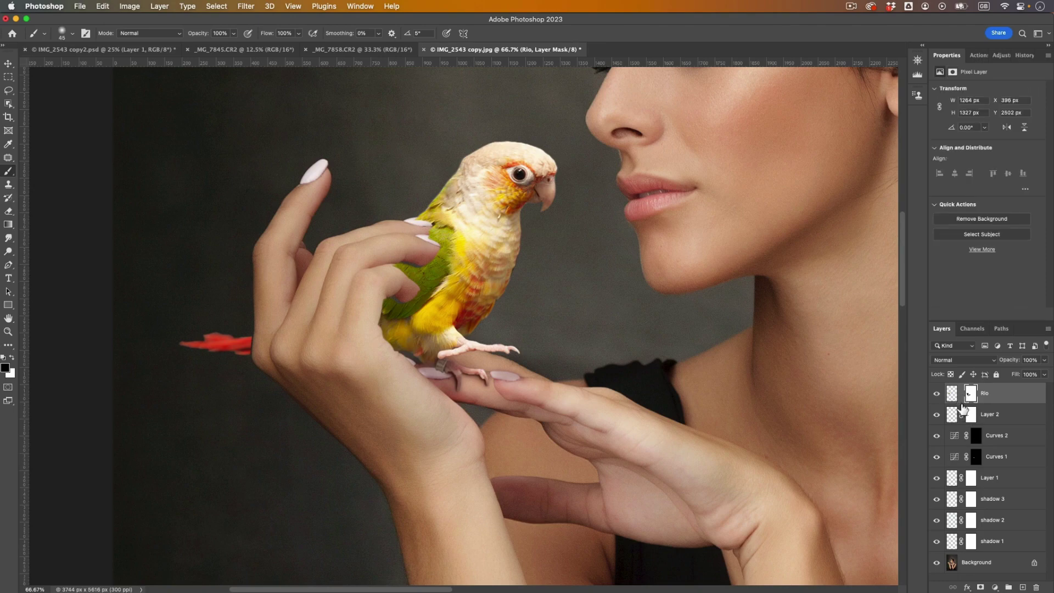
pyautogui.press('v')
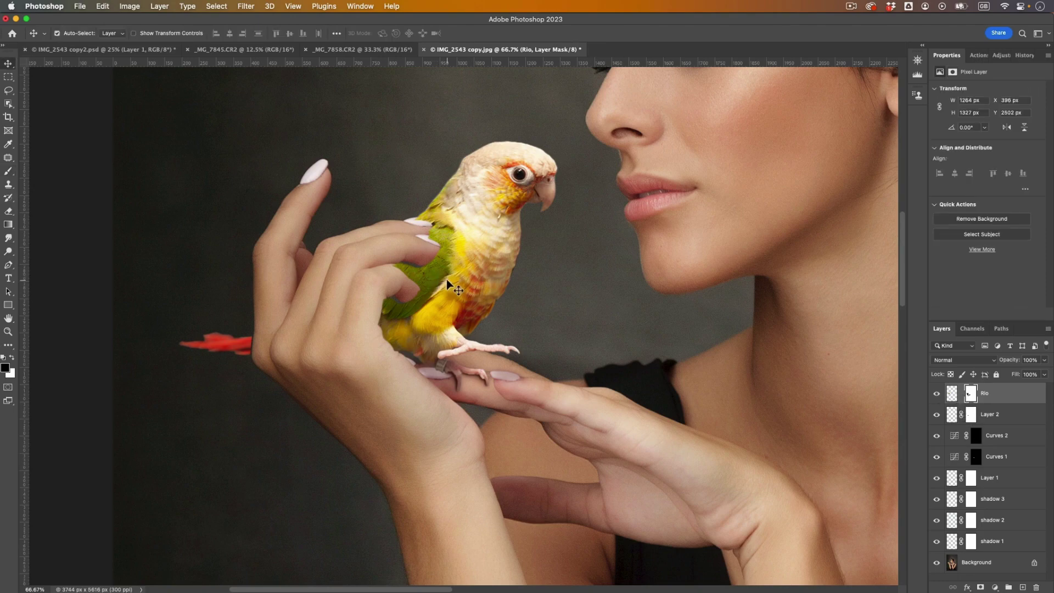
pyautogui.moveTo(446, 280); pyautogui.dragTo(449, 286)
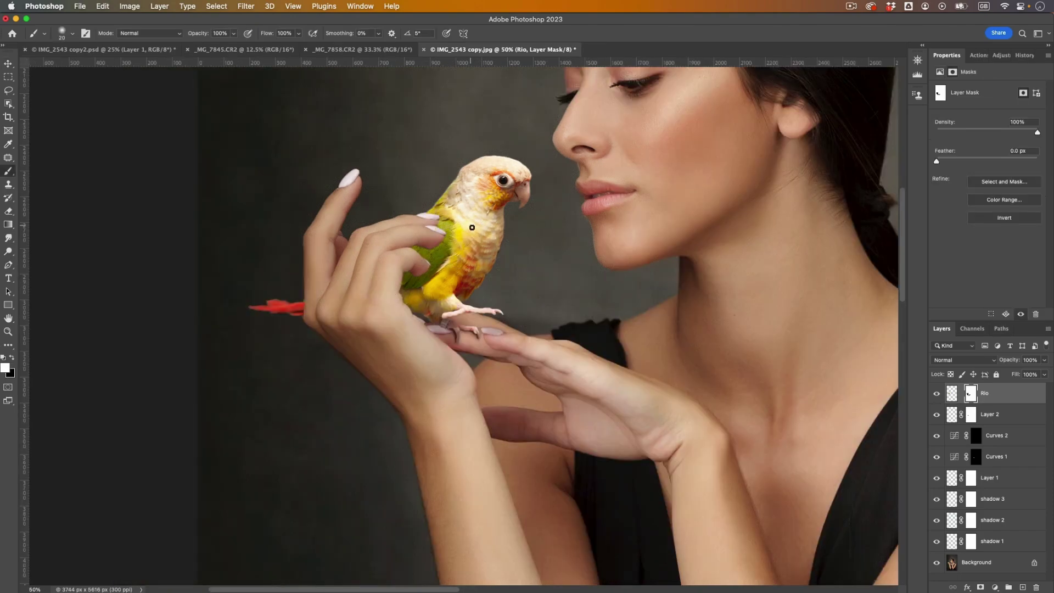
pyautogui.scroll(3, 472, 228)
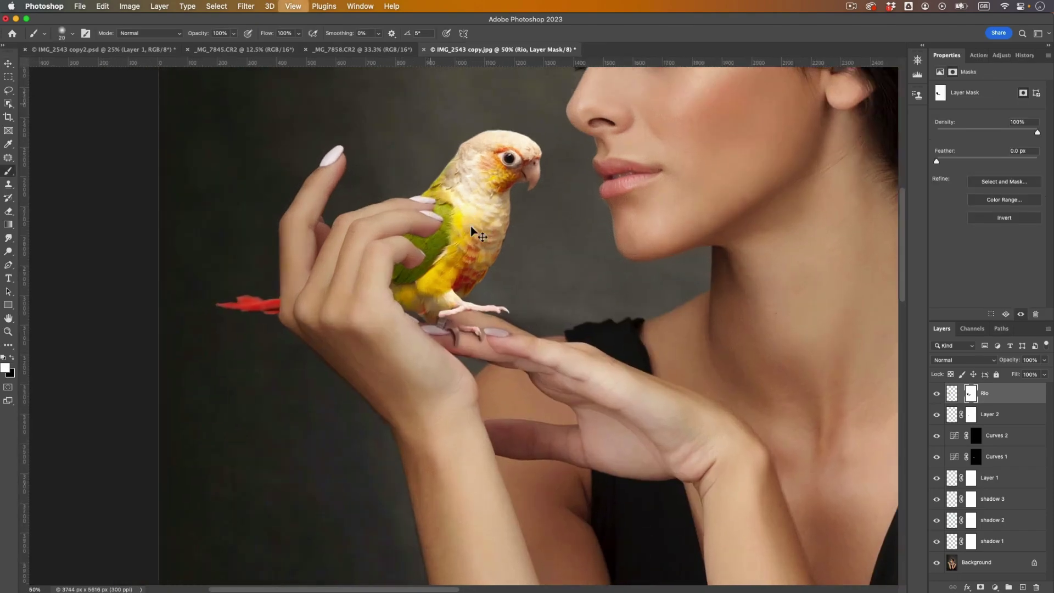
pyautogui.press('v')
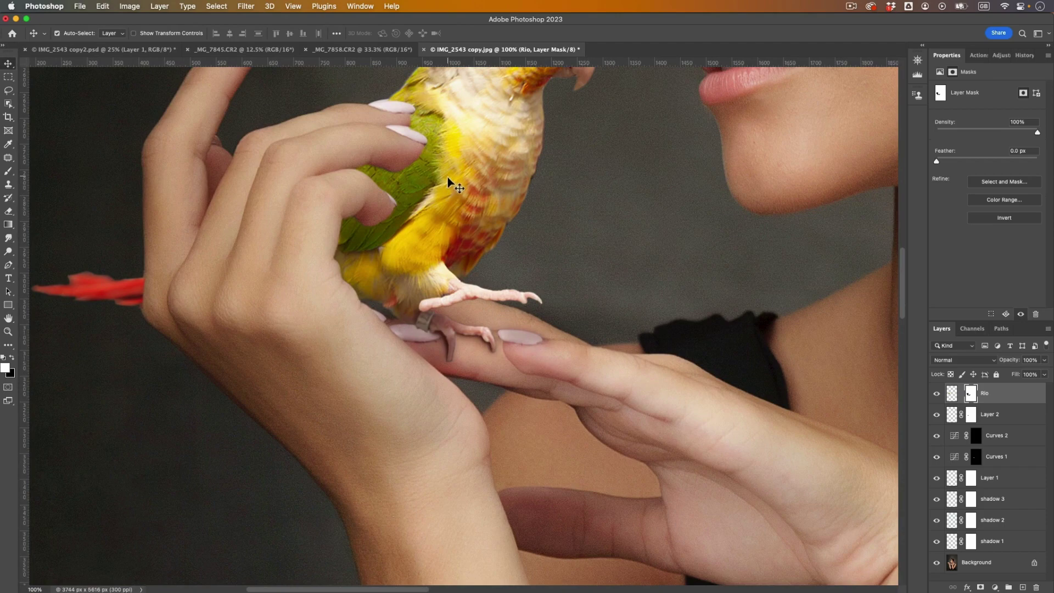
pyautogui.moveTo(433, 181); pyautogui.dragTo(435, 184)
pyautogui.moveTo(457, 193); pyautogui.dragTo(453, 192)
# - Paint white on the Rio layer mask around the parrot's lower claws with a 50-pixel brush
pyautogui.press('b')
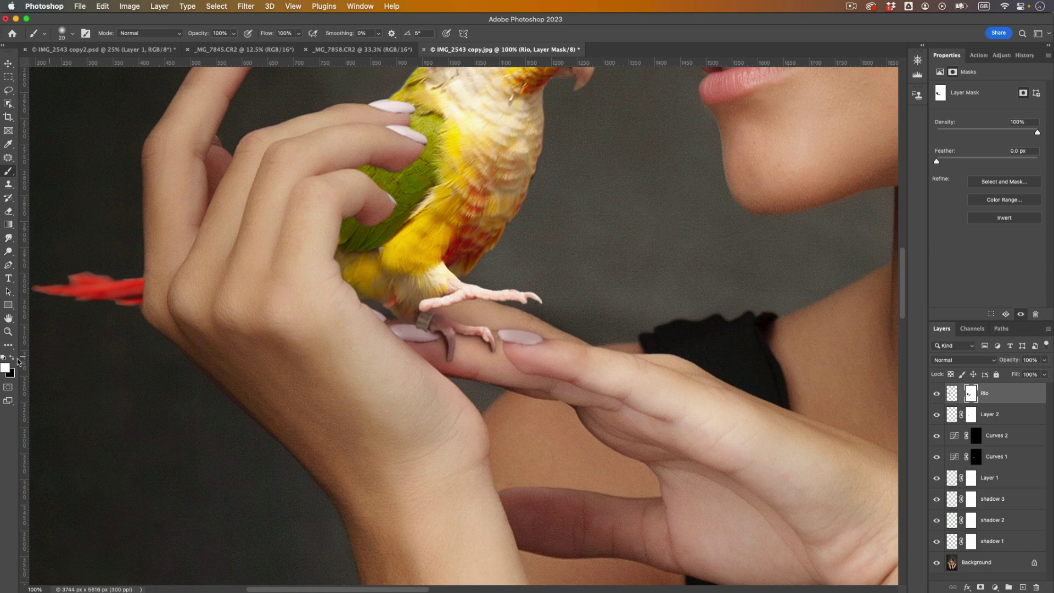
pyautogui.press(']')
pyautogui.press(']')
pyautogui.press(']')
pyautogui.moveTo(451, 337)
pyautogui.mouseDown()
pyautogui.moveTo(490, 347)
pyautogui.moveTo(448, 348)
pyautogui.moveTo(424, 319)
pyautogui.moveTo(478, 336)
pyautogui.moveTo(491, 345)
pyautogui.moveTo(434, 329)
pyautogui.moveTo(485, 351)
pyautogui.mouseUp()
# - Compare the portrait with the Rio layer hidden and shown, then inspect the parrot up close
pyautogui.click(294, 6)
pyautogui.press('super+minus')
pyautogui.press('super+minus')
pyautogui.press('super+minus')
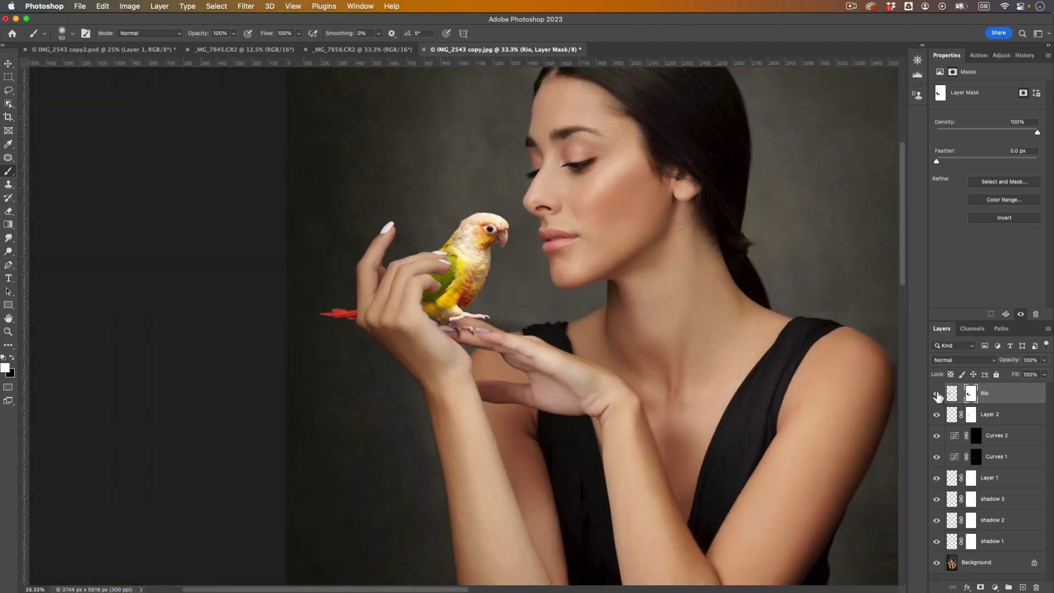
pyautogui.click(937, 395)
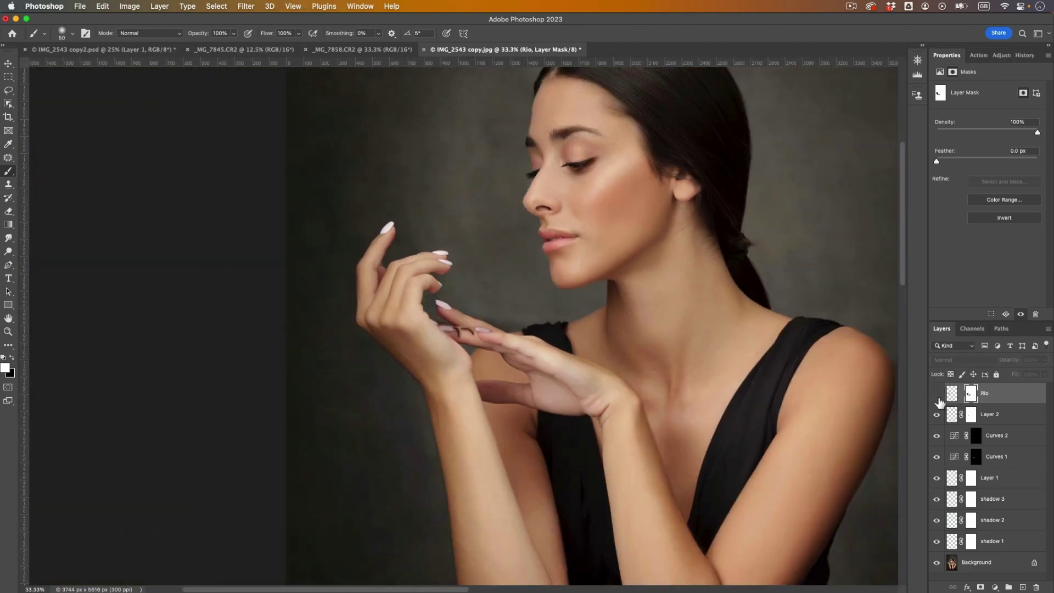
pyautogui.click(937, 394)
pyautogui.click(937, 395)
pyautogui.press('super+plus')
pyautogui.press('super+plus')
pyautogui.press('super+plus')
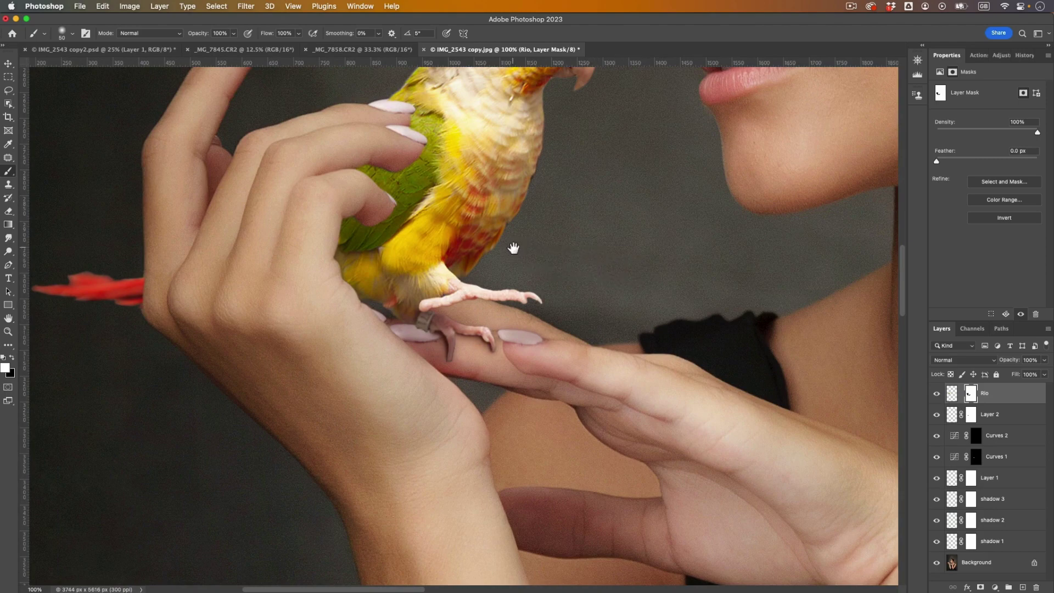
pyautogui.moveTo(513, 245); pyautogui.dragTo(548, 314)
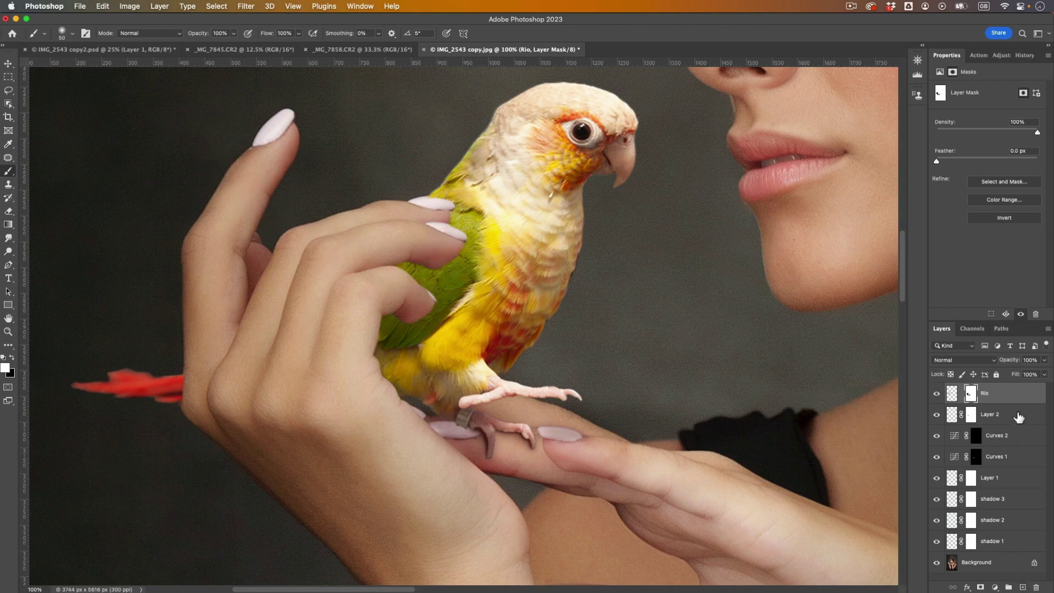
pyautogui.click(1022, 587)
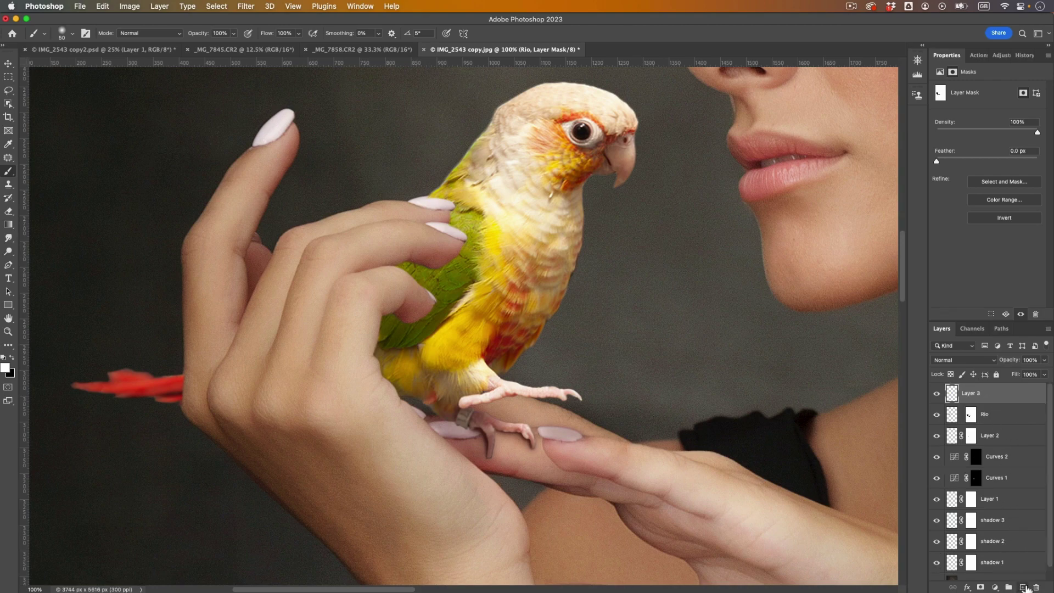
pyautogui.keyDown('alt'); pyautogui.click(578, 174); pyautogui.keyUp('alt')
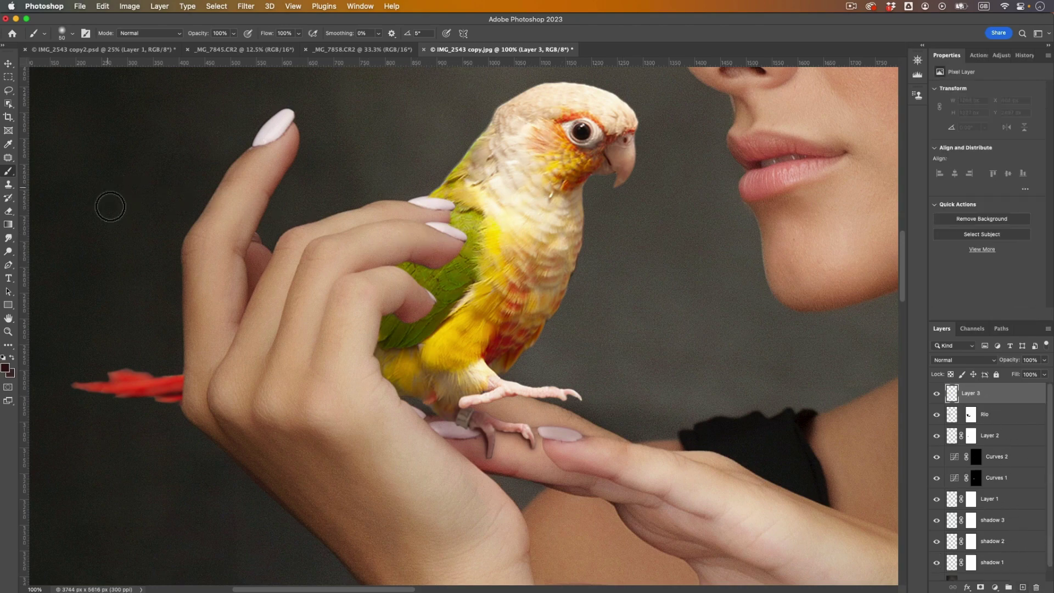
pyautogui.press('super+z')
# - Add a darkening Curves adjustment above the Rio layer, mapping input 101 to output 64, and invert its mask to black
pyautogui.click(995, 586)
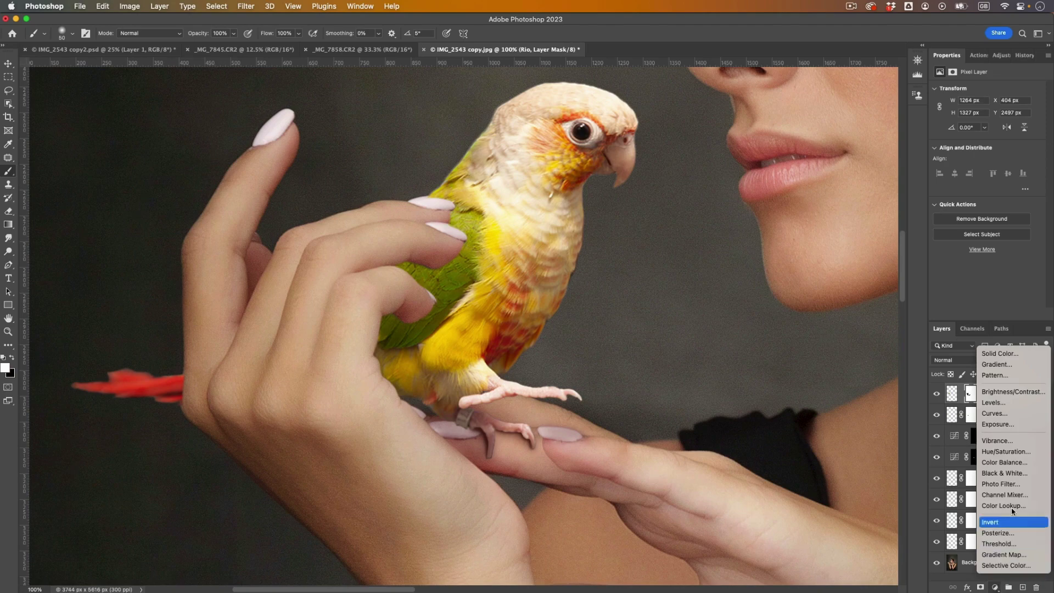
pyautogui.click(1016, 416)
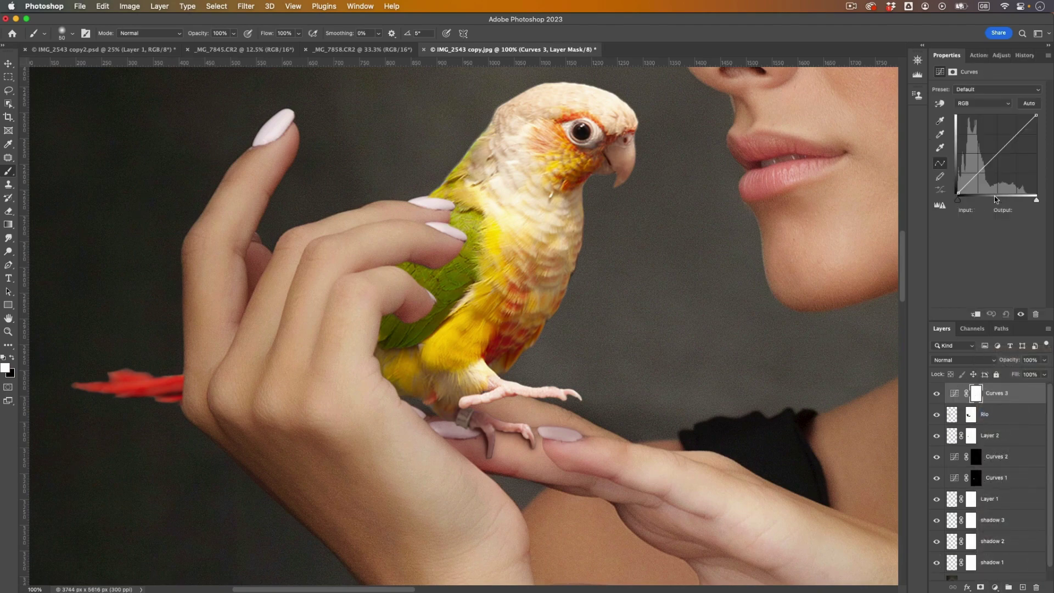
pyautogui.click(940, 104)
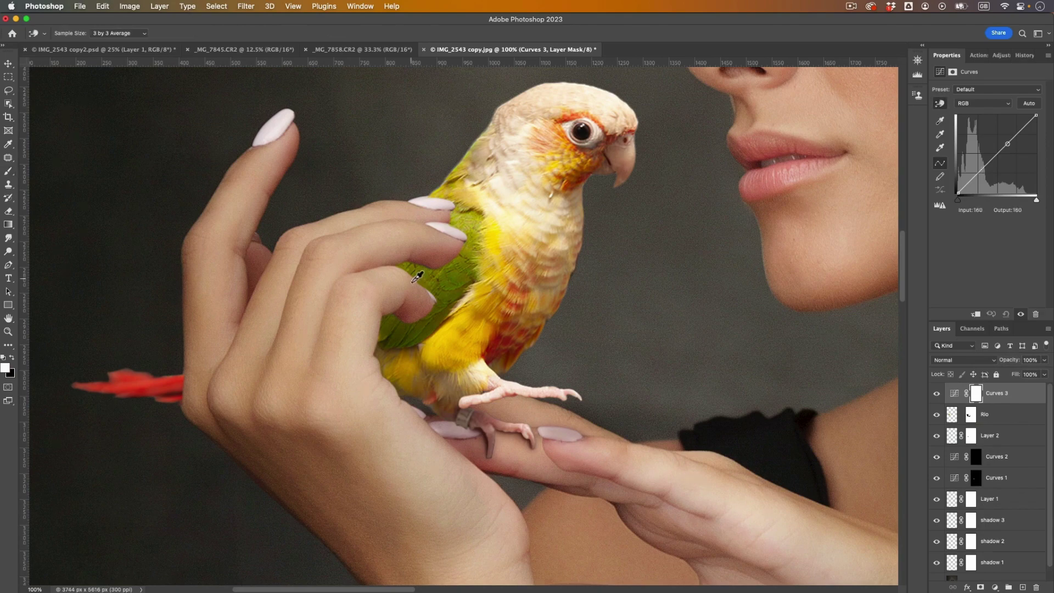
pyautogui.moveTo(433, 276); pyautogui.dragTo(431, 297)
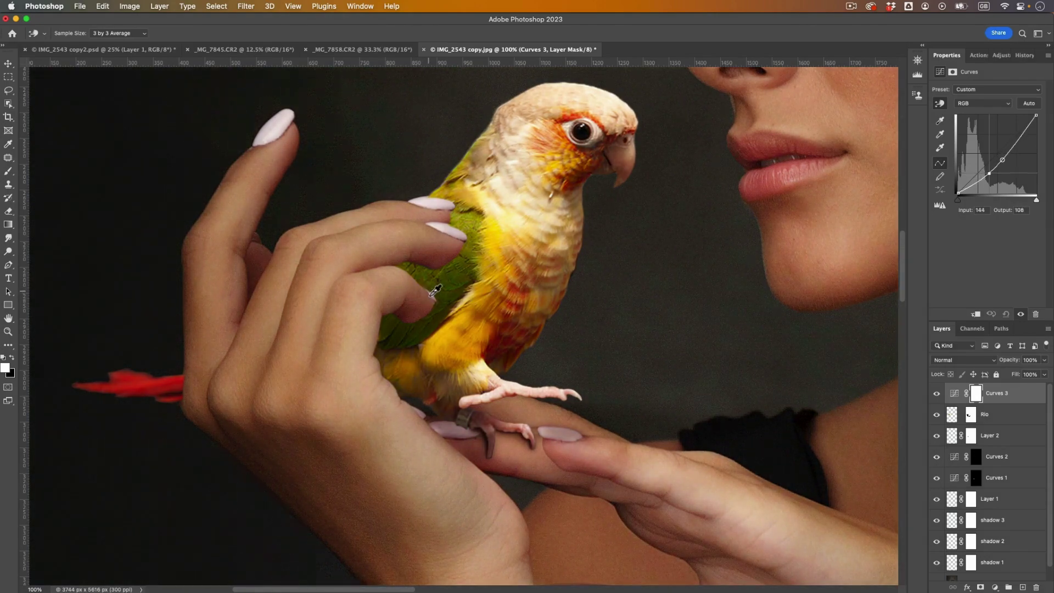
pyautogui.press('super+i')
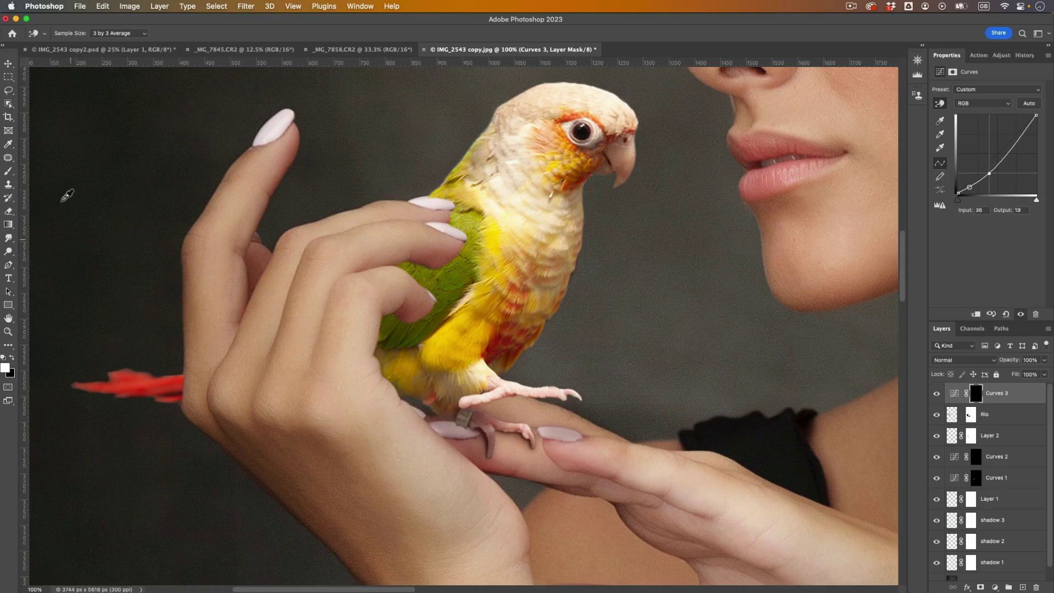
# - Try to paint white on the new Curves mask over the fingertips and parrot's wing with a 150-pixel brush, then undo the strokes
pyautogui.press('b')
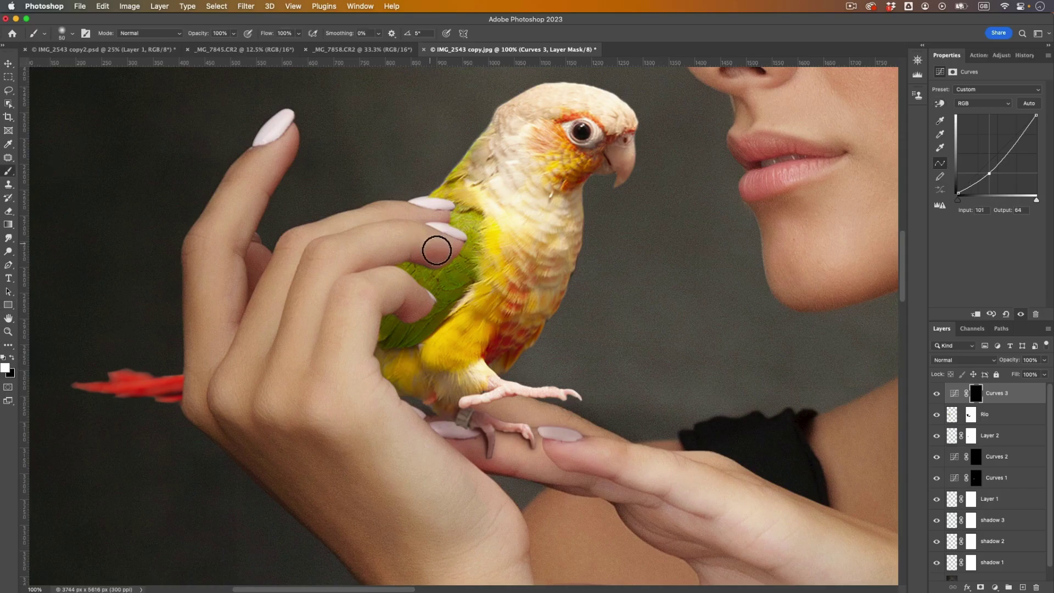
pyautogui.press(']')
pyautogui.press(']')
pyautogui.press(']')
pyautogui.press(']')
pyautogui.press(']')
pyautogui.press(']')
pyautogui.press(']')
pyautogui.moveTo(418, 263); pyautogui.dragTo(419, 261)
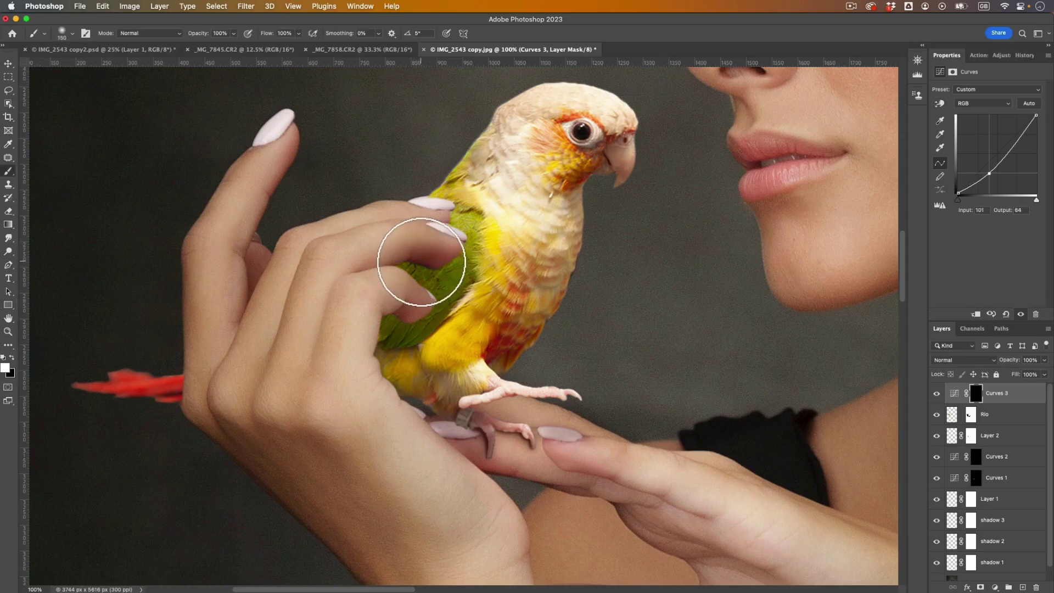
pyautogui.press('super+z')
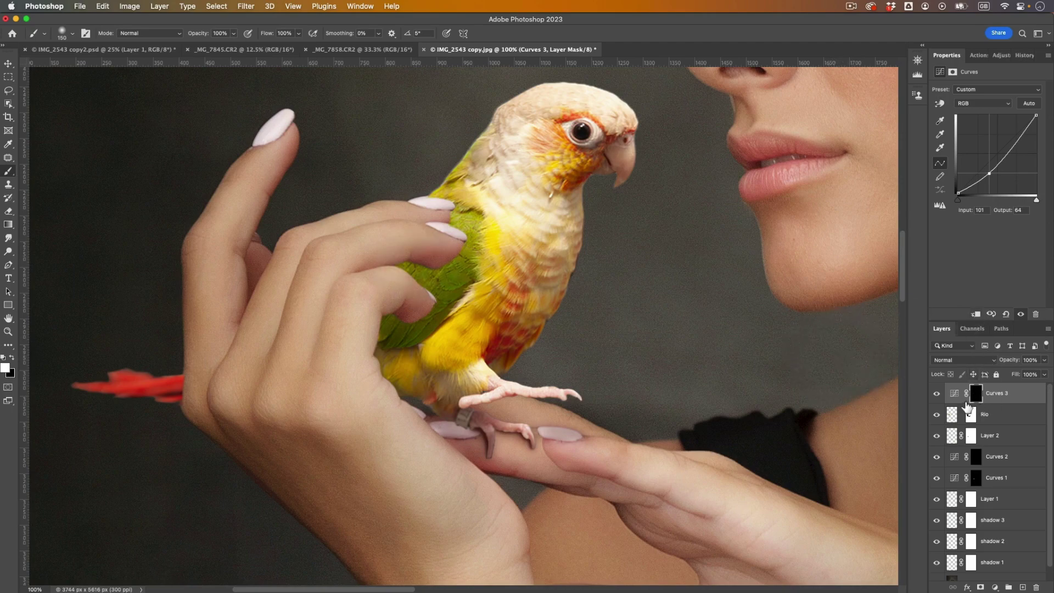
pyautogui.moveTo(471, 306)
pyautogui.mouseDown()
pyautogui.moveTo(431, 278)
pyautogui.moveTo(394, 267)
pyautogui.mouseUp()
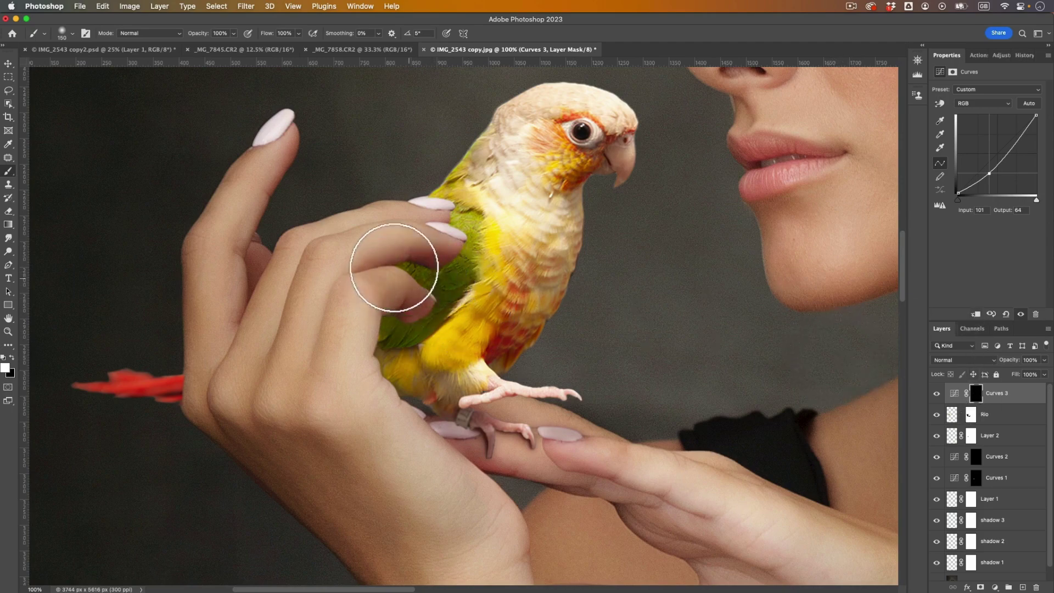
pyautogui.press('super+z')
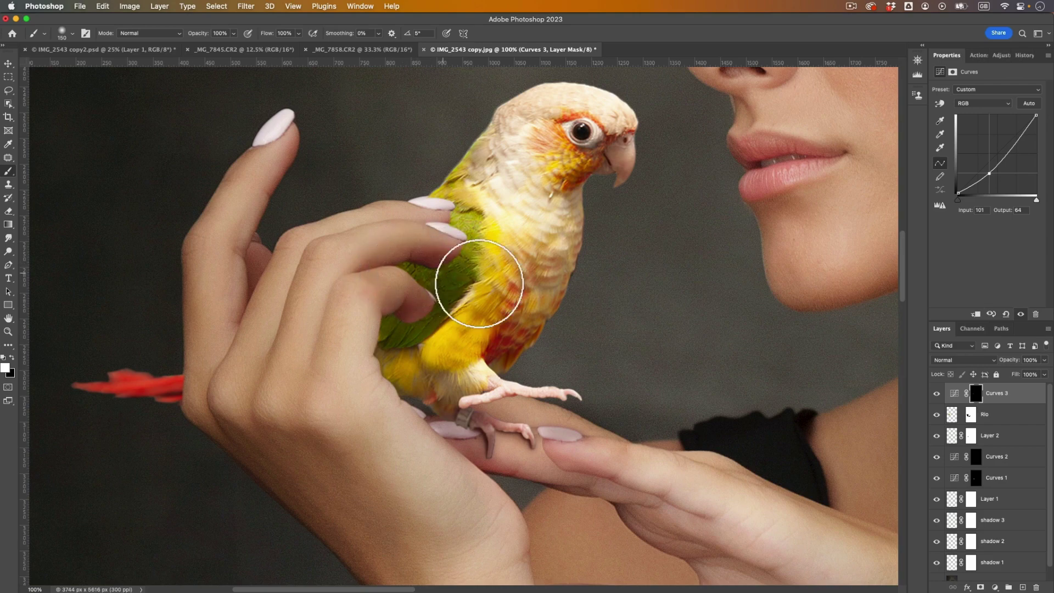
# - Clip Curves 3 to the Rio layer and paint white on its mask over the parrot's wing and belly beside the fingers
pyautogui.click(980, 314)
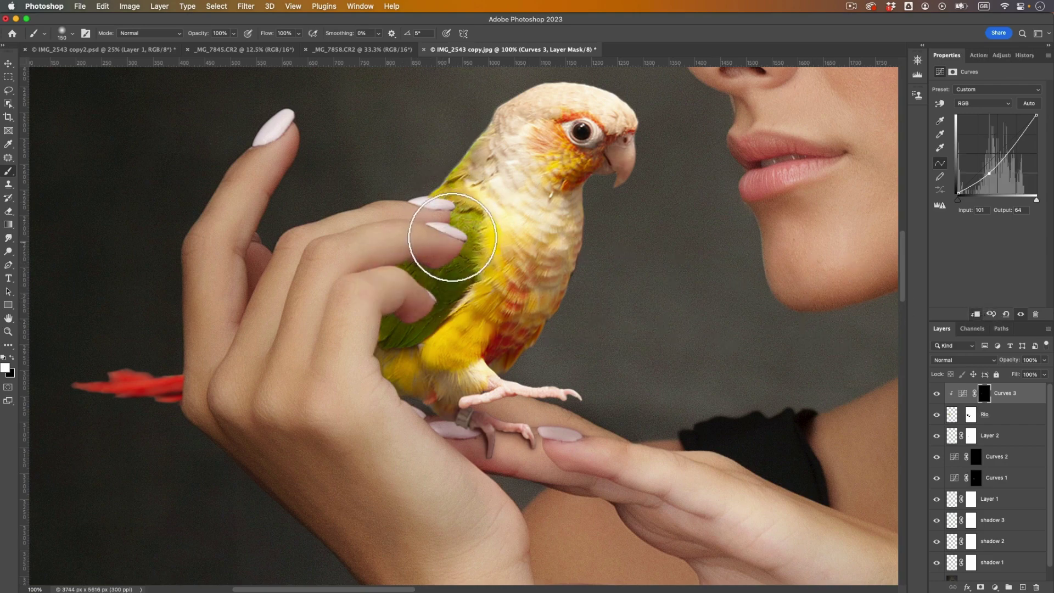
pyautogui.moveTo(453, 237)
pyautogui.mouseDown()
pyautogui.moveTo(433, 231)
pyautogui.moveTo(446, 275)
pyautogui.mouseUp()
pyautogui.moveTo(404, 324)
pyautogui.mouseDown()
pyautogui.moveTo(369, 329)
pyautogui.moveTo(429, 271)
pyautogui.moveTo(438, 208)
pyautogui.moveTo(445, 265)
pyautogui.moveTo(408, 334)
pyautogui.moveTo(416, 343)
pyautogui.moveTo(400, 356)
pyautogui.mouseUp()
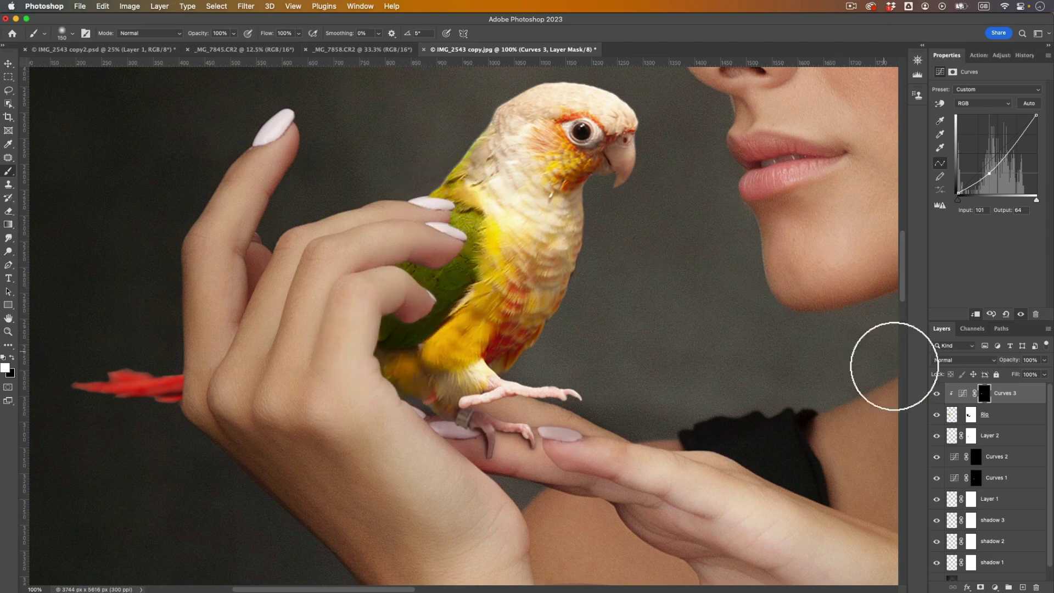
# - Compare the parrot's shading with Curves 3 hidden and shown, both up close and at 50% zoom
pyautogui.click(936, 393)
pyautogui.click(937, 394)
pyautogui.press('super+minus')
pyautogui.press('super+minus')
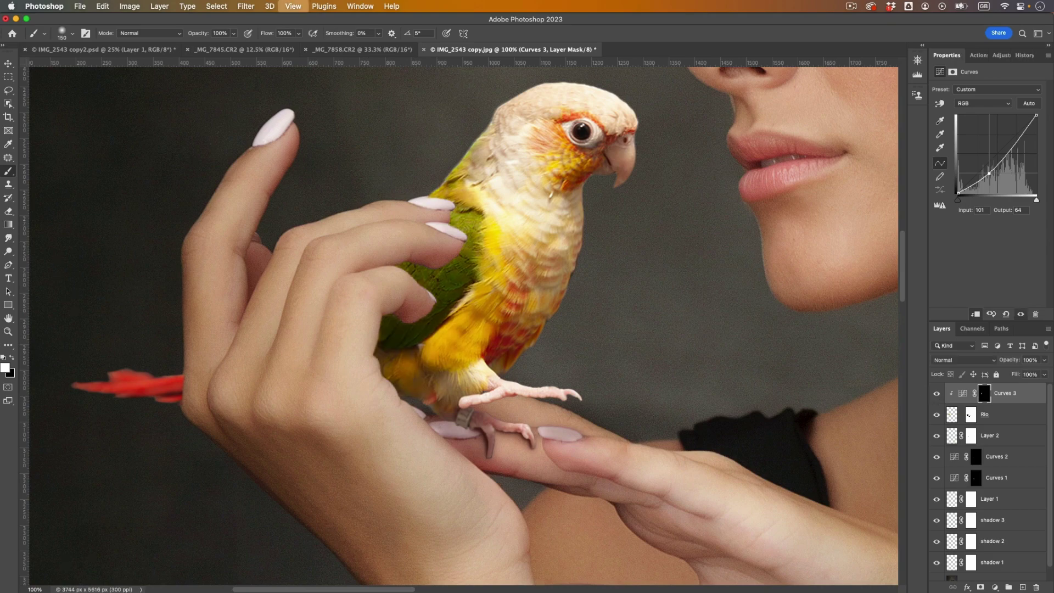
pyautogui.click(937, 393)
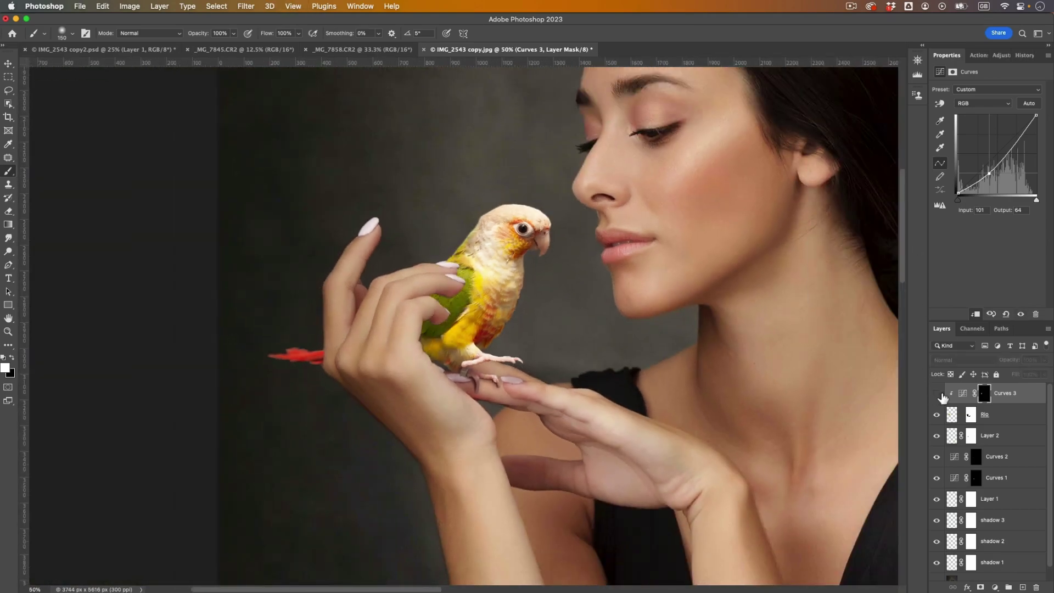
pyautogui.click(937, 393)
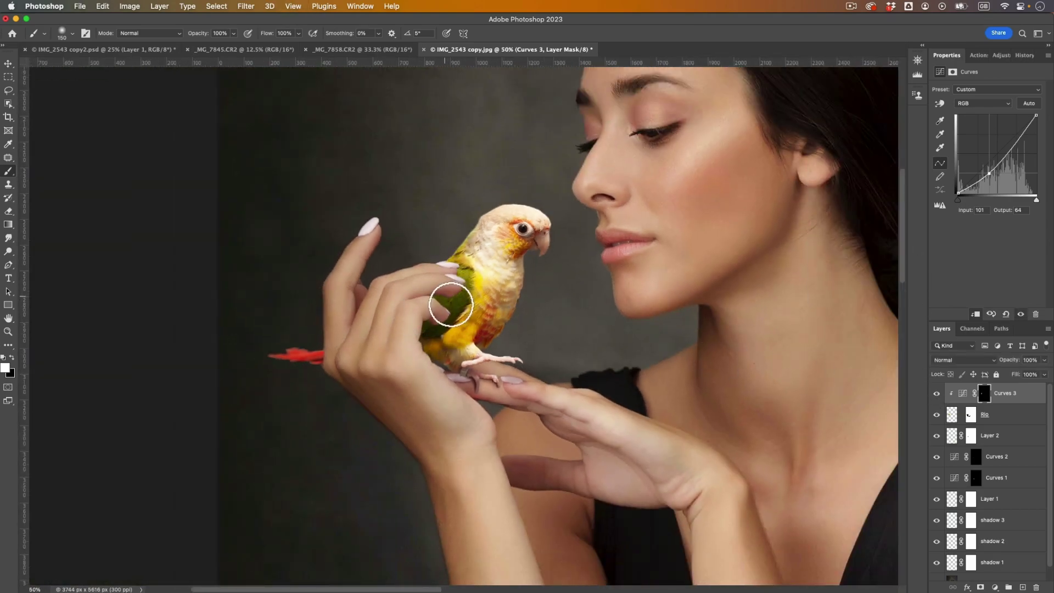
# - Add another darkening Curves adjustment on top, mapping input 69 to output 59, invert its mask, and ready a 70-pixel brush
pyautogui.press('[')
pyautogui.press('[')
pyautogui.press('[')
pyautogui.press('[')
pyautogui.press('[')
pyautogui.click(995, 587)
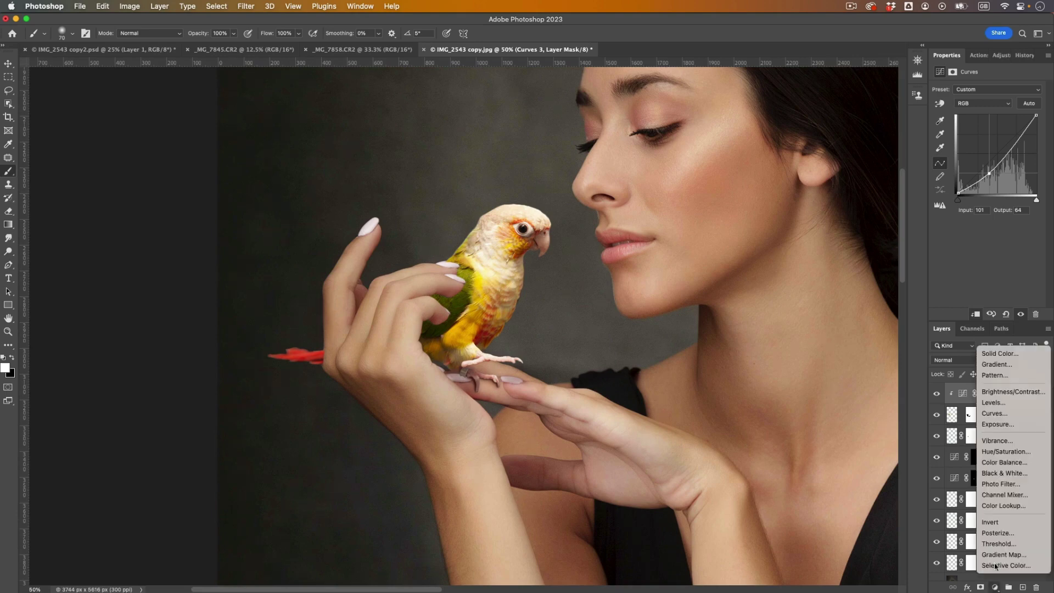
pyautogui.click(1020, 417)
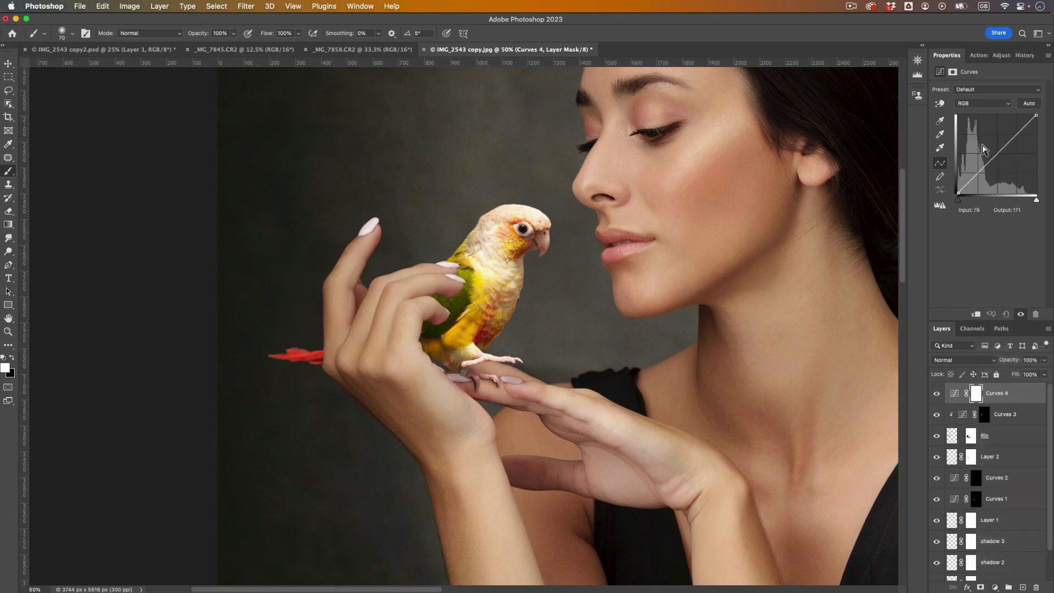
pyautogui.click(941, 103)
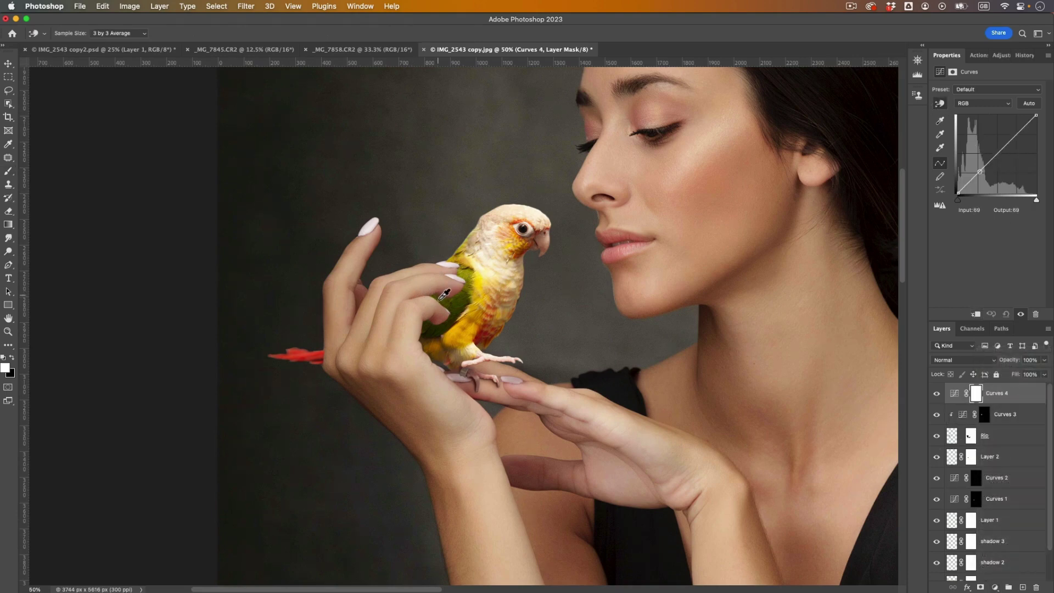
pyautogui.moveTo(444, 295); pyautogui.dragTo(443, 303)
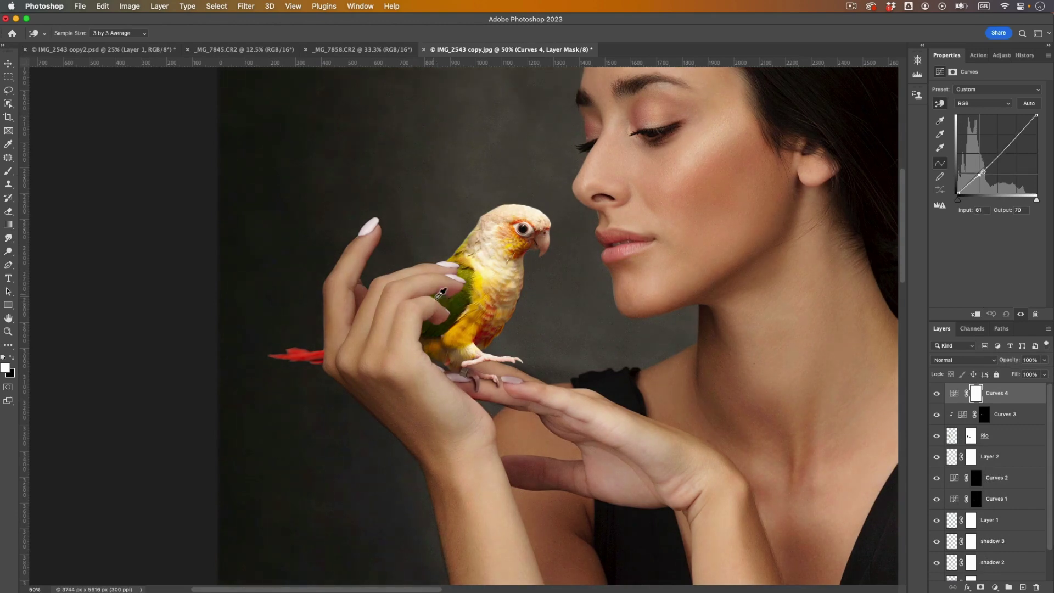
pyautogui.hotkey('ctrl', 'i')
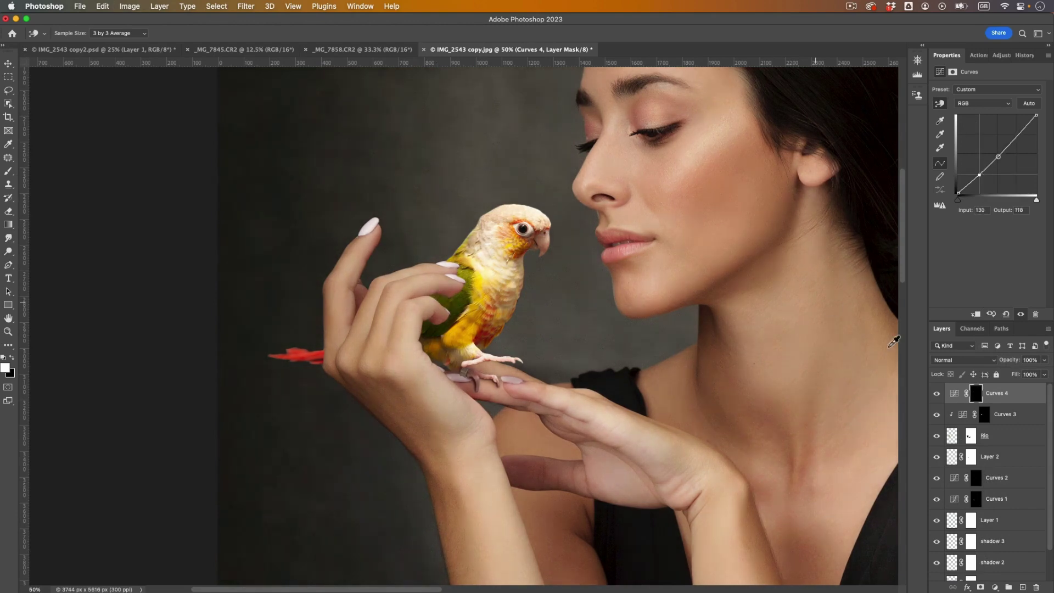
pyautogui.press('b')
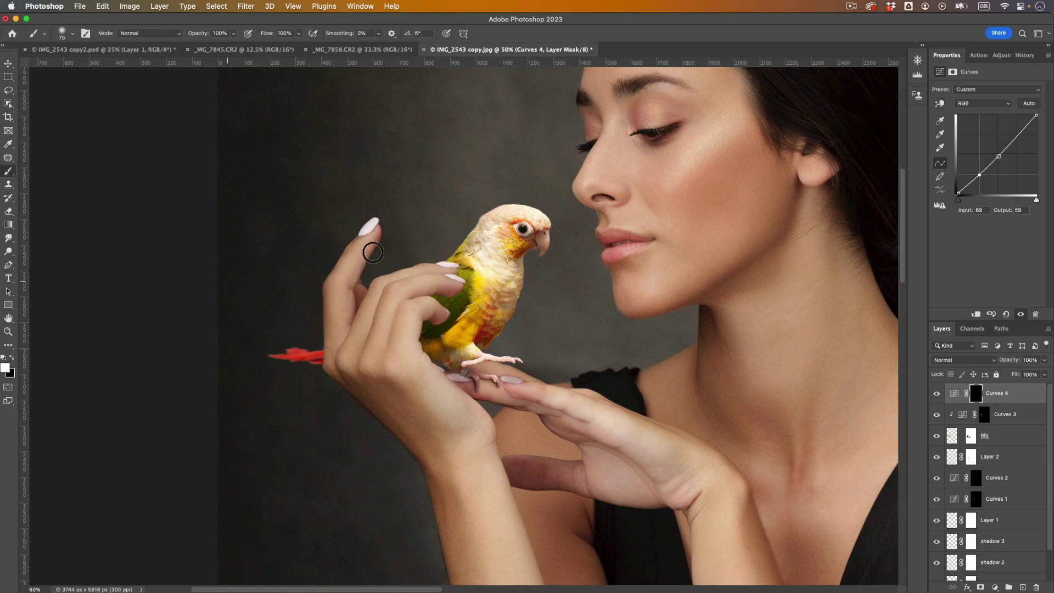
pyautogui.press('super+equal')
pyautogui.press('super+equal')
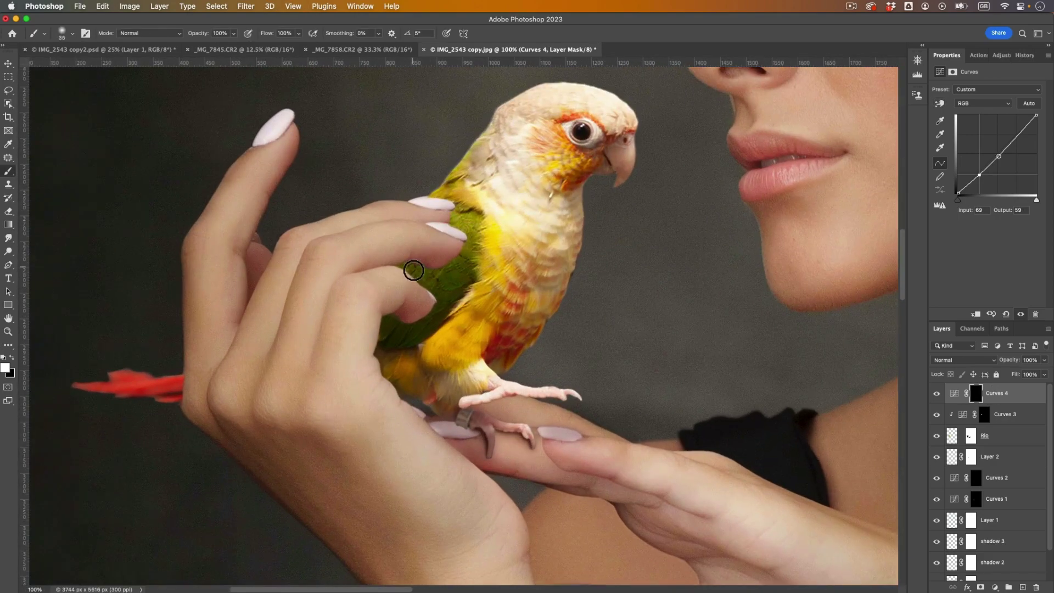
pyautogui.press(']')
pyautogui.press(']')
pyautogui.press(']')
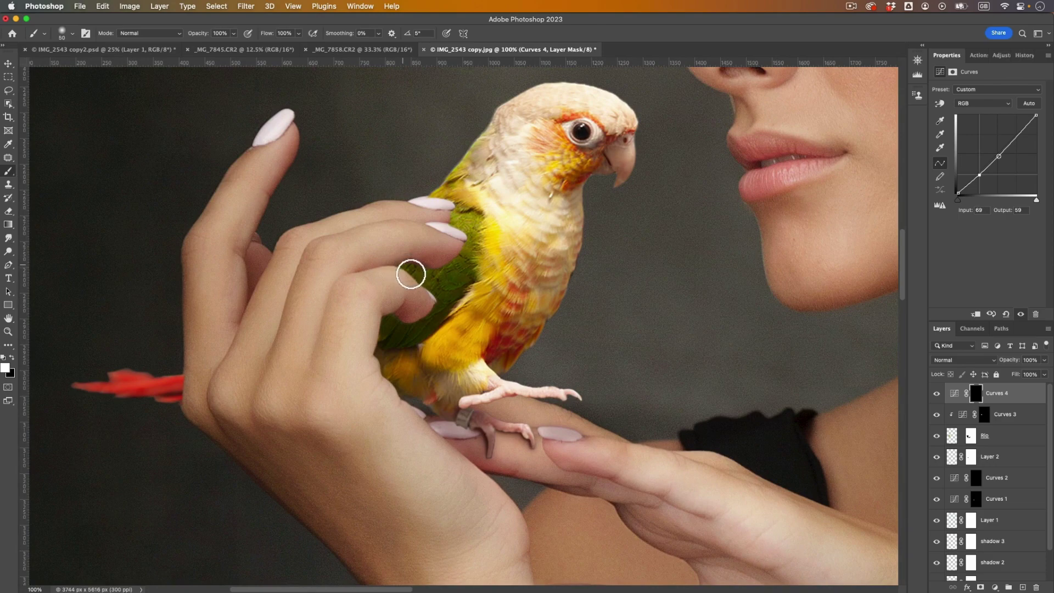
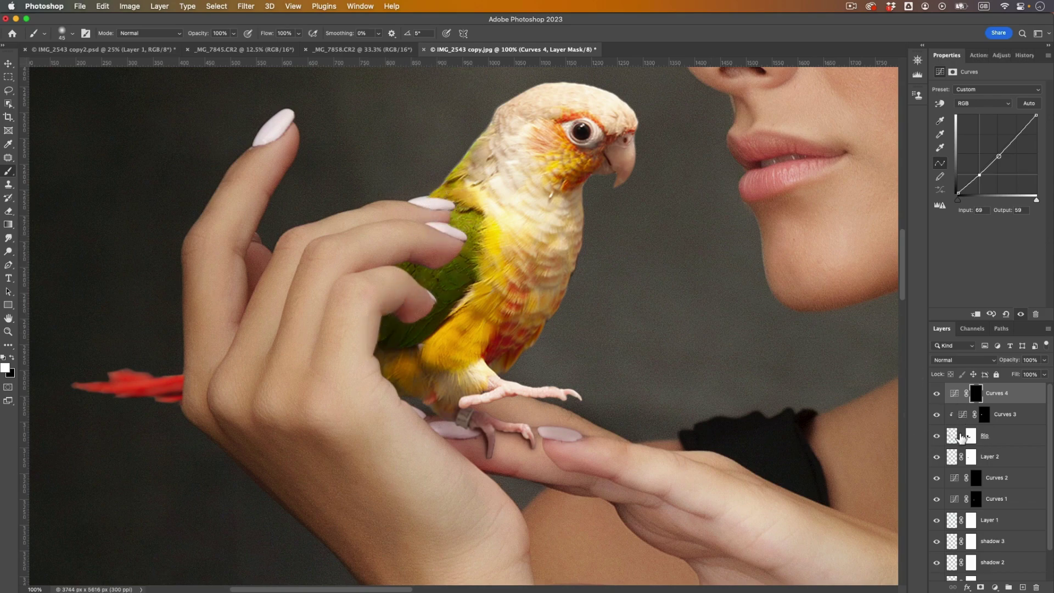
# - Select the Rio layer's mask and touch up the parrot's edge beside the upper fingernail with a 6-pixel white brush
pyautogui.click(970, 438)
pyautogui.click(972, 438)
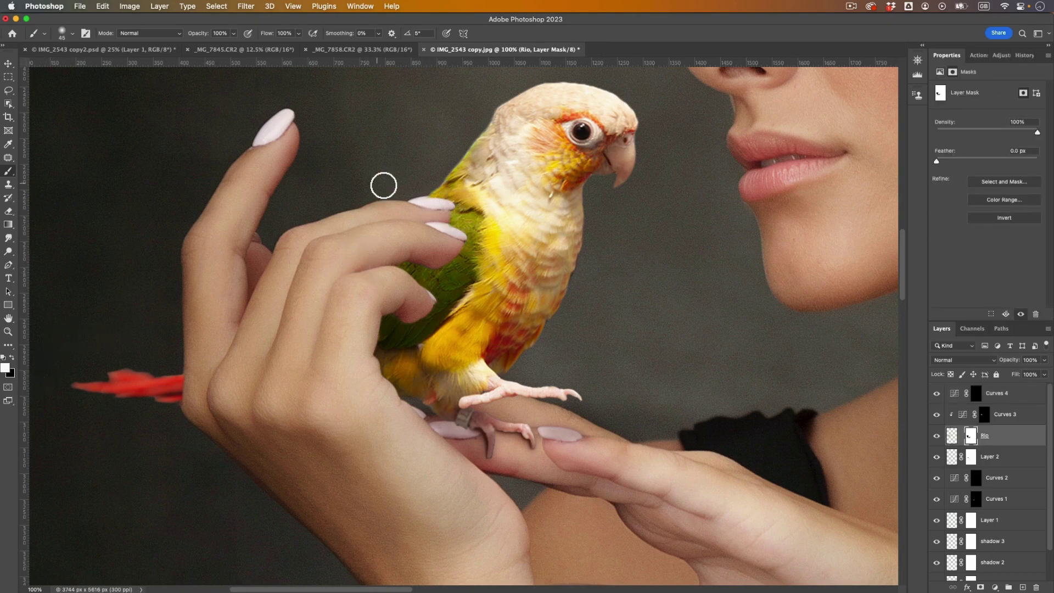
pyautogui.press('[')
pyautogui.press('[')
pyautogui.press('[')
pyautogui.press('[')
pyautogui.press('x')
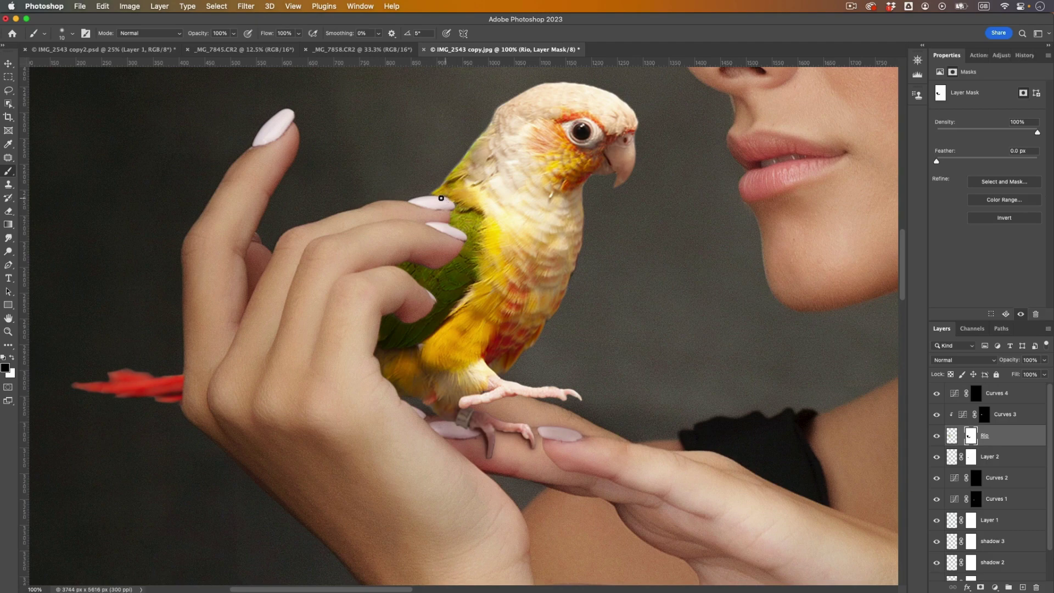
pyautogui.scroll(5, 464, 207)
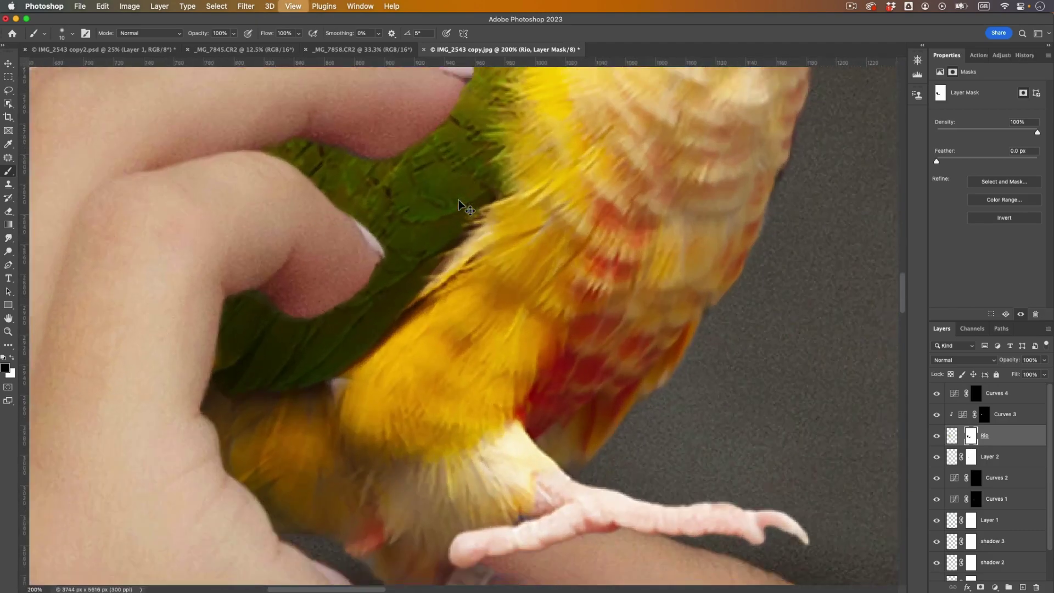
pyautogui.press('x')
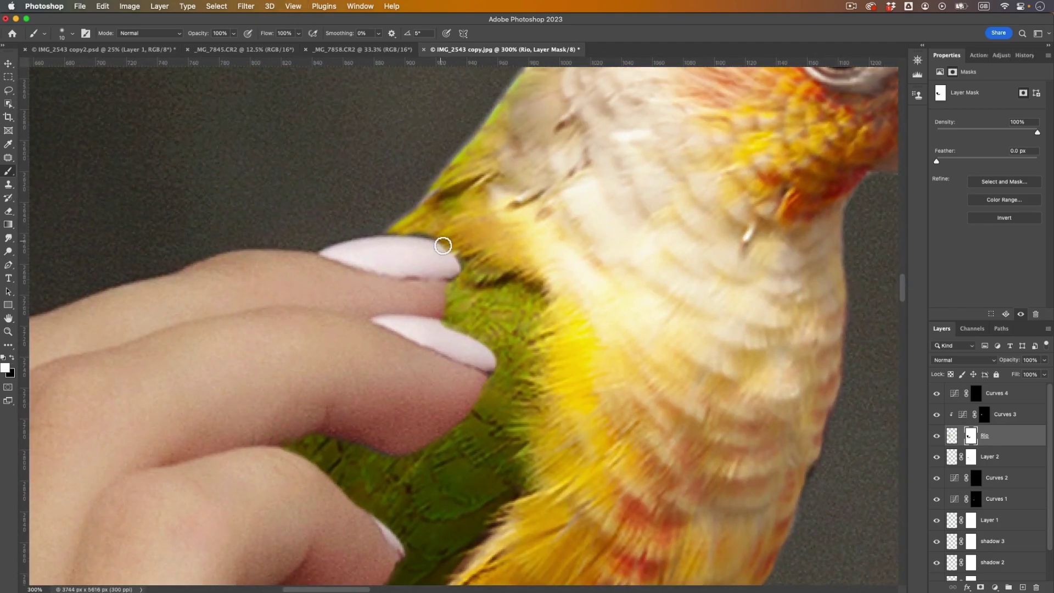
pyautogui.press('[')
pyautogui.press('[')
pyautogui.press('[')
pyautogui.press('[')
pyautogui.scroll(-5, 485, 246)
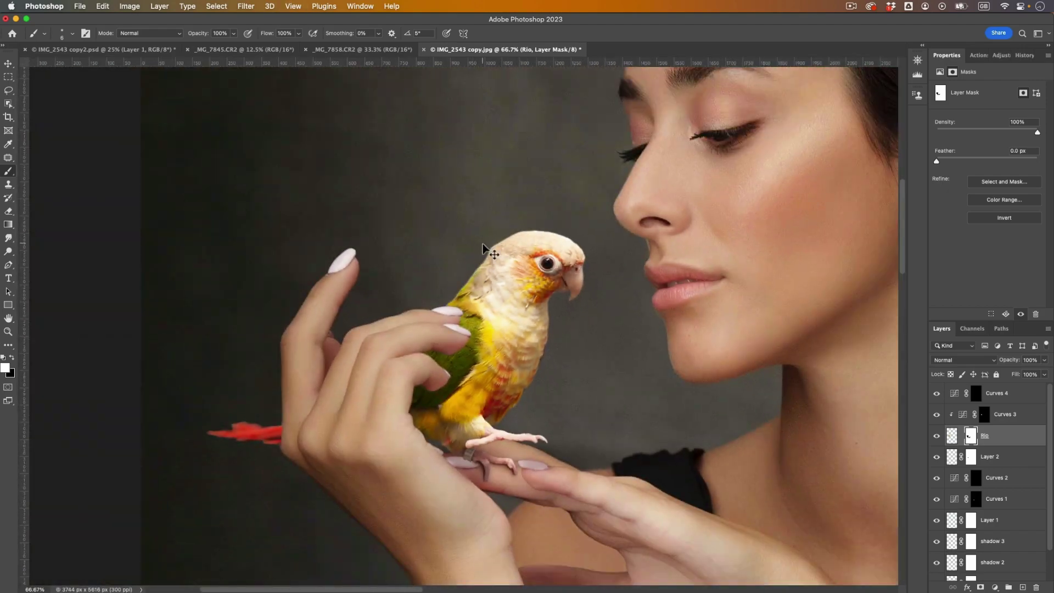
pyautogui.scroll(-2, 483, 243)
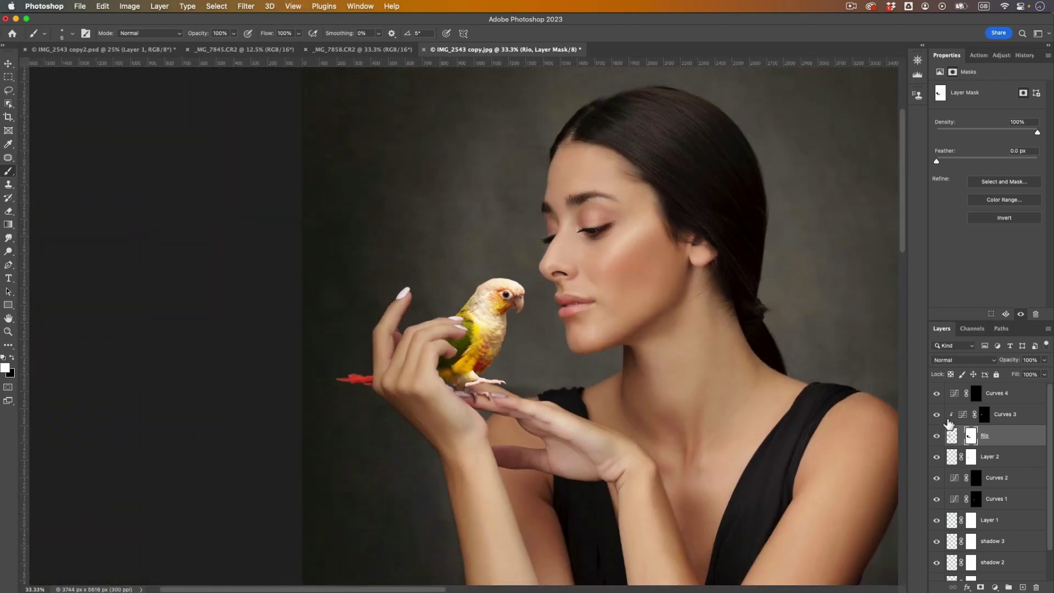
# - Clip the Curves 4 adjustment to the Rio layer
pyautogui.moveTo(970, 401); pyautogui.dragTo(980, 403)
pyautogui.keyDown('alt'); pyautogui.click(981, 403); pyautogui.keyUp('alt')
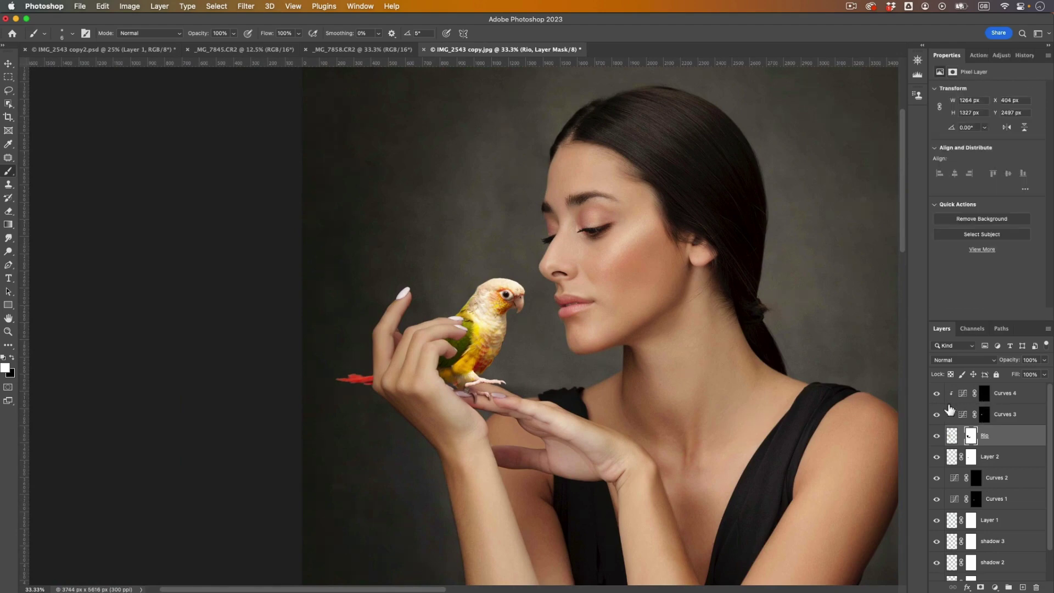
pyautogui.press('super+equal')
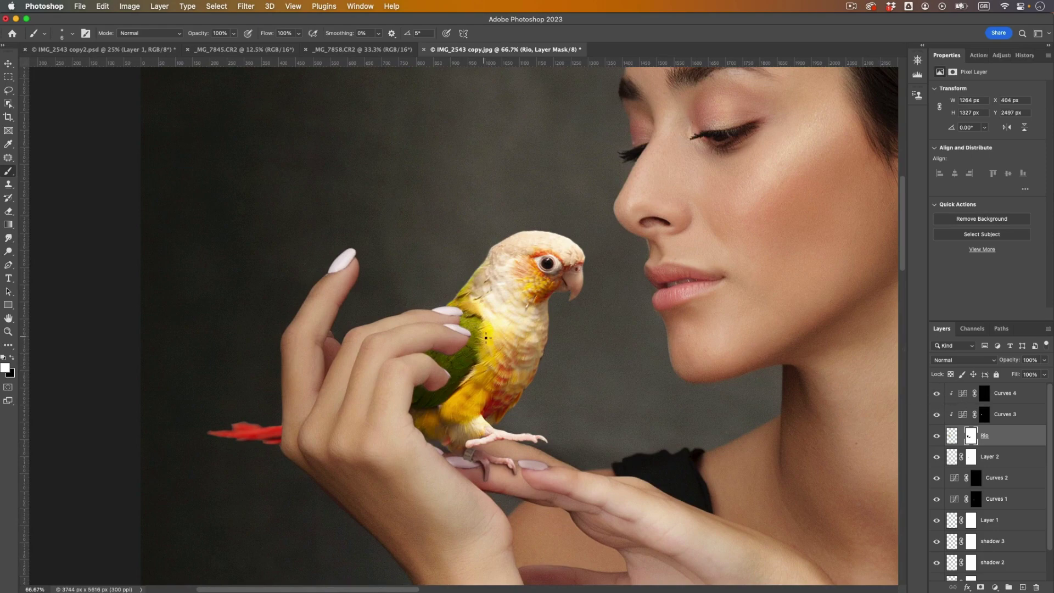
# - Make the Curves 4 mask active and ready a 60-pixel white brush over the parrot
pyautogui.press(']')
pyautogui.press(']')
pyautogui.press(']')
pyautogui.press(']')
pyautogui.press(']')
pyautogui.press(']')
pyautogui.press(']')
pyautogui.press(']')
pyautogui.press(']')
pyautogui.press(']')
pyautogui.press(']')
pyautogui.press(']')
pyautogui.press(']')
pyautogui.click(985, 393)
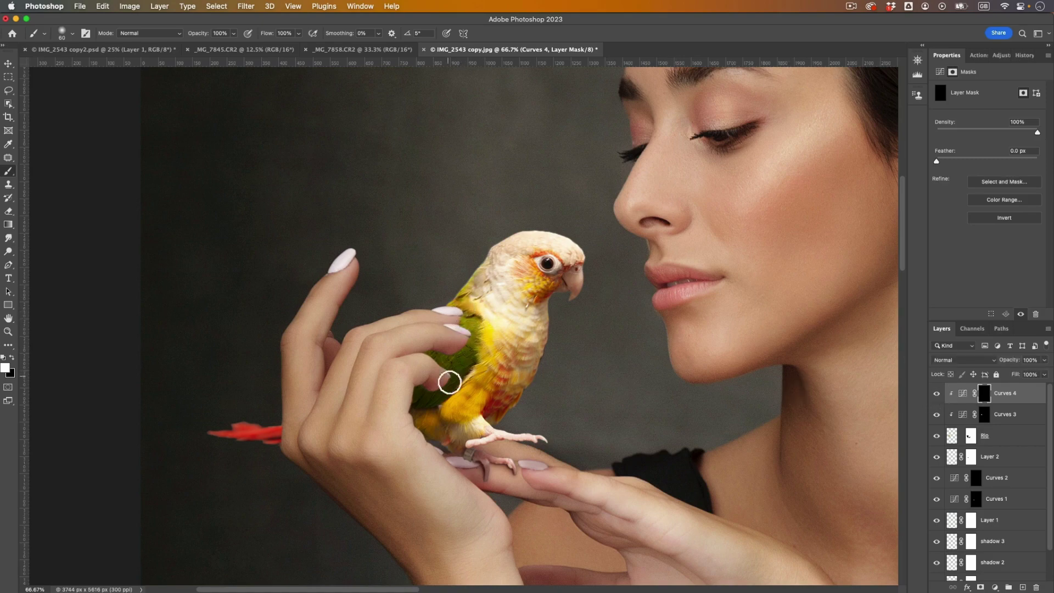
pyautogui.press('super+minus')
pyautogui.press('super+minus')
pyautogui.press('super+minus')
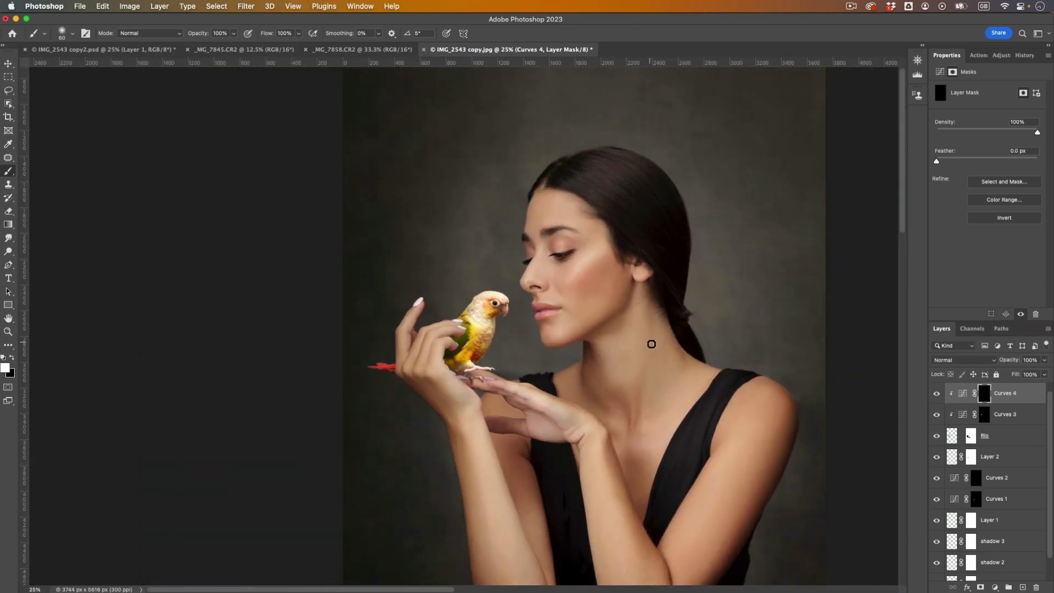
pyautogui.press('super+plus')
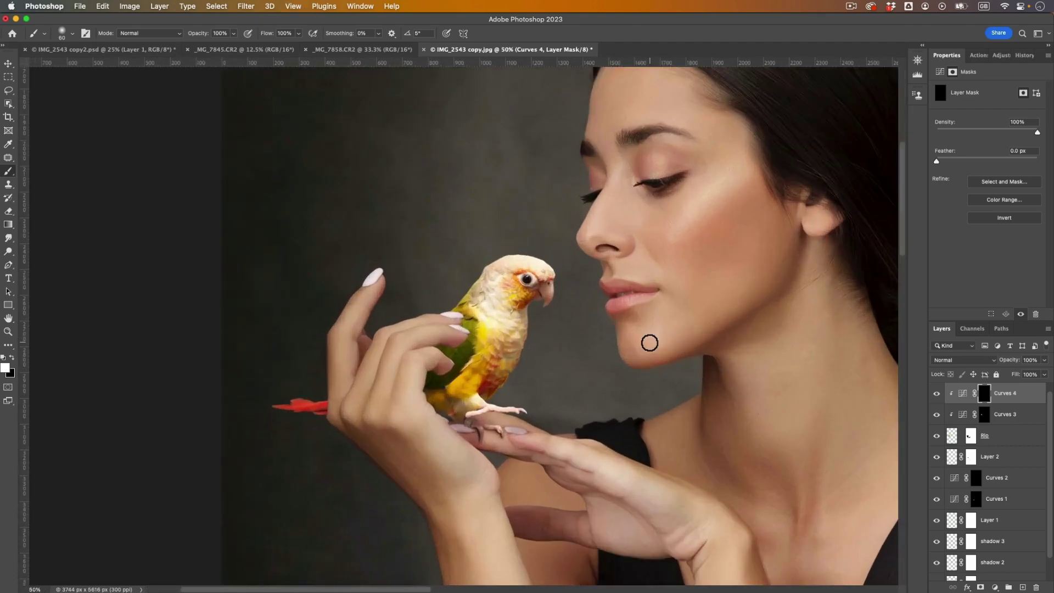
# - Apply a Gaussian Blur with a 0.5-pixel radius to the Rio layer's image
pyautogui.click(954, 440)
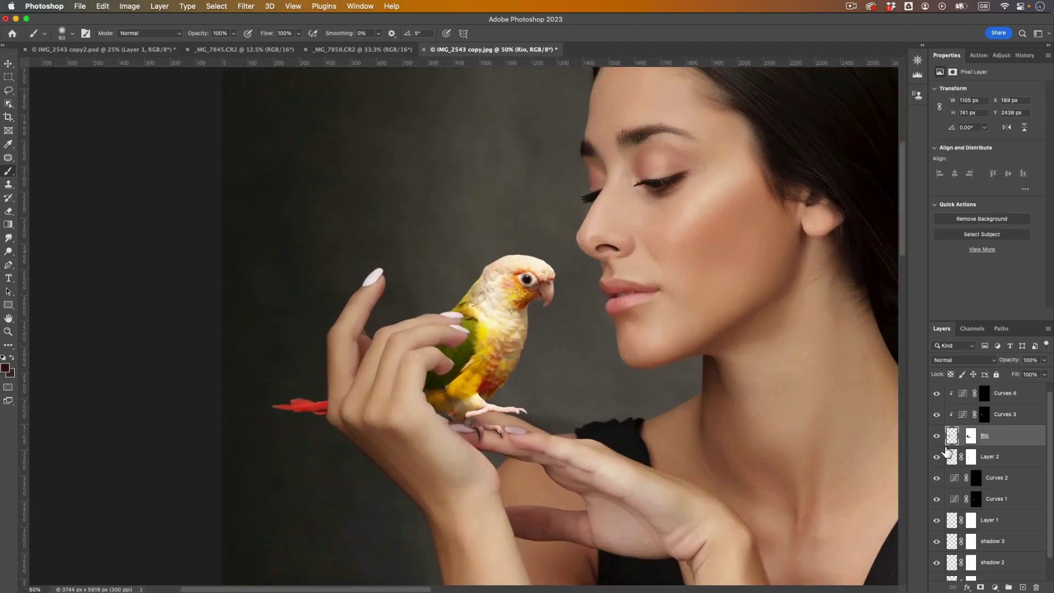
pyautogui.click(242, 6)
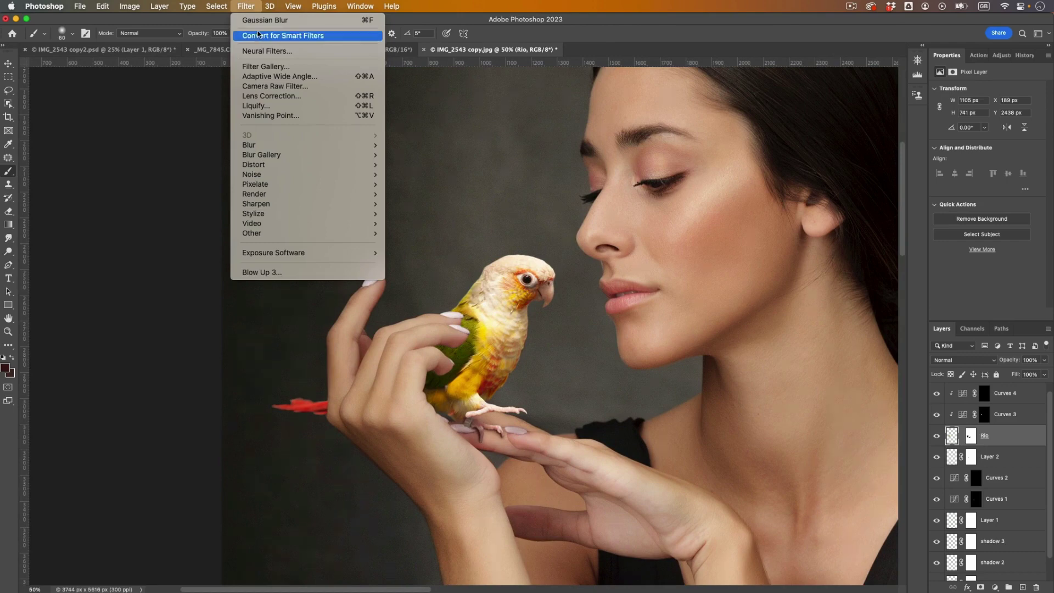
pyautogui.moveTo(291, 164)
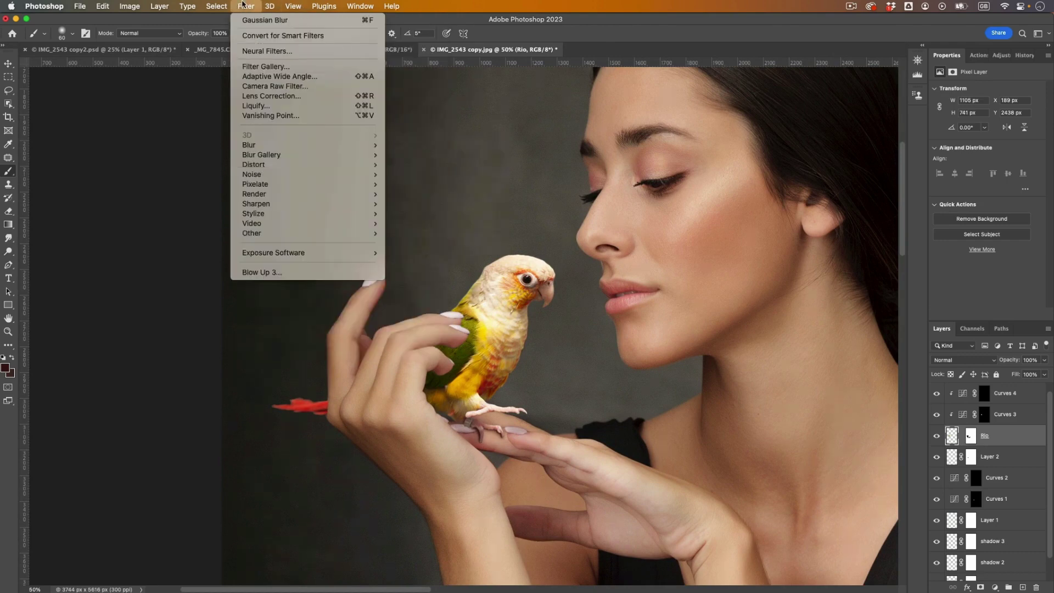
pyautogui.moveTo(324, 147)
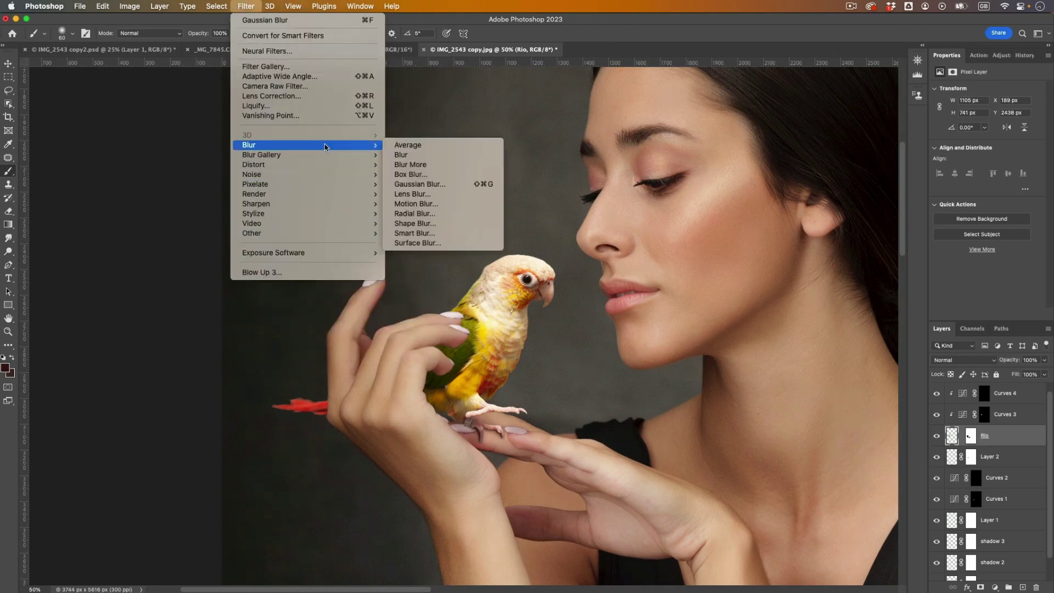
pyautogui.click(464, 185)
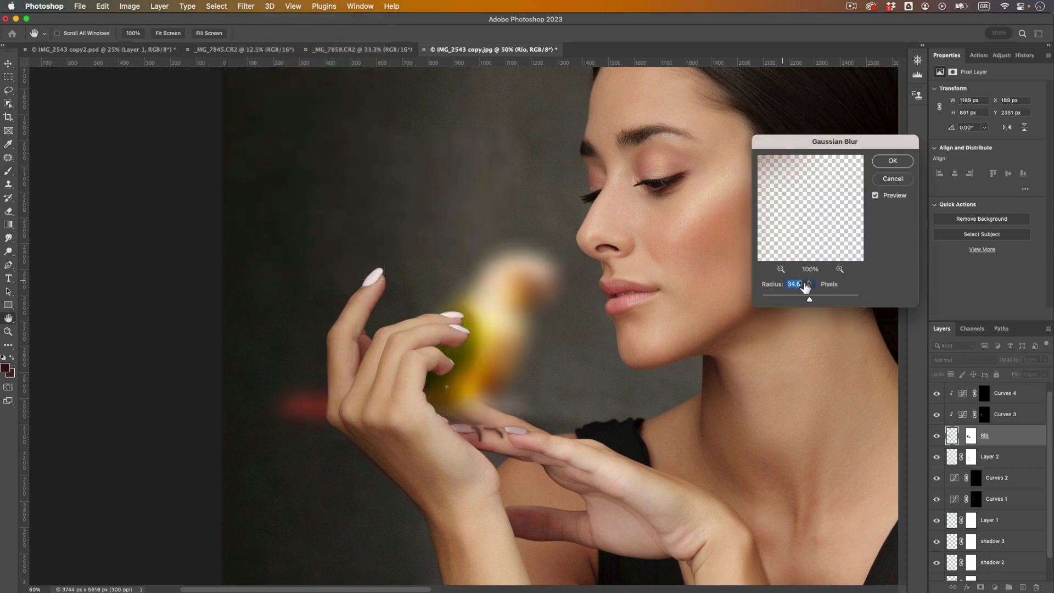
pyautogui.moveTo(809, 298); pyautogui.dragTo(757, 301)
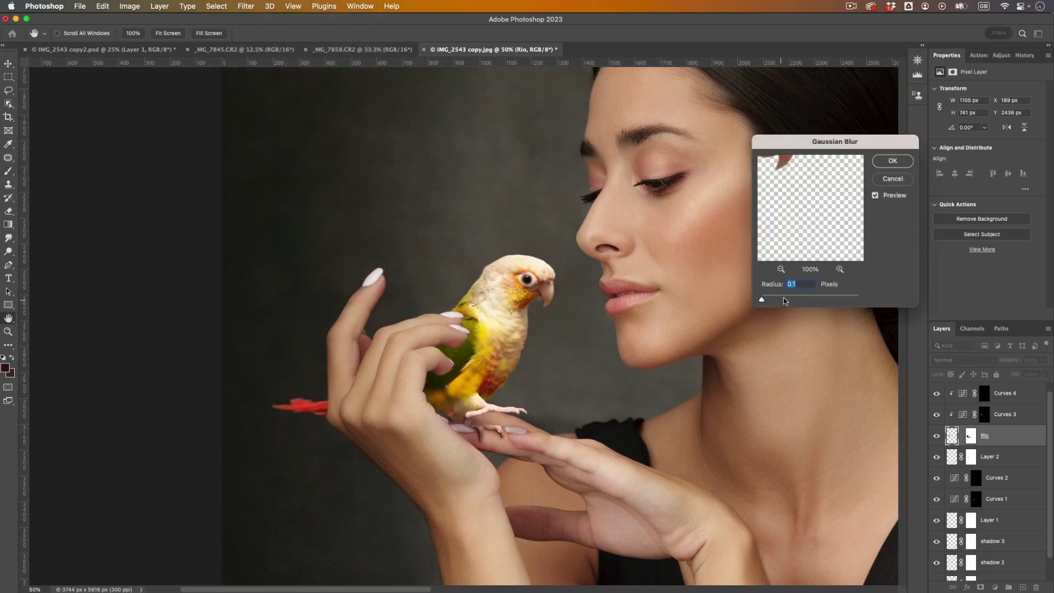
pyautogui.write('2')
pyautogui.moveTo(774, 298); pyautogui.dragTo(769, 300)
pyautogui.press('super+1')
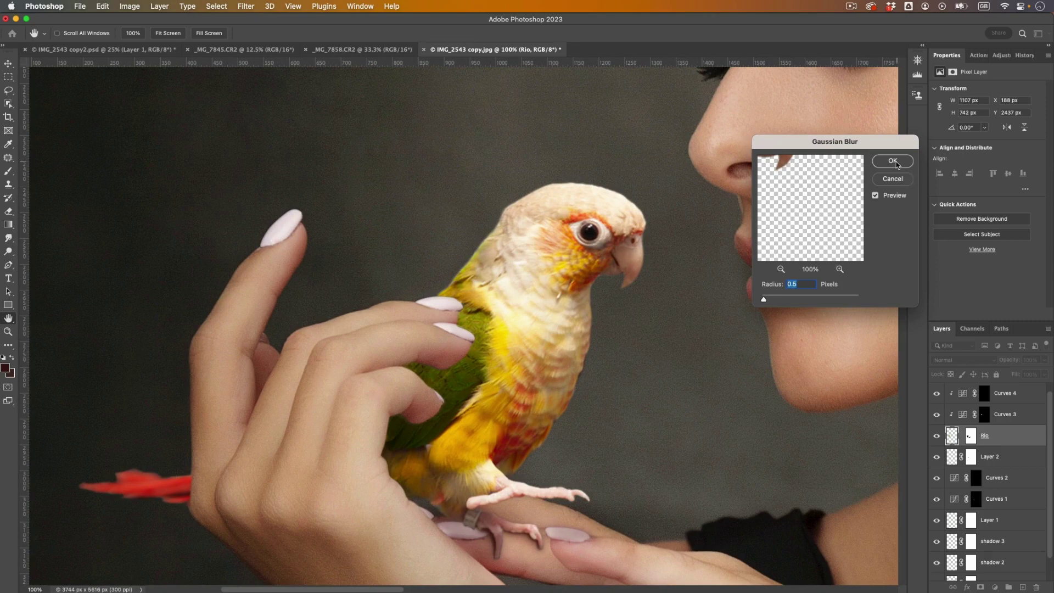
pyautogui.click(897, 164)
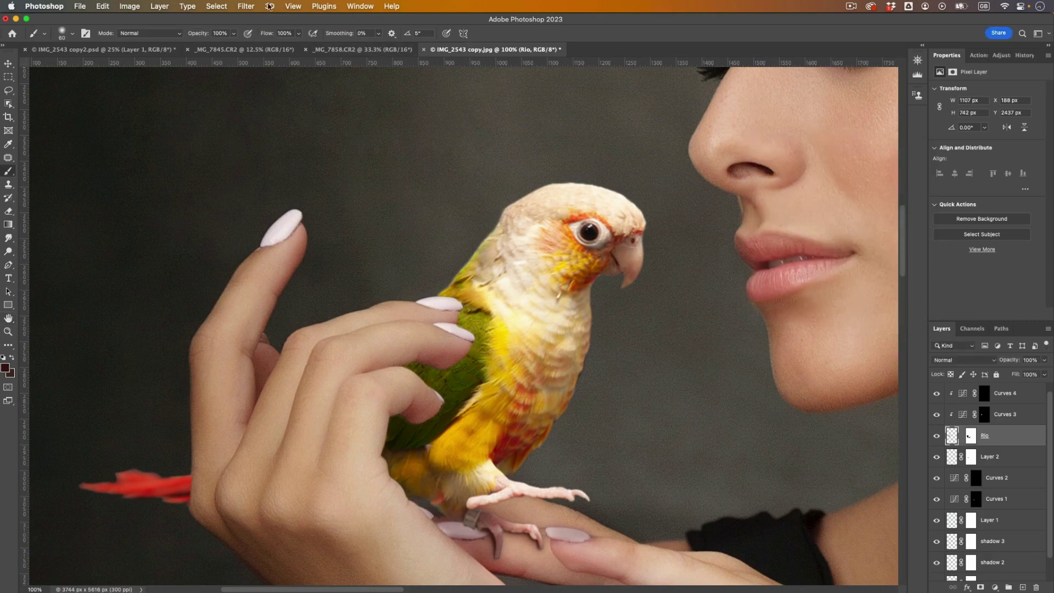
# - Add 1% monochromatic noise with Gaussian distribution to the Rio layer's image
pyautogui.click(244, 6)
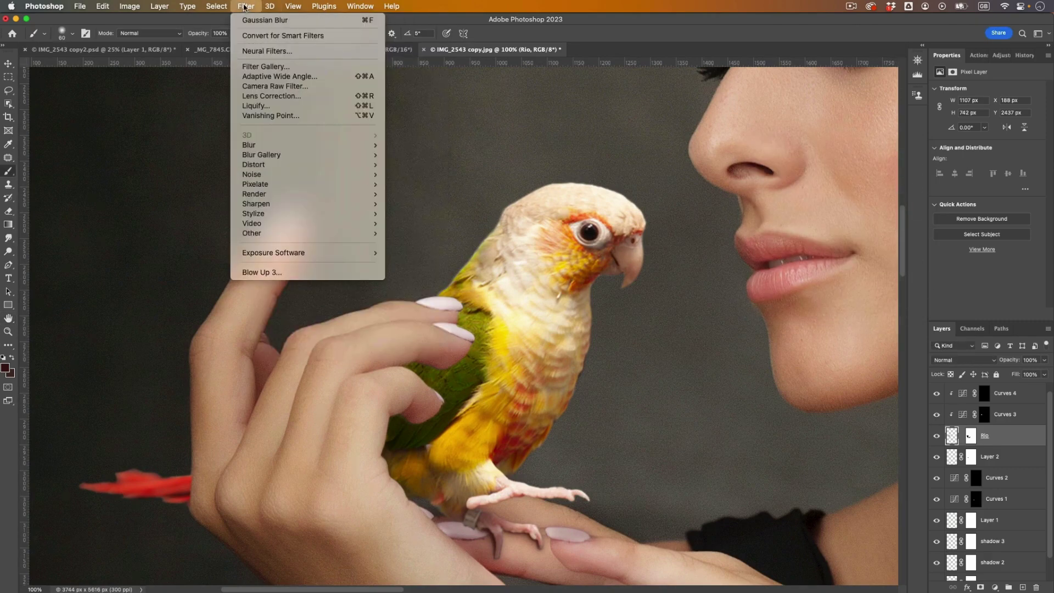
pyautogui.moveTo(336, 175)
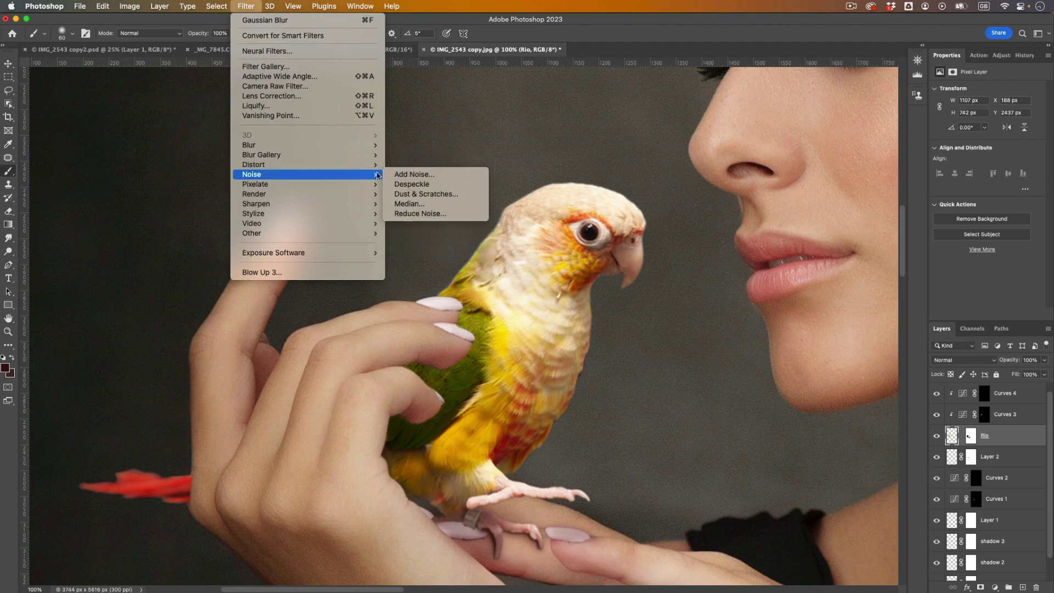
pyautogui.click(415, 174)
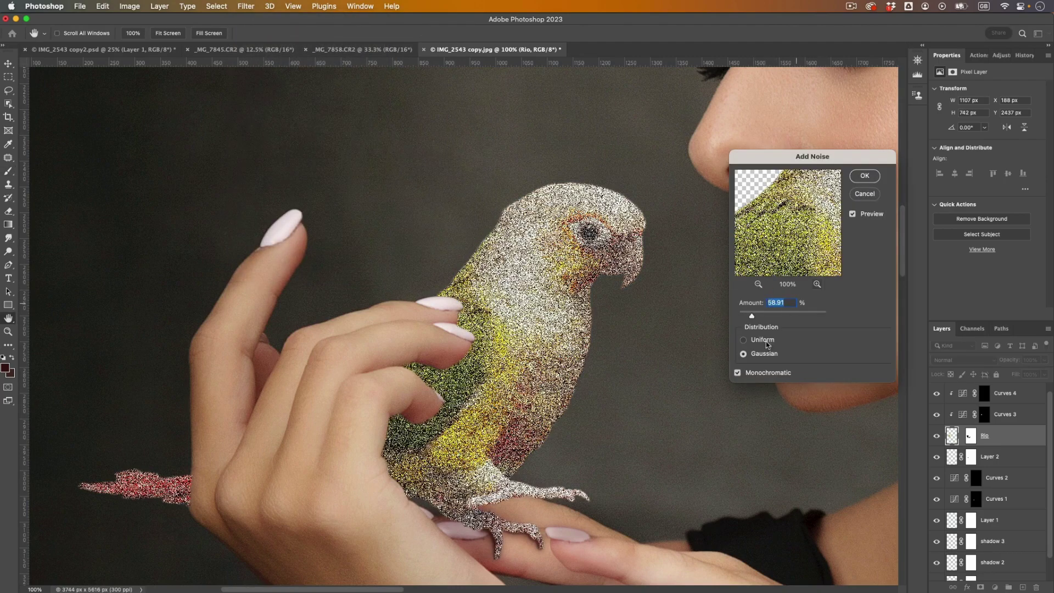
pyautogui.moveTo(752, 316); pyautogui.dragTo(746, 317)
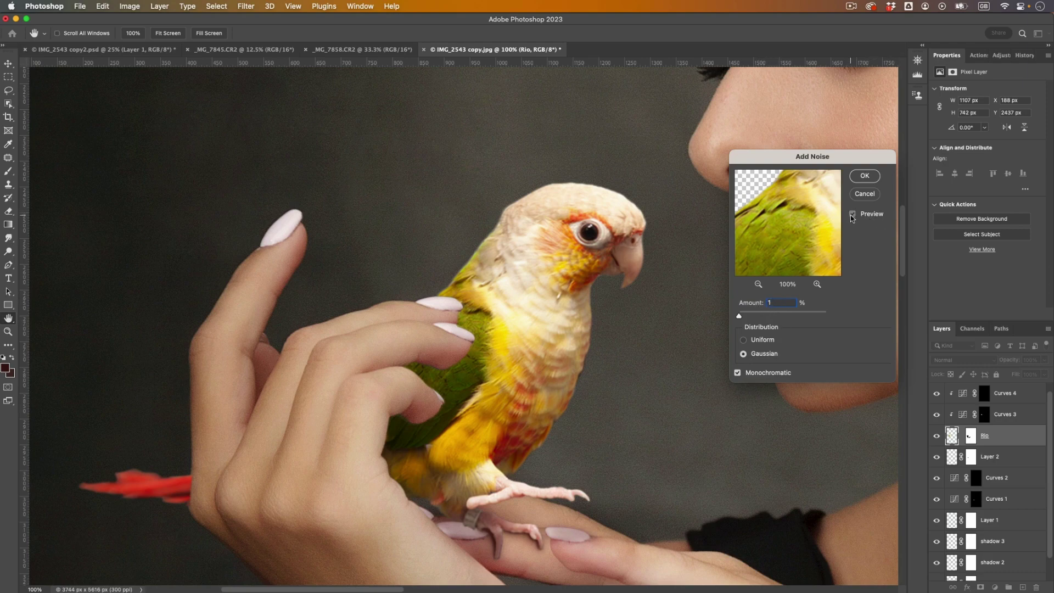
pyautogui.moveTo(823, 199); pyautogui.dragTo(809, 235)
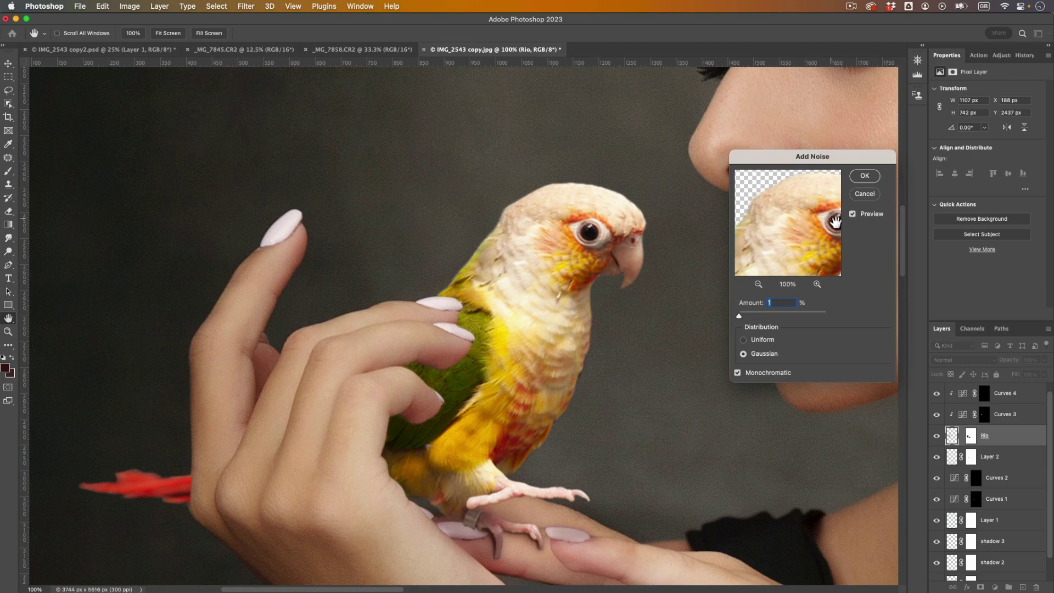
pyautogui.click(865, 177)
pyautogui.press('super+minus')
pyautogui.press('super+minus')
pyautogui.press('super+minus')
pyautogui.press('super+minus')
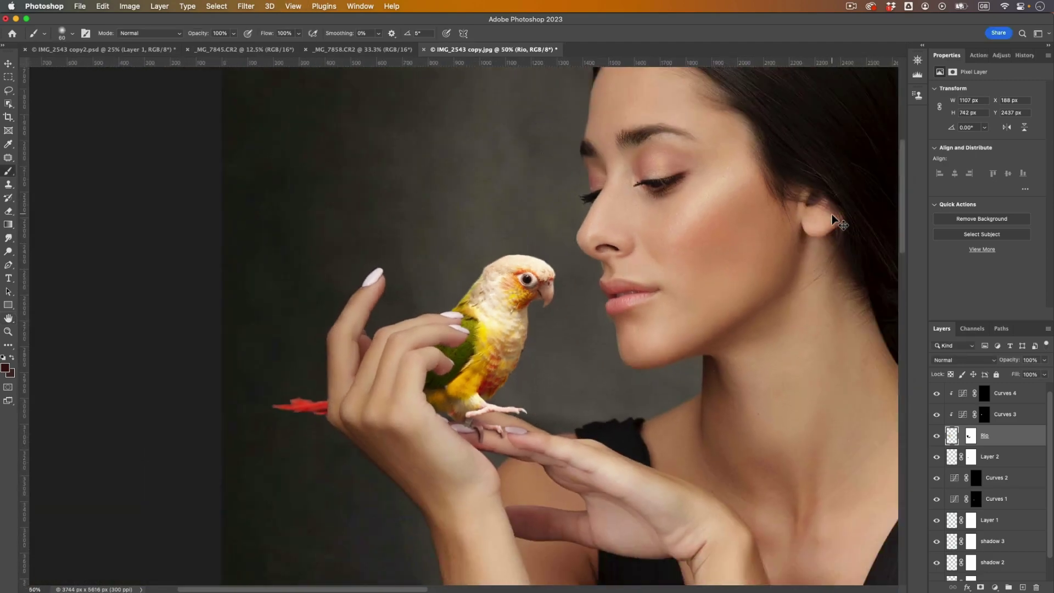
pyautogui.press('super+minus')
pyautogui.press('super+plus')
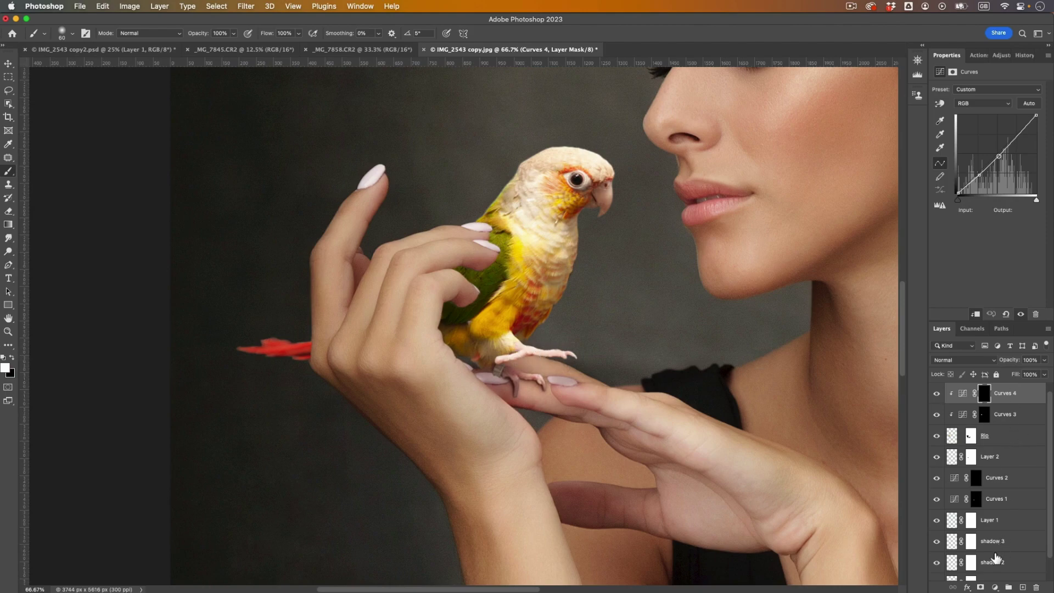
# - Add a Curves adjustment above Curves 4, darken from the parrot's foot to map input 235 to output 215, and invert its mask
pyautogui.click(995, 587)
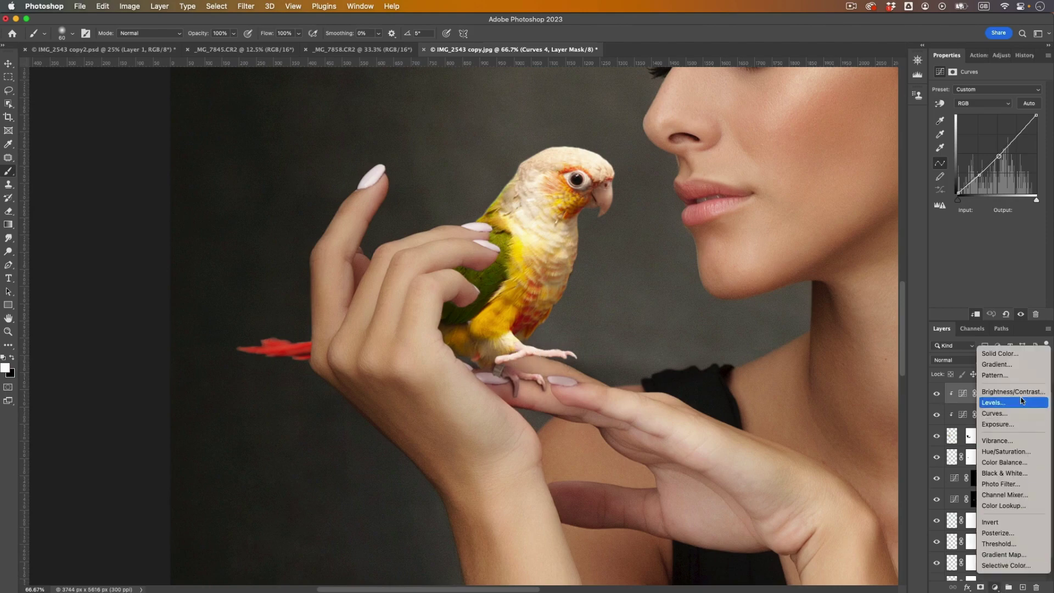
pyautogui.click(1013, 409)
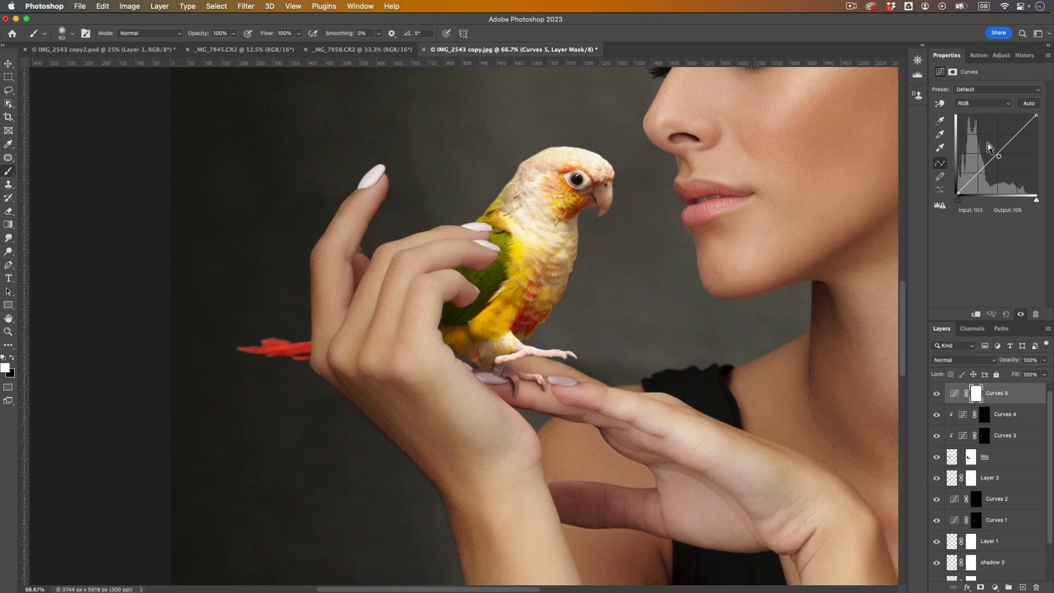
pyautogui.click(941, 104)
pyautogui.moveTo(536, 346); pyautogui.dragTo(535, 360)
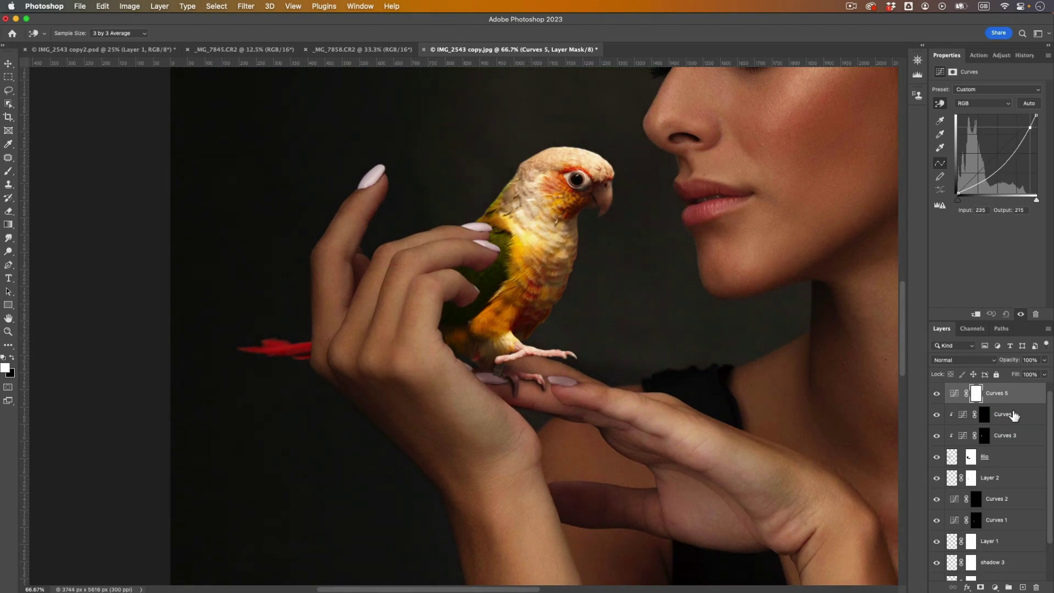
pyautogui.click(977, 393)
pyautogui.press('b')
pyautogui.press('super+i')
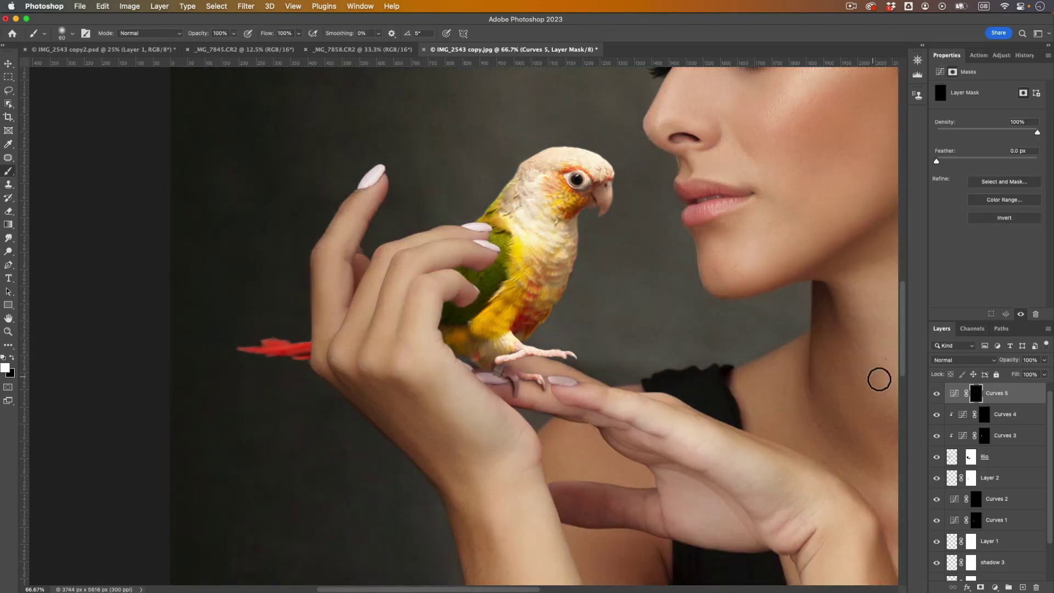
# - Reduce the brush to 20 pixels and clip Curves 5 to the Rio layer
pyautogui.press('[')
pyautogui.press('[')
pyautogui.press('[')
pyautogui.press('[')
pyautogui.click(978, 401)
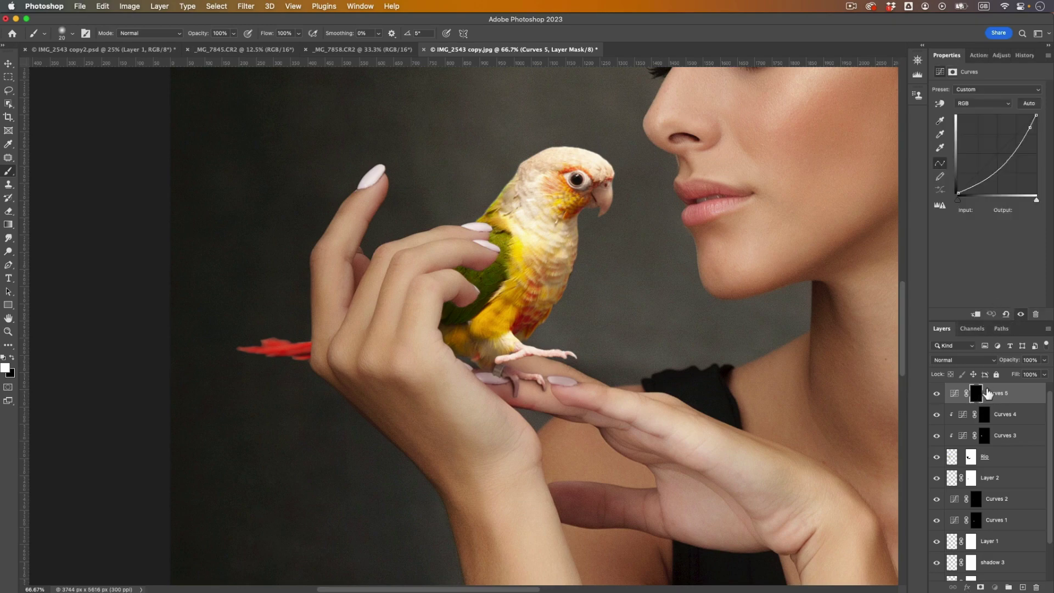
pyautogui.click(977, 314)
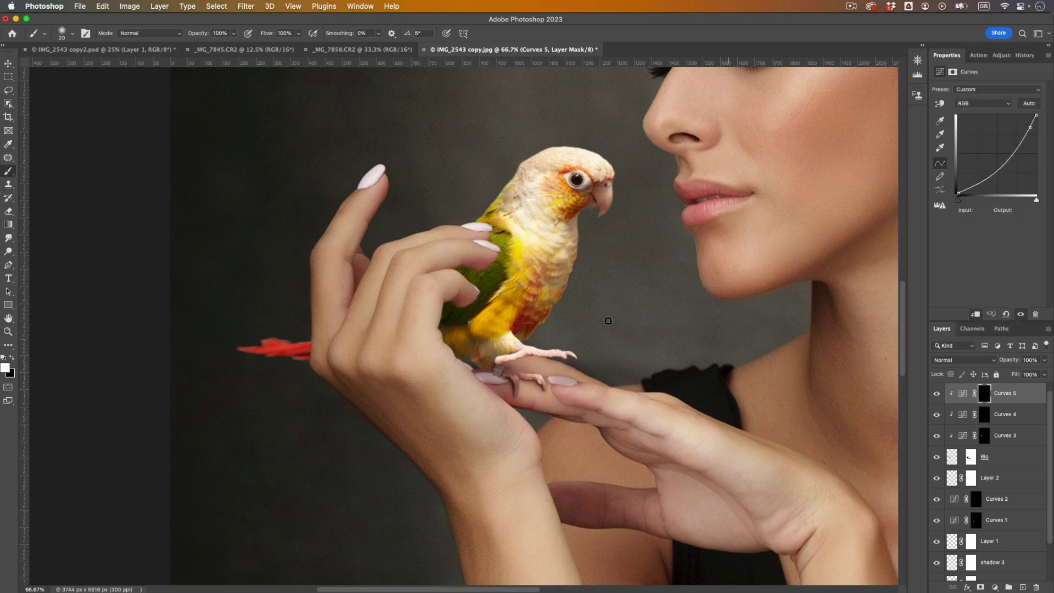
# - Paint shading along the parrot's foot on the Curves 5 mask and feather the mask by 7 px
pyautogui.moveTo(505, 363); pyautogui.dragTo(569, 356)
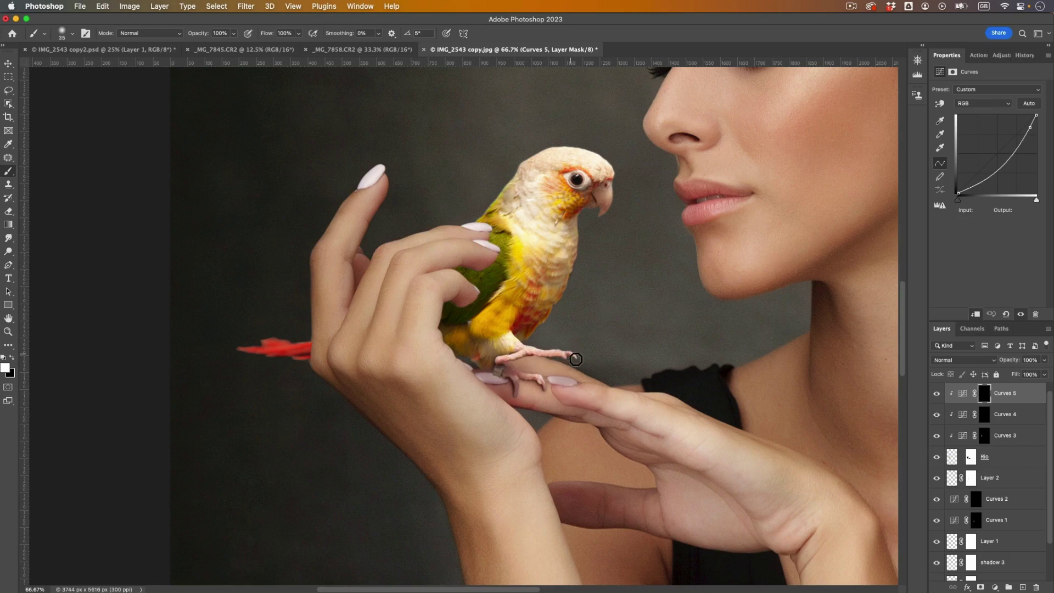
pyautogui.press(']')
pyautogui.click(986, 393)
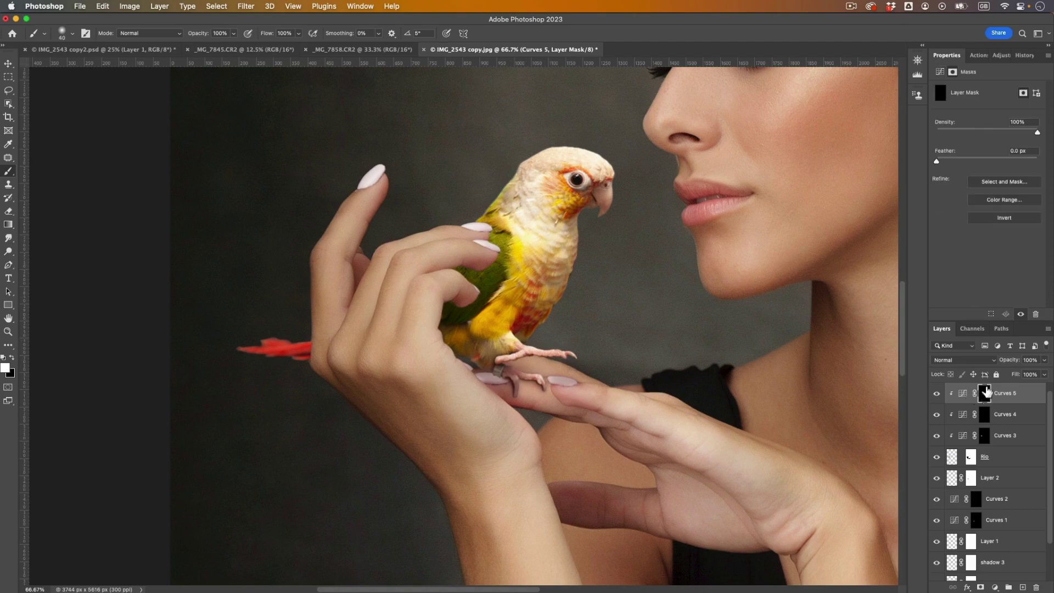
pyautogui.moveTo(937, 161); pyautogui.dragTo(965, 159)
# - Compare the portrait with the Curves 5 foot shading hidden and shown, then examine the whole composite
pyautogui.press('super+minus')
pyautogui.press('super+minus')
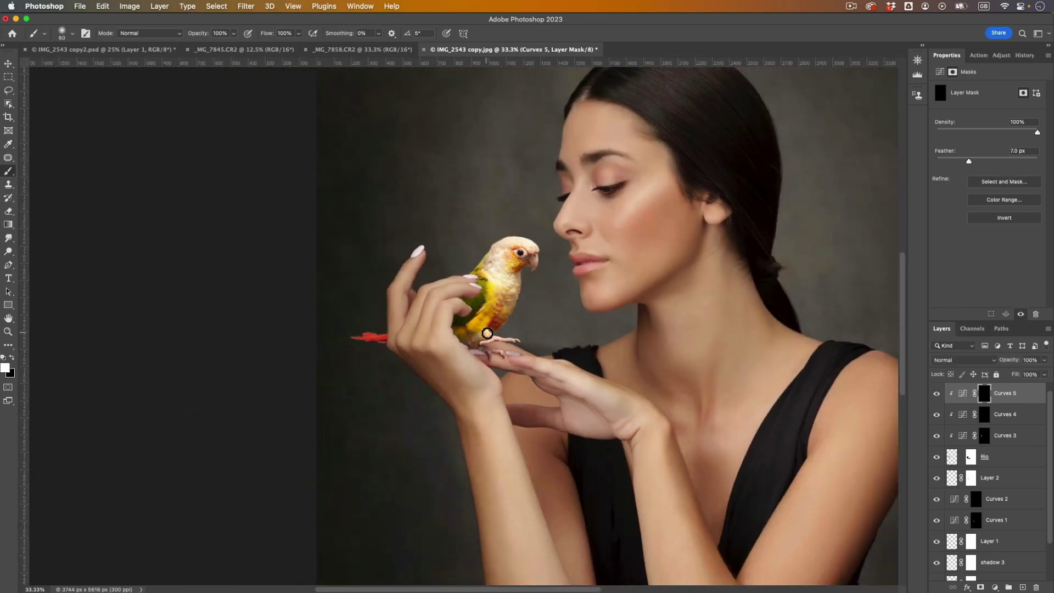
pyautogui.click(936, 395)
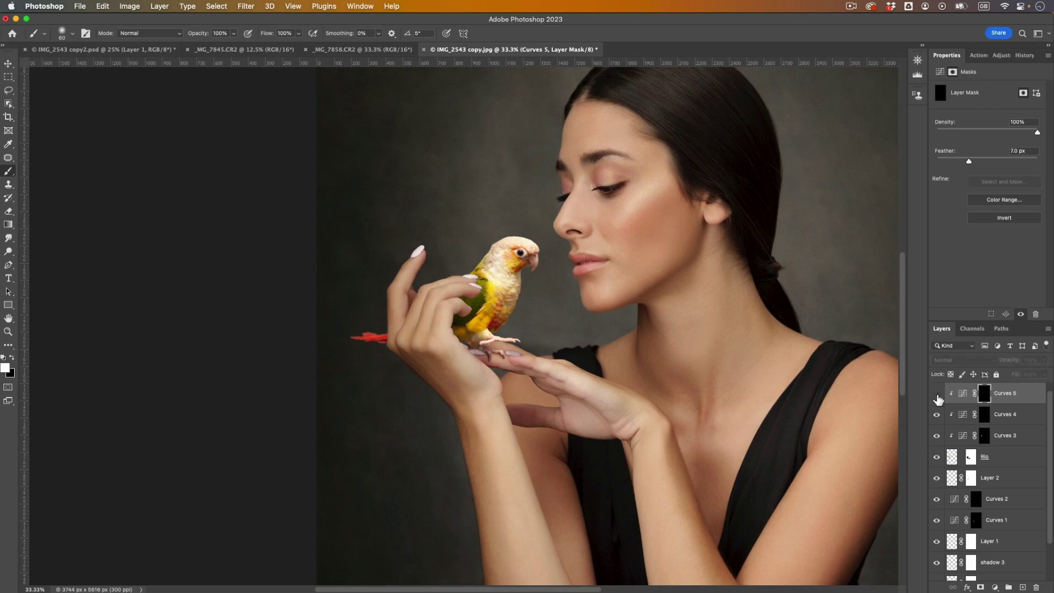
pyautogui.click(936, 397)
pyautogui.press('super+minus')
pyautogui.press('super+minus')
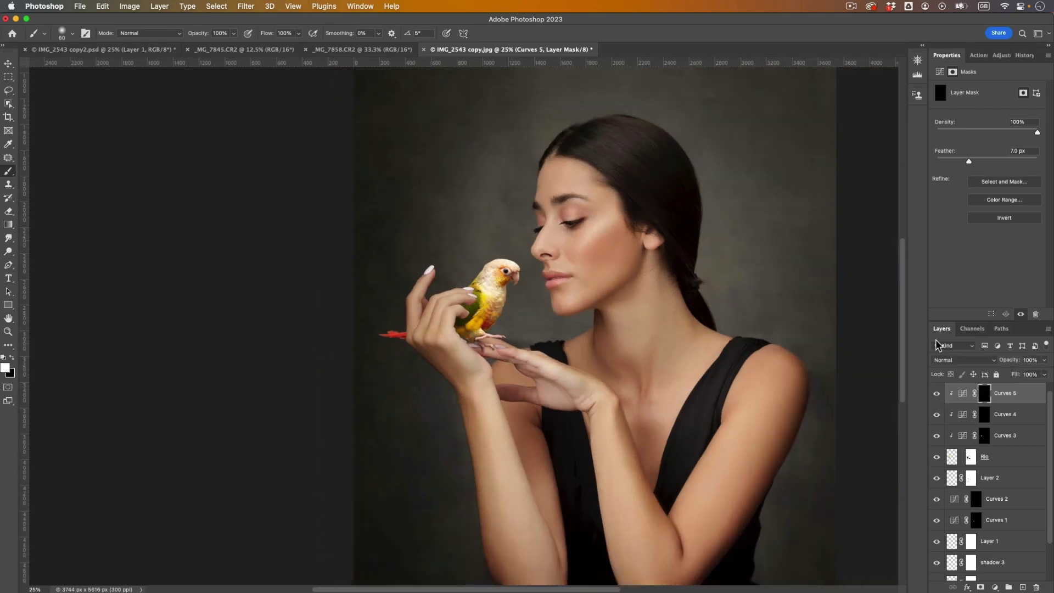
pyautogui.press('super+equal')
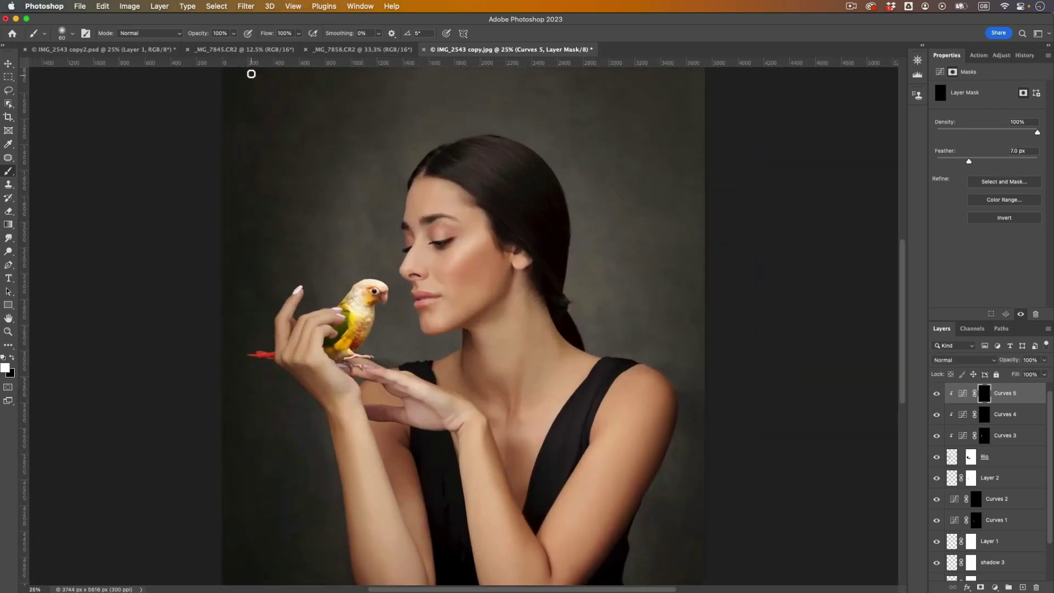
pyautogui.press('super+equal')
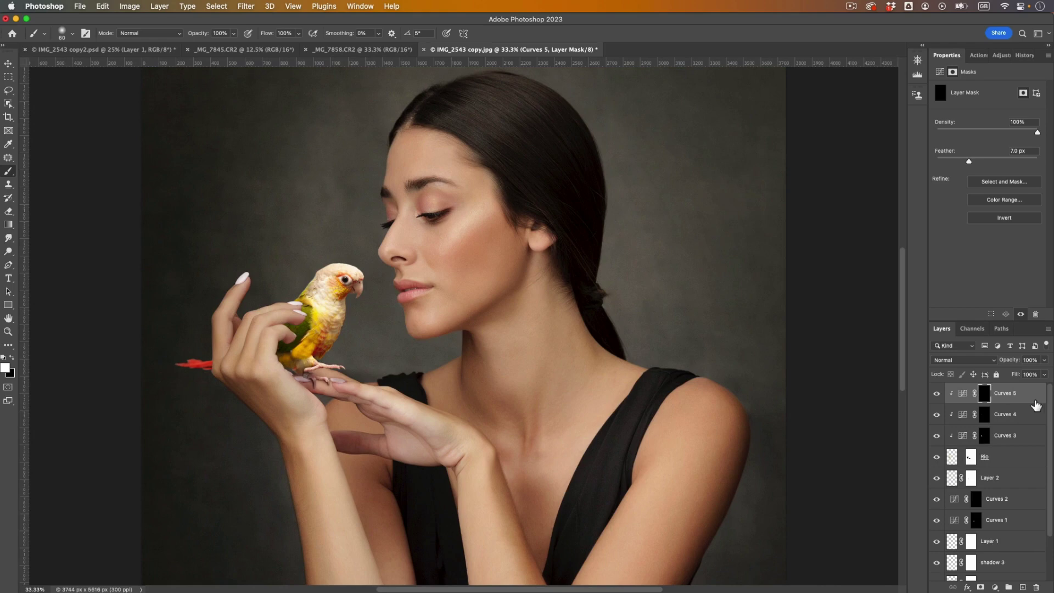
# - Add a Curves adjustment directly above the Rio layer, clipped to the parrot
pyautogui.click(1015, 457)
pyautogui.click(995, 586)
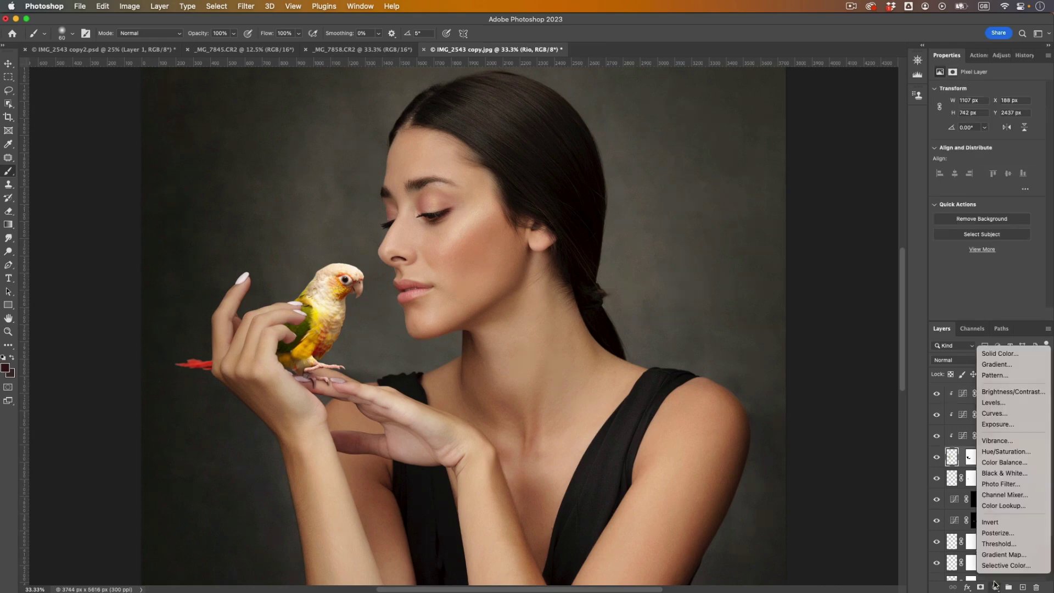
pyautogui.click(995, 414)
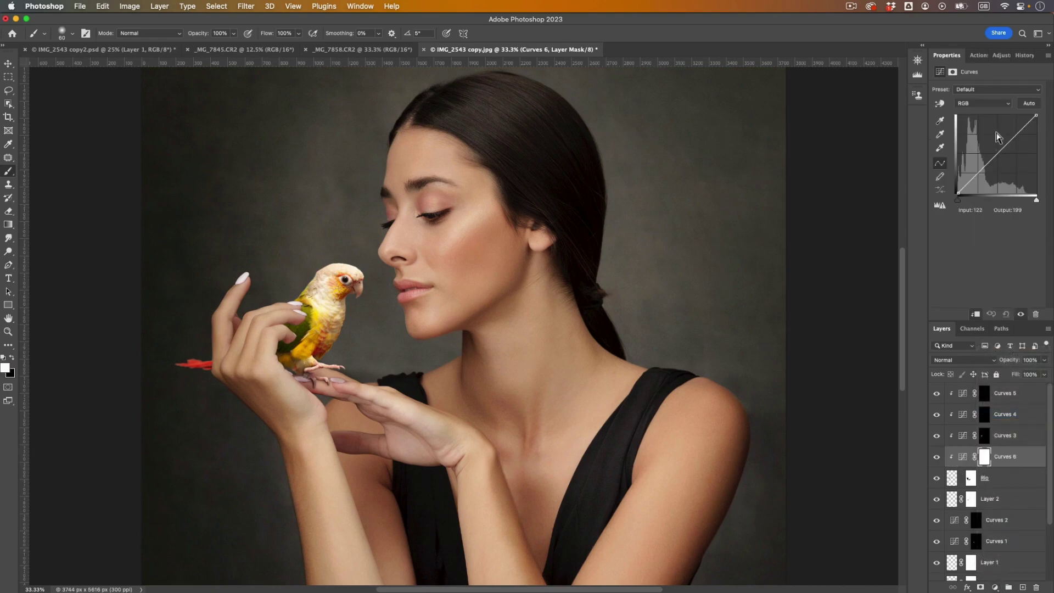
pyautogui.click(1047, 58)
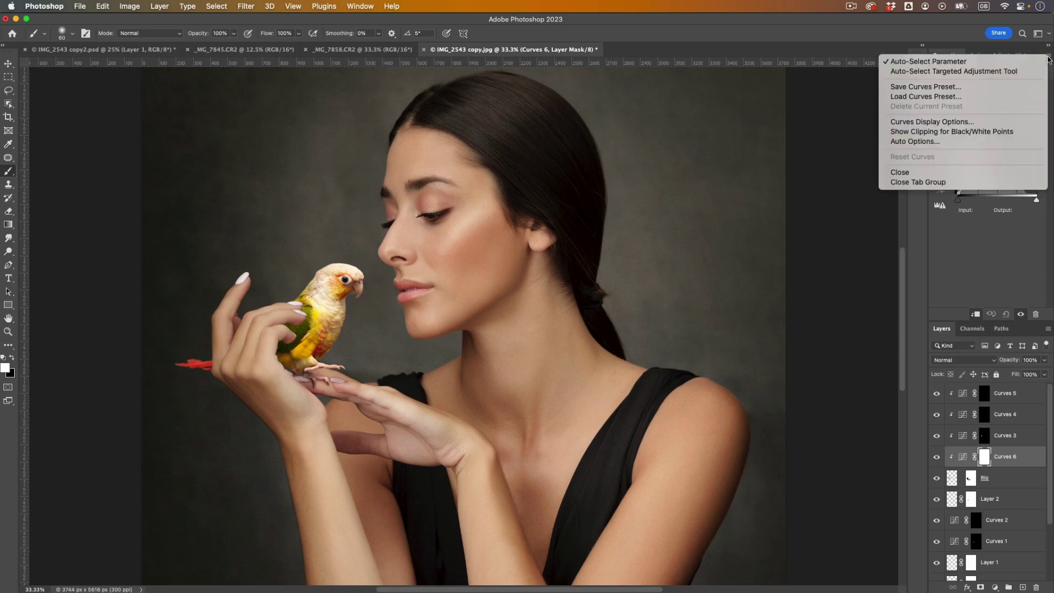
pyautogui.click(901, 143)
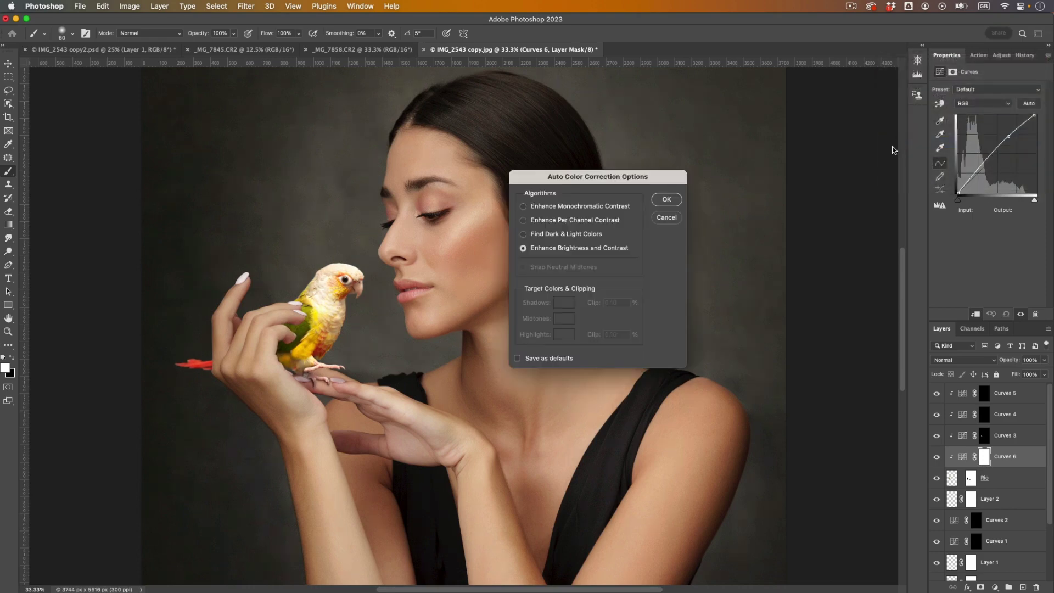
pyautogui.click(524, 235)
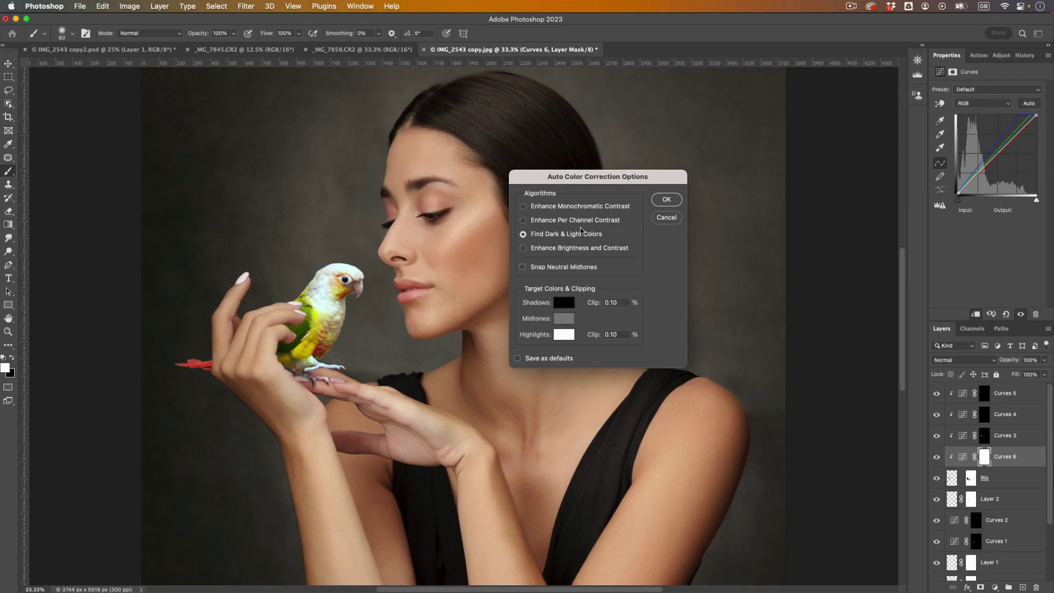
pyautogui.moveTo(576, 177); pyautogui.dragTo(691, 195)
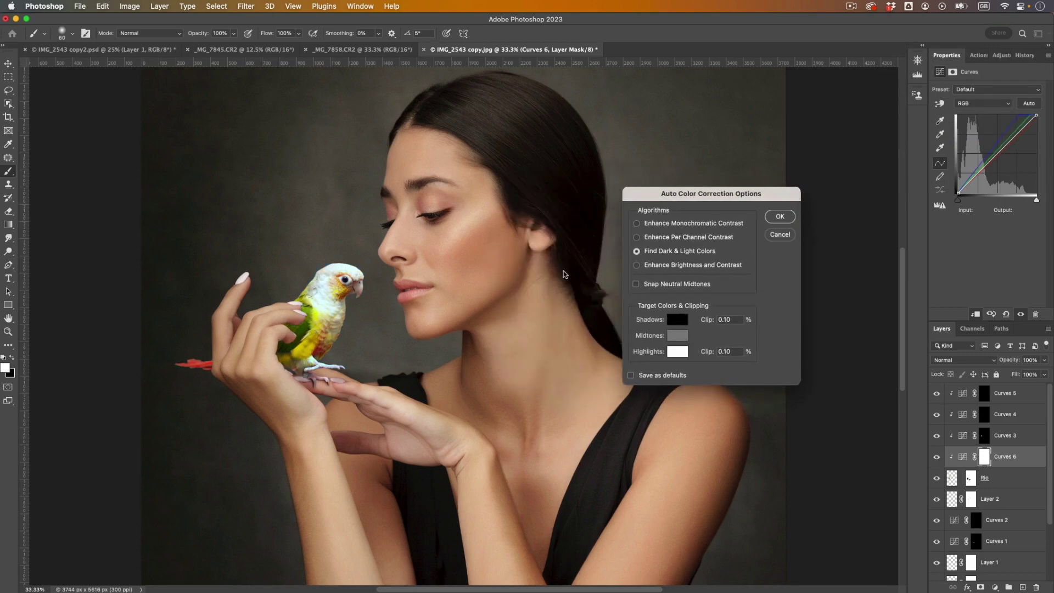
pyautogui.click(679, 320)
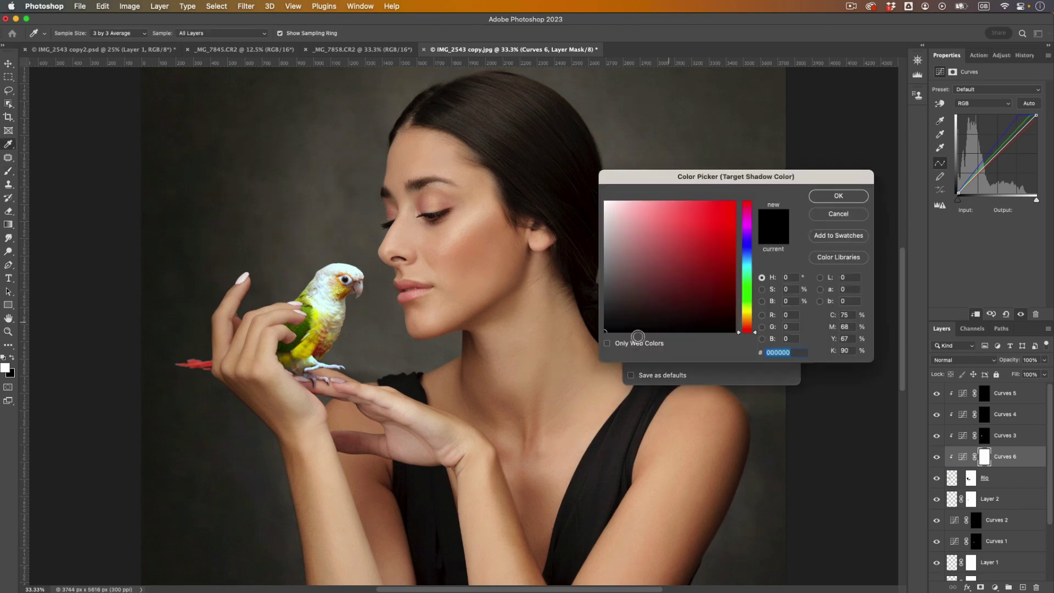
pyautogui.click(341, 343)
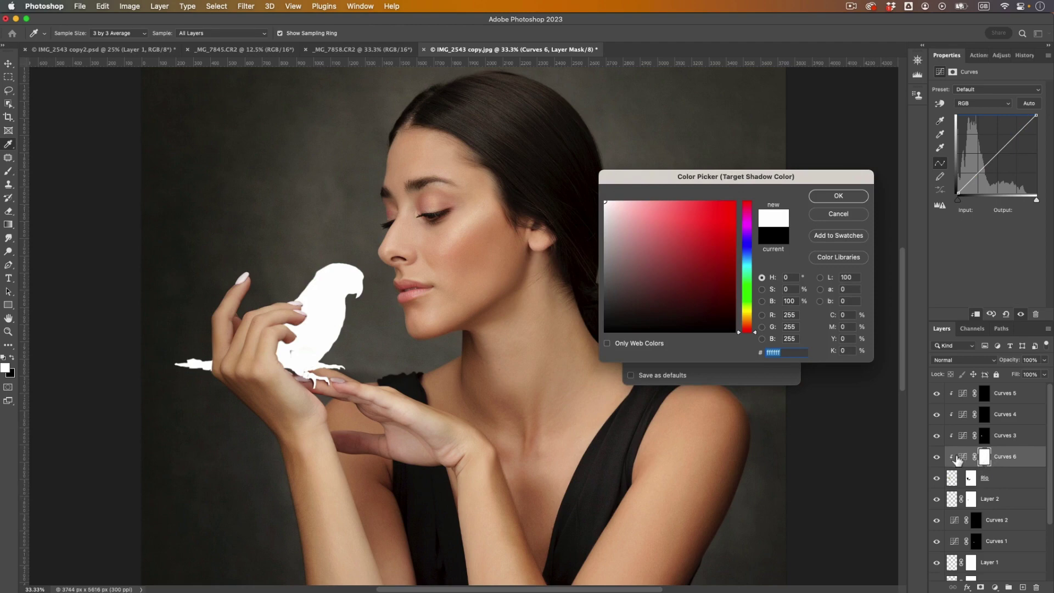
pyautogui.click(839, 214)
pyautogui.click(777, 239)
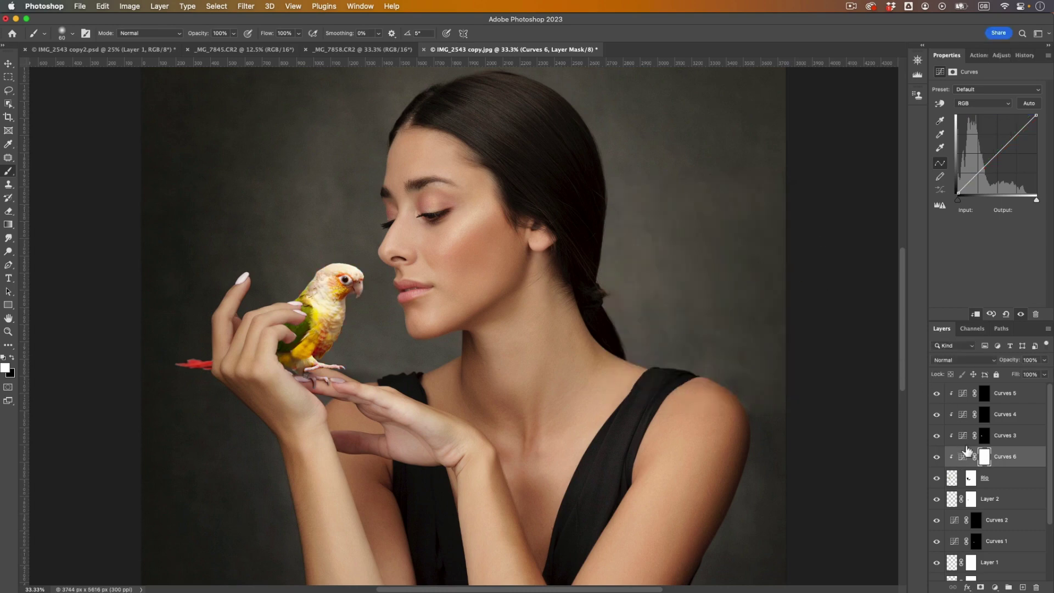
# - Set the Curves 6 auto colour correction algorithm to Find Dark & Light Colors
pyautogui.click(963, 459)
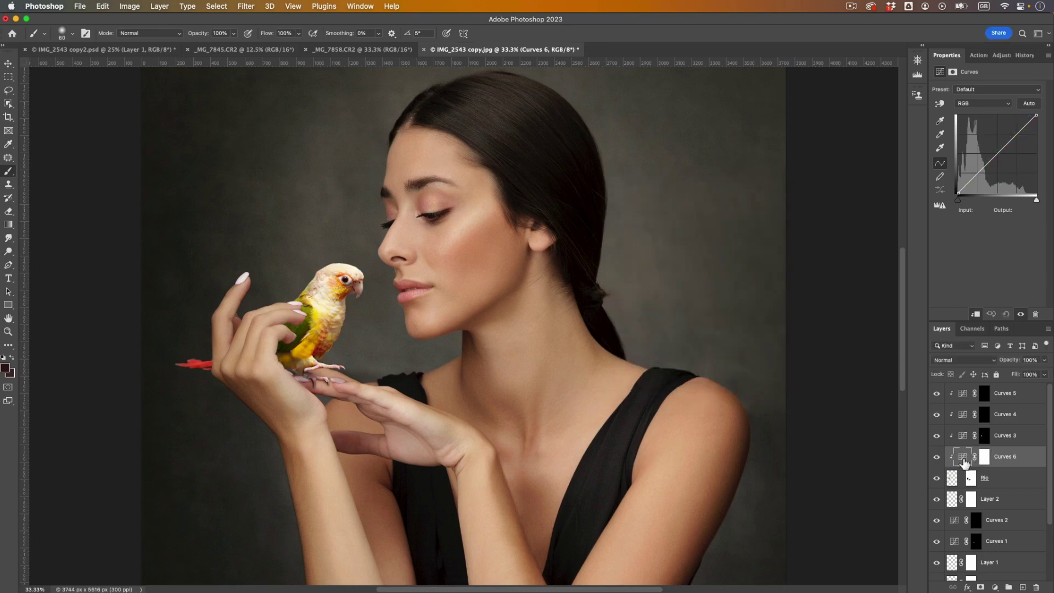
pyautogui.click(1048, 55)
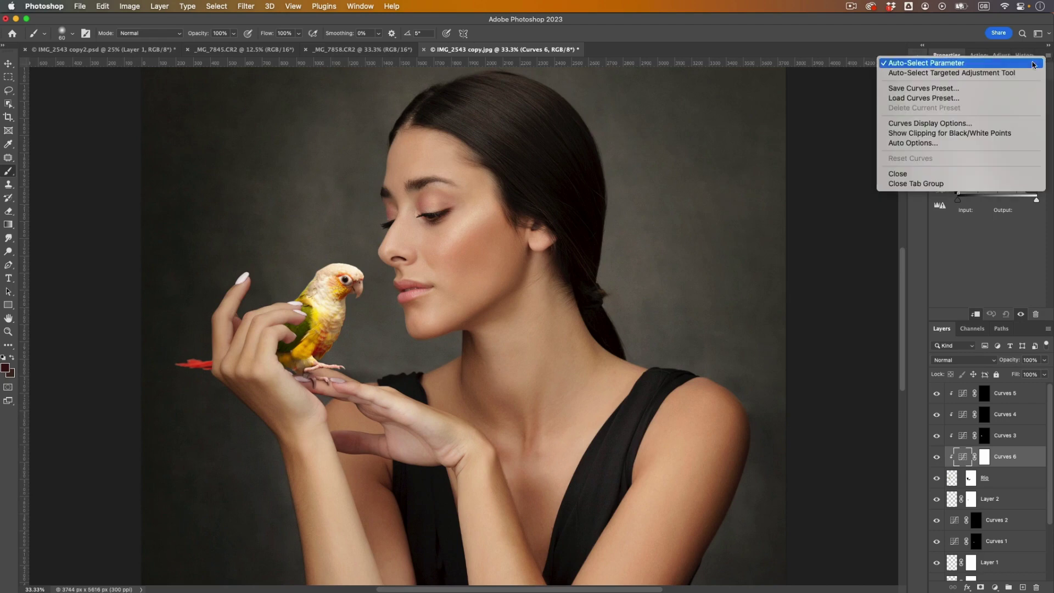
pyautogui.click(964, 143)
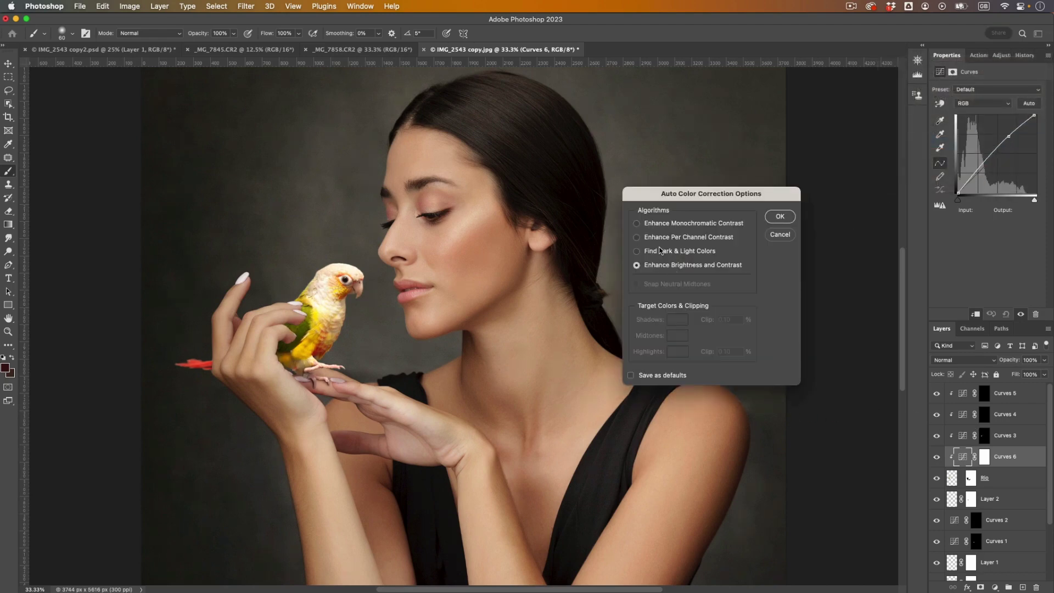
pyautogui.click(660, 251)
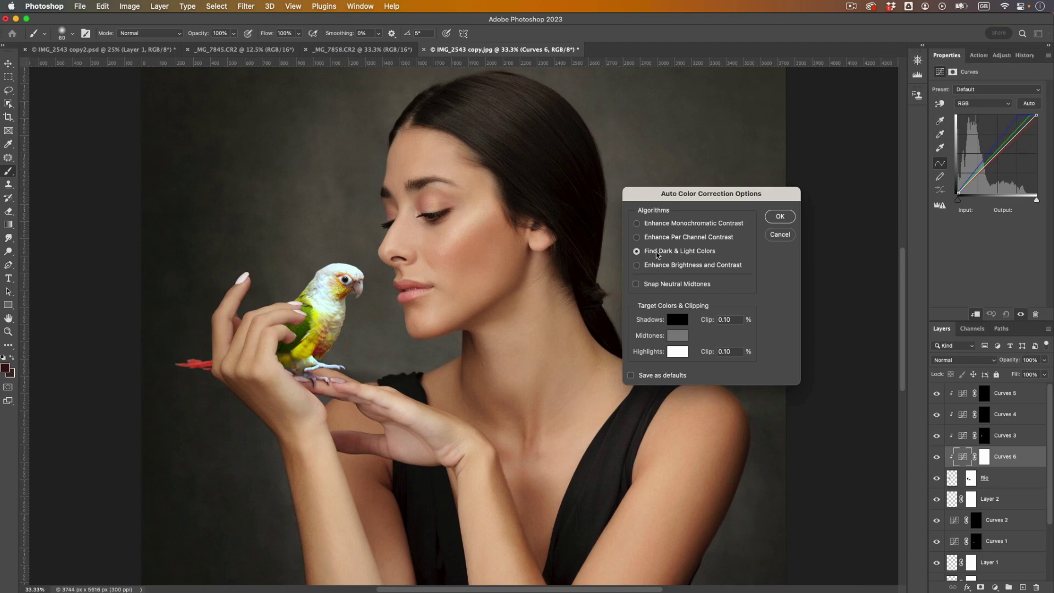
pyautogui.moveTo(656, 200); pyautogui.dragTo(607, 195)
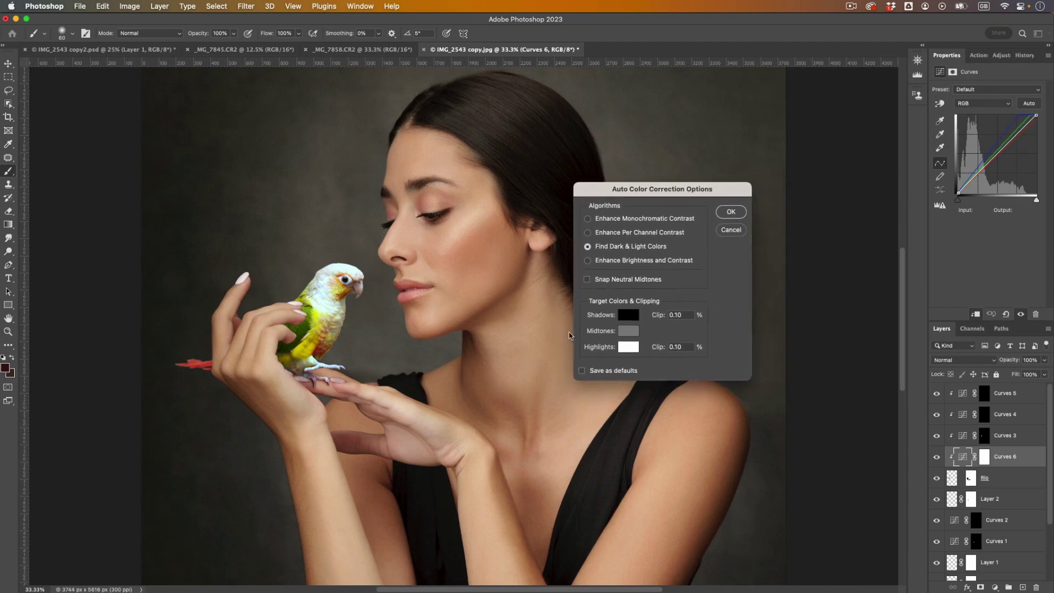
# - Set the target shadow colour to 0f090a by sampling the woman's black dress
pyautogui.click(629, 315)
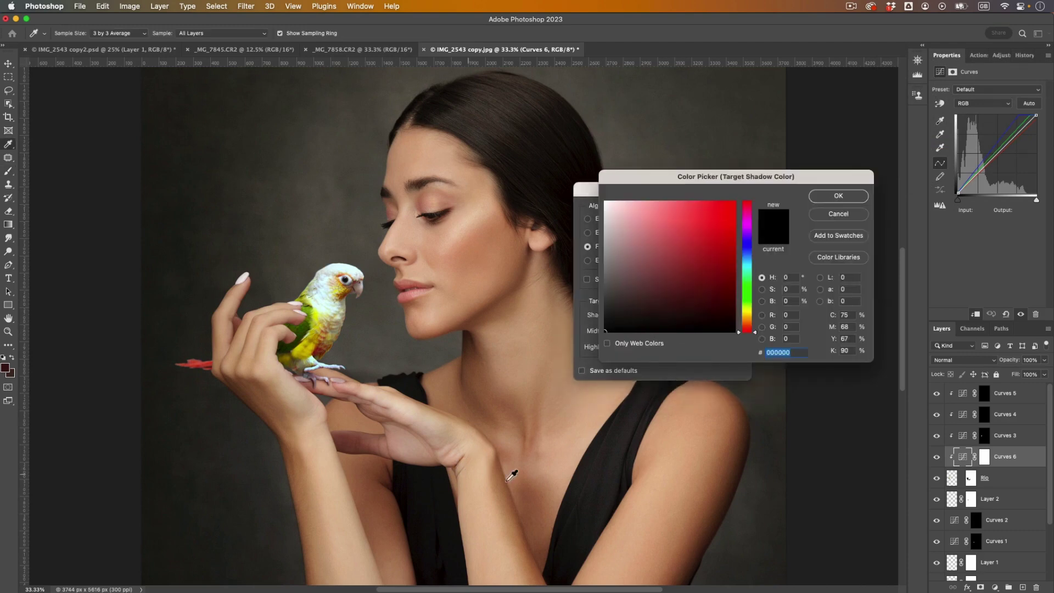
pyautogui.click(413, 545)
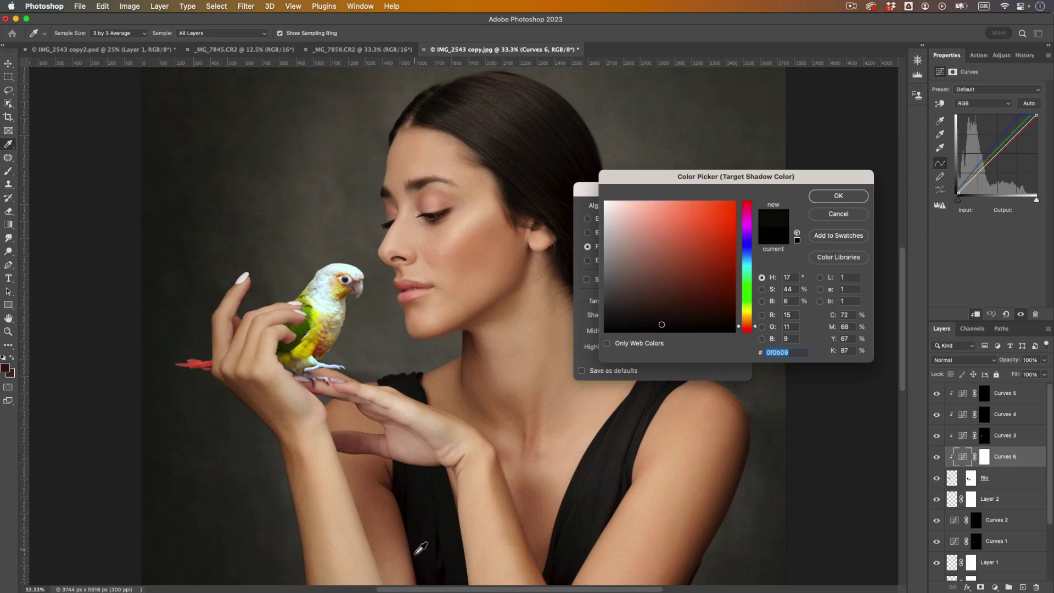
pyautogui.click(414, 555)
pyautogui.click(405, 486)
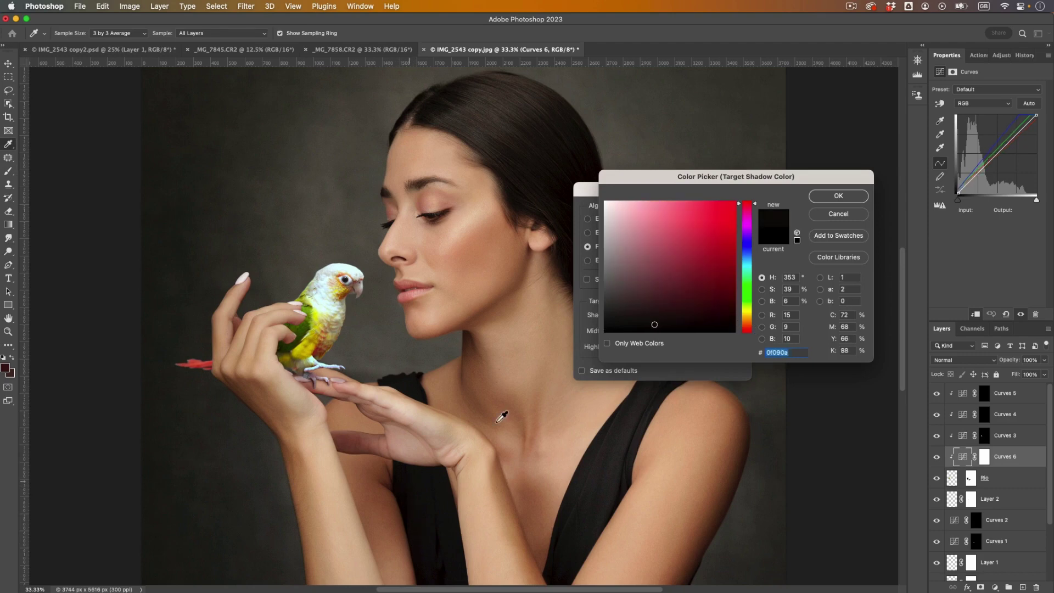
pyautogui.click(850, 199)
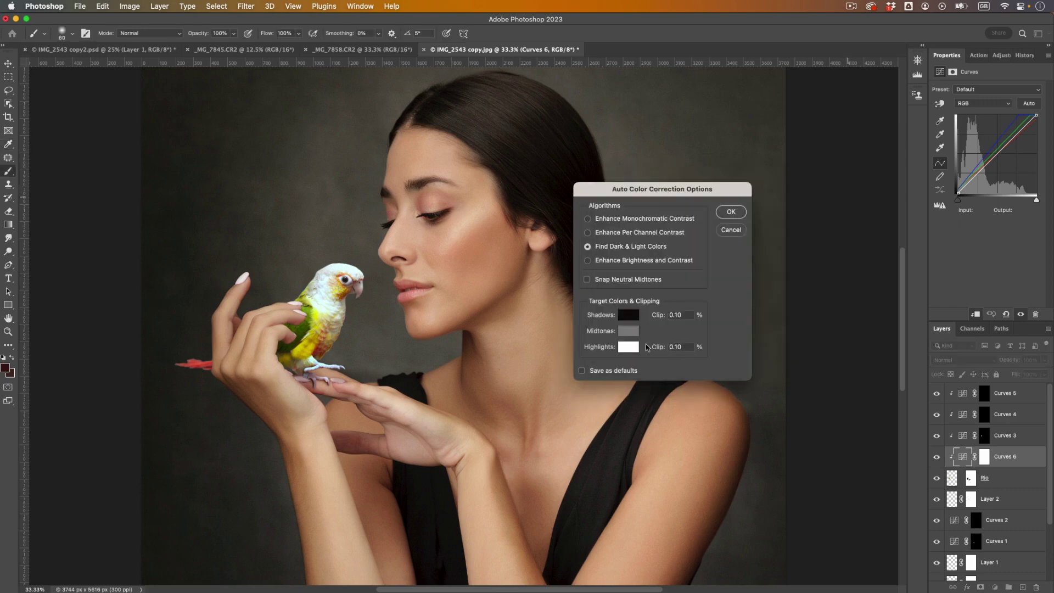
# - Set the target highlight colour to eee8e9 by sampling the raised finger's pale nail
pyautogui.click(619, 349)
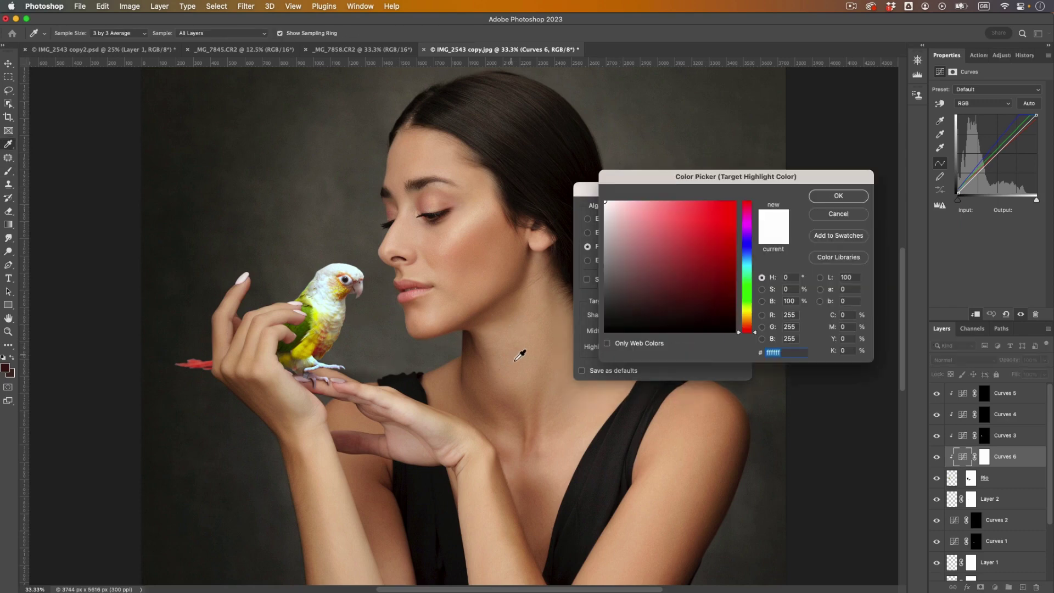
pyautogui.moveTo(508, 401); pyautogui.dragTo(436, 275)
pyautogui.moveTo(364, 263); pyautogui.dragTo(466, 380)
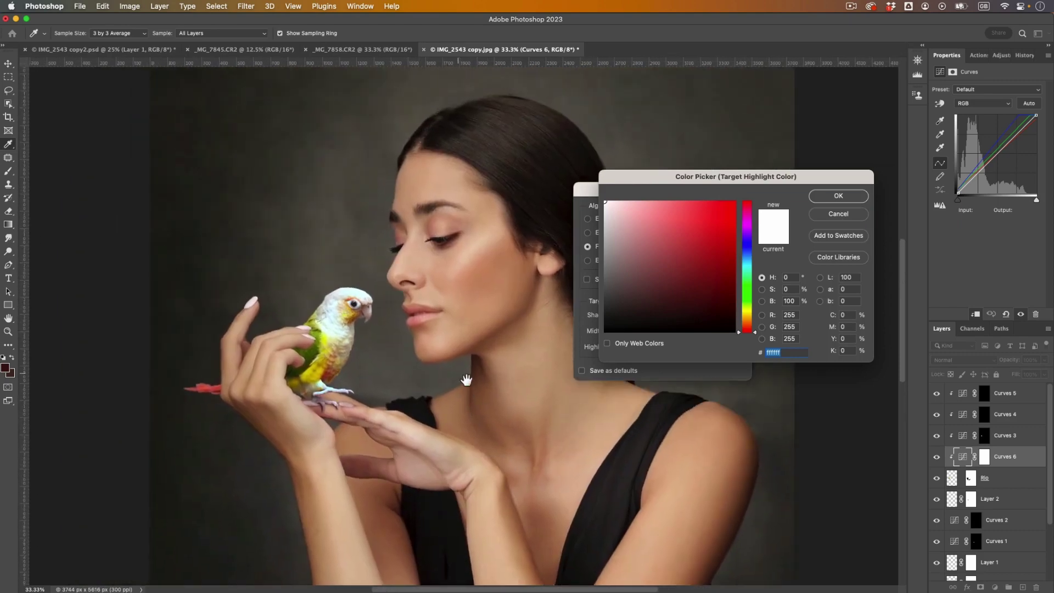
pyautogui.moveTo(503, 169); pyautogui.dragTo(370, 224)
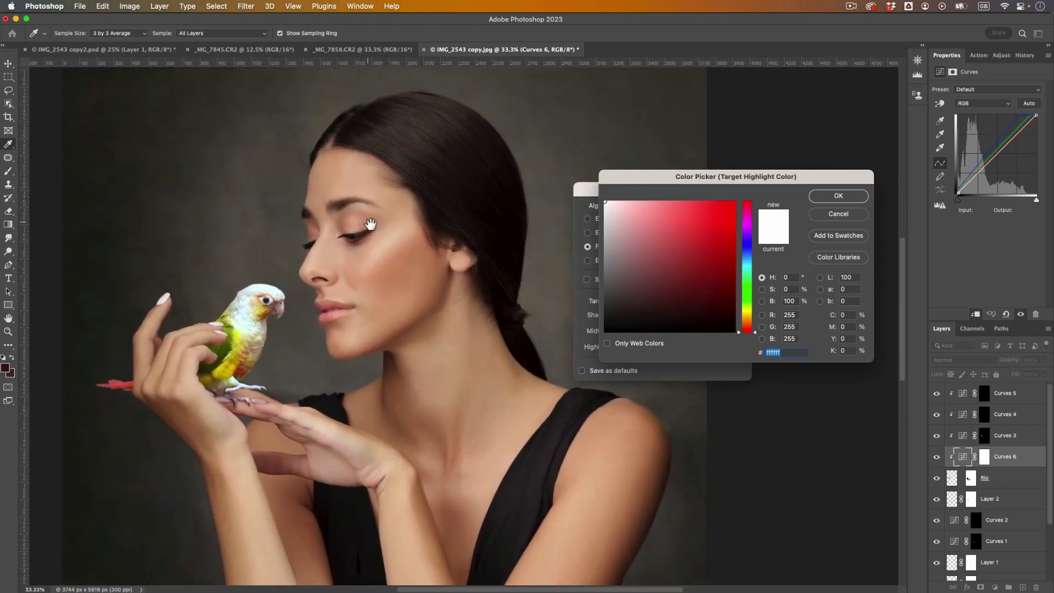
pyautogui.press('super+equal')
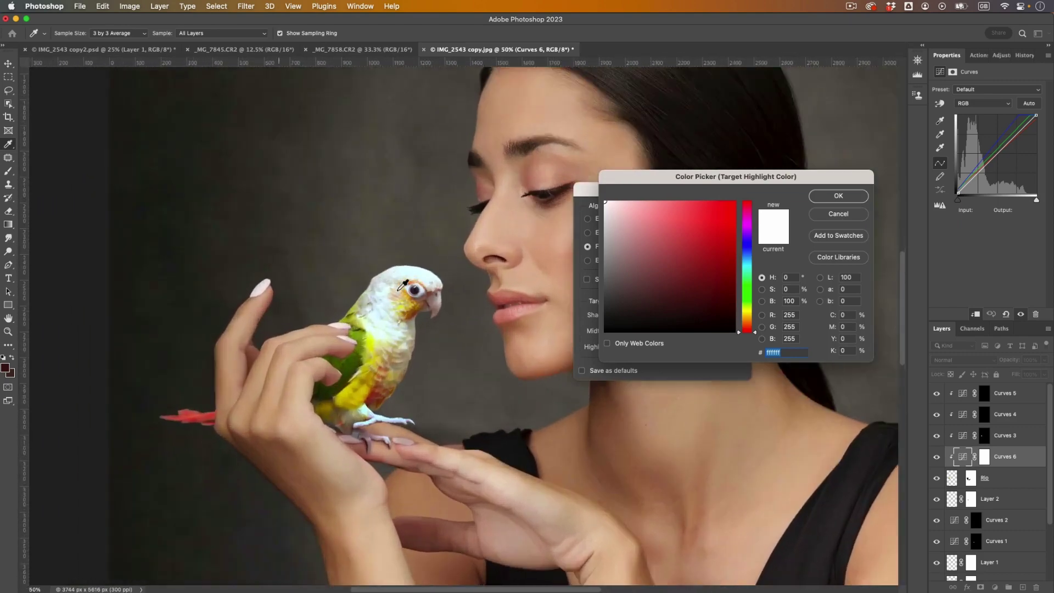
pyautogui.press('super+equal')
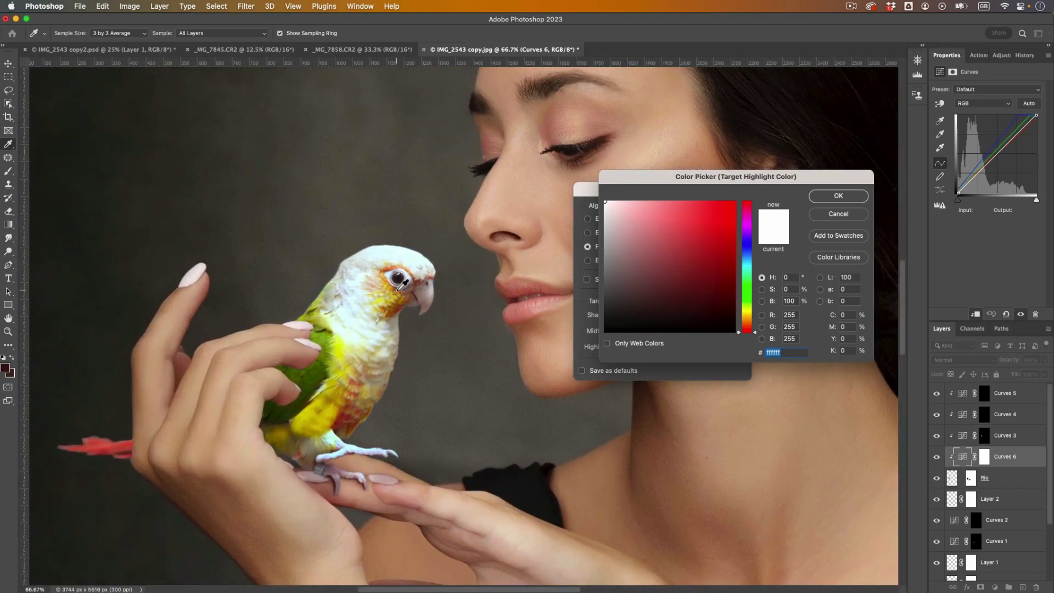
pyautogui.click(194, 279)
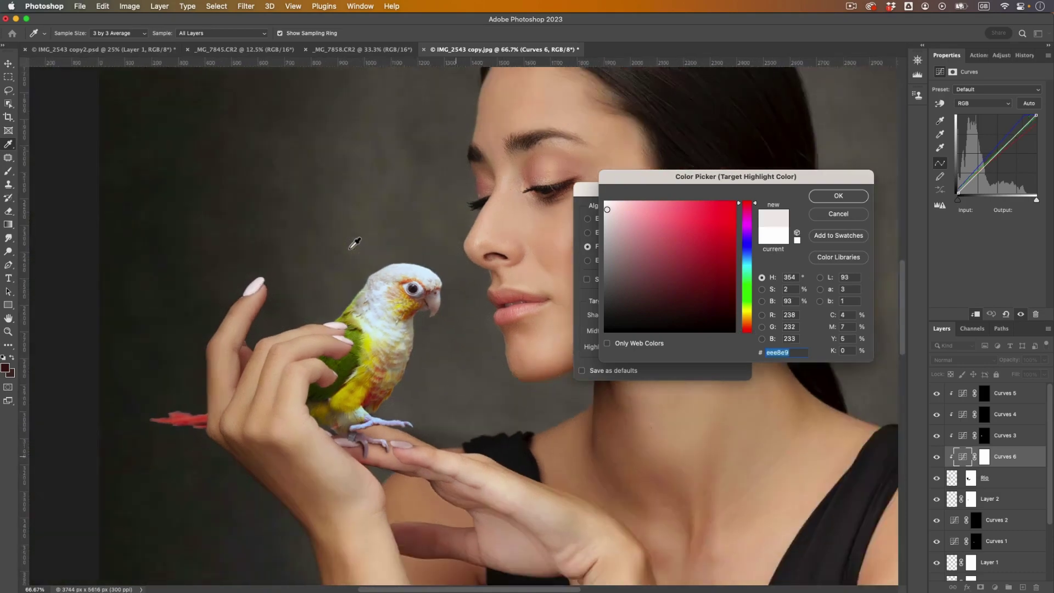
pyautogui.press('super+minus')
pyautogui.press('super+minus')
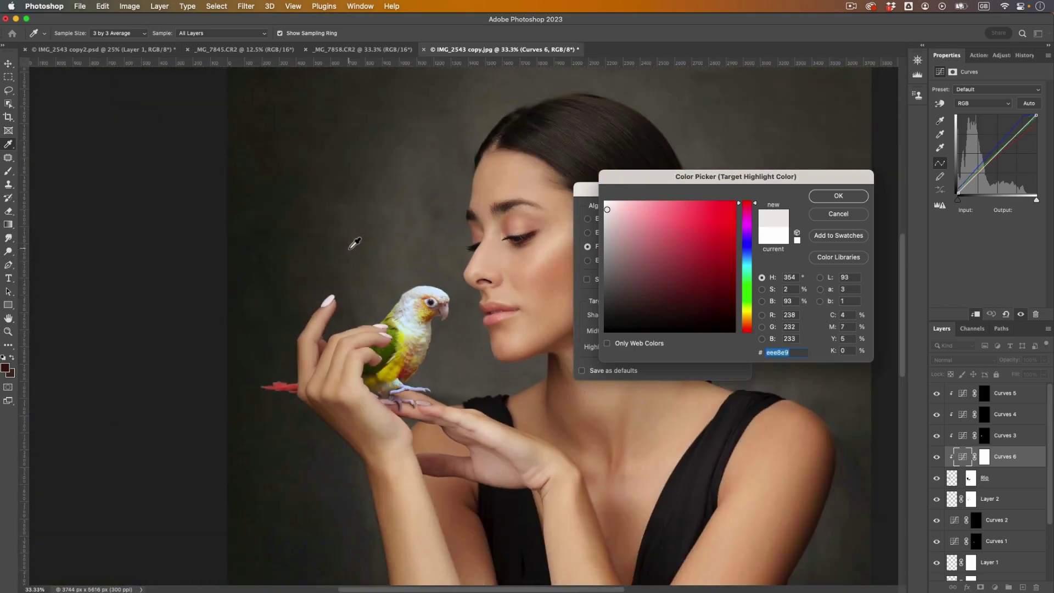
pyautogui.click(829, 198)
# - Set the target midtone colour to 3b3833 by sampling the grey backdrop behind the woman, and apply the auto colour options
pyautogui.click(588, 280)
pyautogui.click(587, 280)
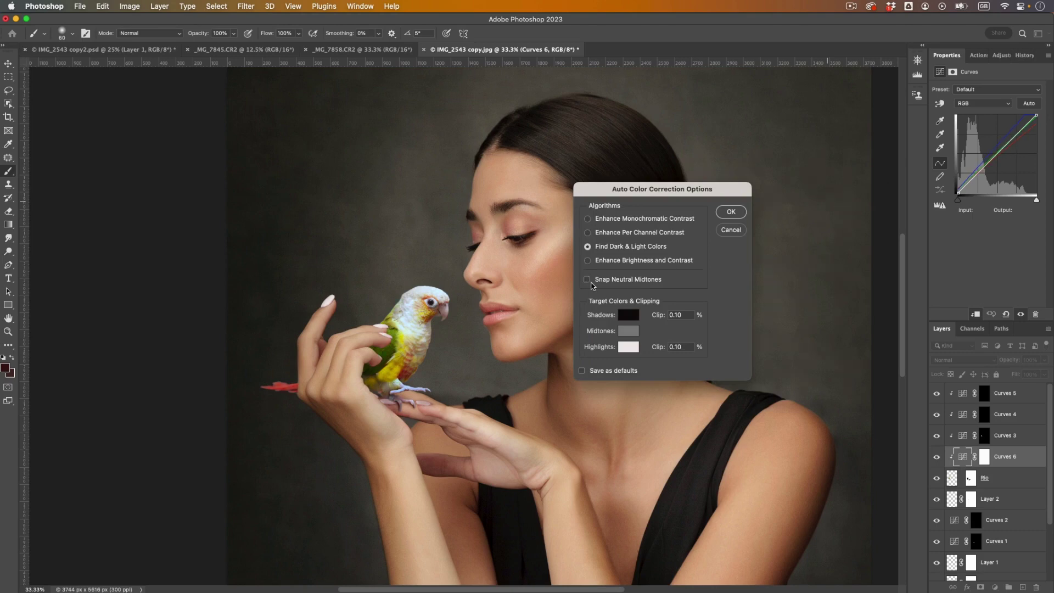
pyautogui.click(630, 331)
pyautogui.scroll(-10, 564, 300)
pyautogui.hscroll(8, 565, 299)
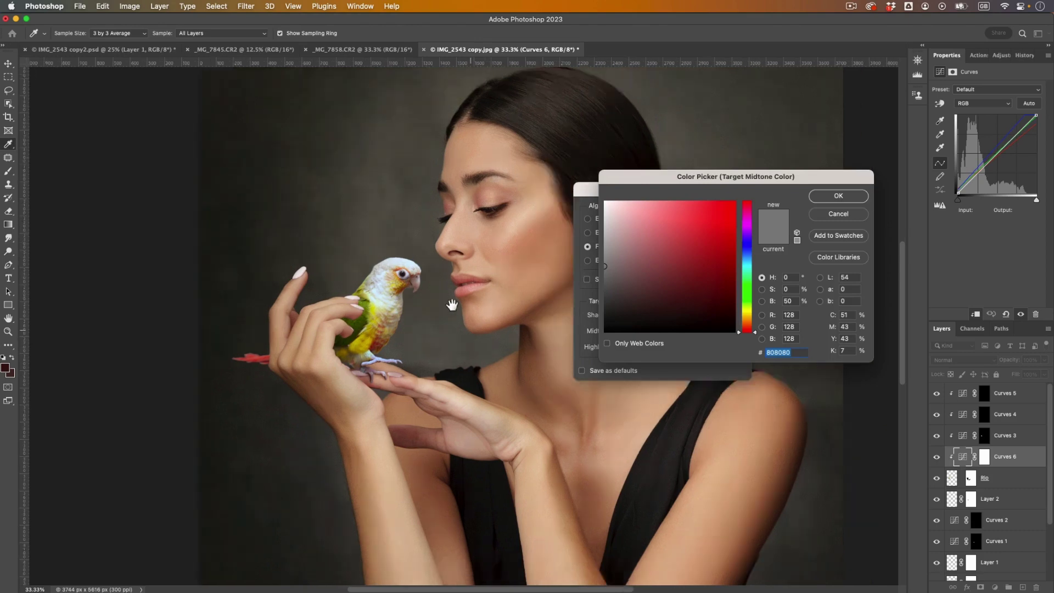
pyautogui.scroll(10, 389, 312)
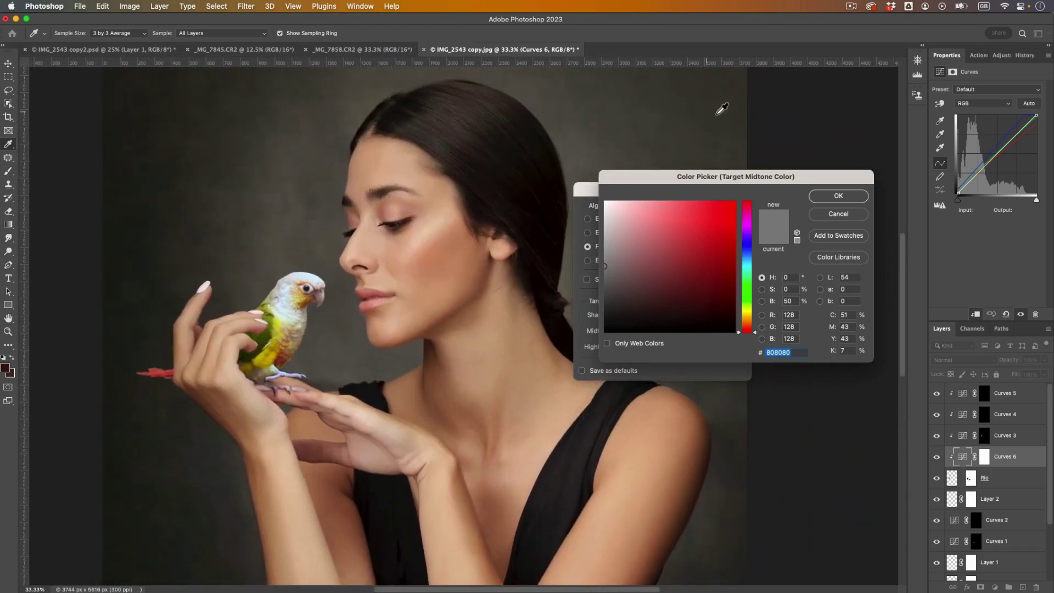
pyautogui.click(734, 90)
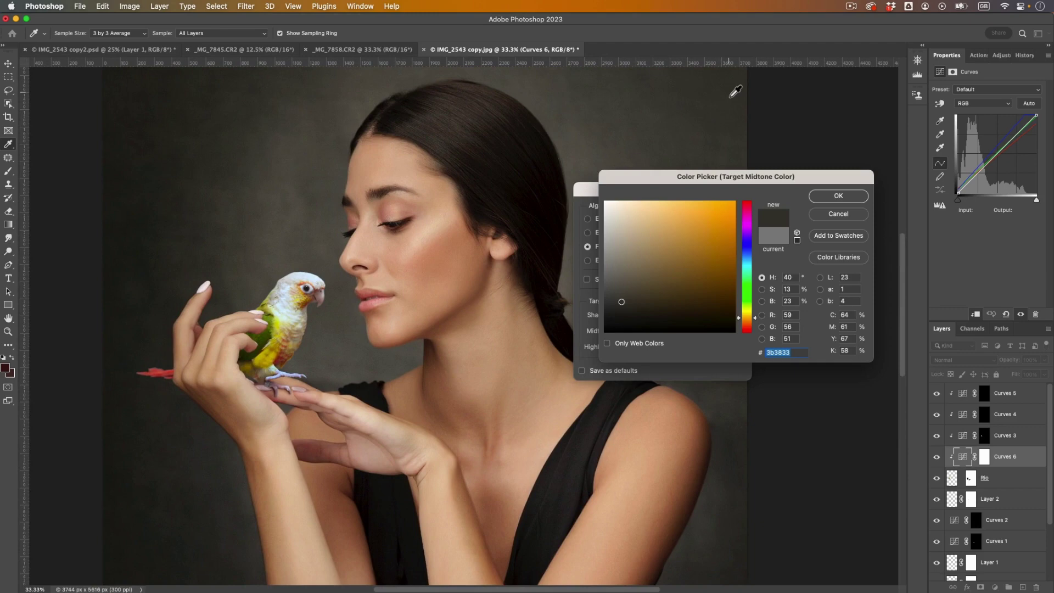
pyautogui.click(838, 196)
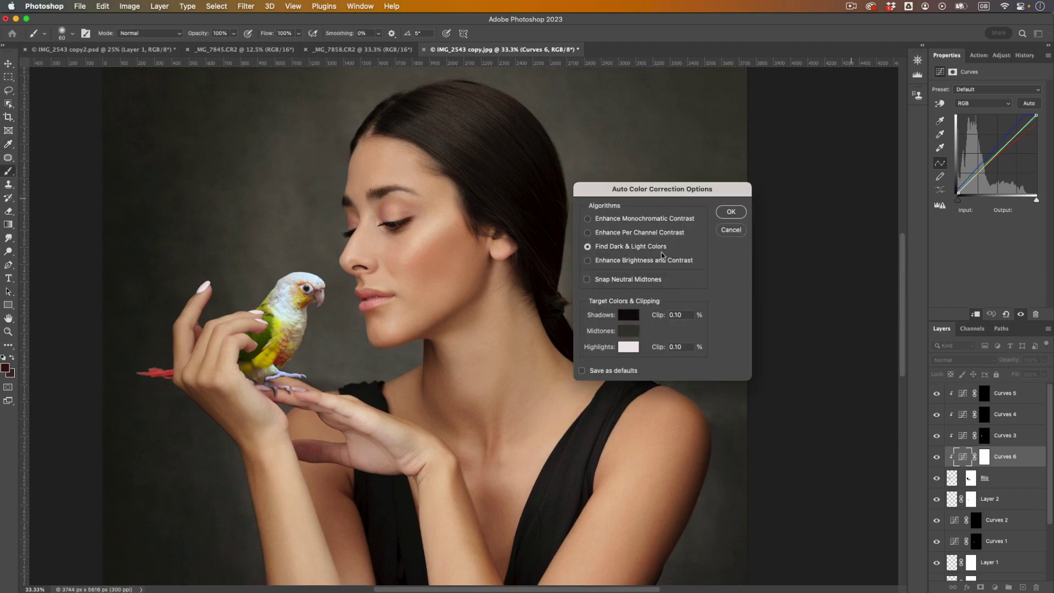
pyautogui.press('Return')
# - Hide the clipped Curves 6 adjustment above the Rio layer and delete it
pyautogui.click(937, 457)
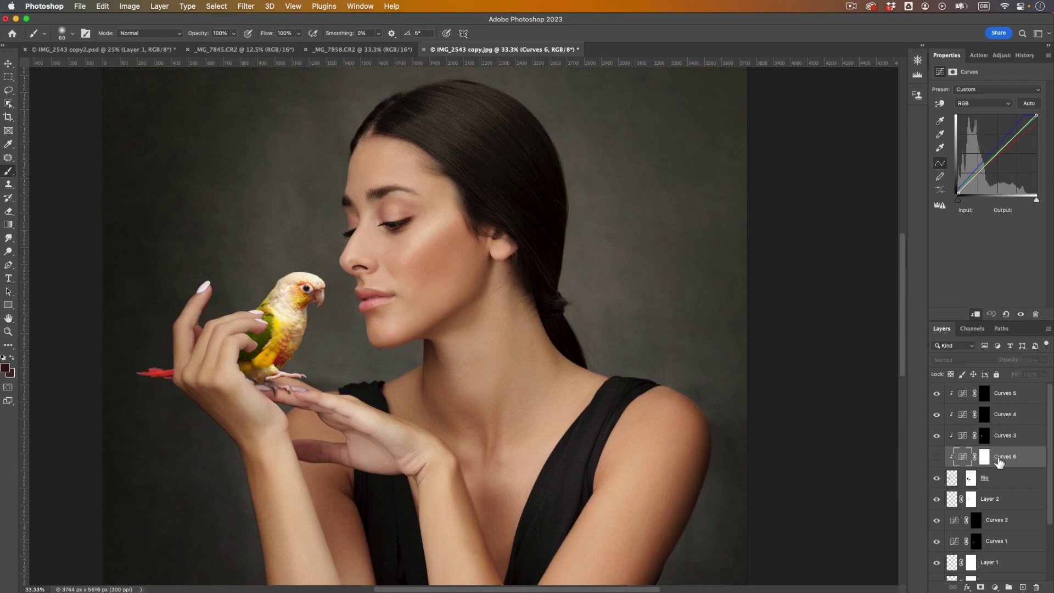
pyautogui.press('BackSpace')
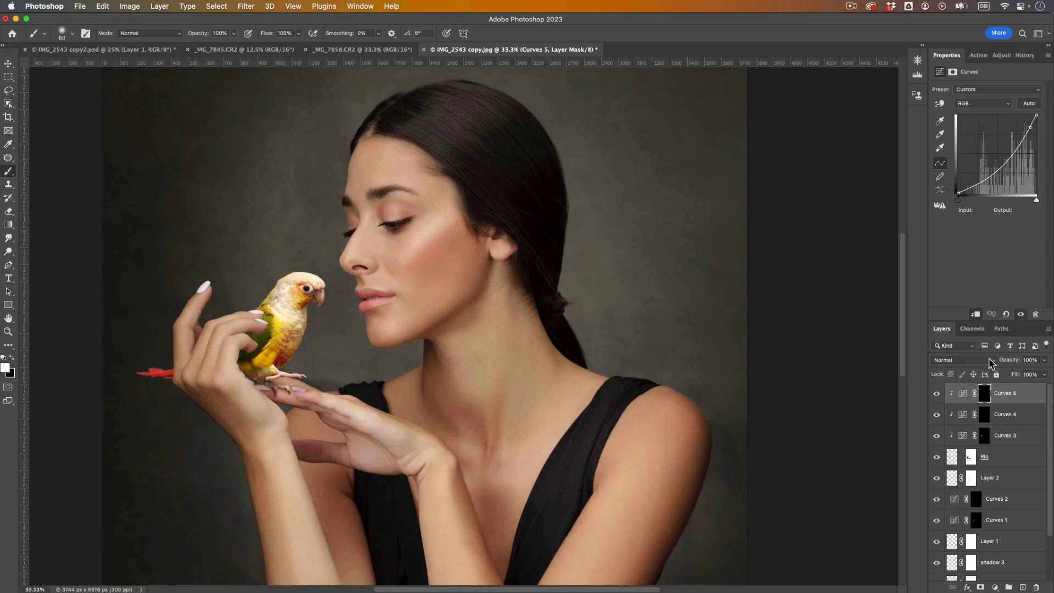
# - Add a bright red f62f00 Solid Color fill above Curves 5 and set its blend mode to Saturation
pyautogui.click(996, 588)
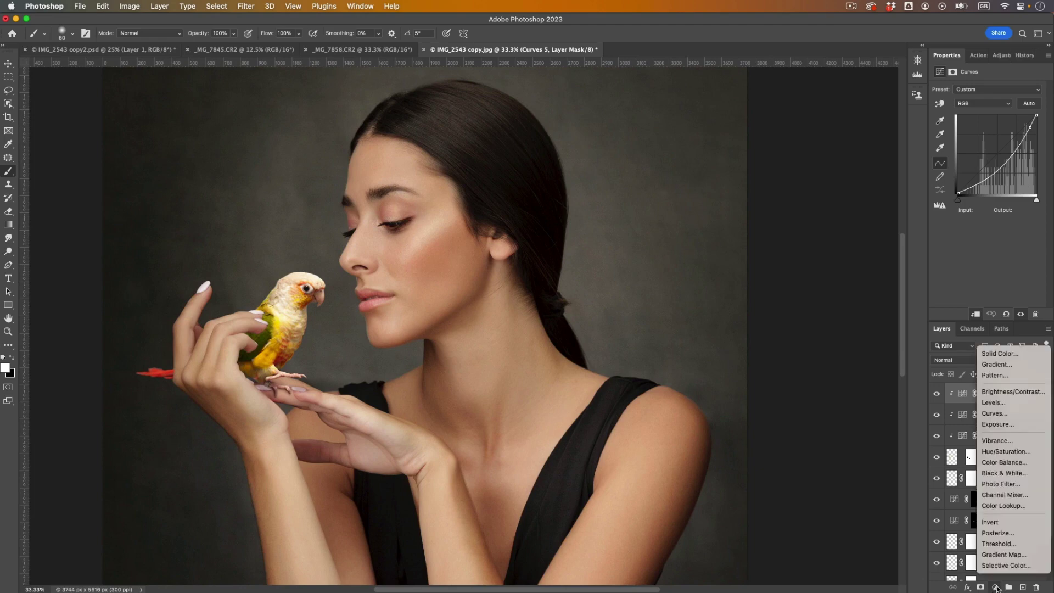
pyautogui.click(998, 354)
pyautogui.moveTo(690, 308); pyautogui.dragTo(739, 208)
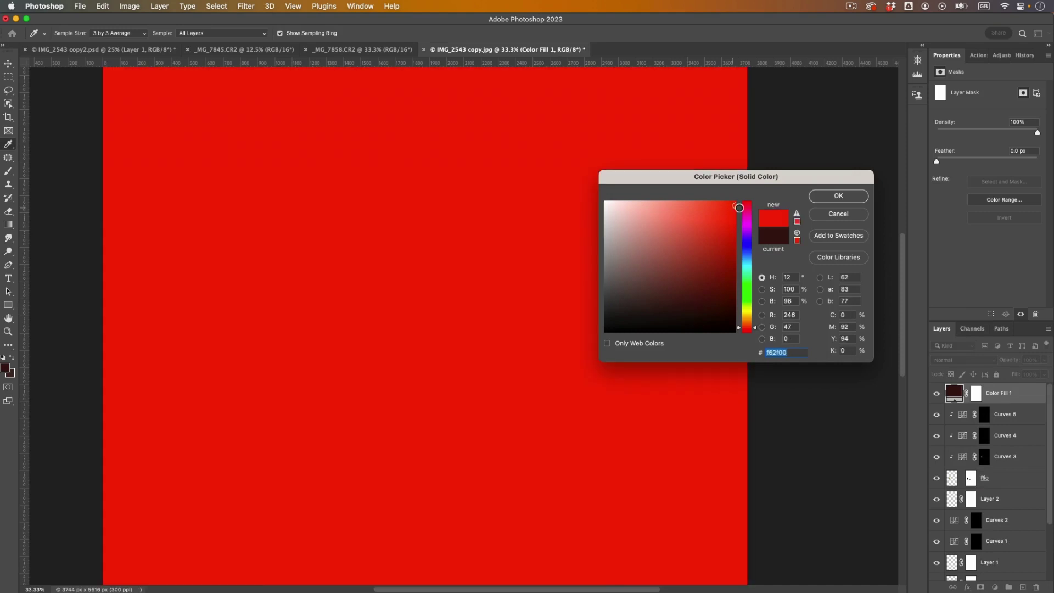
pyautogui.click(855, 197)
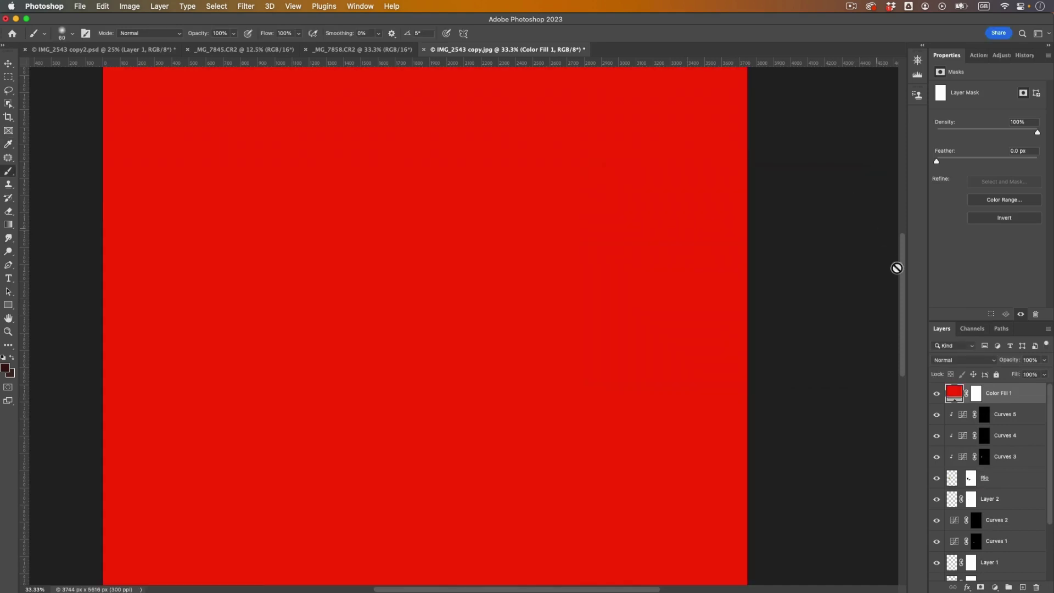
pyautogui.click(960, 360)
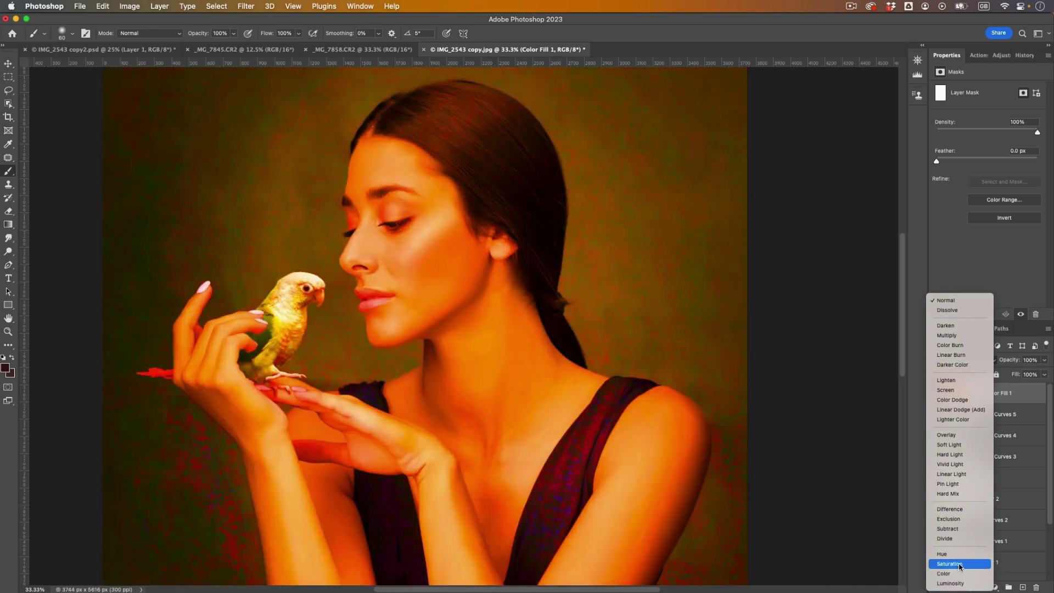
pyautogui.click(950, 564)
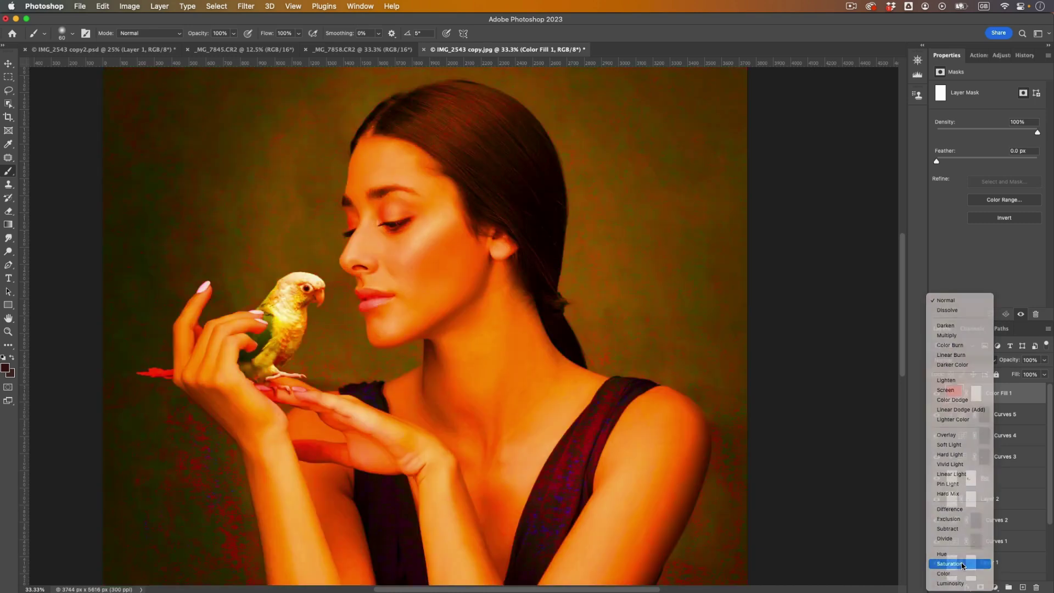
# - Add a Curves adjustment between Curves 5 and the red fill, clipped to the parrot
pyautogui.press('super+minus')
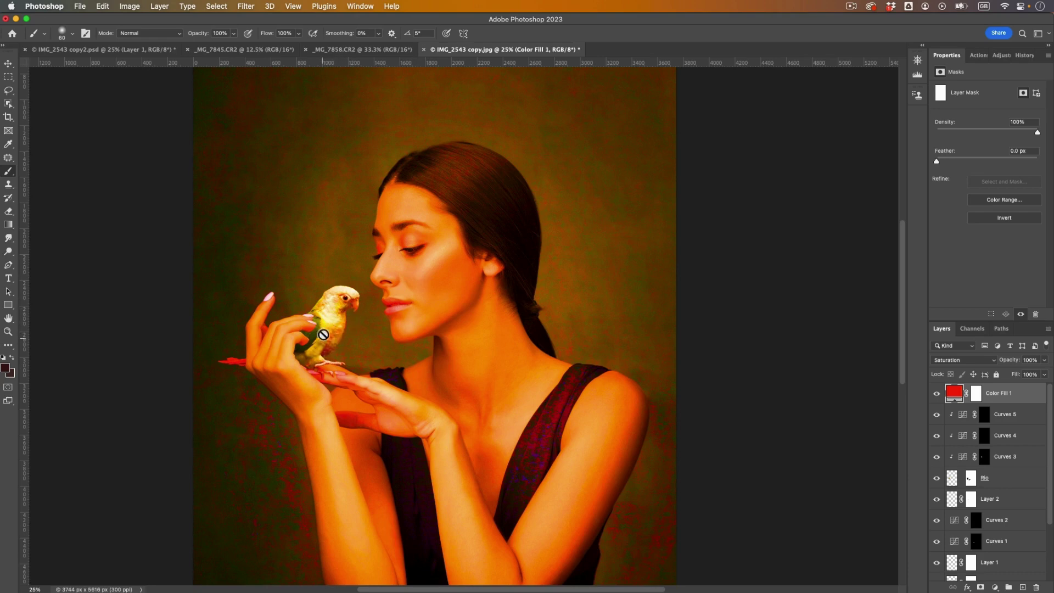
pyautogui.hotkey('alt', '[')
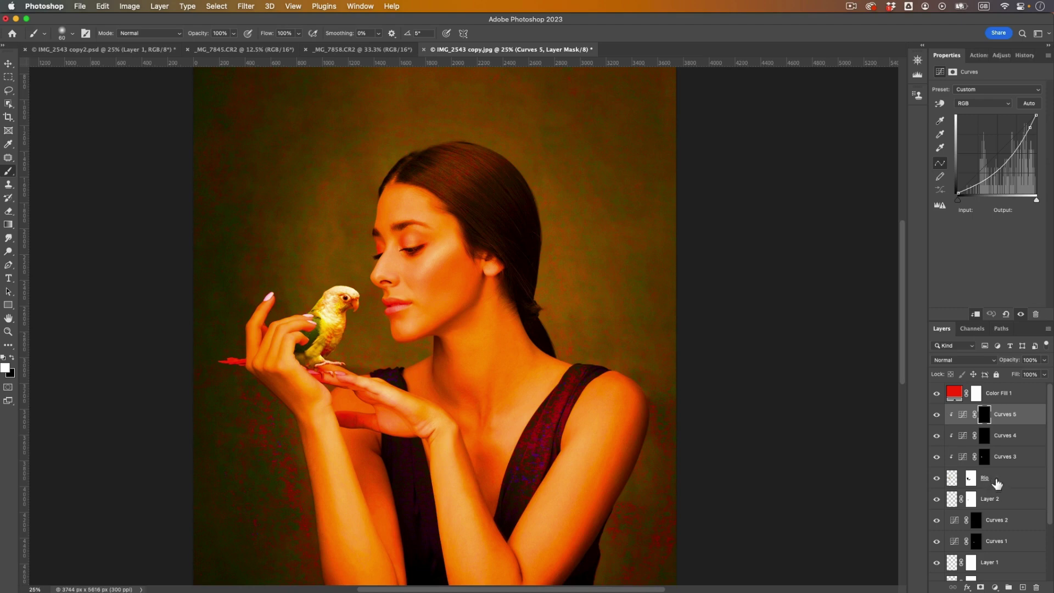
pyautogui.click(995, 587)
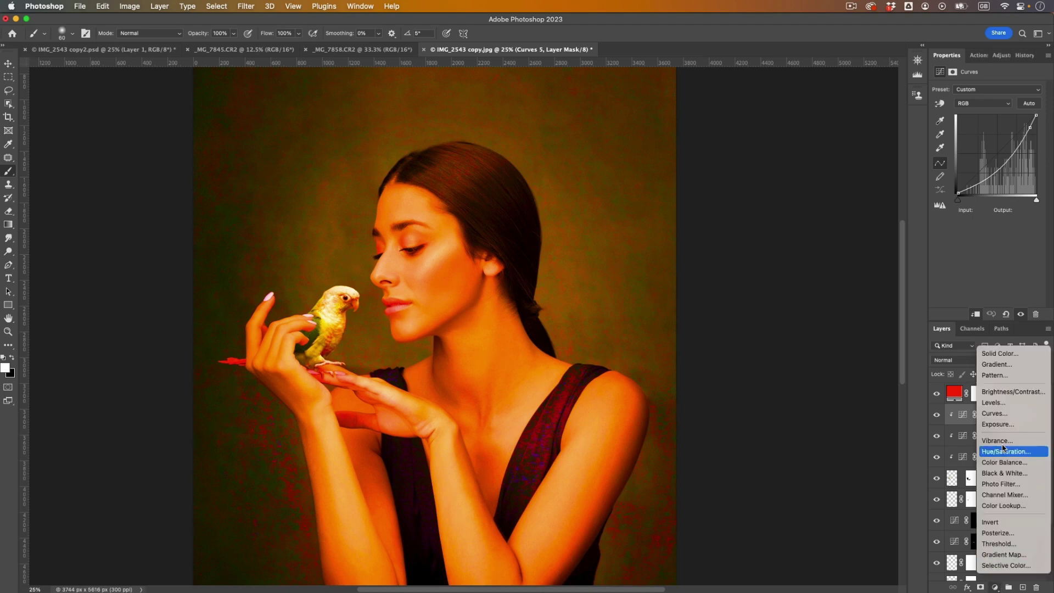
pyautogui.click(1007, 414)
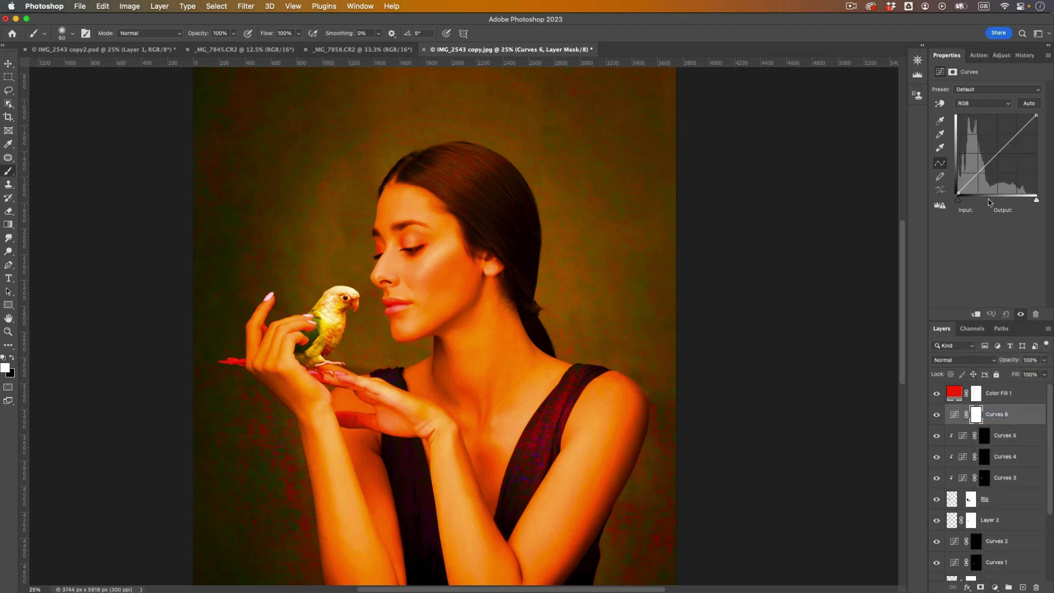
pyautogui.press('super+alt+g')
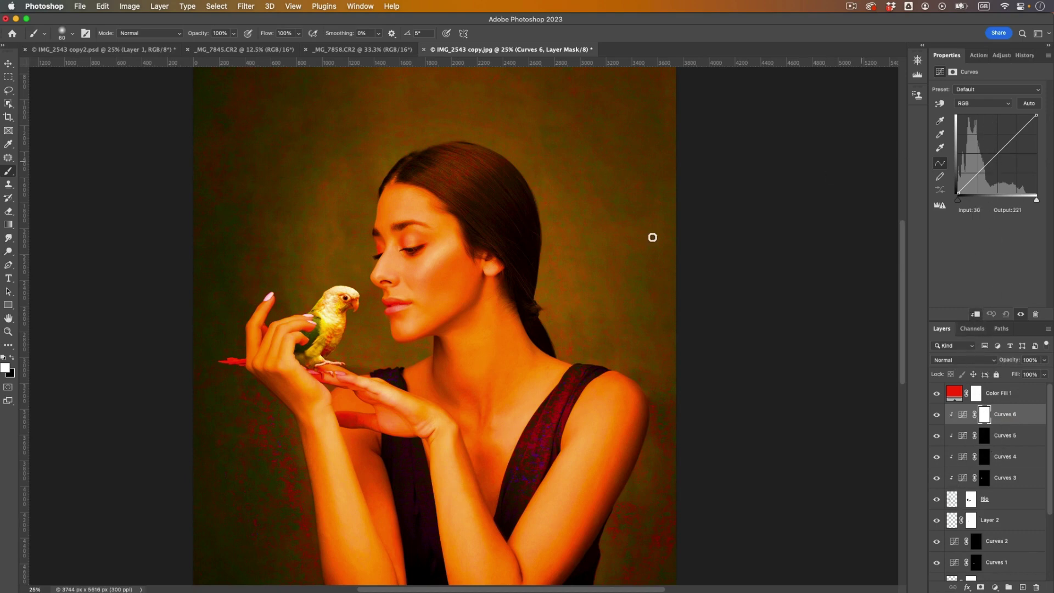
# - Raise the red channel of Curves 6 slightly with the on-image adjustment tool on the parrot's chest
pyautogui.click(977, 106)
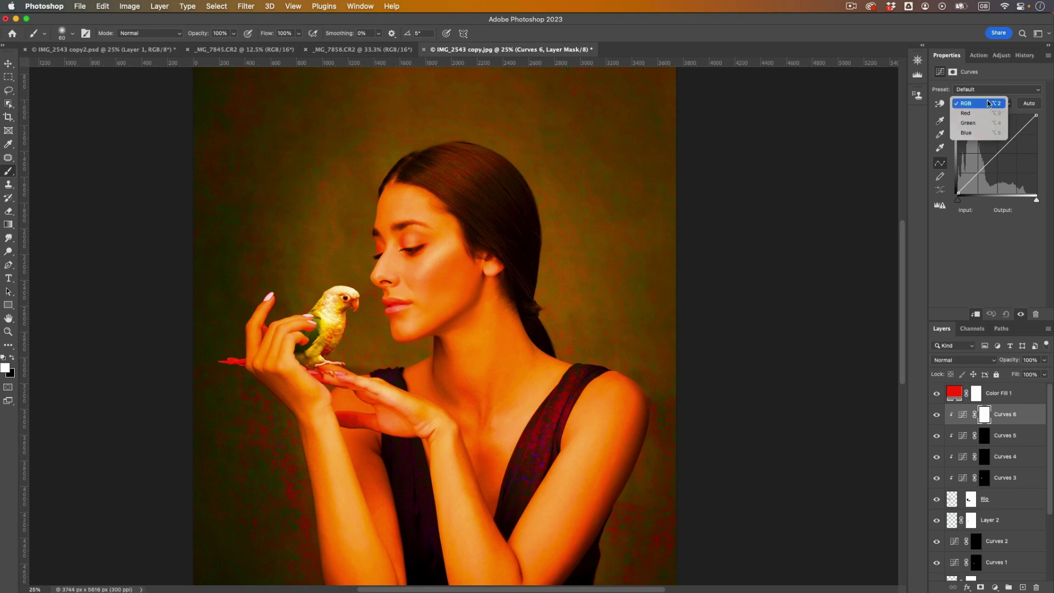
pyautogui.click(983, 113)
pyautogui.click(941, 104)
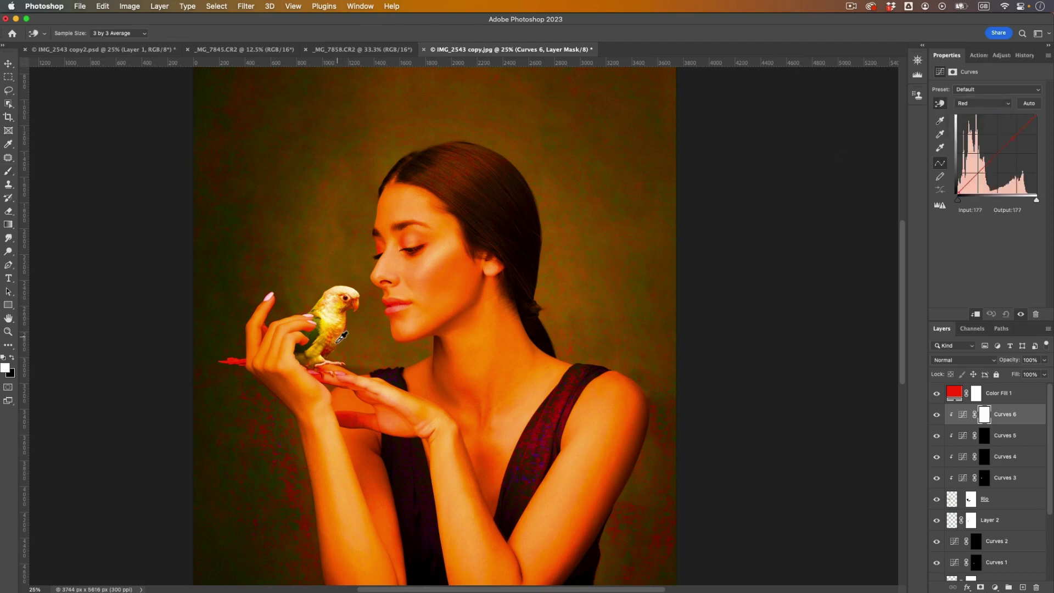
pyautogui.moveTo(341, 339); pyautogui.dragTo(341, 337)
# - Lower the green channel of Curves 6 at the parrot's chest, mapping input 177 to about 173
pyautogui.click(988, 104)
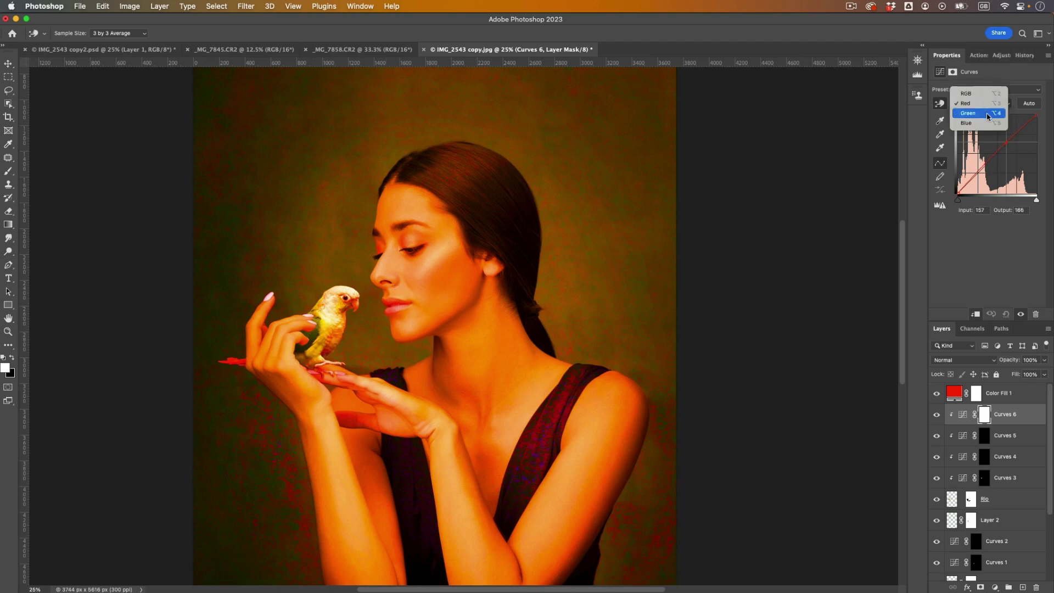
pyautogui.click(987, 113)
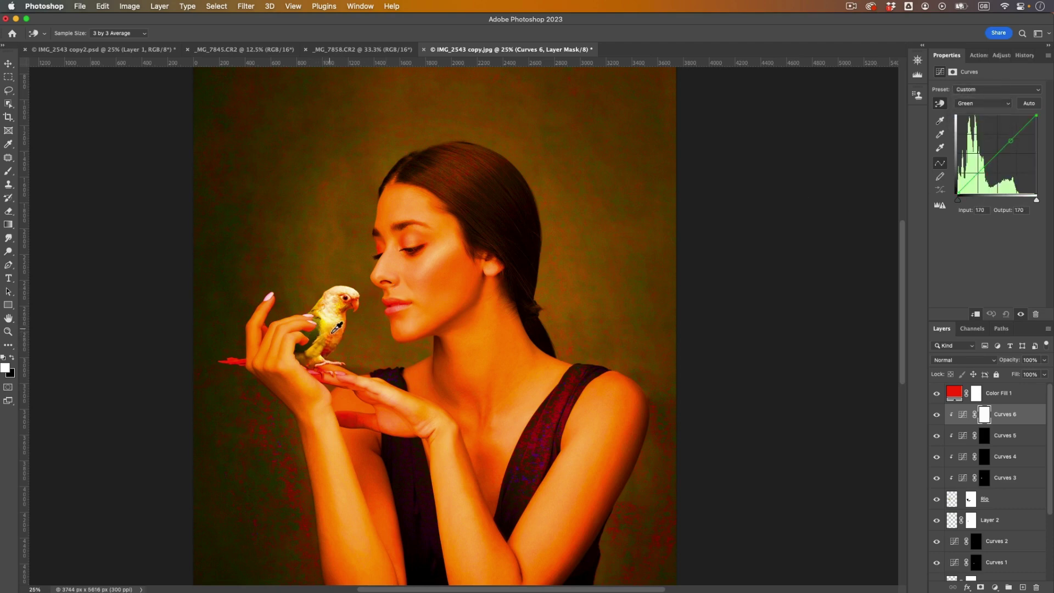
pyautogui.moveTo(344, 324); pyautogui.dragTo(344, 329)
# - Add a second green curve point sampled beside the parrot's wing and lower it to output 108 at input 117
pyautogui.press('super+plus')
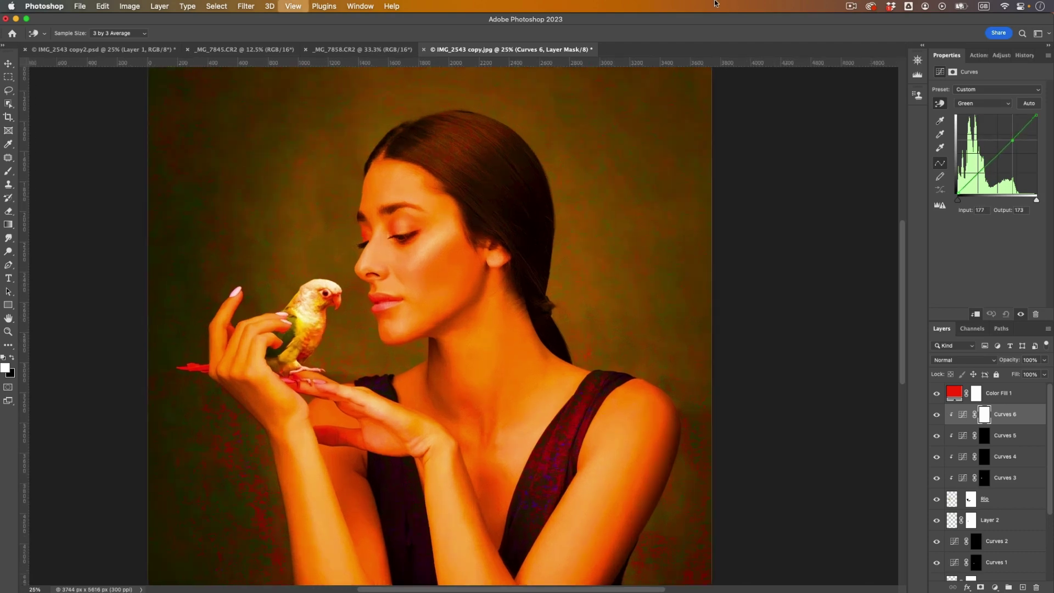
pyautogui.press('super+plus')
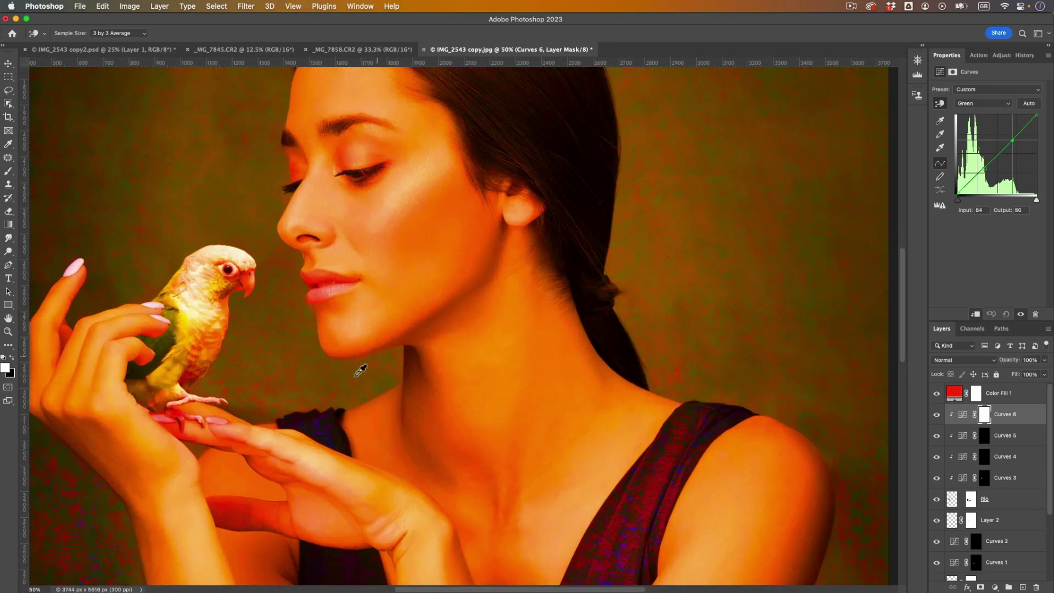
pyautogui.moveTo(408, 347); pyautogui.dragTo(468, 337)
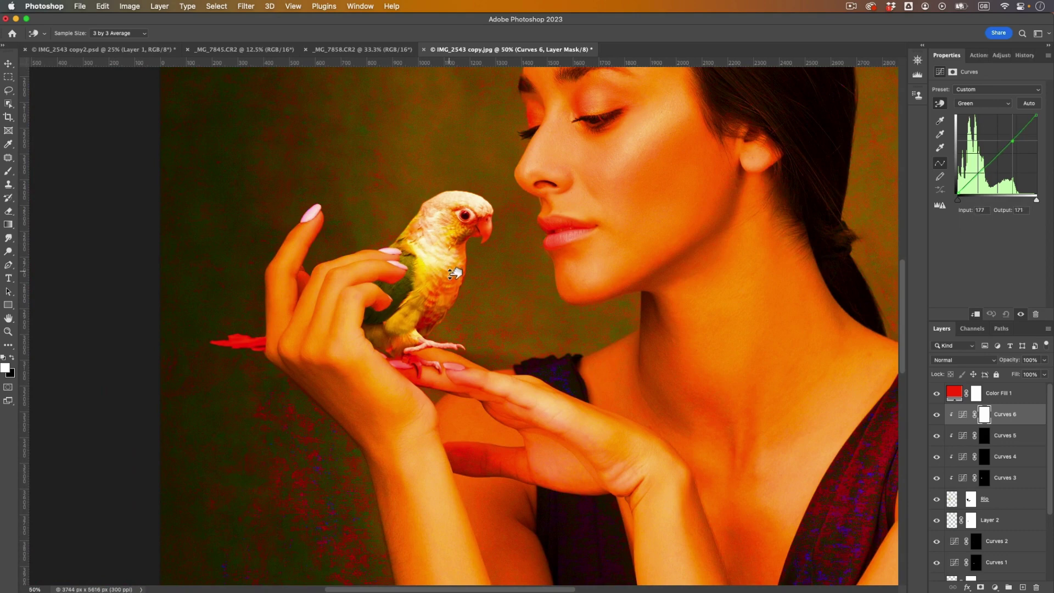
pyautogui.click(418, 278)
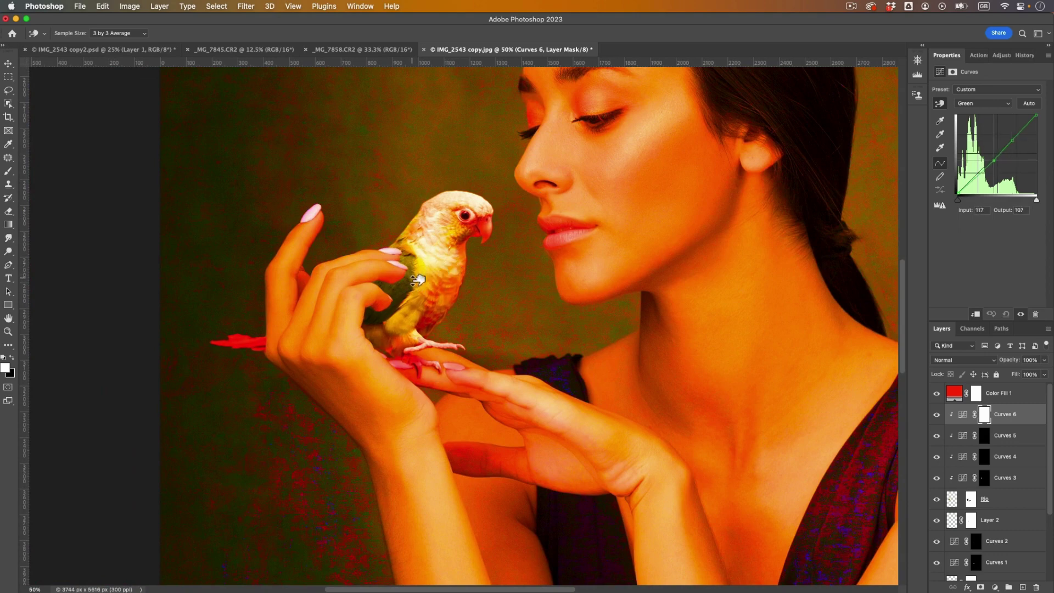
pyautogui.moveTo(418, 280); pyautogui.dragTo(418, 279)
# - Lower the blue channel of Curves 6 on the parrot's chest feathers, mapping input 84 to output 79
pyautogui.click(995, 105)
pyautogui.click(986, 114)
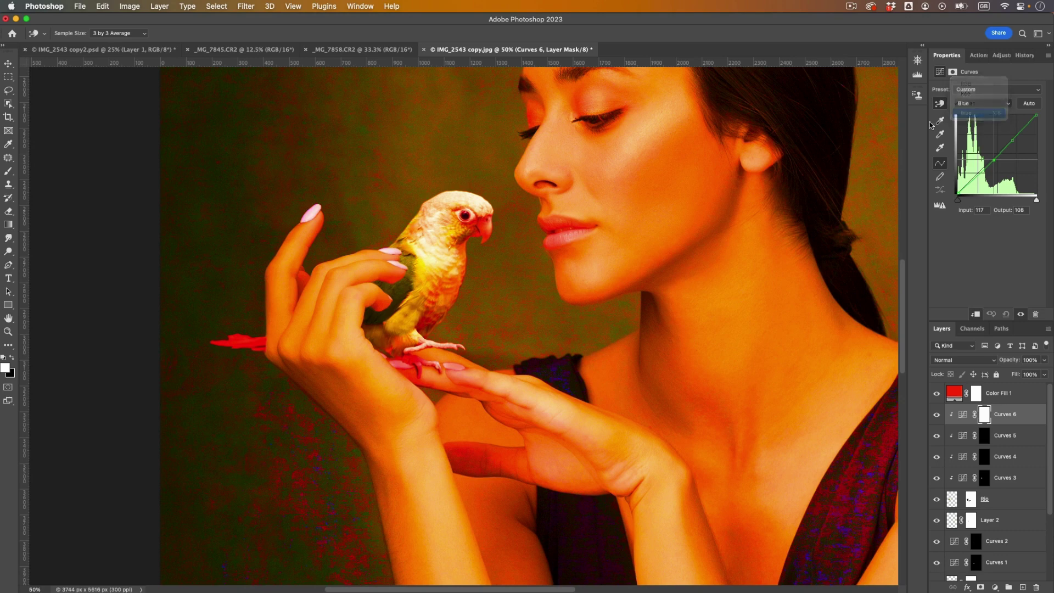
pyautogui.click(454, 271)
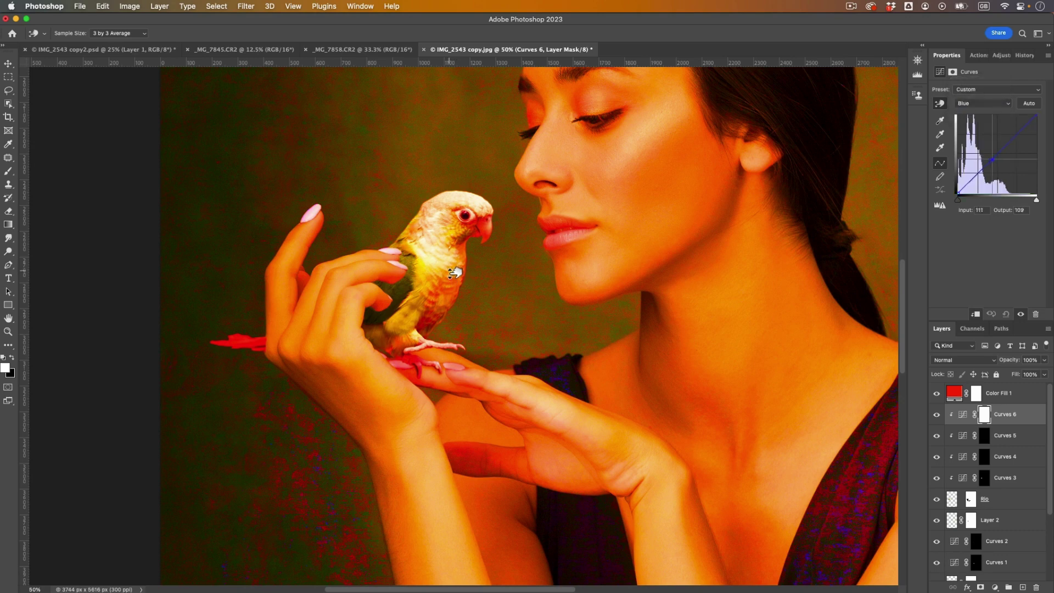
pyautogui.moveTo(454, 274)
pyautogui.mouseDown()
pyautogui.moveTo(455, 262)
pyautogui.moveTo(454, 301)
pyautogui.moveTo(455, 284)
pyautogui.mouseUp()
pyautogui.moveTo(450, 283)
pyautogui.mouseDown()
pyautogui.moveTo(452, 269)
pyautogui.moveTo(451, 281)
pyautogui.mouseUp()
# - Hide the red fill layer and compare the parrot's colour with and without Curves 6 at several magnifications
pyautogui.click(938, 394)
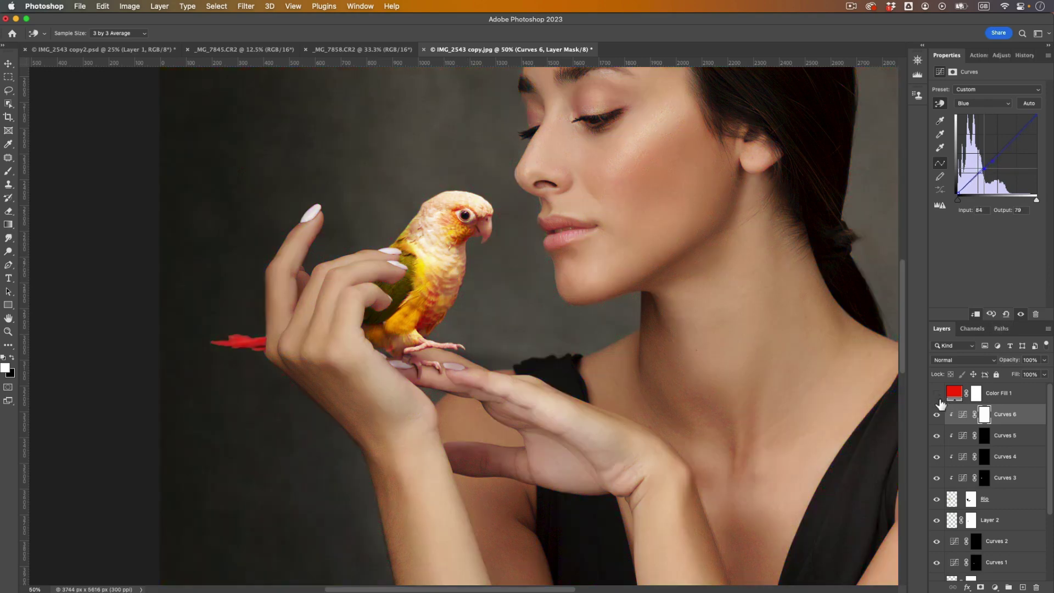
pyautogui.press('super+minus')
pyautogui.press('super+minus')
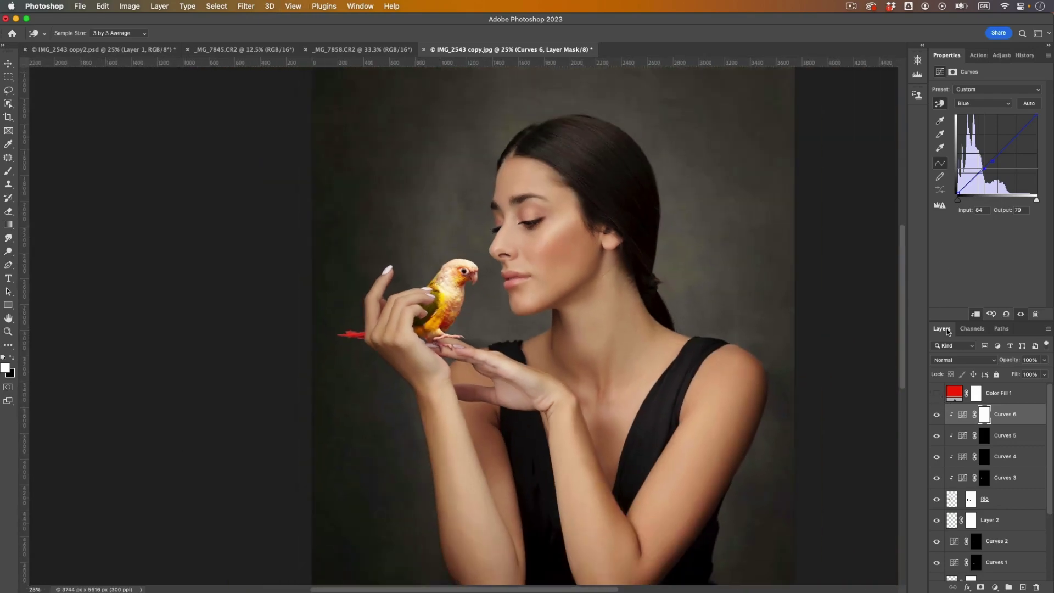
pyautogui.click(937, 415)
pyautogui.click(937, 416)
pyautogui.press('super+plus')
pyautogui.press('super+plus')
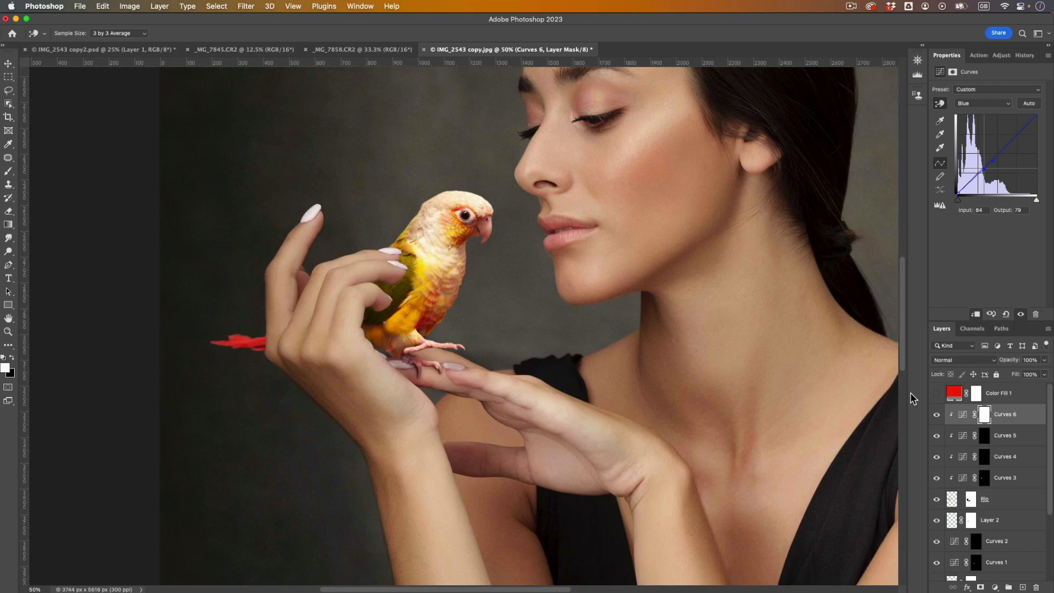
pyautogui.press('super+plus')
pyautogui.press('super+minus')
pyautogui.press('super+minus')
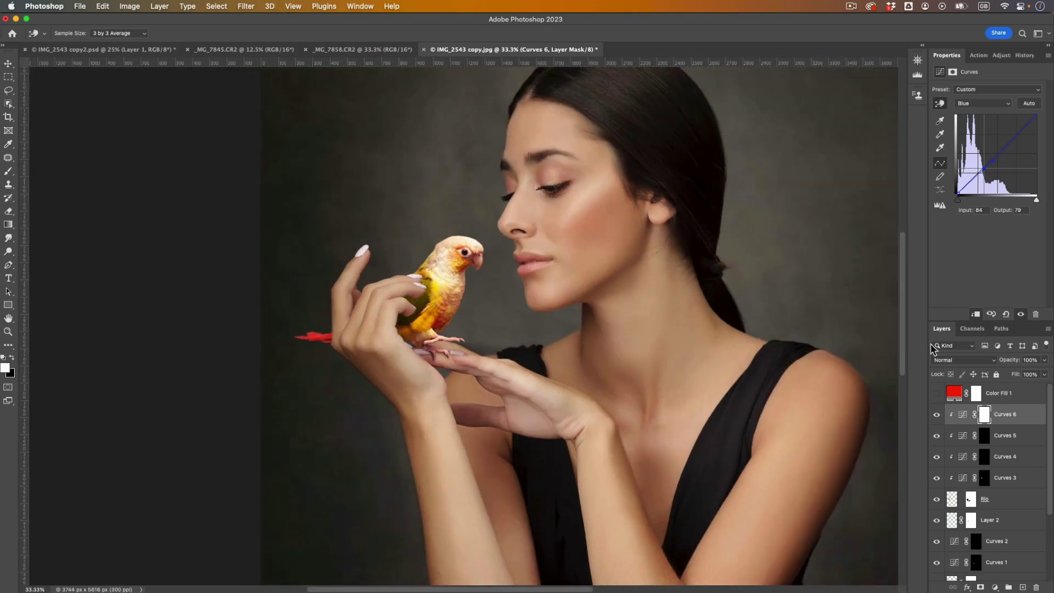
pyautogui.click(937, 416)
# - Delete the red Color Fill 1 layer
pyautogui.click(1024, 399)
pyautogui.press('b')
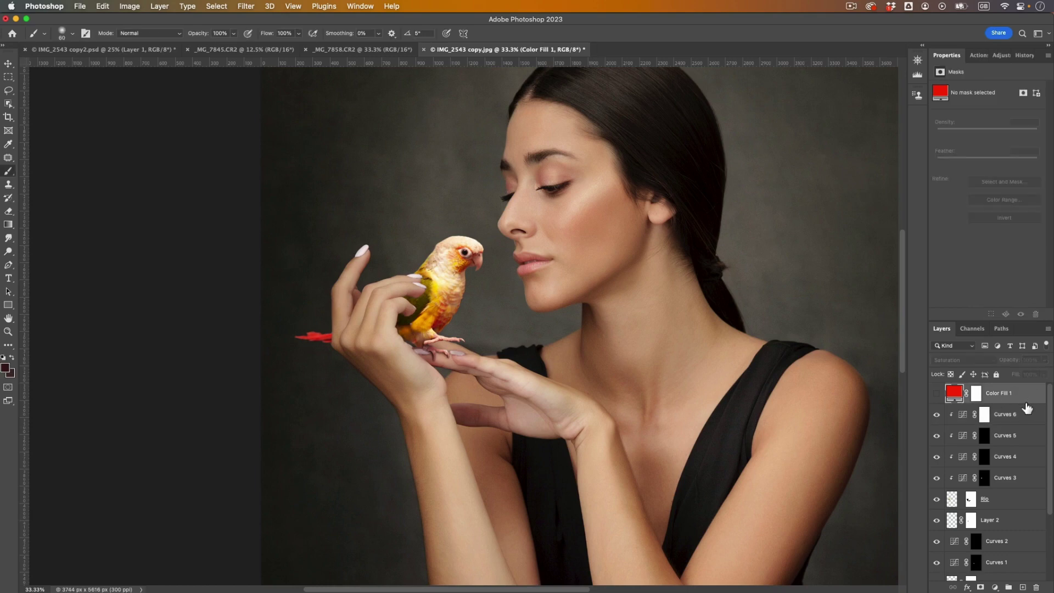
pyautogui.press('Delete')
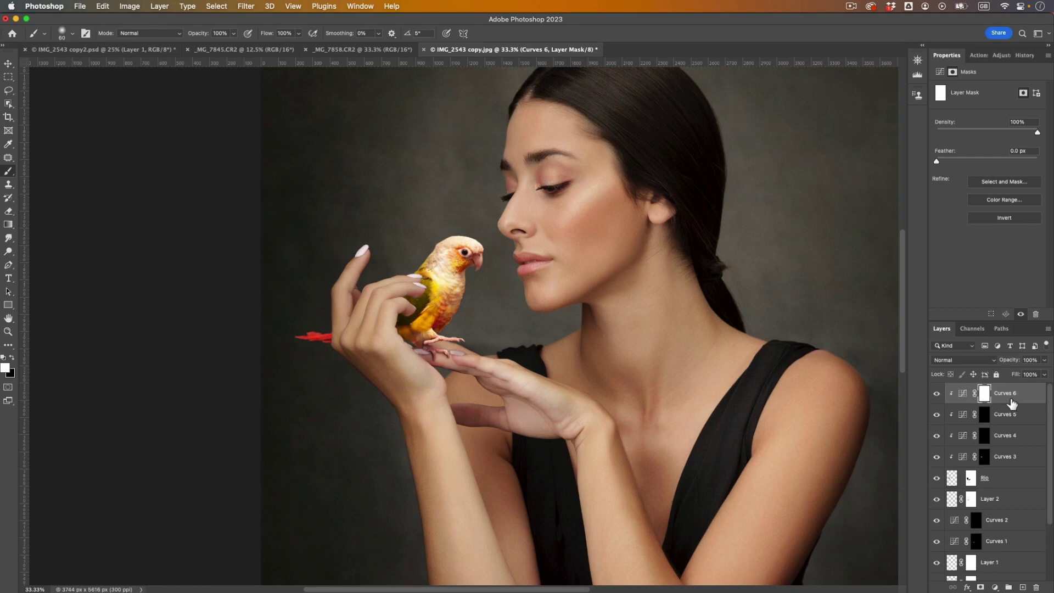
# - Reduce the opacity of the Curves 6 adjustment to 80%
pyautogui.click(1013, 400)
pyautogui.press('v')
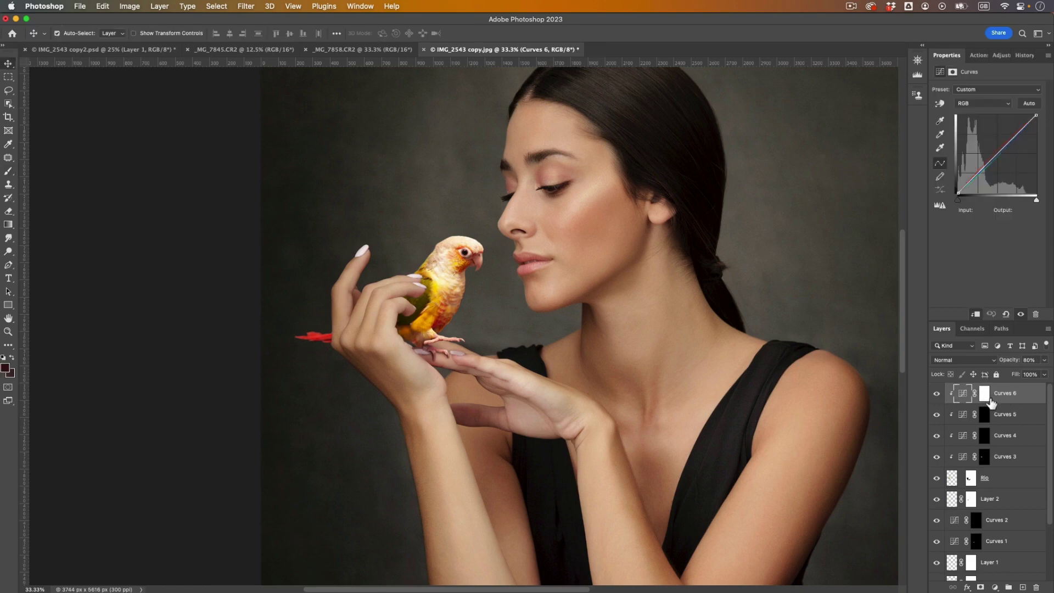
pyautogui.press('super+minus')
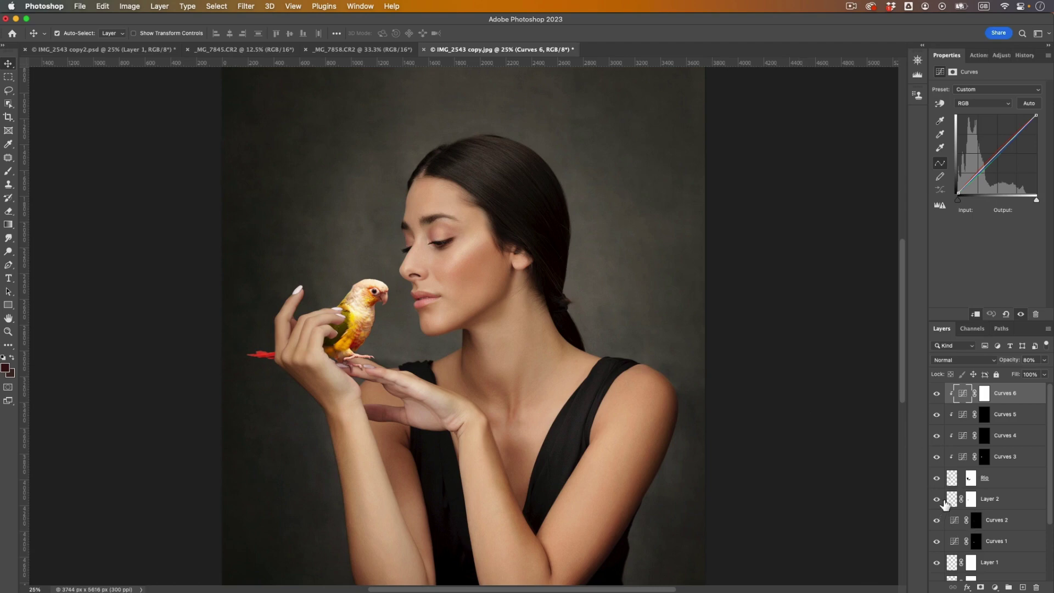
# - Add a Black & White adjustment layer above Curves 6 with the default preset and inspect the parrot's tones
pyautogui.click(1001, 589)
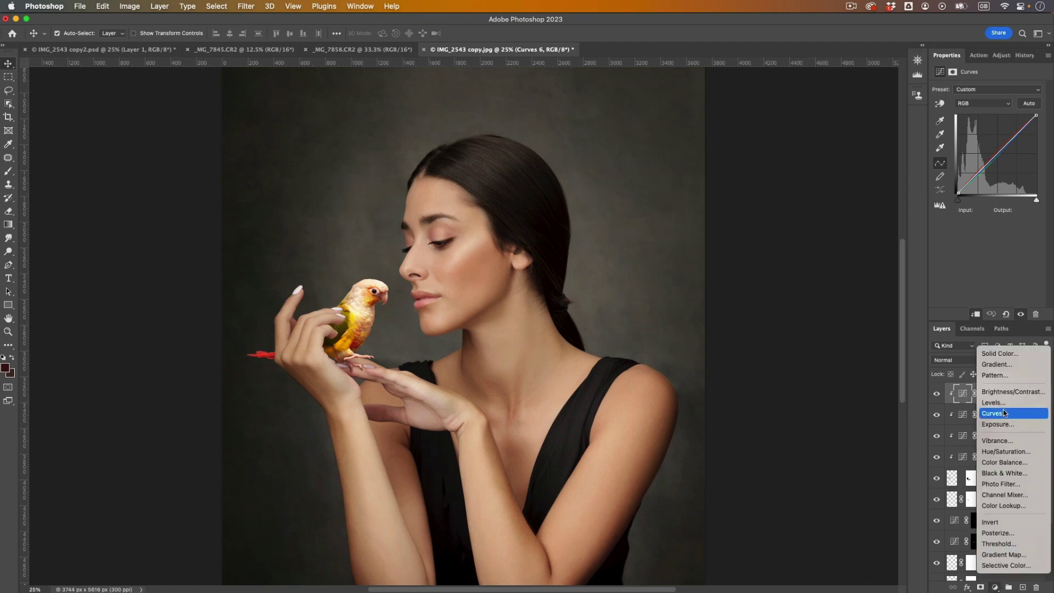
pyautogui.click(1024, 473)
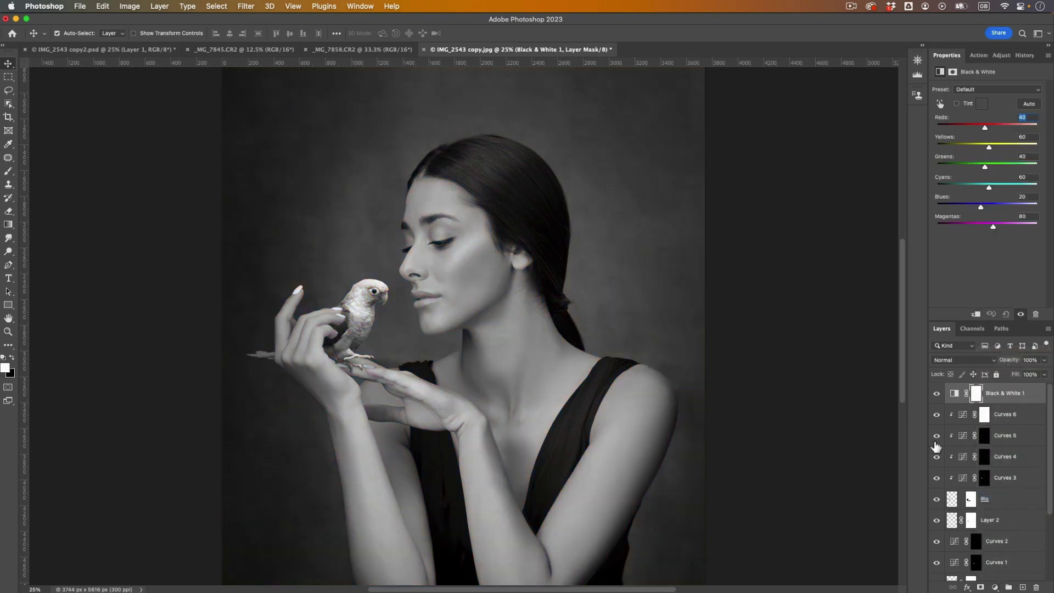
pyautogui.press('super+equal')
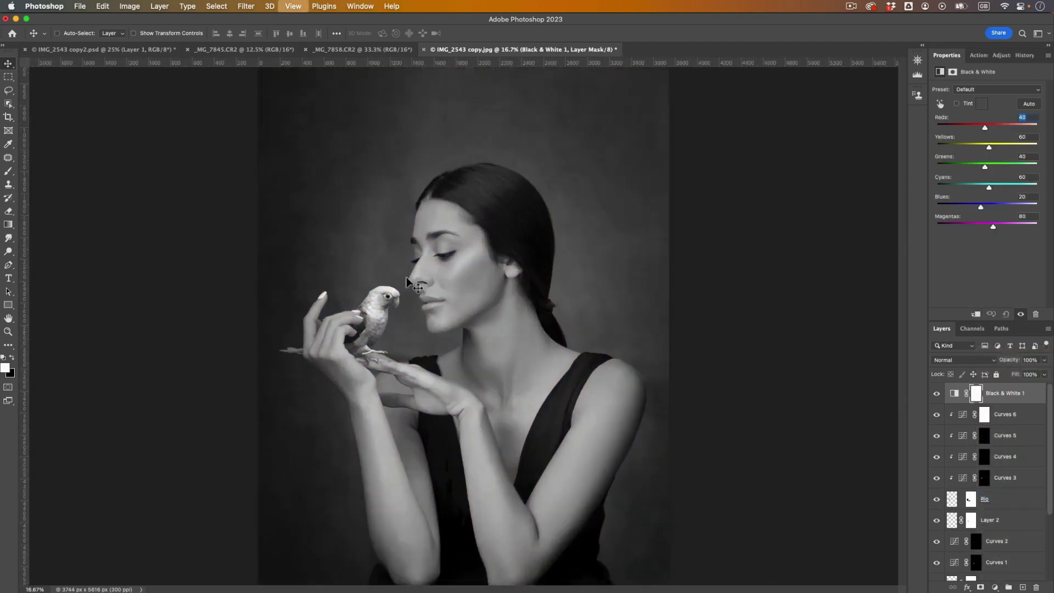
pyautogui.press('super+minus')
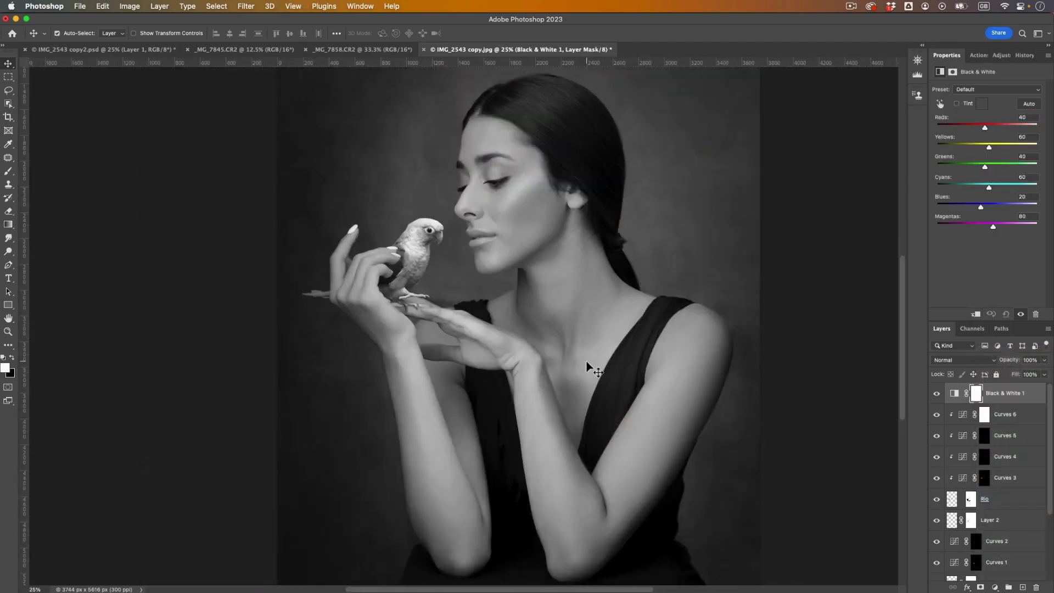
# - Add a Curves adjustment above Curves 6, clip it to the parrot and activate on-image curve adjustment
pyautogui.click(1031, 420)
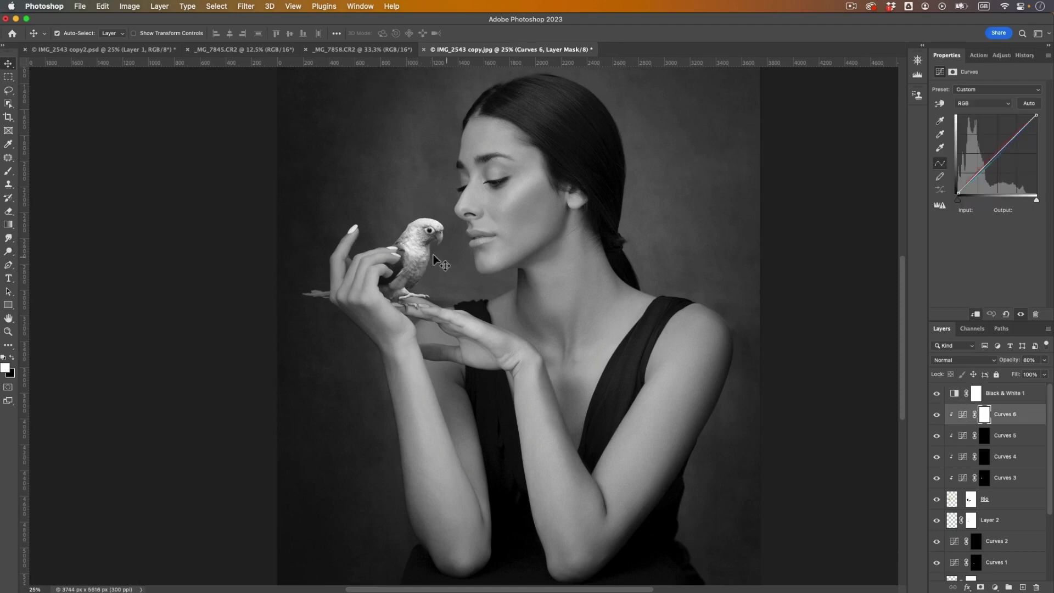
pyautogui.press('super+shift+m')
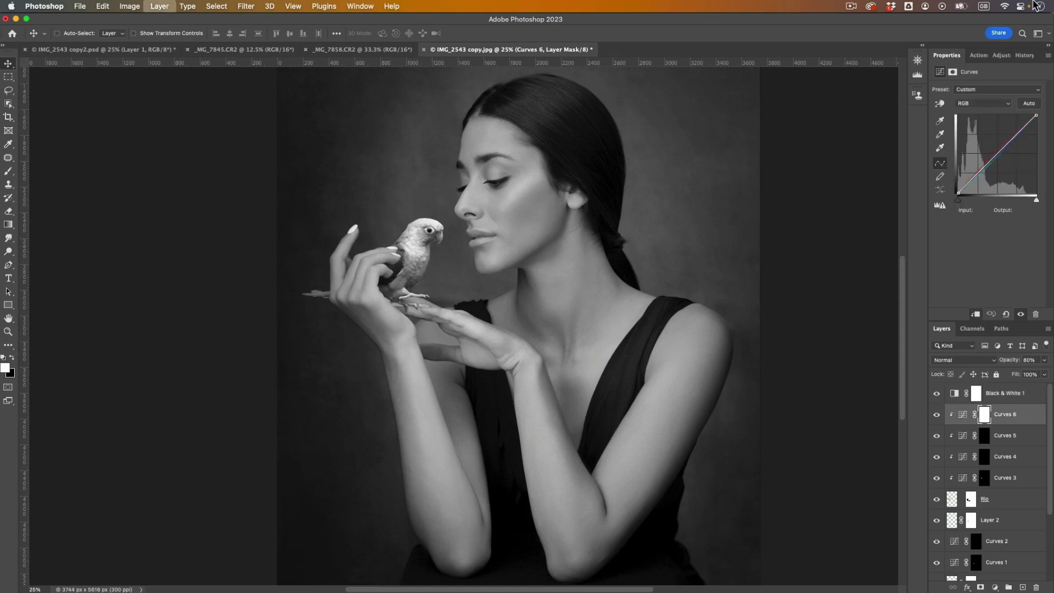
pyautogui.press('Return')
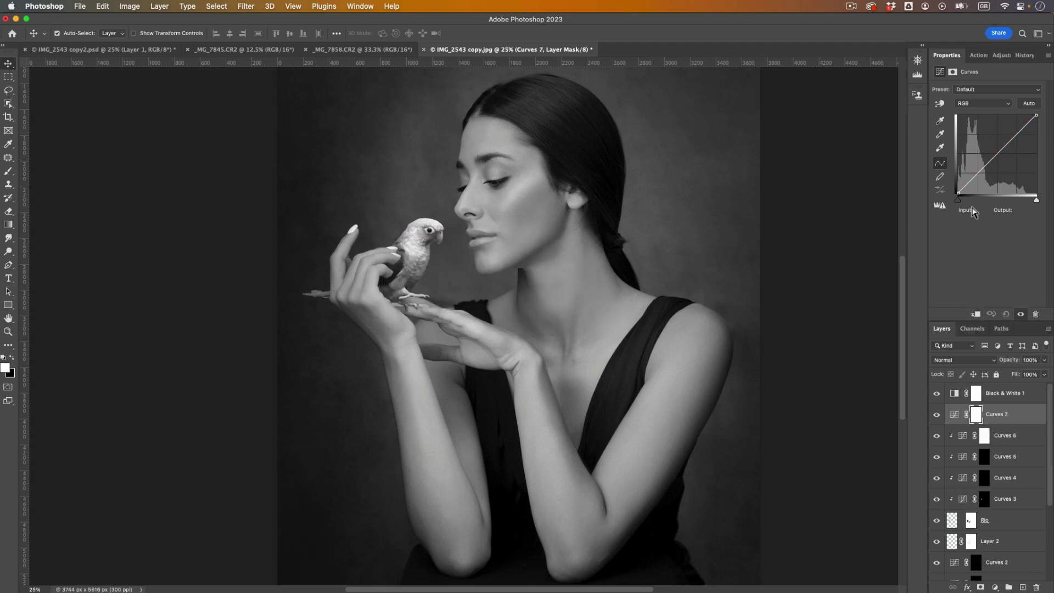
pyautogui.click(976, 314)
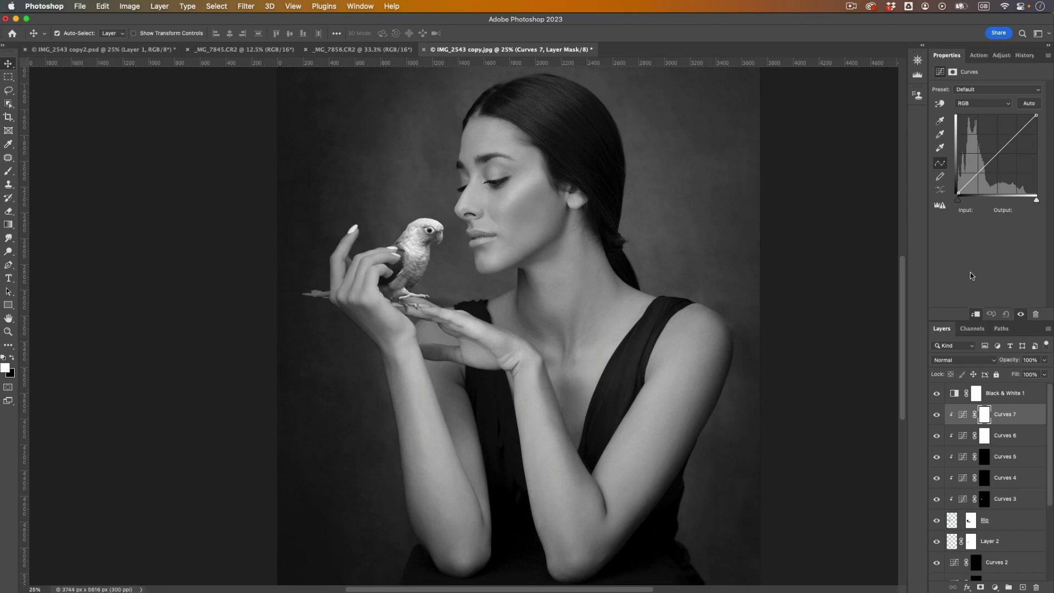
pyautogui.click(940, 104)
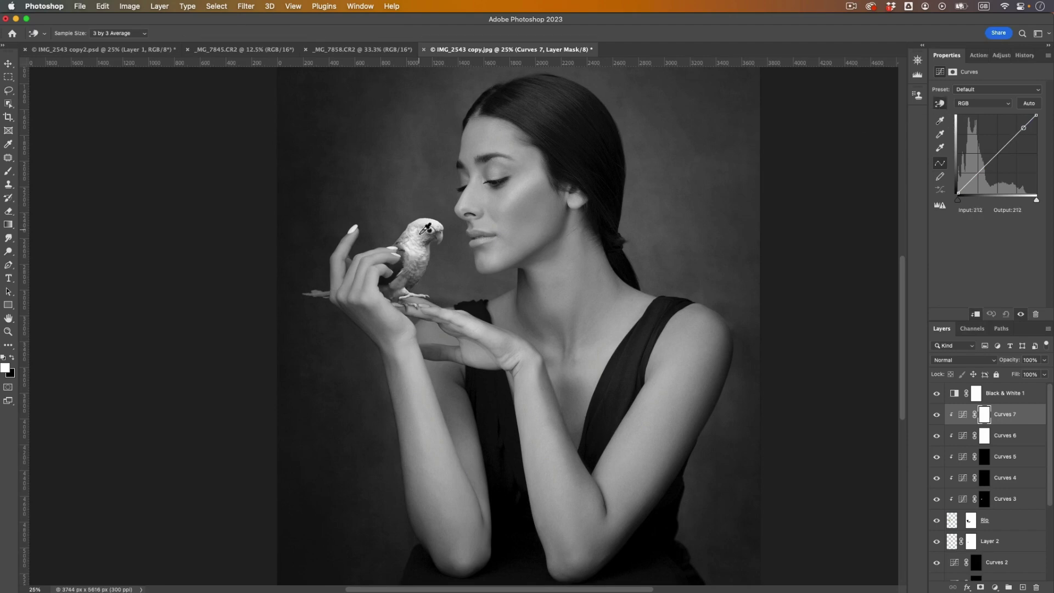
# - Brighten the parrot with Curves 7, mapping input 216 to 223 and 46 to 54, and lower the white end point to output 241
pyautogui.moveTo(426, 226); pyautogui.dragTo(421, 237)
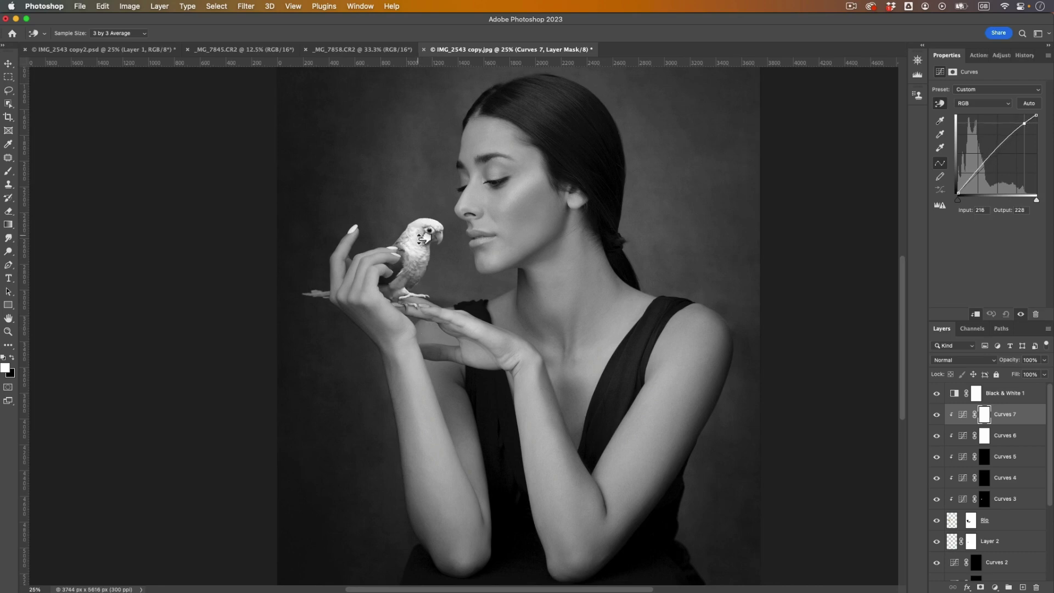
pyautogui.click(1038, 116)
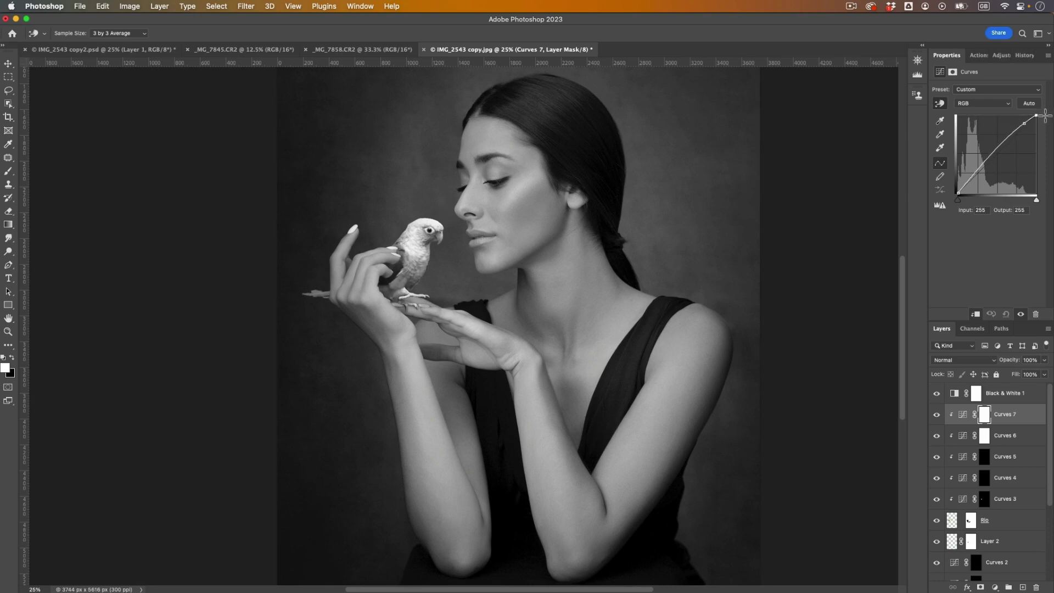
pyautogui.moveTo(1046, 116); pyautogui.dragTo(1047, 118)
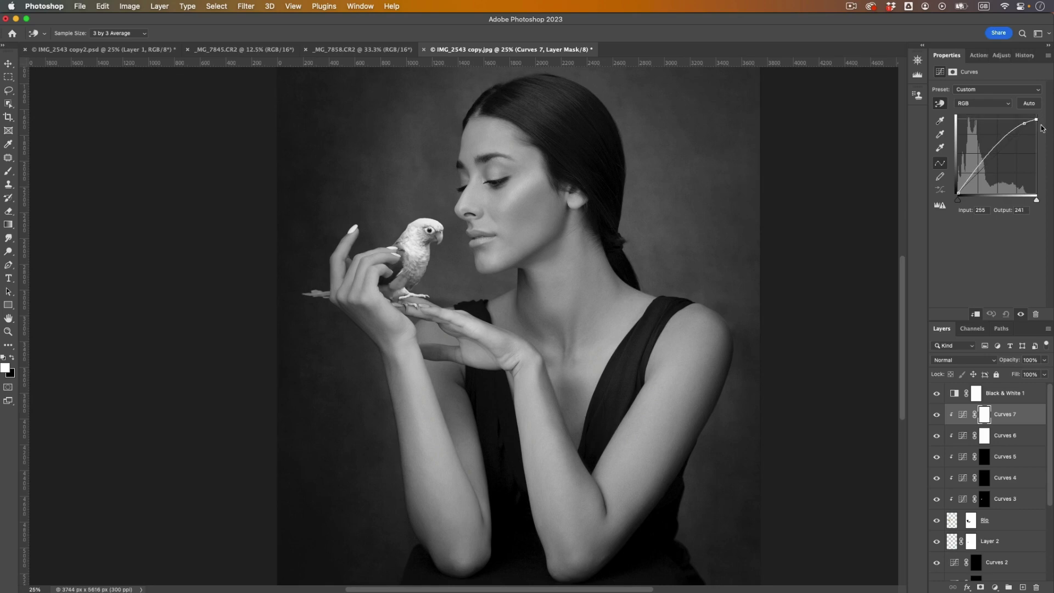
pyautogui.moveTo(1036, 200)
pyautogui.mouseDown()
pyautogui.moveTo(1027, 203)
pyautogui.moveTo(1039, 202)
pyautogui.mouseUp()
pyautogui.moveTo(1025, 124); pyautogui.dragTo(1027, 126)
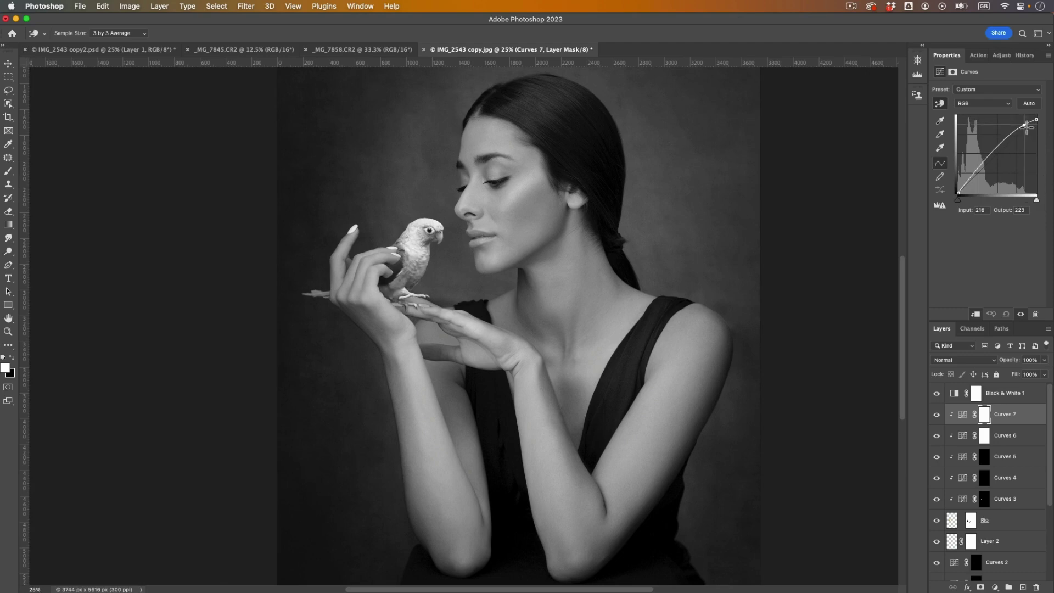
pyautogui.click(973, 177)
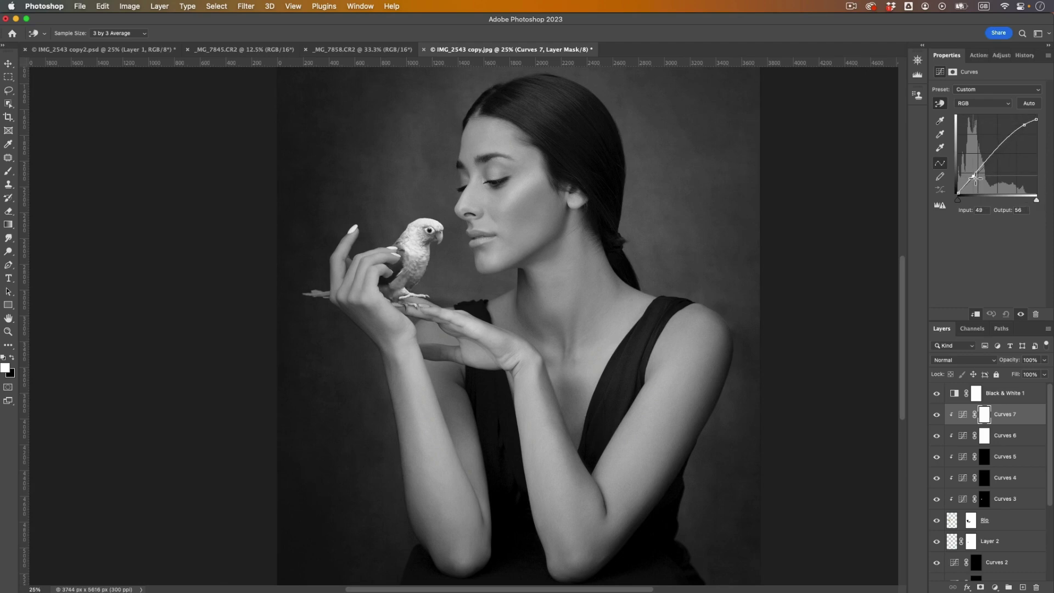
pyautogui.moveTo(976, 177); pyautogui.dragTo(973, 186)
# - Hide the Black & White 1 layer and compare the parrot with and without Curves 7 at different magnifications
pyautogui.click(937, 393)
pyautogui.click(938, 415)
pyautogui.click(937, 414)
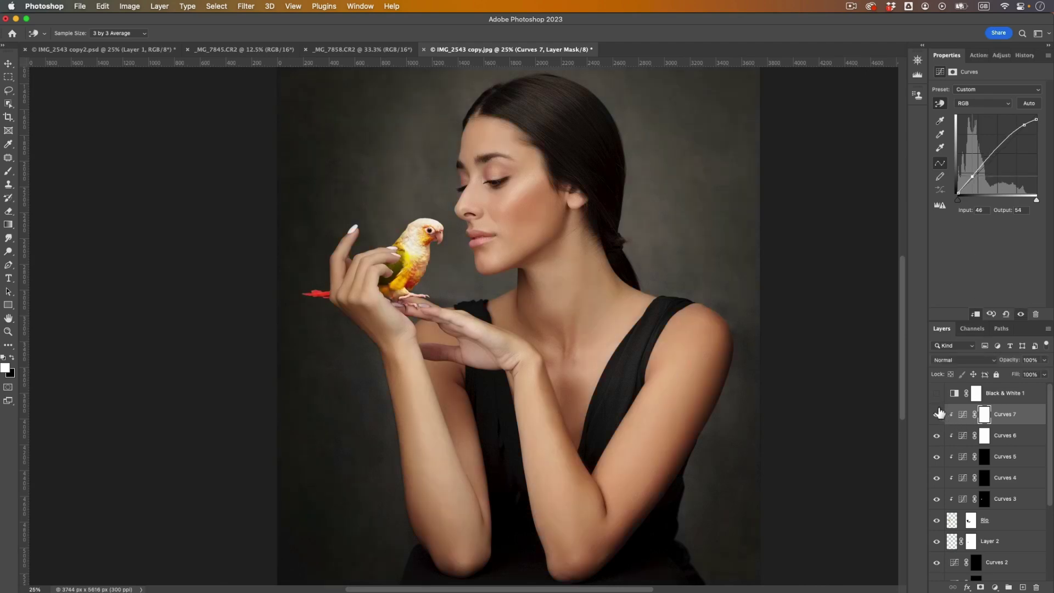
pyautogui.press('super+minus')
pyautogui.press('super+plus')
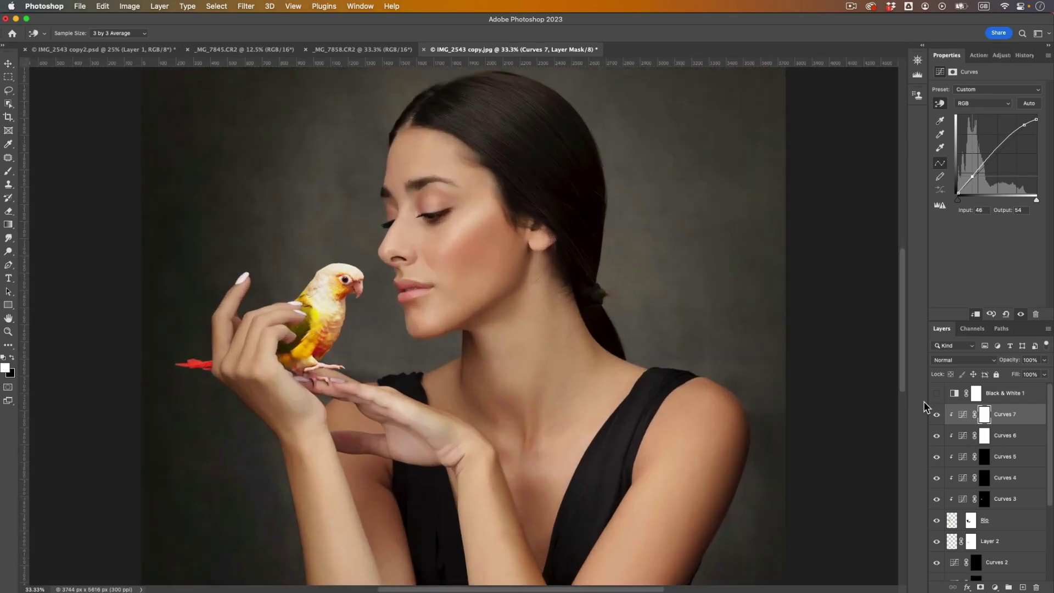
pyautogui.press('super+plus')
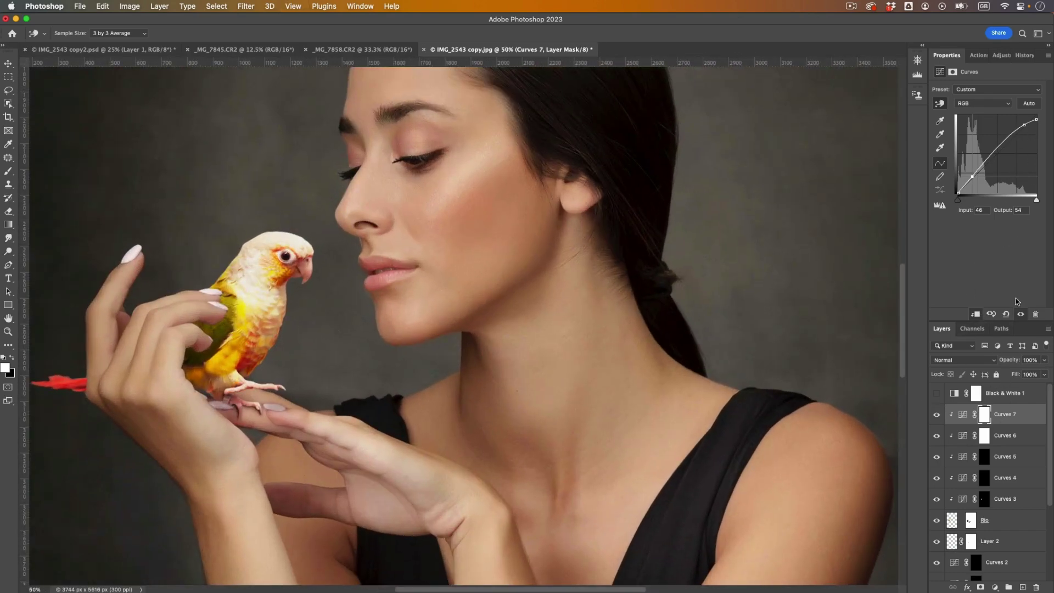
# - Raise the Curves 7 white end point to full output, map input 214 to 226, and compare the parrot with and without it
pyautogui.click(1024, 125)
pyautogui.moveTo(1037, 122); pyautogui.dragTo(1035, 116)
pyautogui.press('super+minus')
pyautogui.press('super+minus')
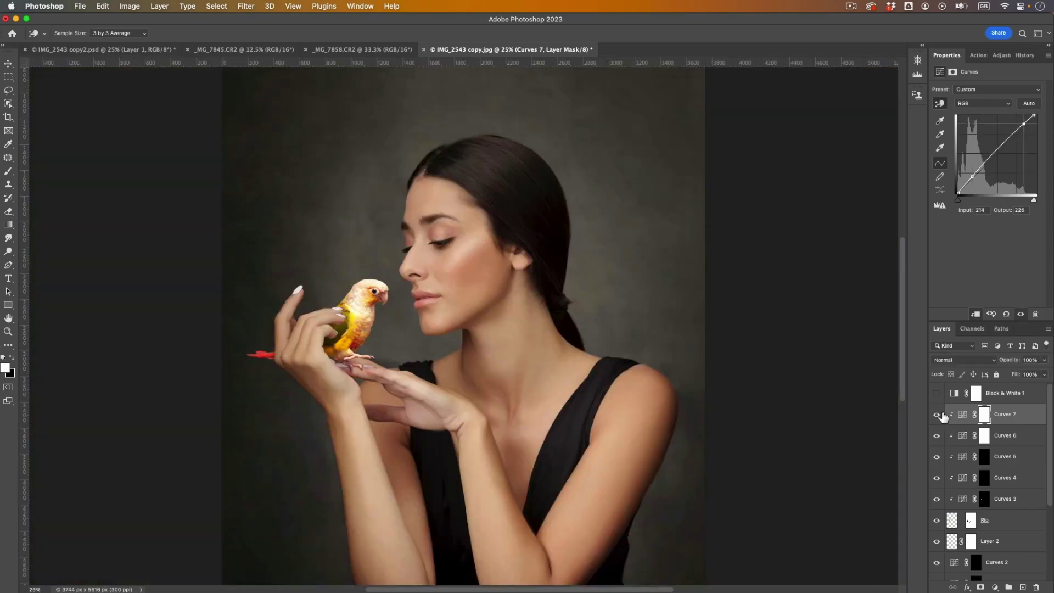
pyautogui.click(939, 416)
pyautogui.click(939, 415)
pyautogui.press('super+minus')
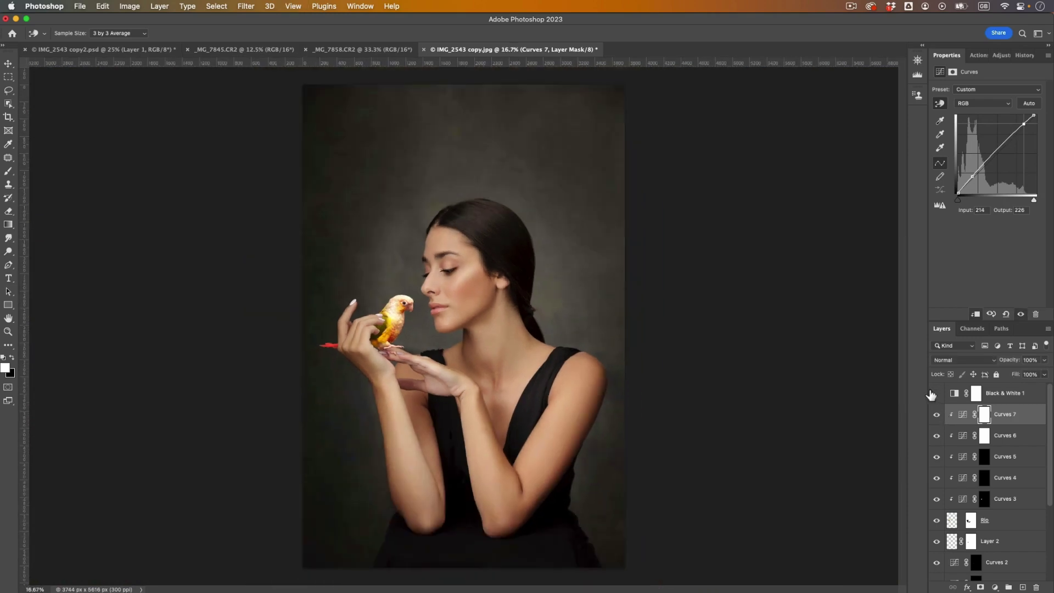
# - Paint black on the Curves 7 mask over the parrot's wing and lower belly beside the fingers to hide the brightening there
pyautogui.press('super+plus')
pyautogui.press('super+plus')
pyautogui.press('super+plus')
pyautogui.moveTo(525, 402); pyautogui.dragTo(670, 398)
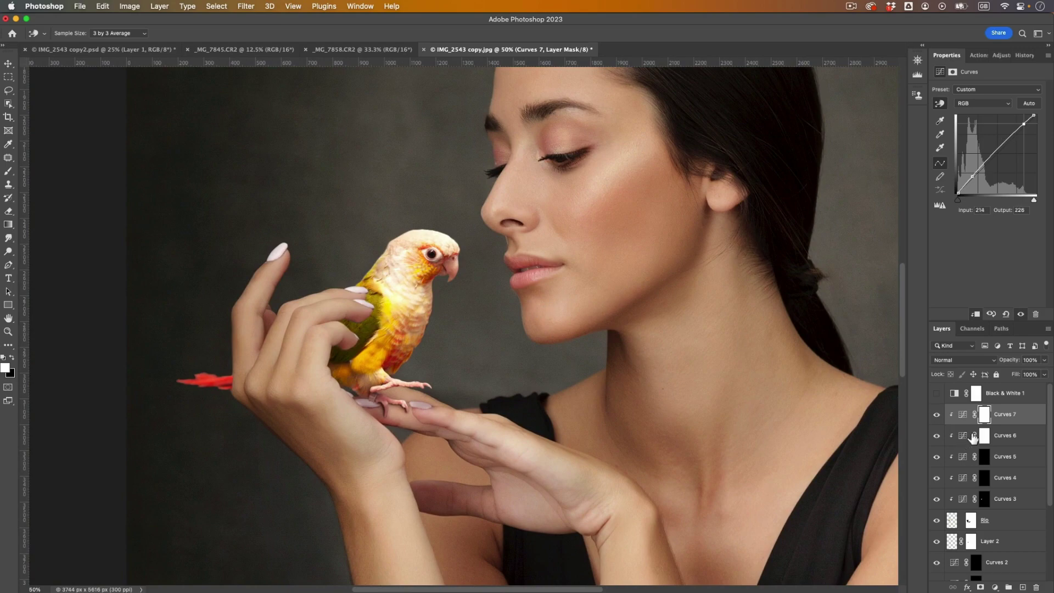
pyautogui.click(984, 416)
pyautogui.press('v')
pyautogui.press('x')
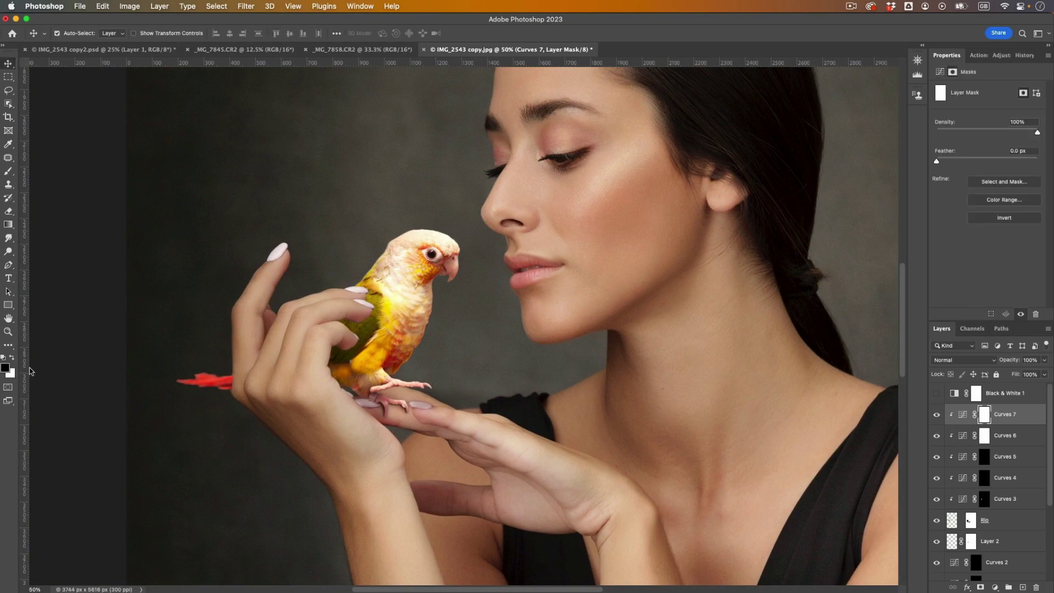
pyautogui.press('b')
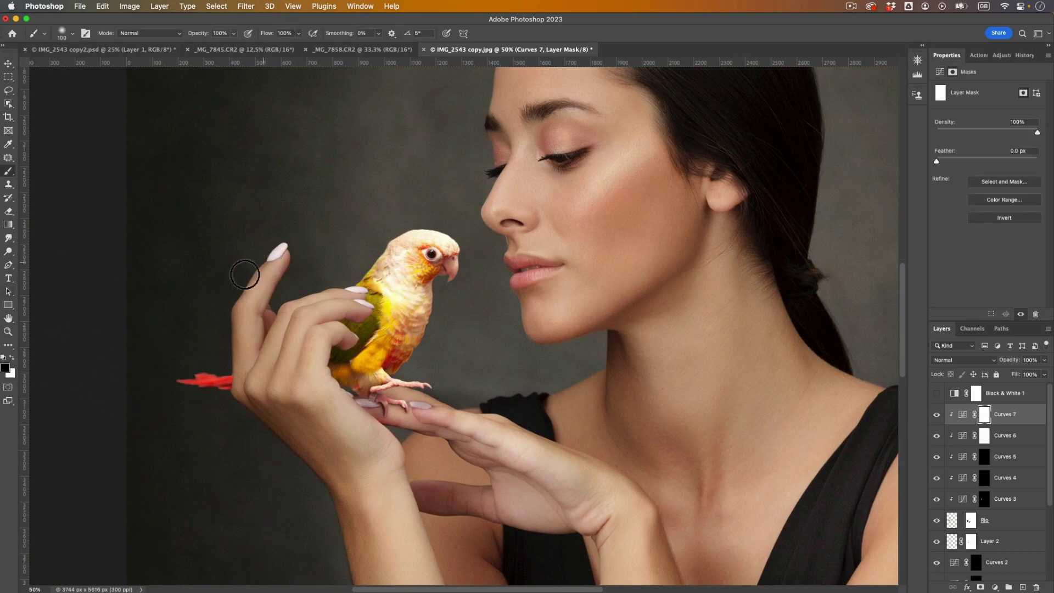
pyautogui.press(']')
pyautogui.press(']')
pyautogui.press(']')
pyautogui.press(']')
pyautogui.press(']')
pyautogui.press(']')
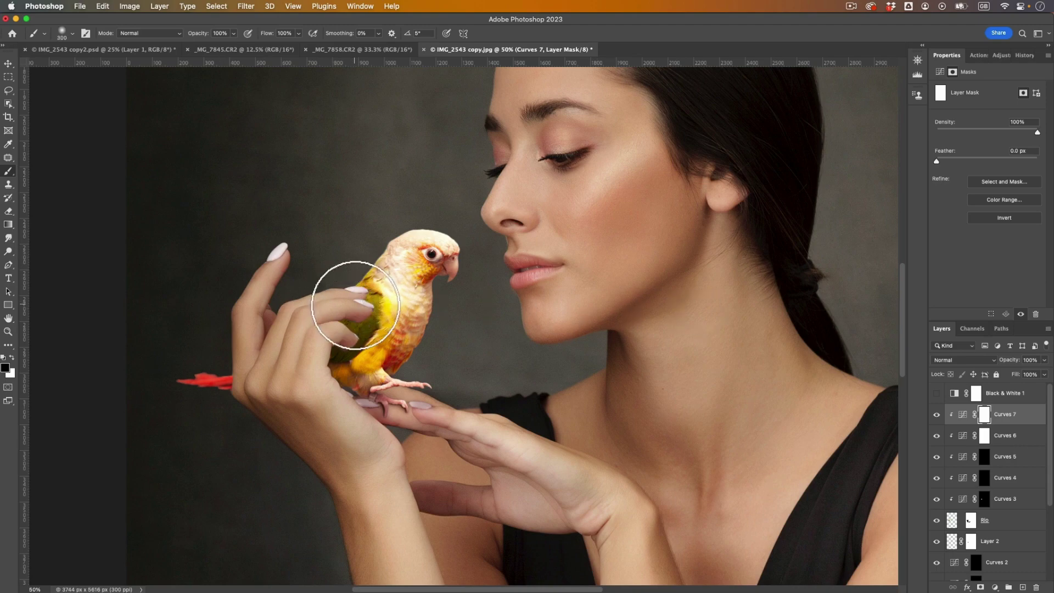
pyautogui.press('[')
pyautogui.press('[')
pyautogui.press('[')
pyautogui.press('[')
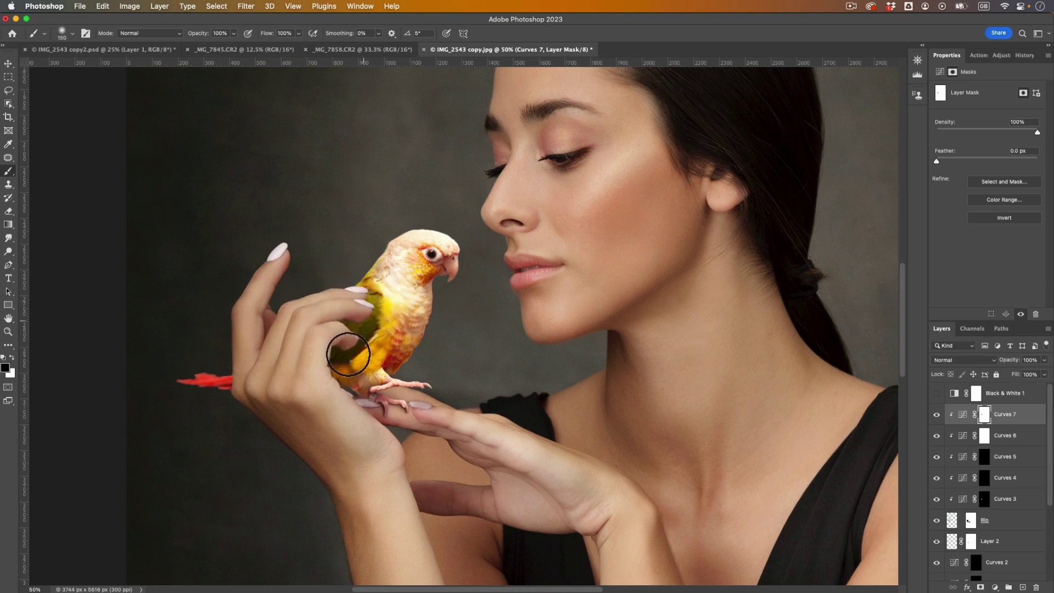
pyautogui.moveTo(348, 354)
pyautogui.mouseDown()
pyautogui.moveTo(377, 297)
pyautogui.moveTo(345, 382)
pyautogui.mouseUp()
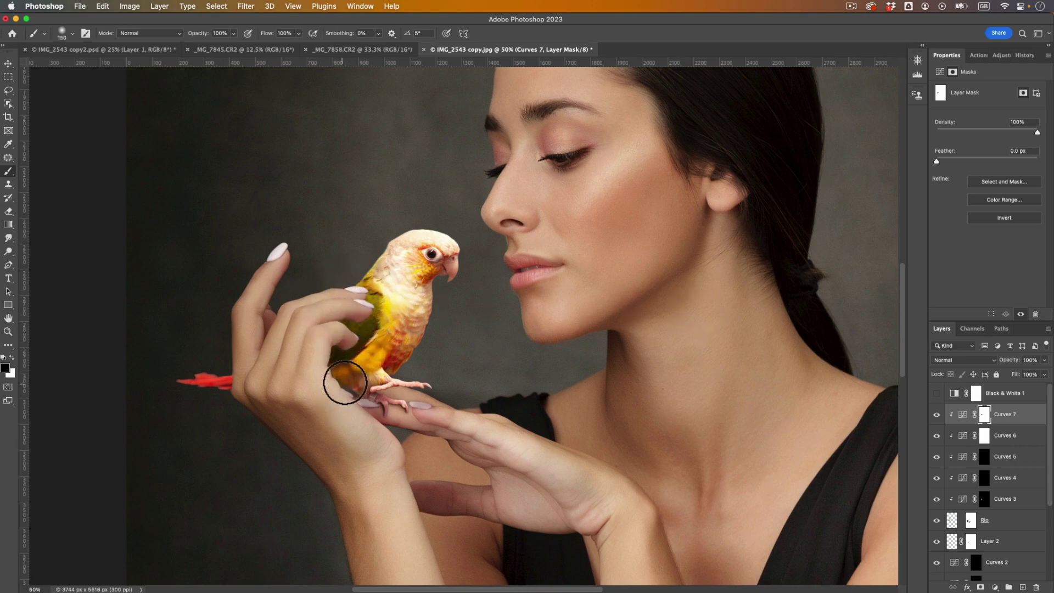
# - Refine the Curves 7 mask near the parrot's leg with a 60 px black brush and compare the image with and without Curves 7
pyautogui.click(937, 414)
pyautogui.click(937, 414)
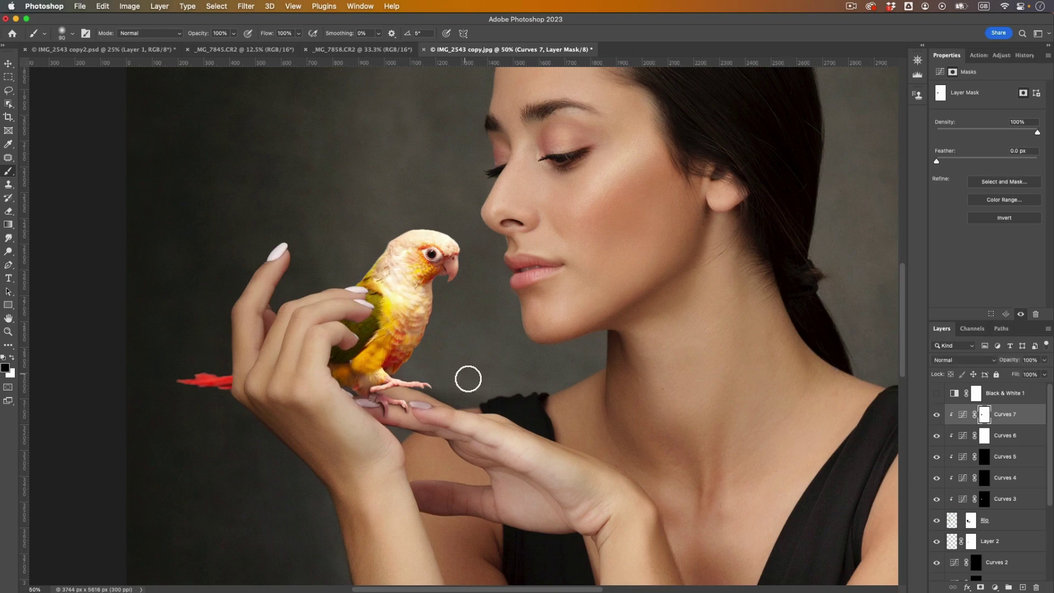
pyautogui.press('[')
pyautogui.press('[')
pyautogui.press('[')
pyautogui.press('[')
pyautogui.press('[')
pyautogui.press('[')
pyautogui.moveTo(391, 389)
pyautogui.mouseDown()
pyautogui.moveTo(419, 391)
pyautogui.moveTo(383, 391)
pyautogui.moveTo(405, 408)
pyautogui.moveTo(428, 402)
pyautogui.moveTo(392, 387)
pyautogui.mouseUp()
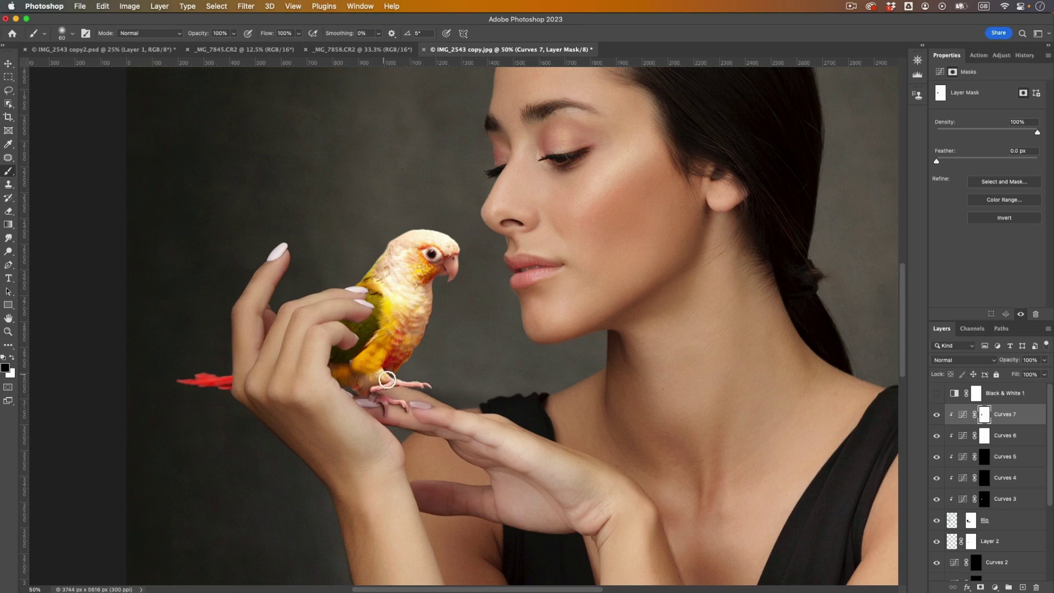
pyautogui.press('super+minus')
pyautogui.press('super+minus')
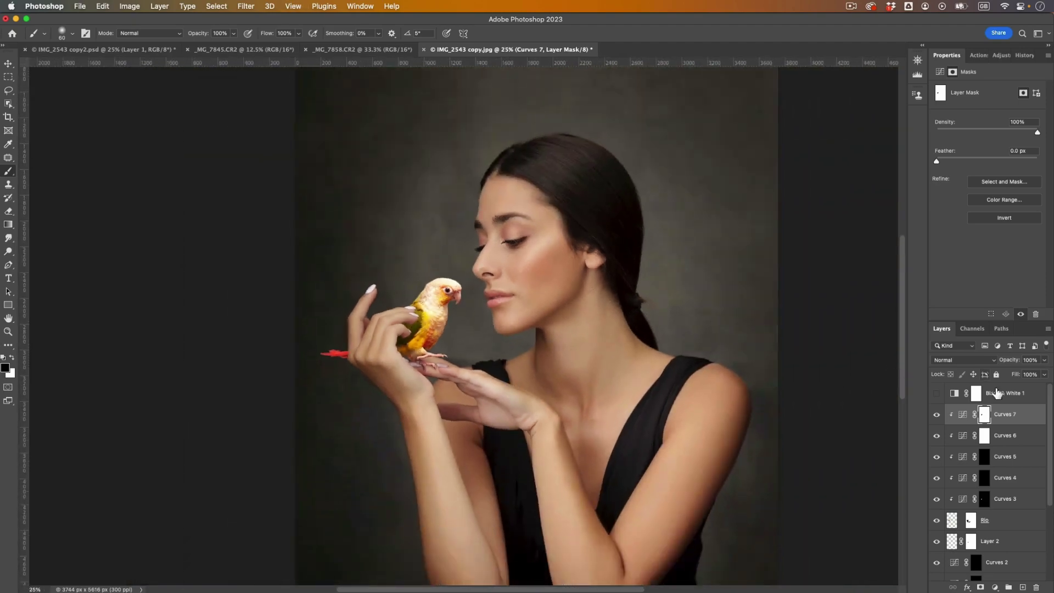
pyautogui.click(936, 415)
pyautogui.click(933, 414)
pyautogui.press('super+minus')
# - Delete the hidden Black & White 1 layer
pyautogui.click(1005, 394)
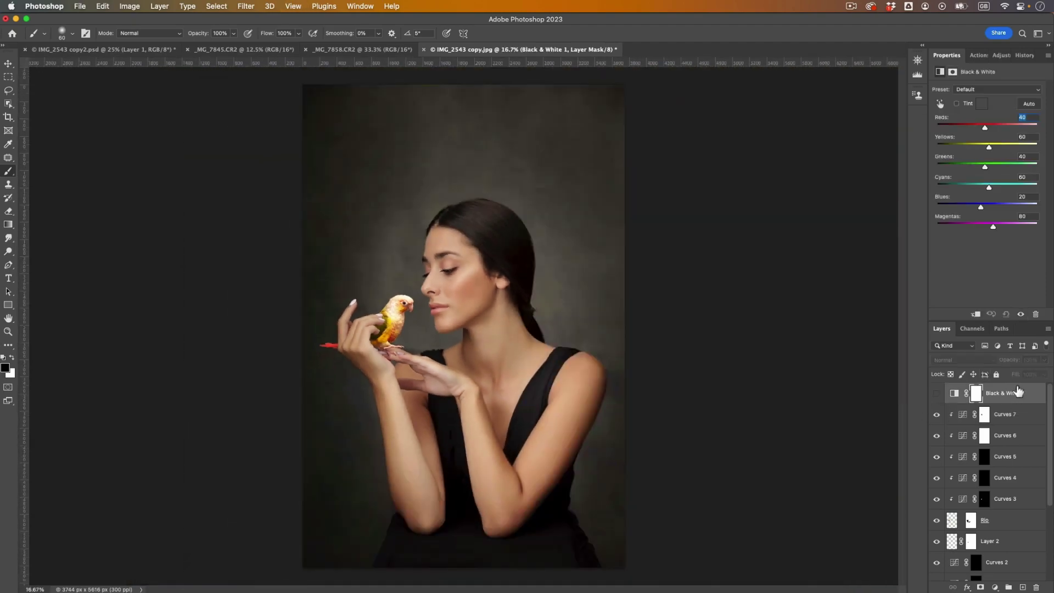
pyautogui.press('BackSpace')
pyautogui.click(999, 394)
pyautogui.click(541, 231)
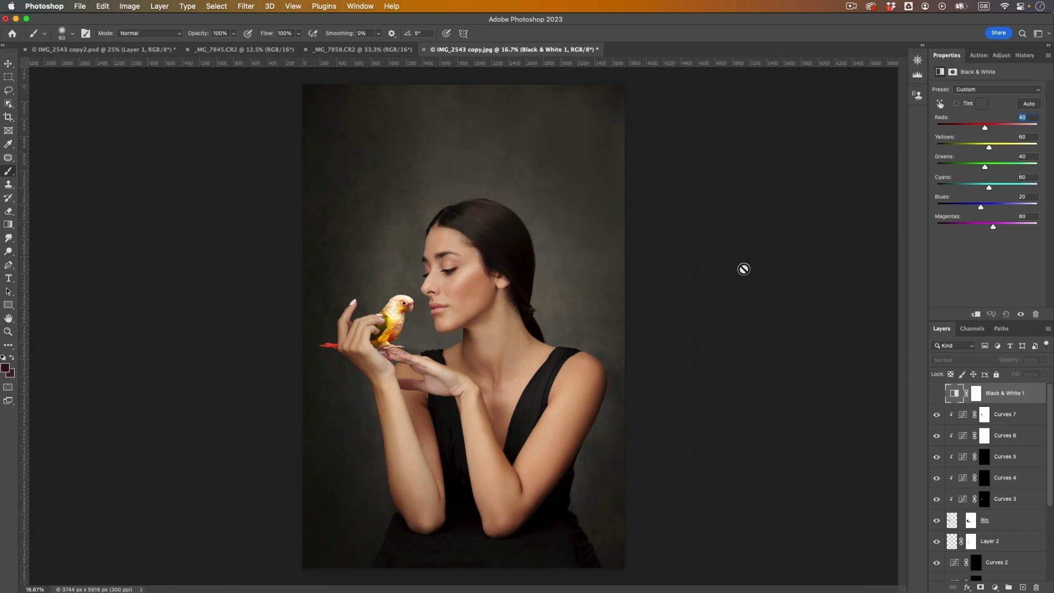
pyautogui.moveTo(1024, 398); pyautogui.dragTo(1037, 588)
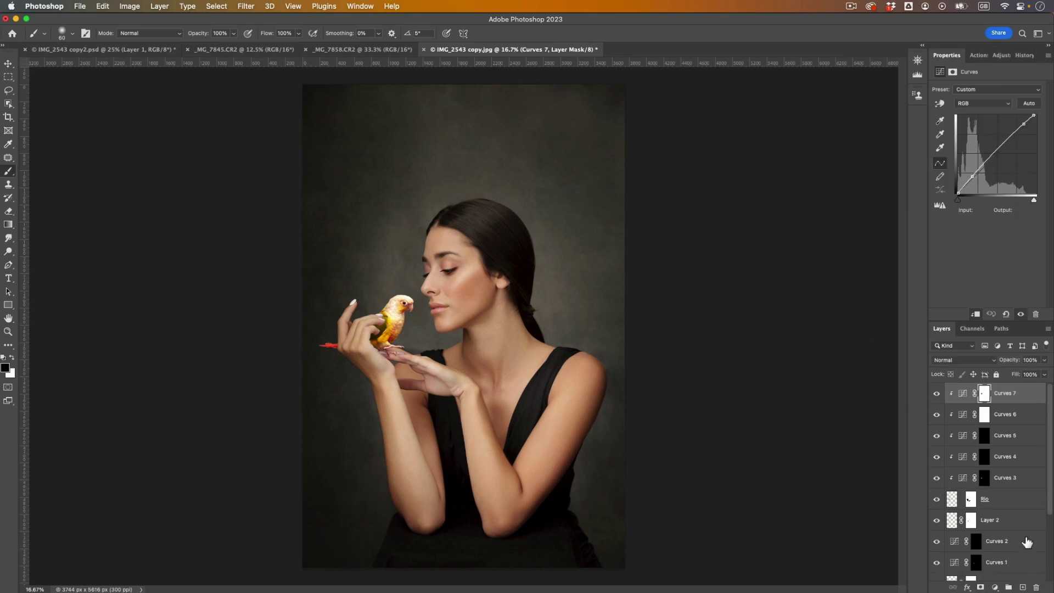
# - Add a new Black & White adjustment above Curves 7 and set its blend mode to Soft Light
pyautogui.click(995, 587)
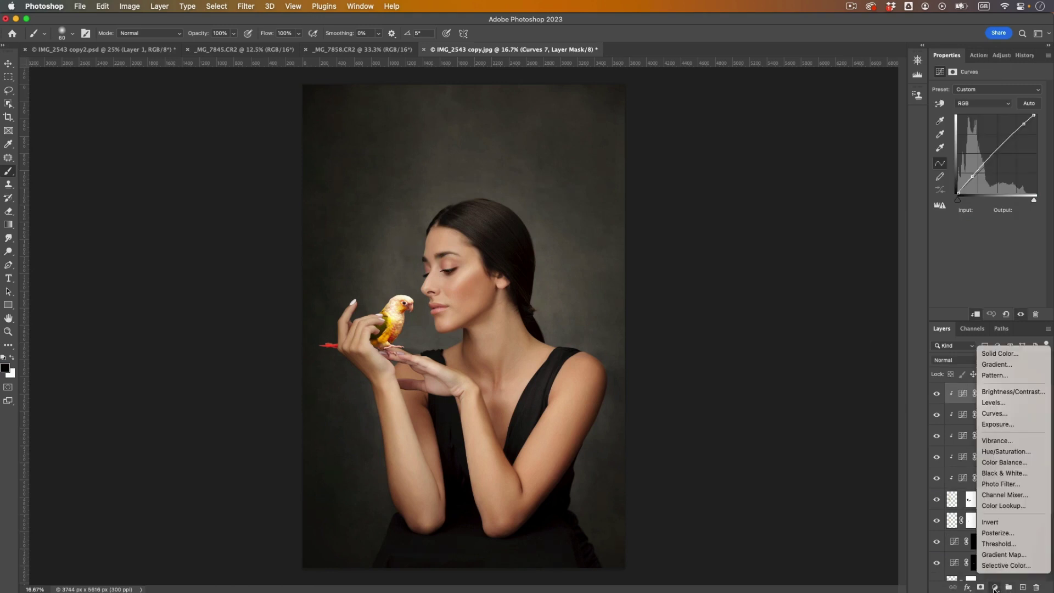
pyautogui.click(1024, 474)
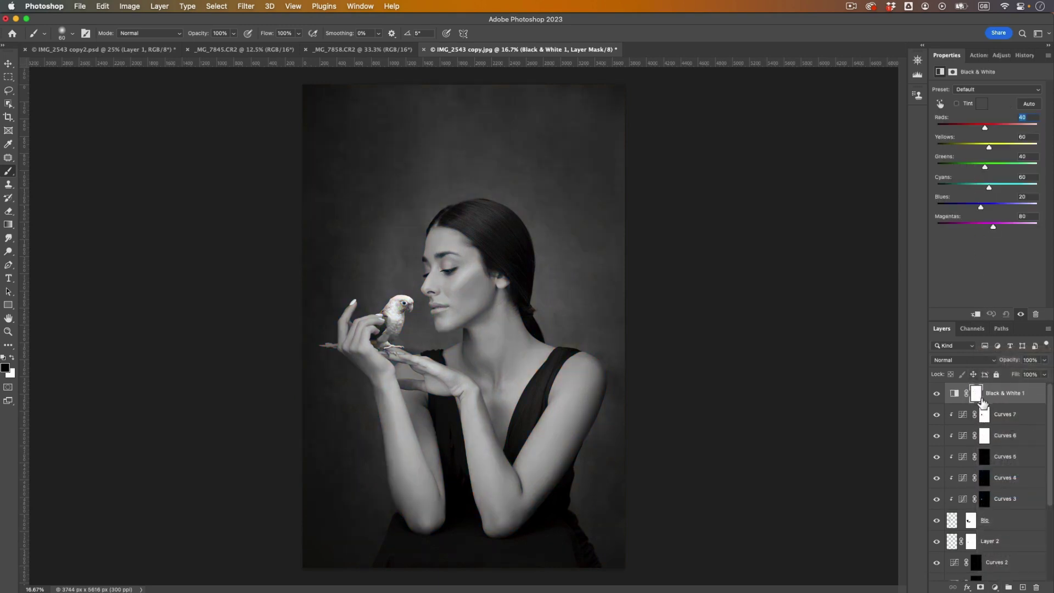
pyautogui.click(972, 364)
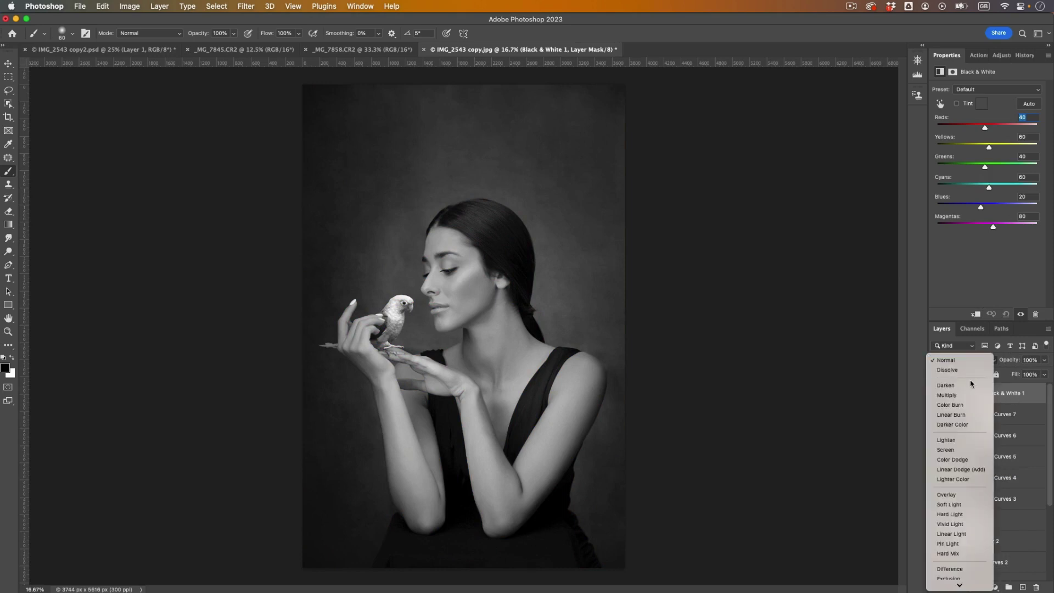
pyautogui.click(968, 509)
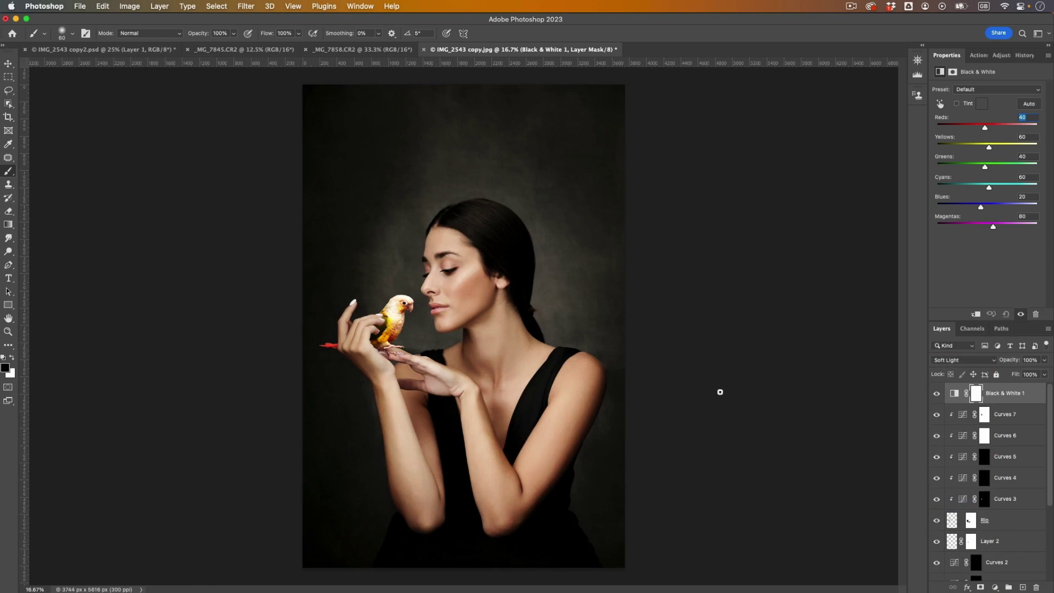
# - Set the reds of the Black & White adjustment to 2 and reduce the layer's opacity to about 21%
pyautogui.write('2')
pyautogui.click(1044, 360)
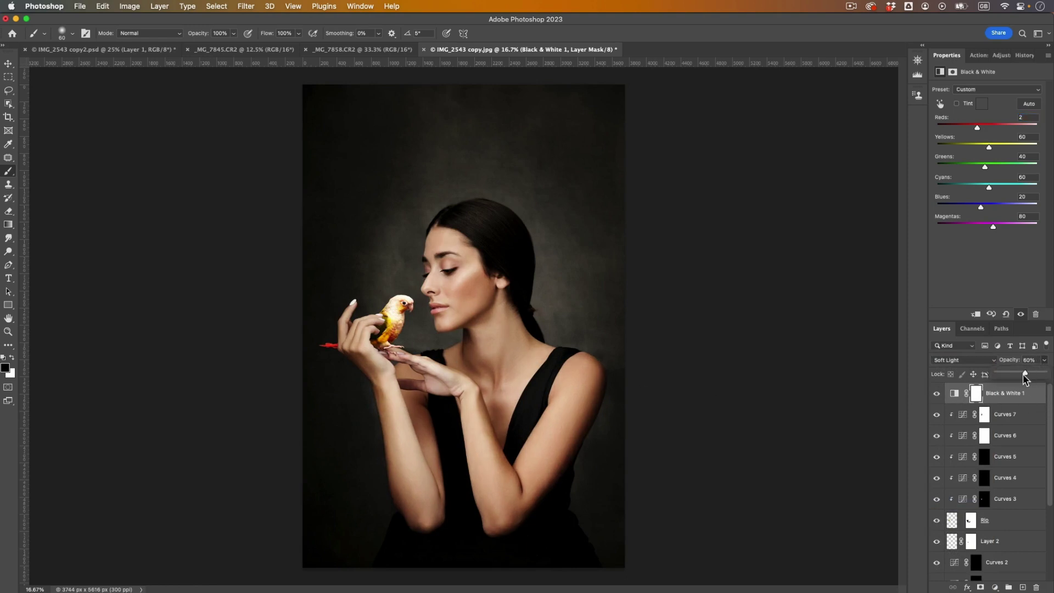
pyautogui.moveTo(1010, 376); pyautogui.dragTo(1009, 376)
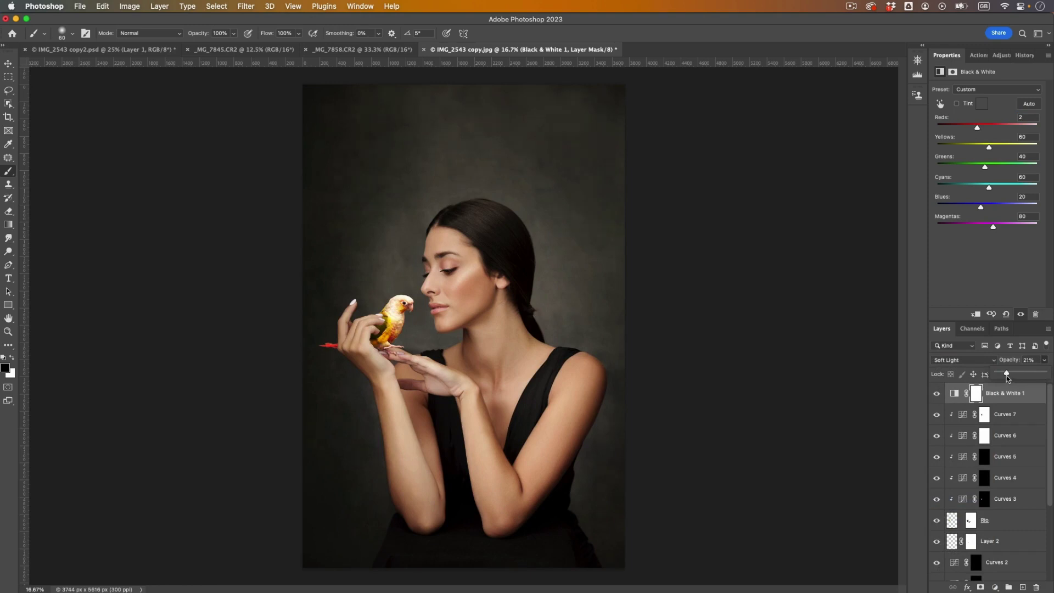
# - Add a Curves adjustment above Black & White 1, brighten the highlights, slightly darken the shadows, and compare the image with and without it
pyautogui.click(1007, 395)
pyautogui.click(995, 587)
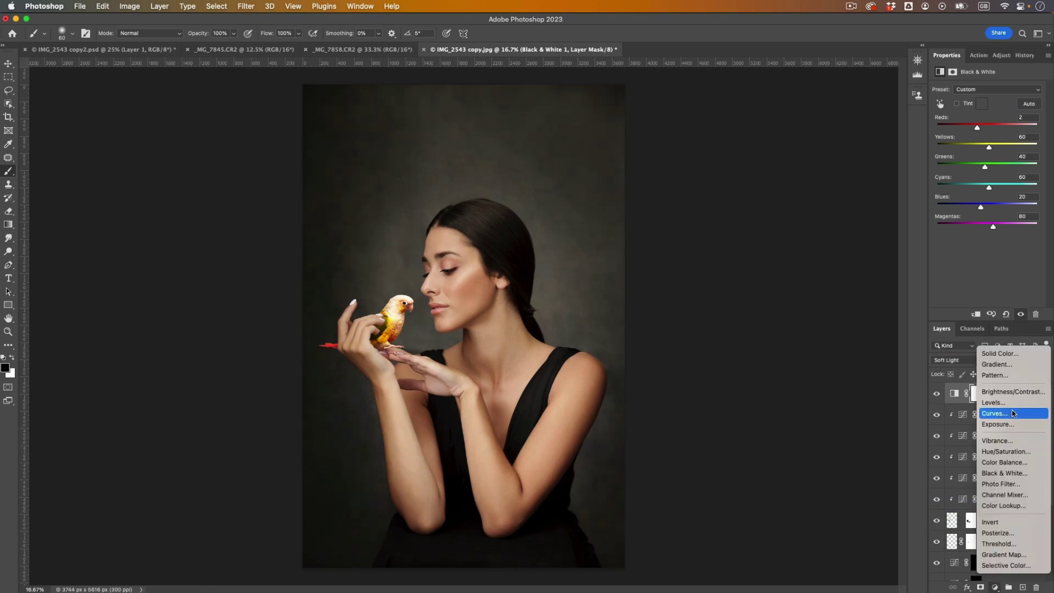
pyautogui.click(1016, 415)
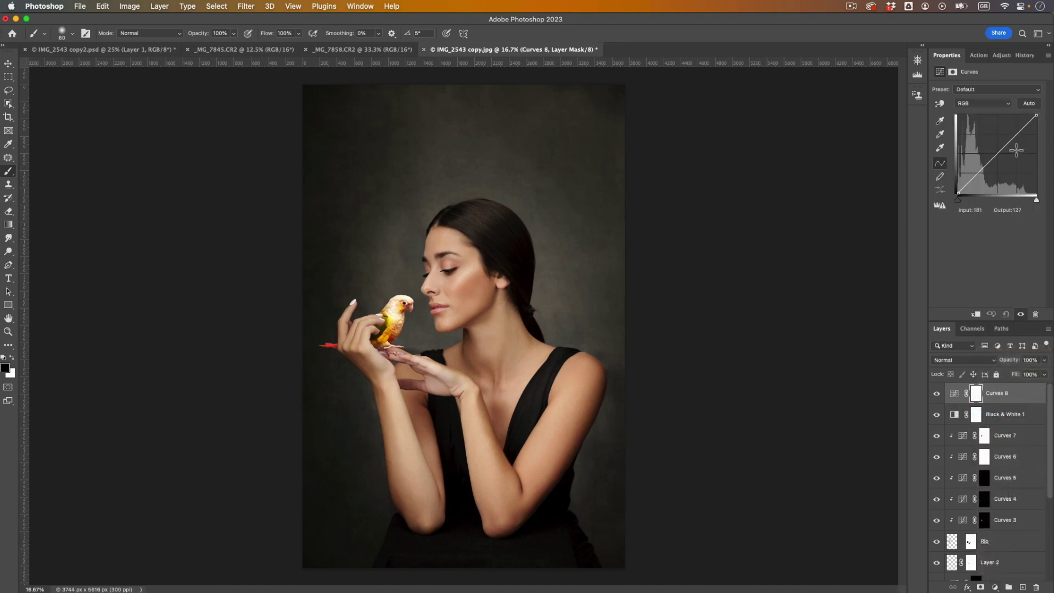
pyautogui.moveTo(1017, 137); pyautogui.dragTo(1018, 134)
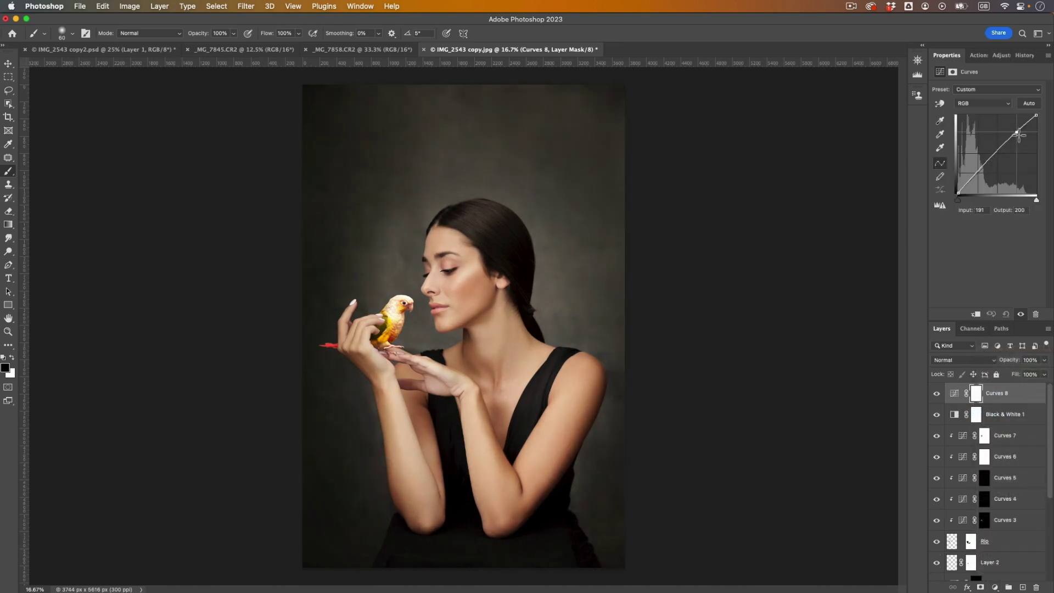
pyautogui.click(977, 175)
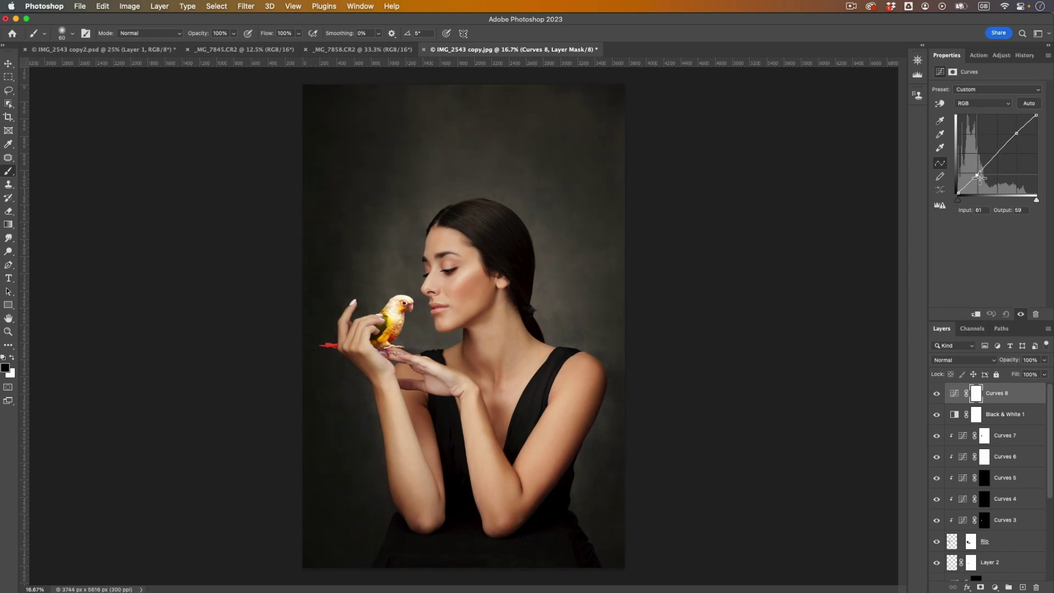
pyautogui.moveTo(981, 177); pyautogui.dragTo(980, 176)
pyautogui.click(937, 394)
pyautogui.click(937, 394)
pyautogui.click(937, 394)
pyautogui.click(937, 395)
# - Add a Color Balance adjustment above Curves 8 and shift its shadows toward cyan, toward green by about +6, and slightly toward yellow
pyautogui.click(995, 587)
pyautogui.click(1020, 465)
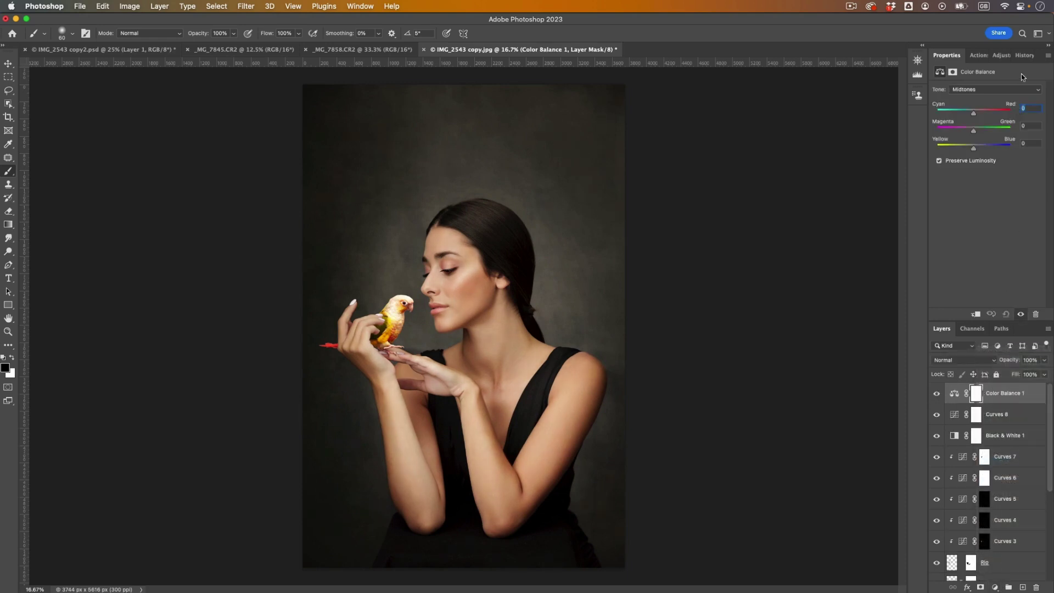
pyautogui.click(978, 89)
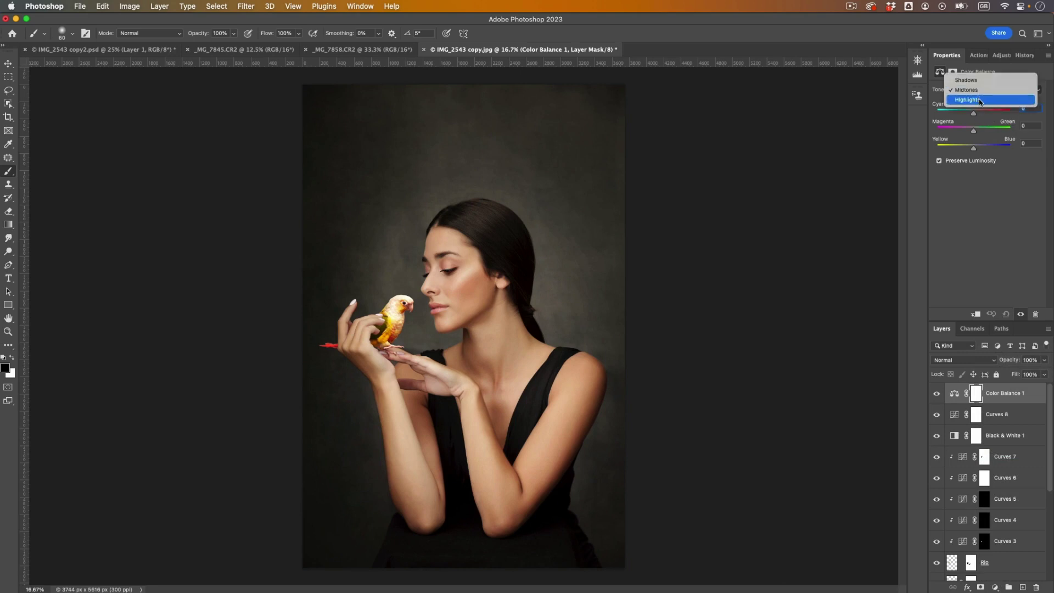
pyautogui.click(980, 77)
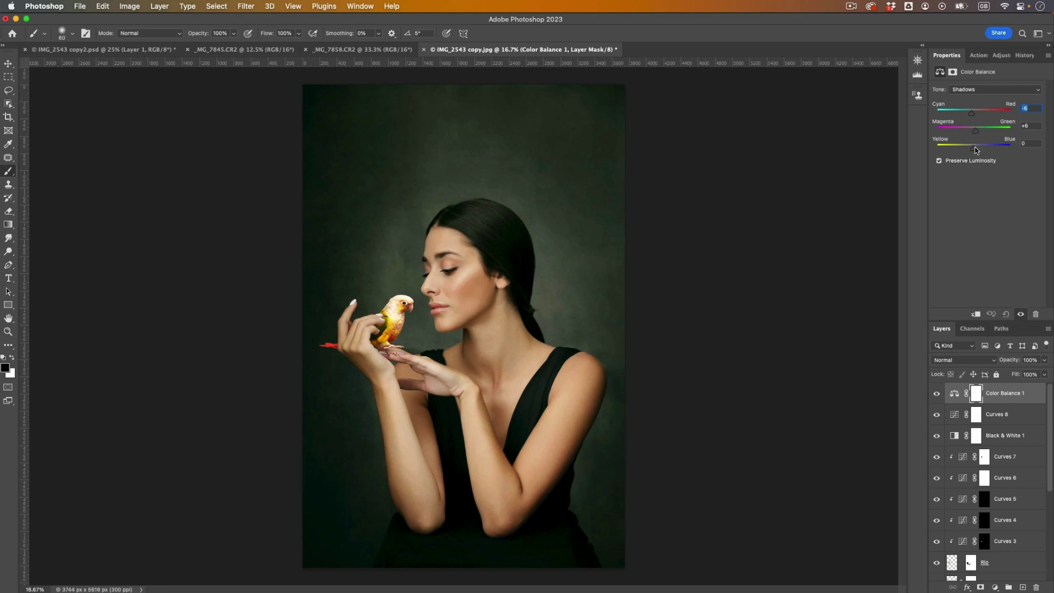
pyautogui.moveTo(976, 147); pyautogui.dragTo(974, 149)
# - Set the Color Balance highlights to -8 cyan–red, -3 magenta–green and +4 yellow–blue
pyautogui.click(980, 90)
pyautogui.click(982, 110)
pyautogui.moveTo(973, 114); pyautogui.dragTo(970, 115)
pyautogui.moveTo(975, 153); pyautogui.dragTo(974, 133)
pyautogui.click(987, 89)
pyautogui.click(986, 85)
# - Adjust the Color Balance midtones, with magenta–green at -6 and yellow–blue at -7
pyautogui.click(986, 90)
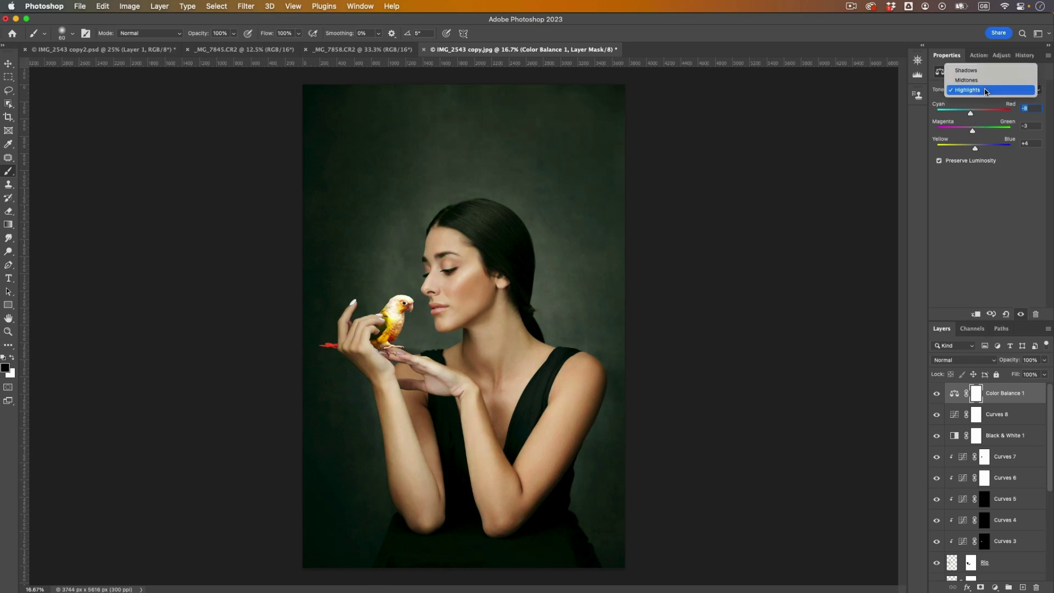
pyautogui.click(985, 81)
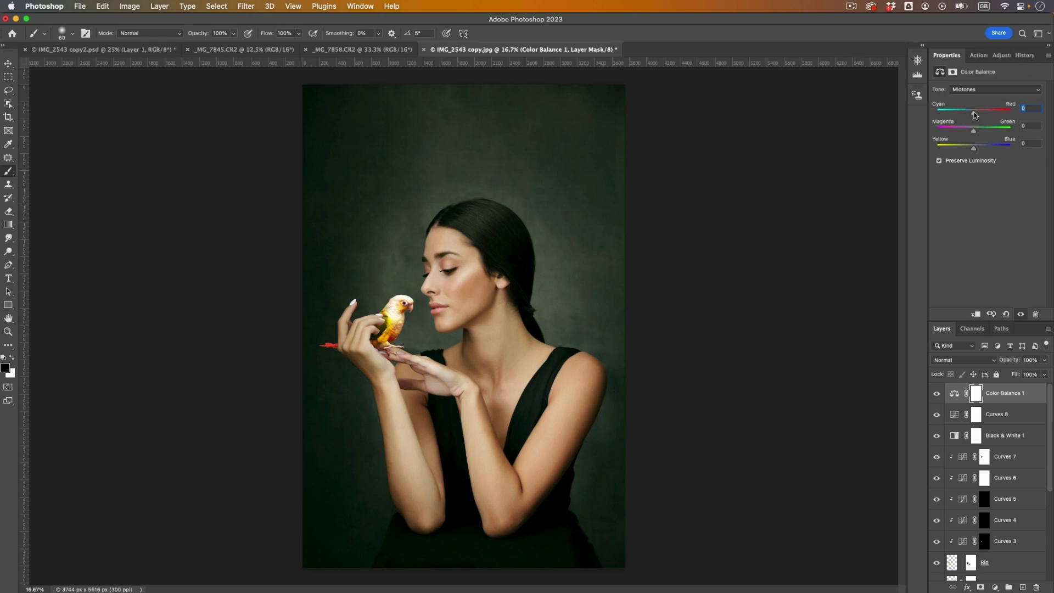
pyautogui.moveTo(973, 113); pyautogui.dragTo(972, 150)
# - Refine the Color Balance shadows to -10 cyan–red and +7 magenta–green
pyautogui.click(987, 90)
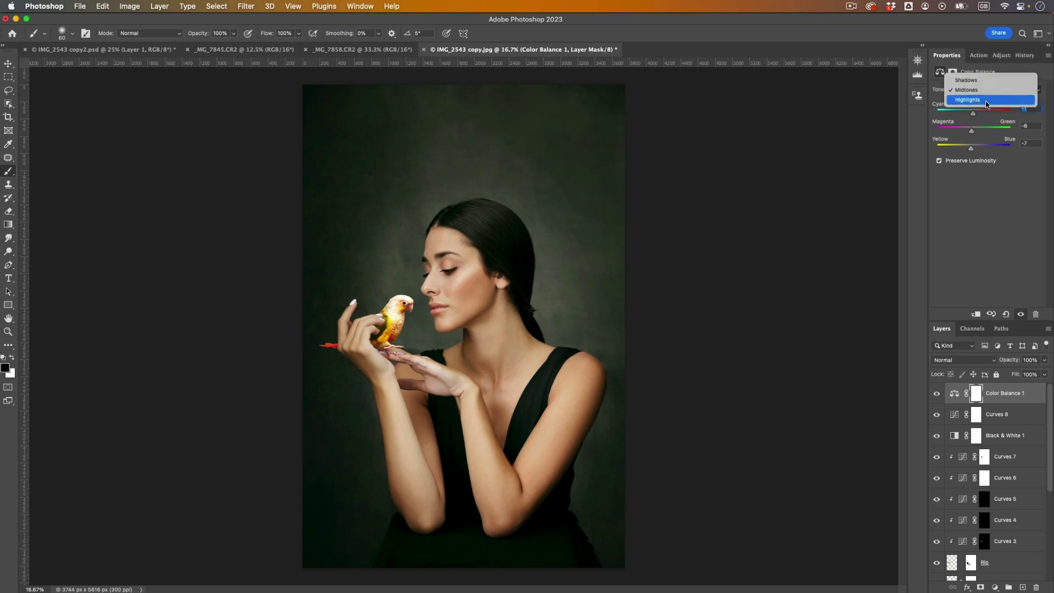
pyautogui.click(987, 100)
pyautogui.click(986, 90)
pyautogui.click(987, 70)
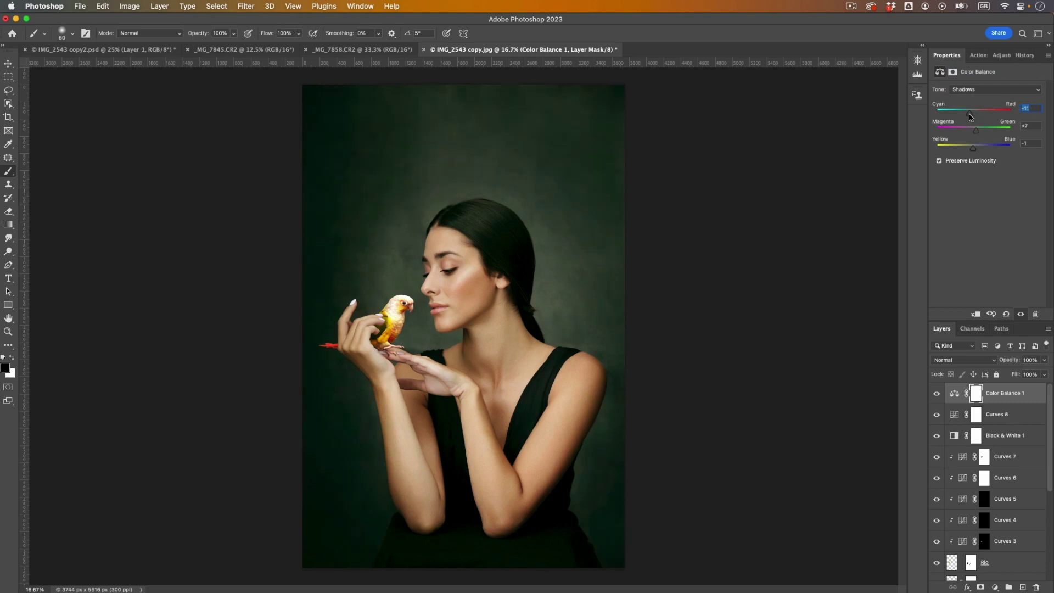
pyautogui.moveTo(970, 116); pyautogui.dragTo(971, 116)
pyautogui.press('super+plus')
pyautogui.press('super+minus')
# - Add a new Curves adjustment above Color Balance 1 and set its blend mode to Soft Light
pyautogui.click(995, 587)
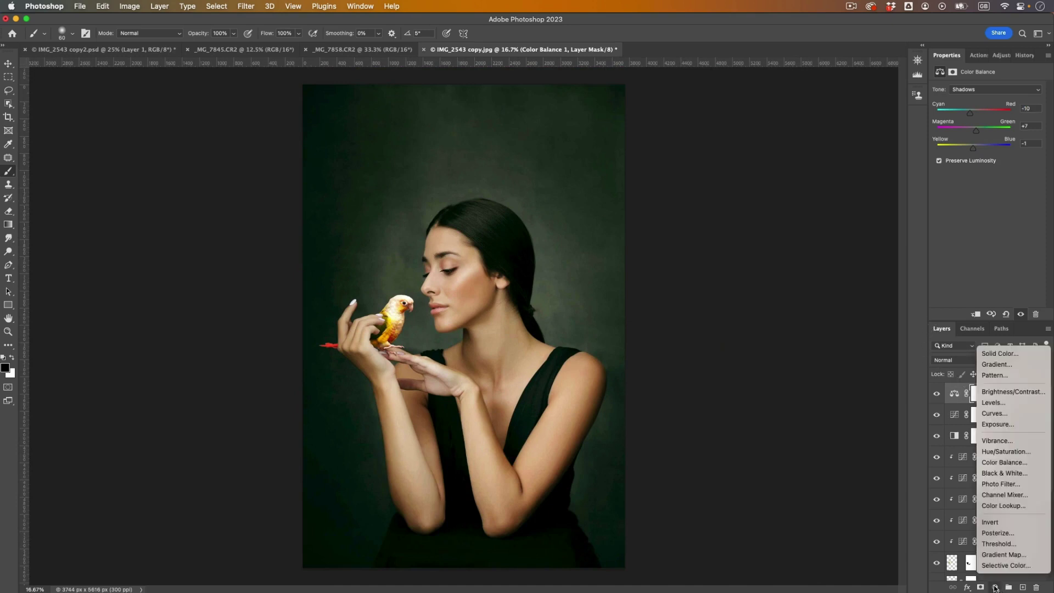
pyautogui.click(995, 414)
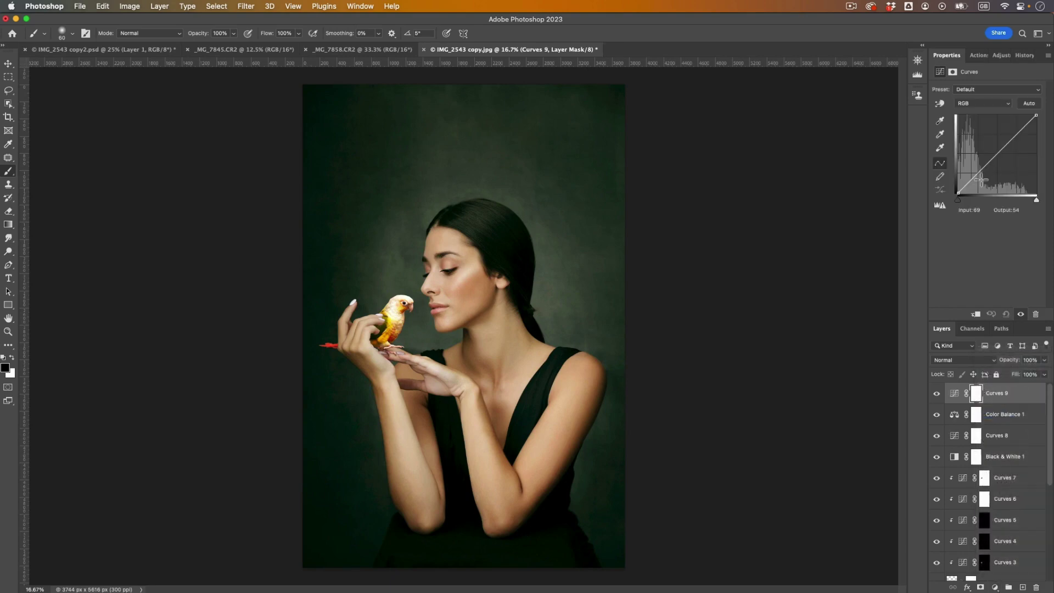
pyautogui.click(955, 360)
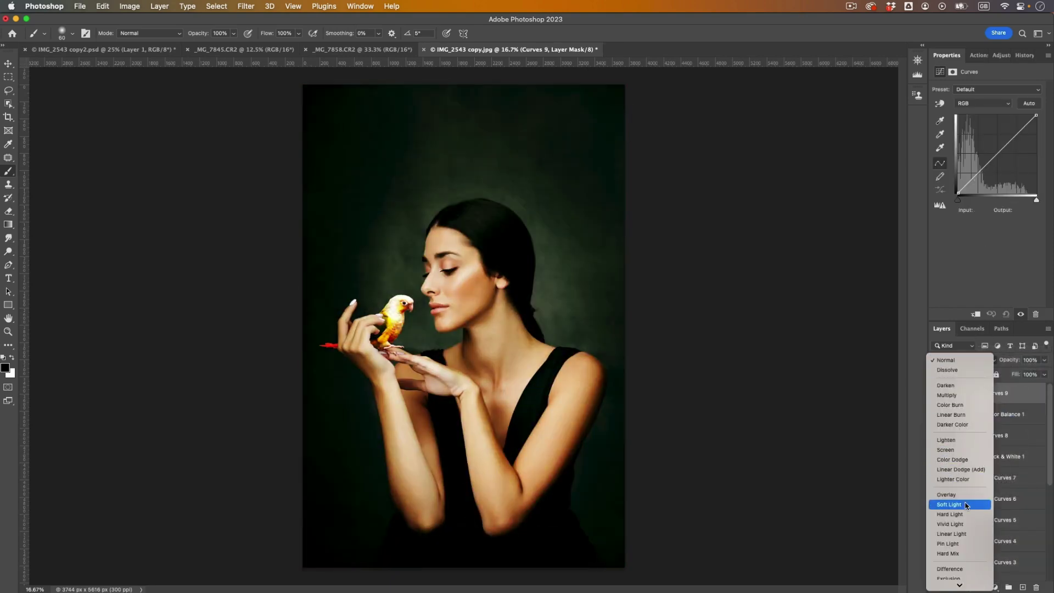
pyautogui.click(964, 504)
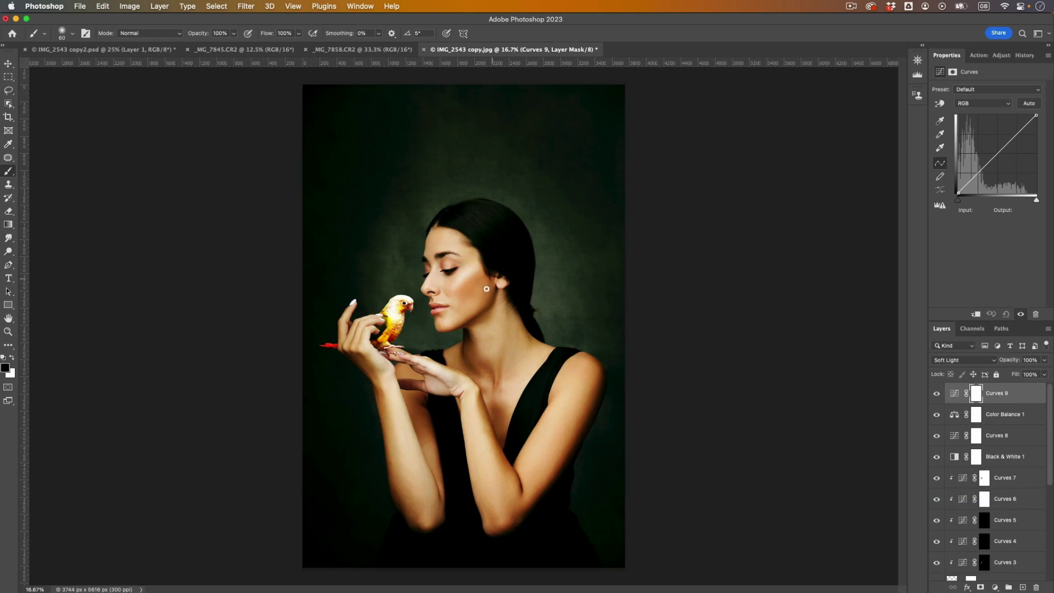
# - Reduce the Soft Light Curves layer's opacity to 20% and compare the image with and without it
pyautogui.click(1044, 374)
pyautogui.moveTo(1041, 371); pyautogui.dragTo(1001, 379)
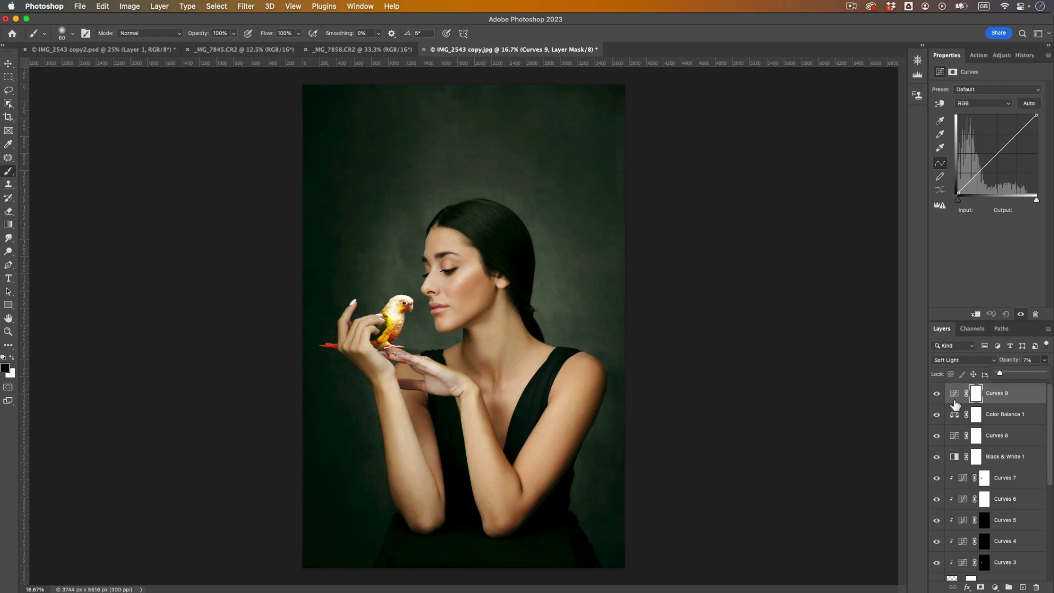
pyautogui.click(938, 395)
pyautogui.click(940, 398)
pyautogui.press('v')
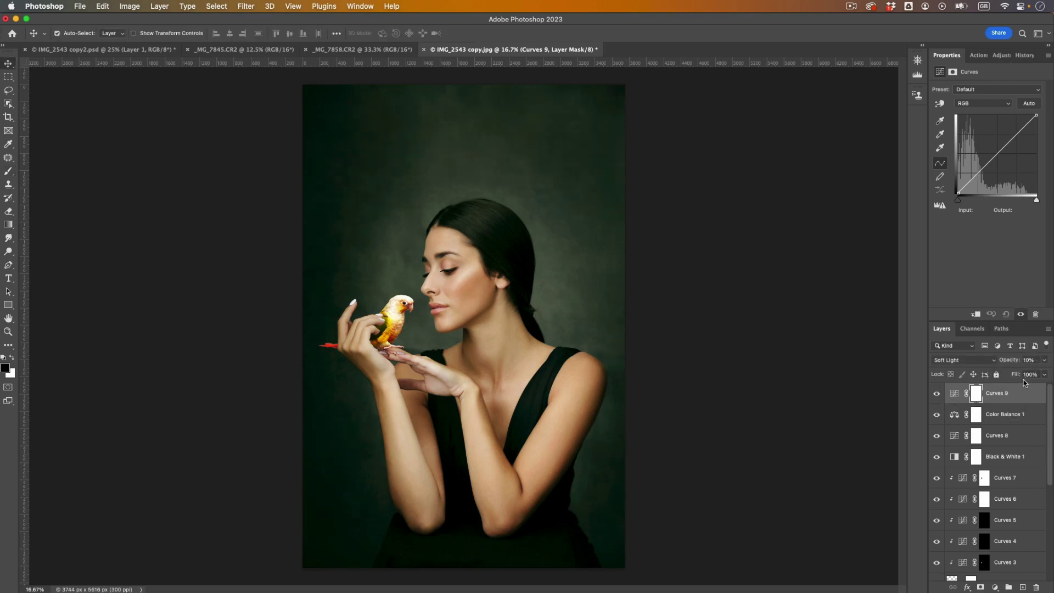
pyautogui.click(939, 396)
pyautogui.click(939, 396)
pyautogui.click(936, 392)
pyautogui.click(936, 392)
# - Compare the finished composite with the original Background layer shown on its own
pyautogui.scroll(-5, 1048, 450)
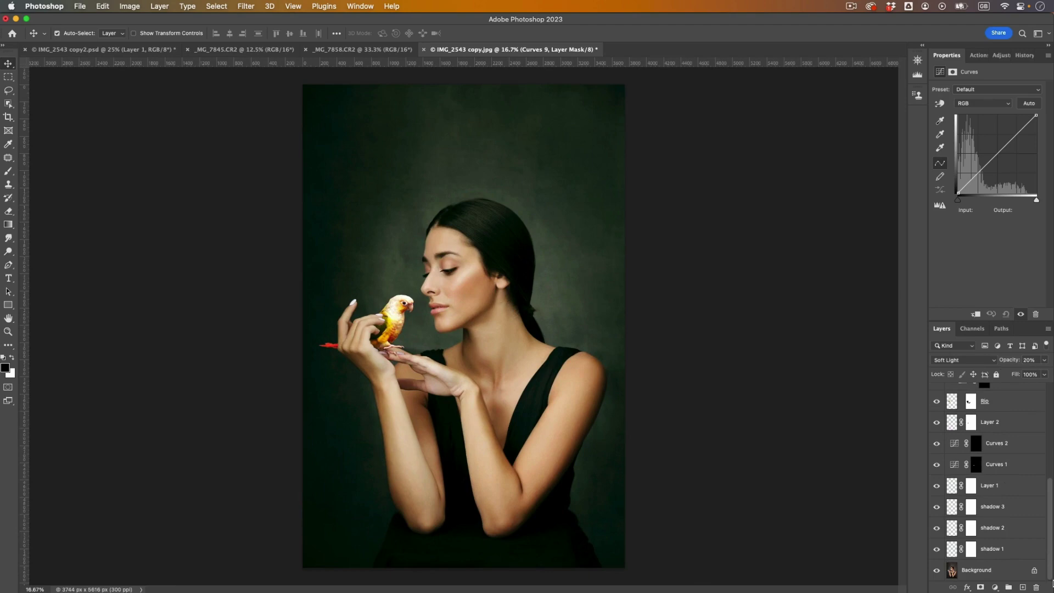
pyautogui.keyDown('alt'); pyautogui.click(936, 571); pyautogui.keyUp('alt')
pyautogui.keyDown('alt'); pyautogui.click(936, 574); pyautogui.keyUp('alt')
pyautogui.click(226, 50)
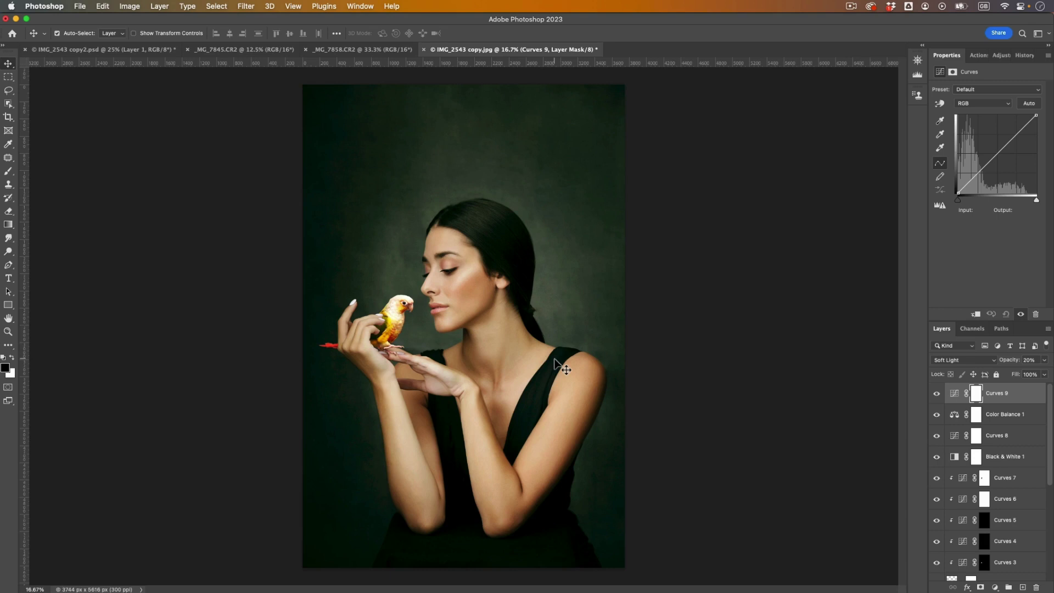
pyautogui.press('BackSpace')
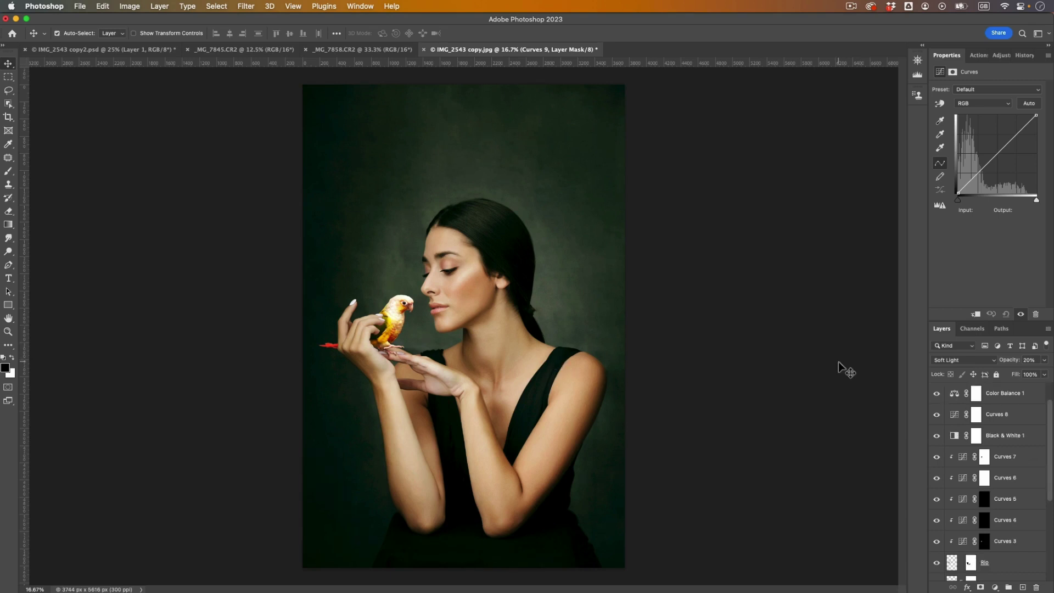